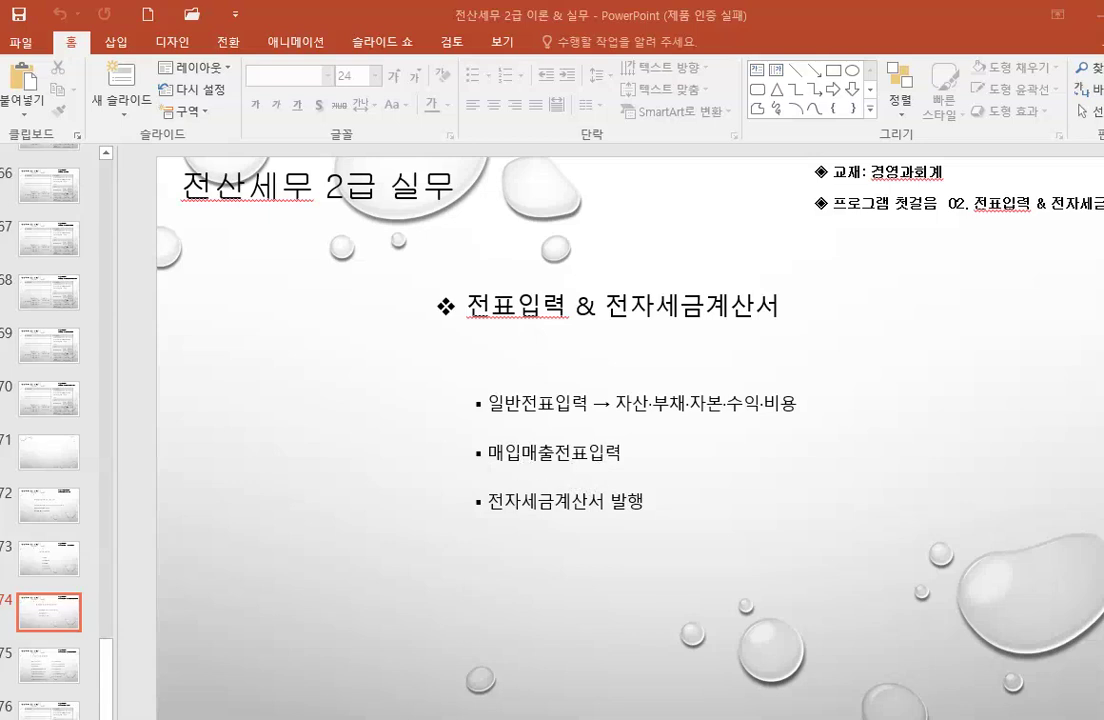
Step: Bring KcLep to the front and open the 매입매출전표입력 sales/purchase voucher screen
key(alt+Tab)
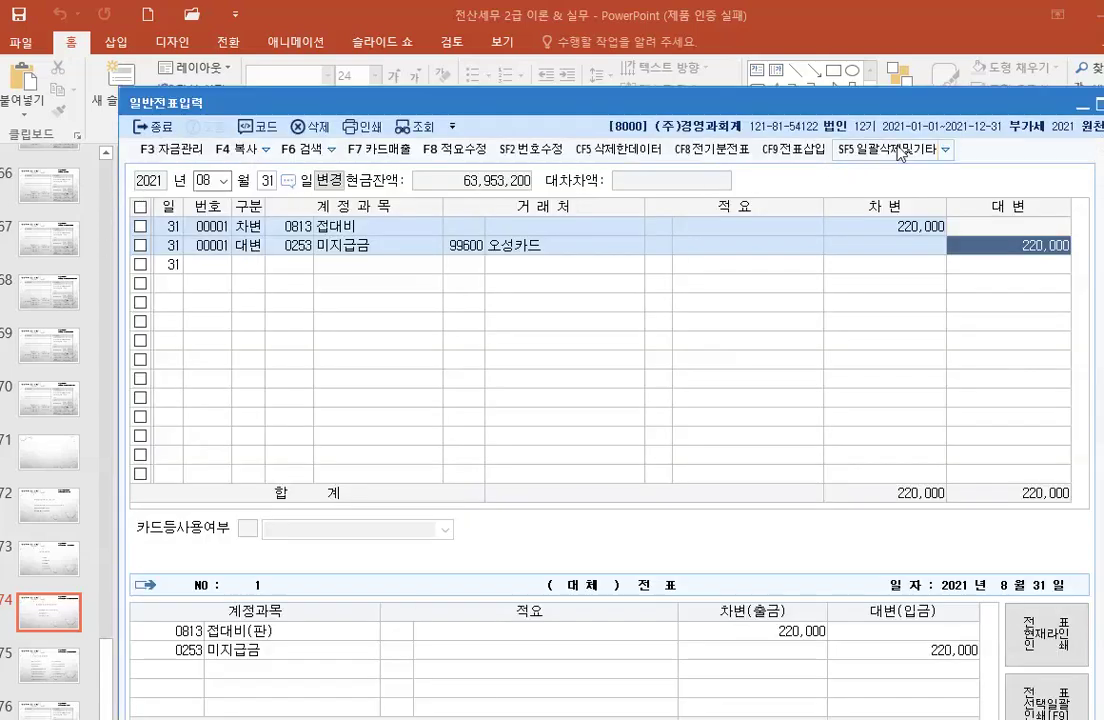
key(alt+Tab)
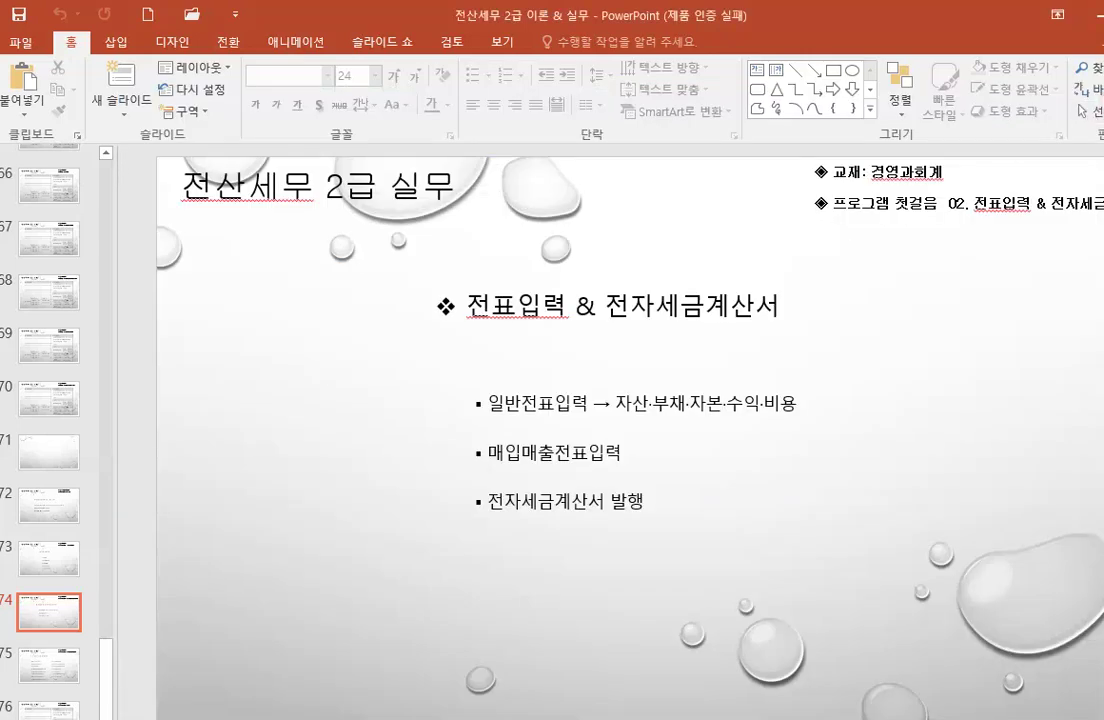
click(237, 631)
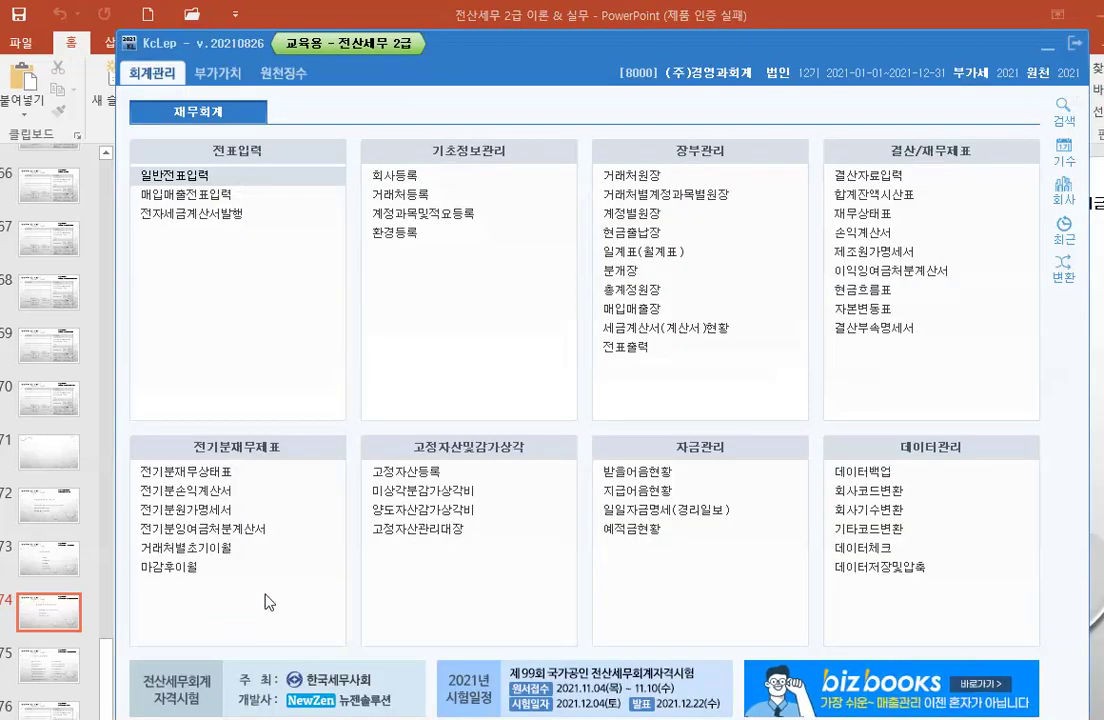
click(190, 198)
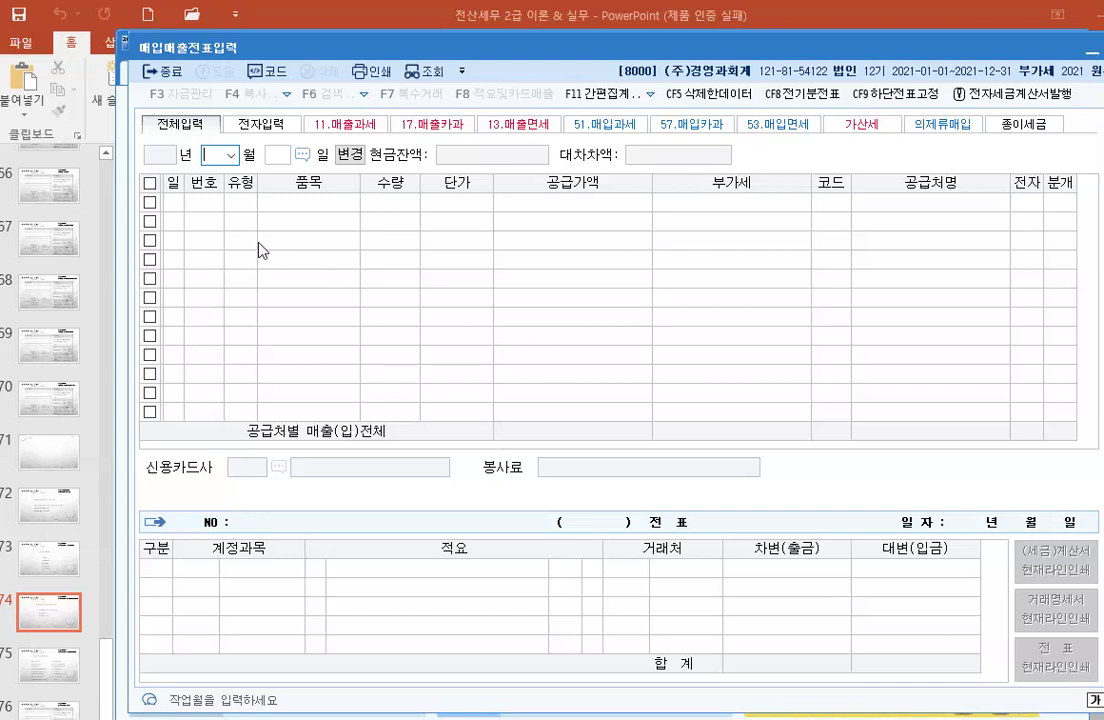
Step: Set the voucher date to month 10, day 1 and start the first row
click(236, 157)
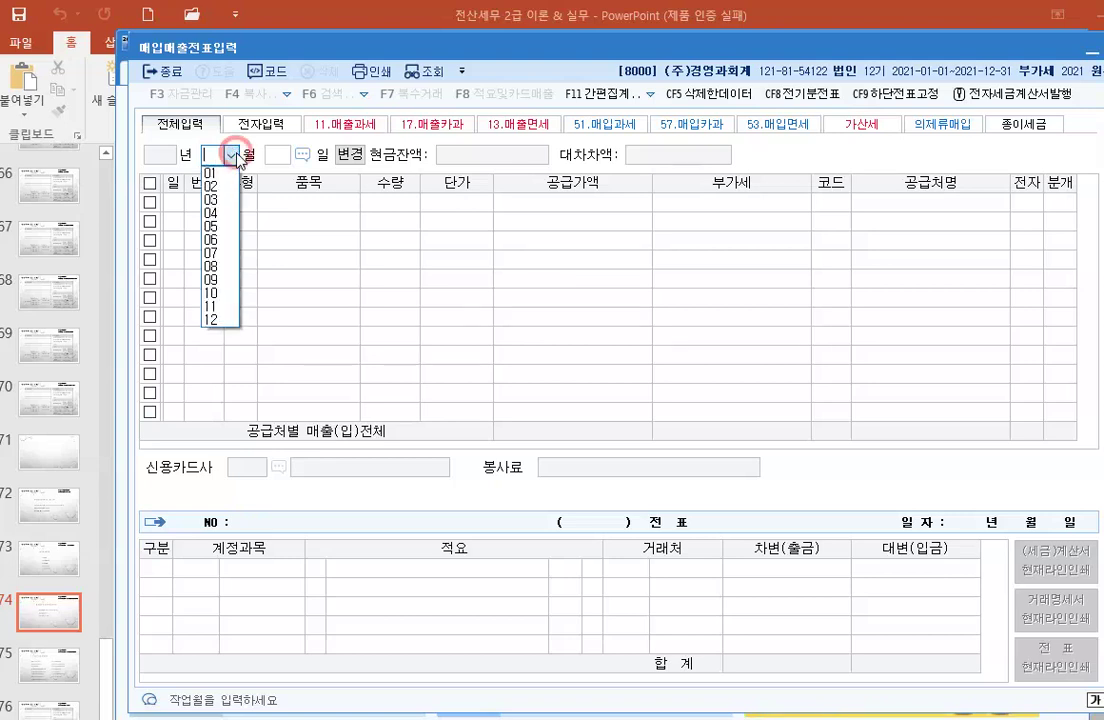
click(223, 296)
text(1)
key(Return)
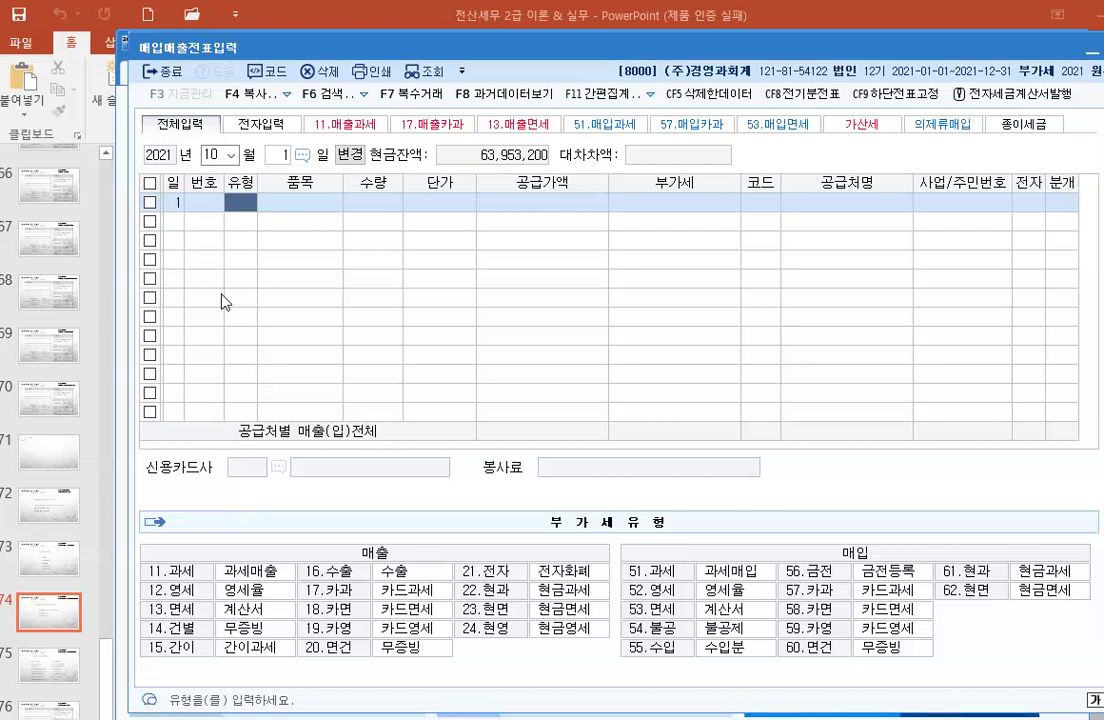
Step: Enter a type 11 과세 row for 제품, quantity 500 at unit price 36,000
text(11)
key(Return)
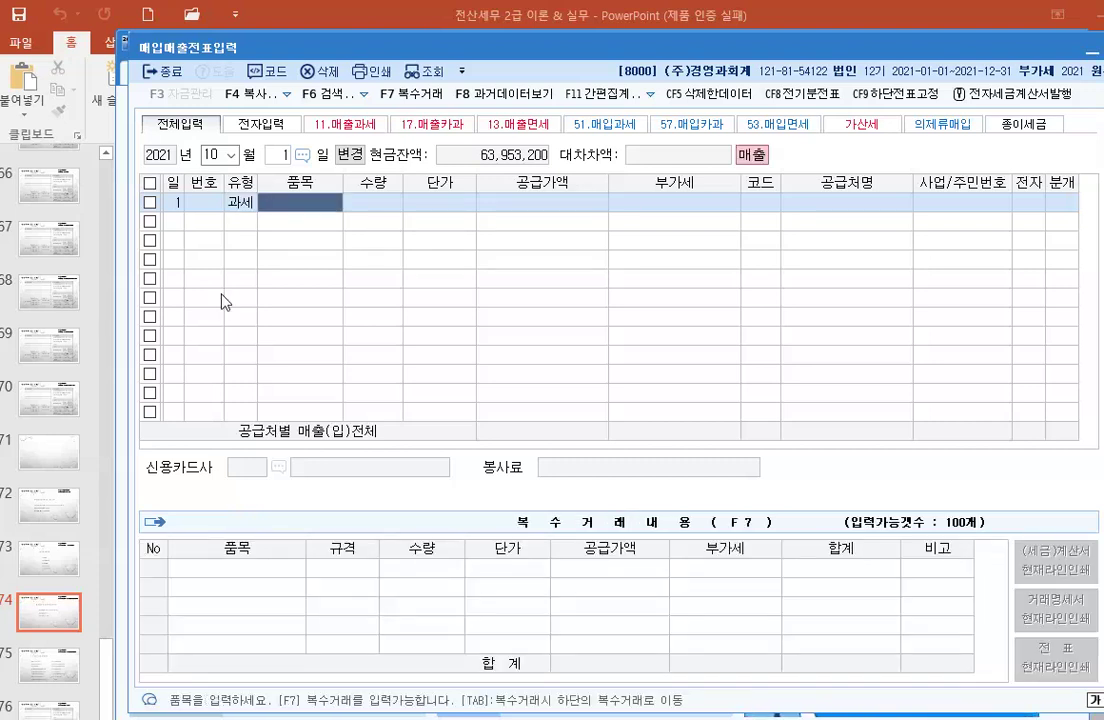
text(제품)
key(Return)
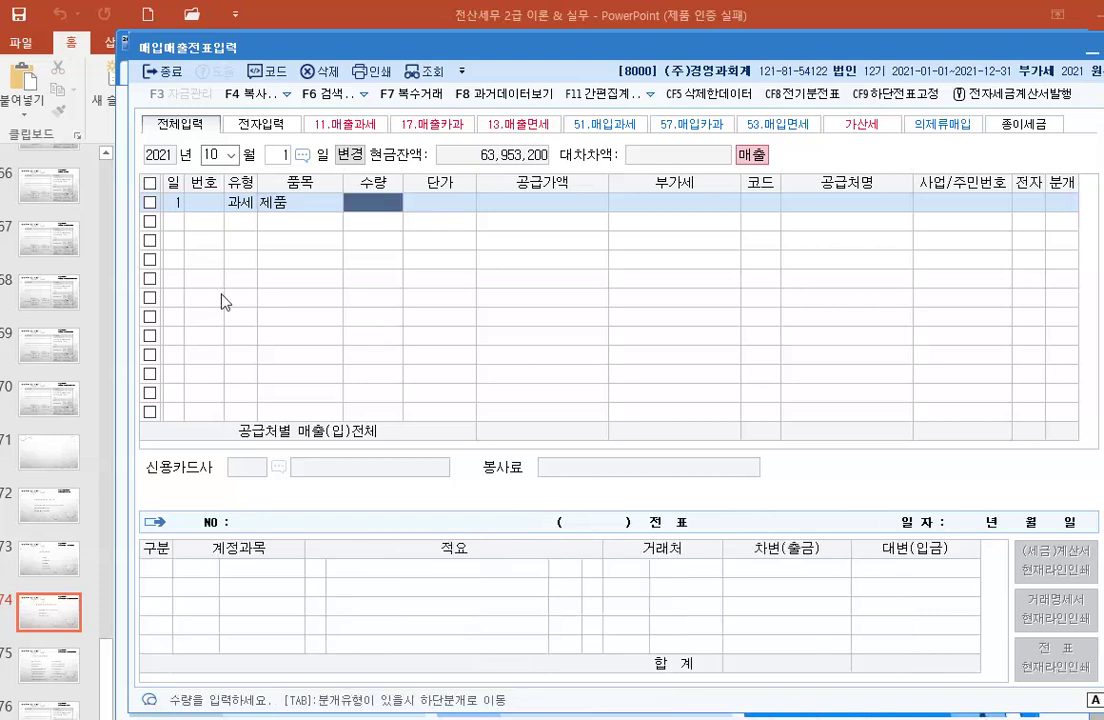
text(5)
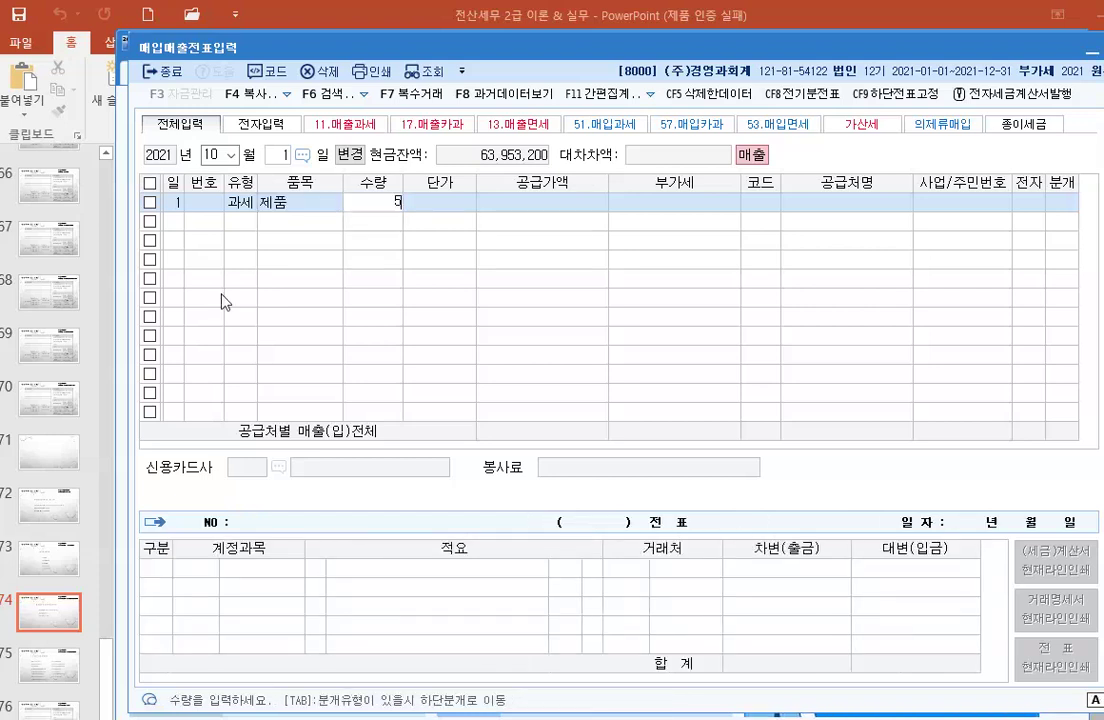
text(00)
key(Return)
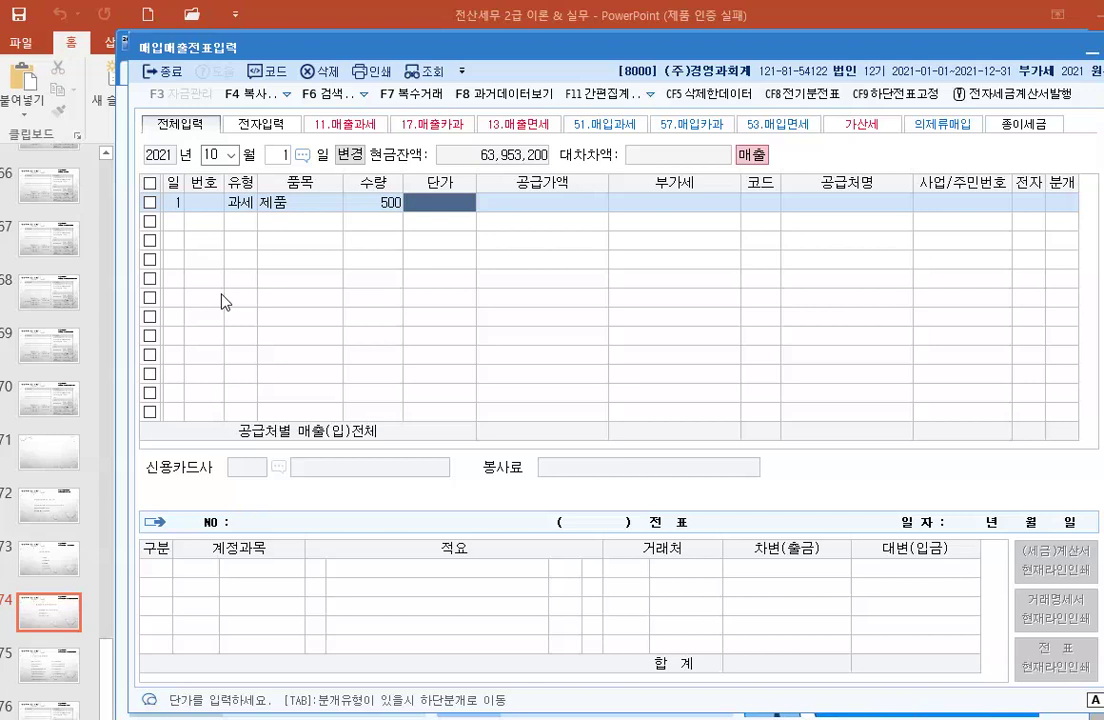
text(360000)
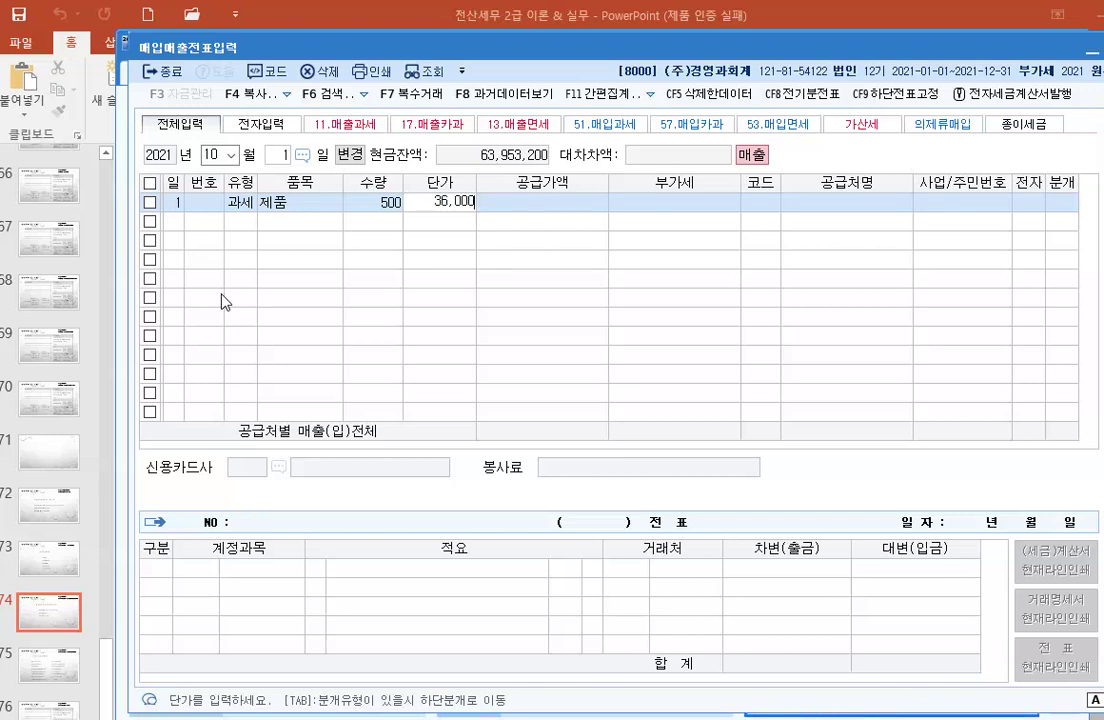
key(Return)
key(Return)
key(Return)
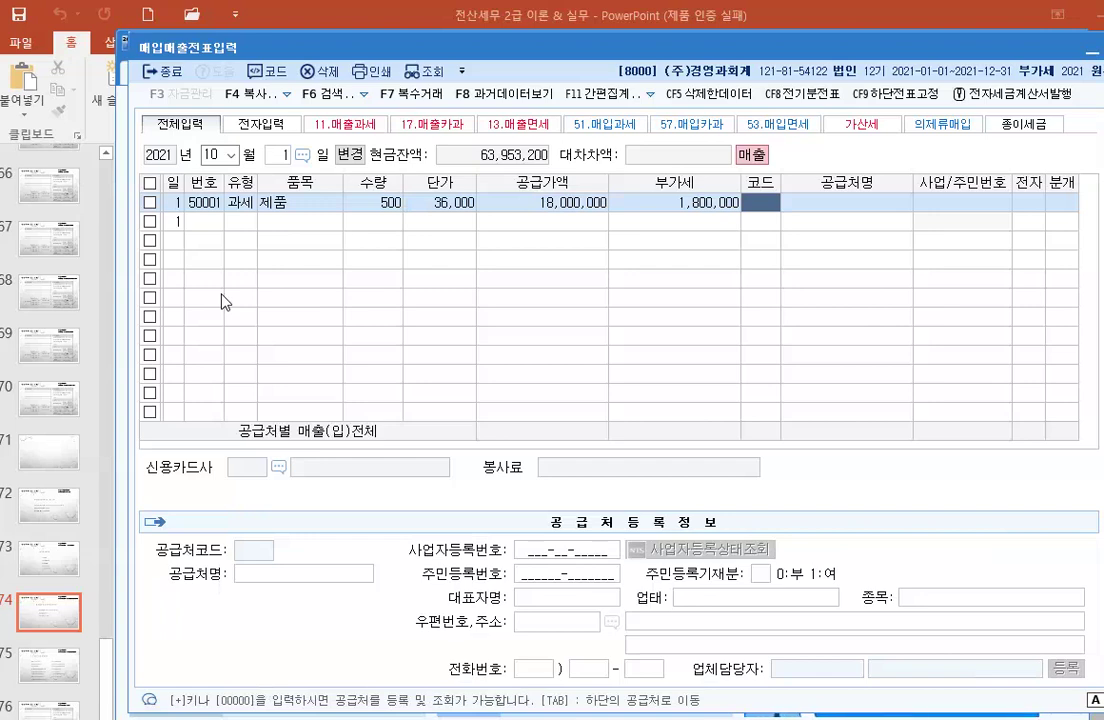
Step: Choose (주)인타컴 as the customer from the F2 lookup and pass the 전자 field
key(F2)
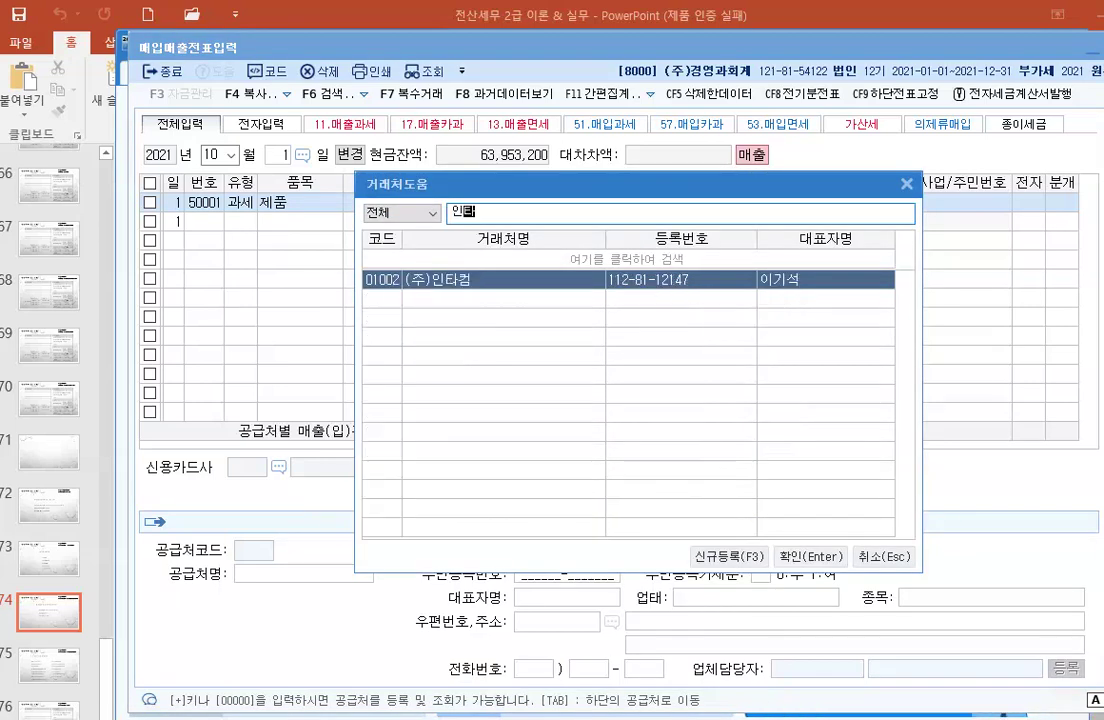
key(Return)
key(Return)
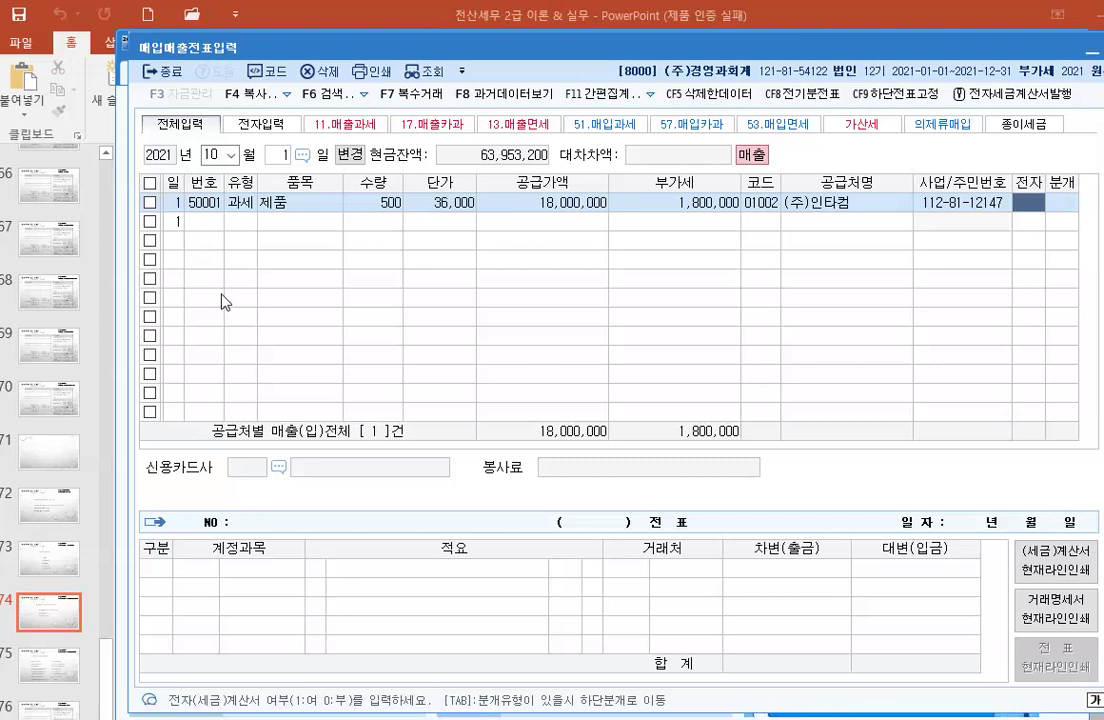
key(Return)
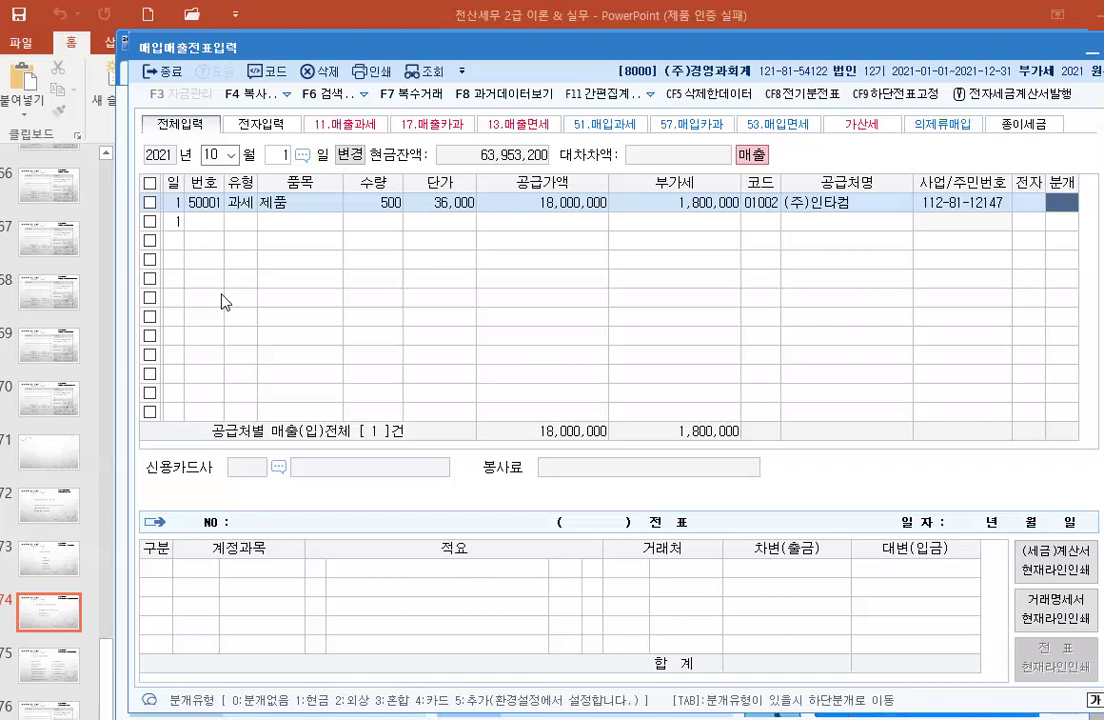
Step: Choose journal type 3 혼합 and credit 0404 제품매출 for 18,000,000
key(3)
key(Return)
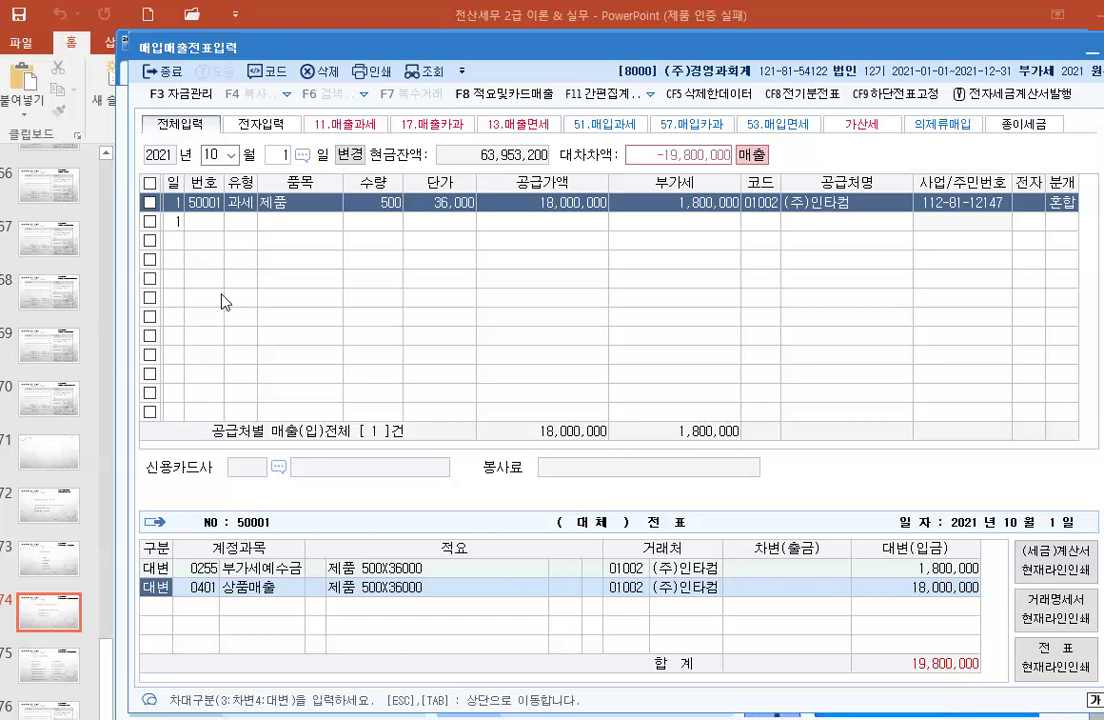
key(Return)
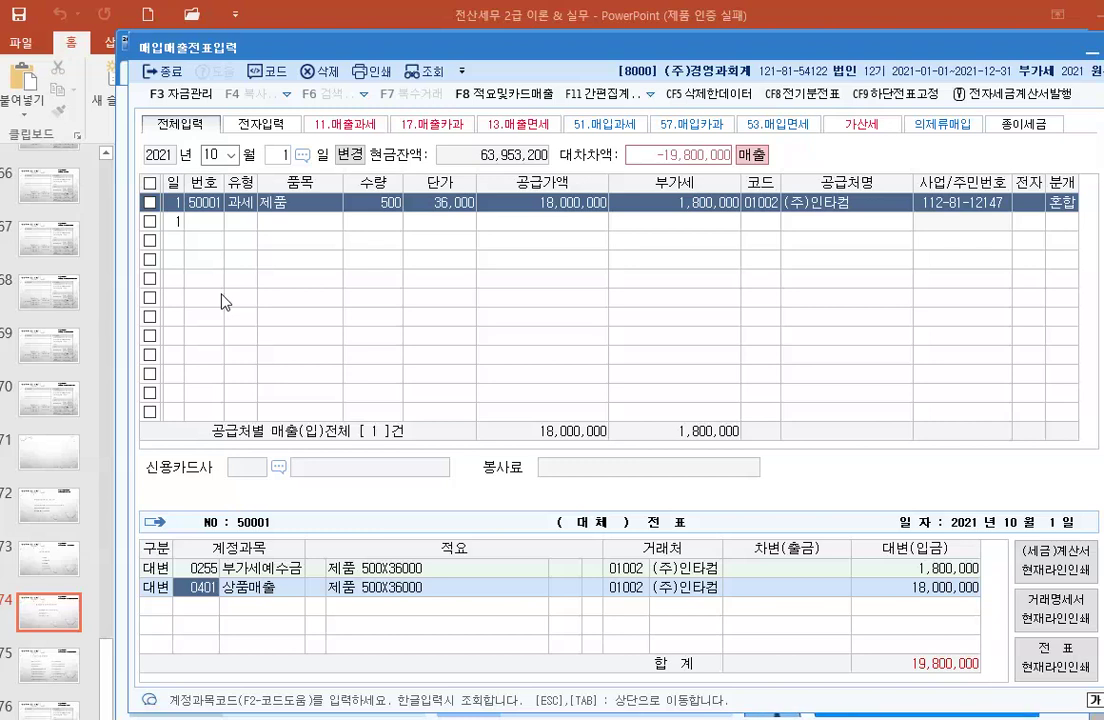
text(4ㄷ)
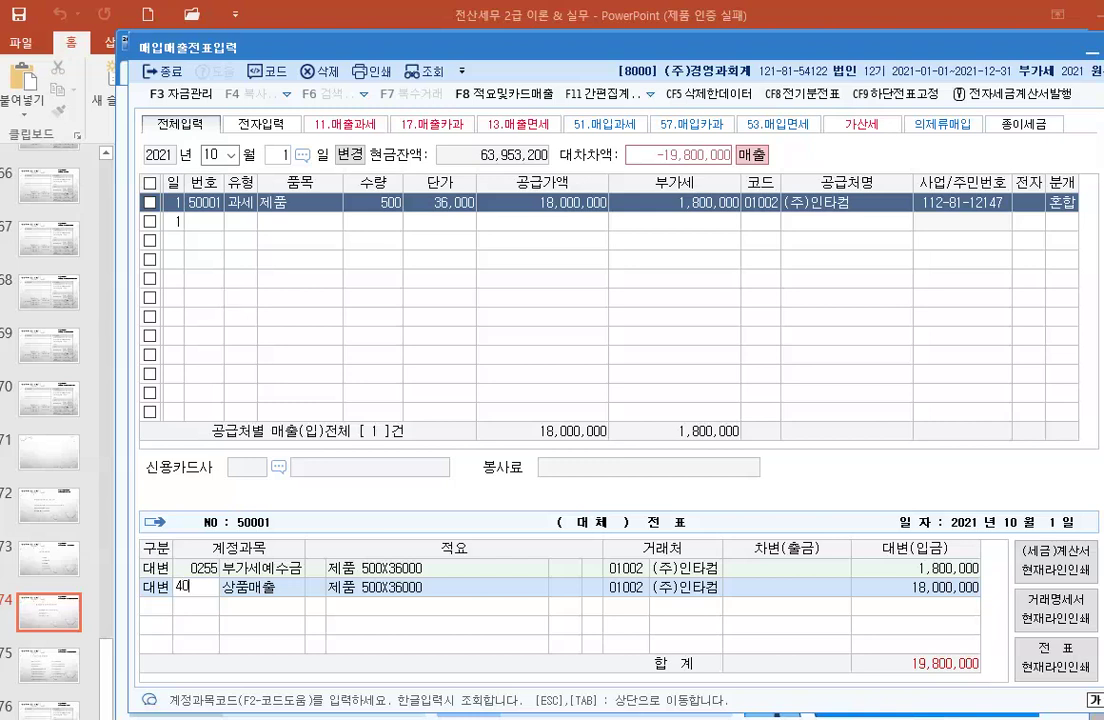
text(4)
key(Return)
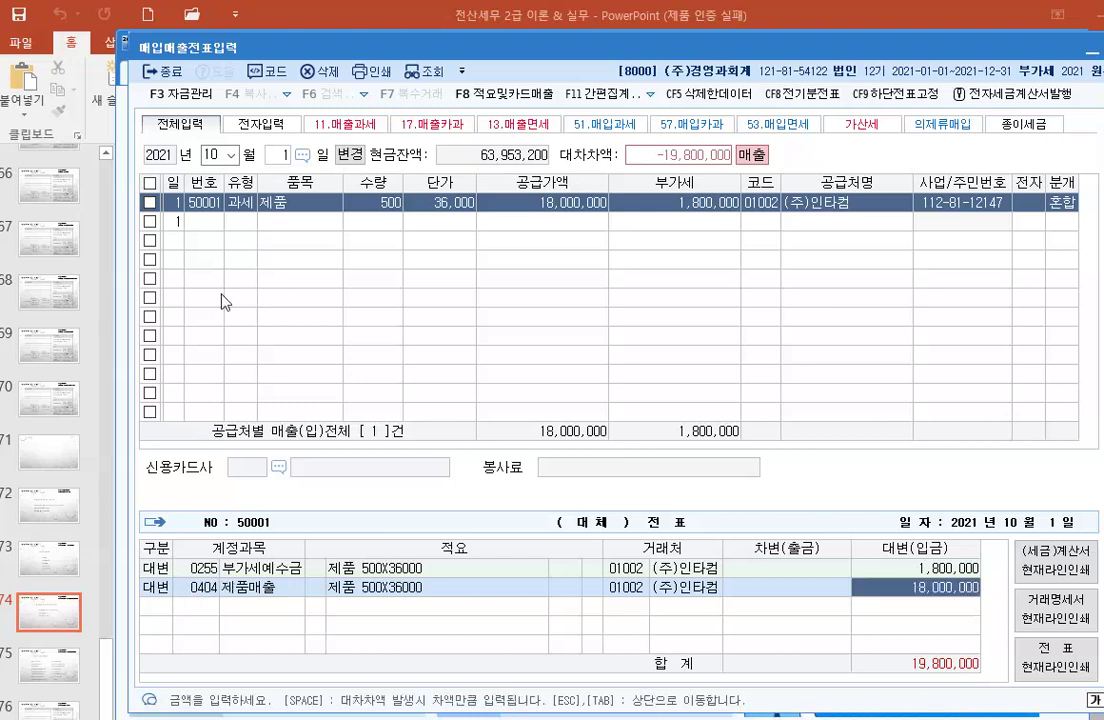
key(Return)
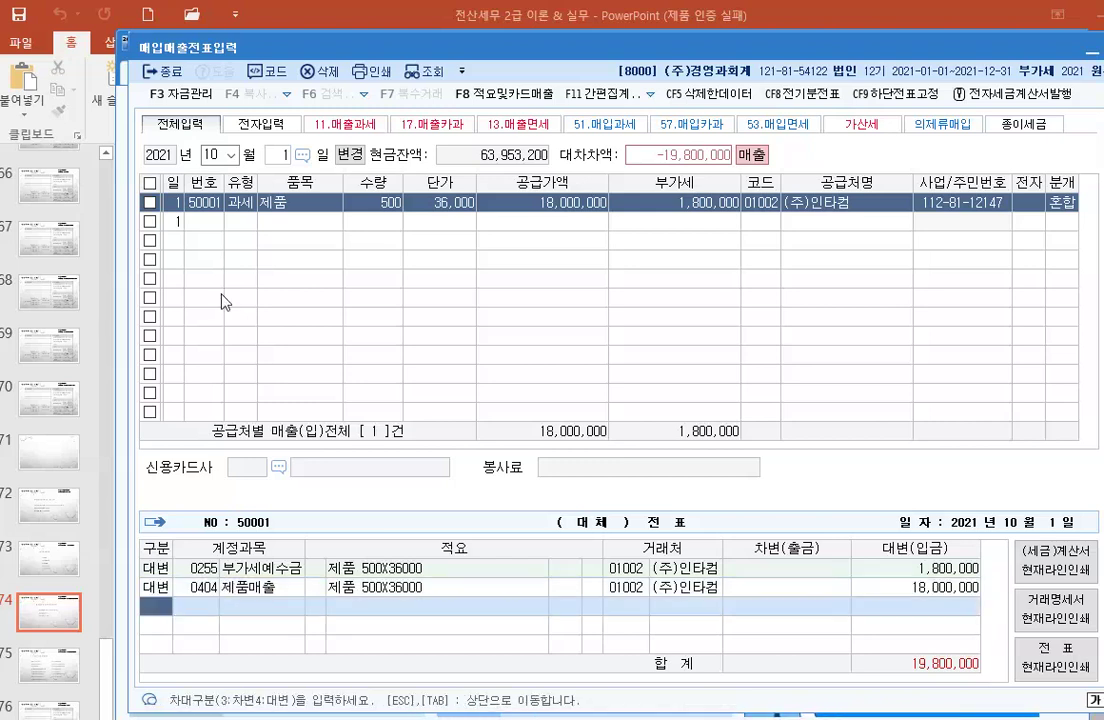
Step: Debit 0101 현금 8,500,000 and 0108 외상매출금 for the remainder, then close the voucher screen
text(3)
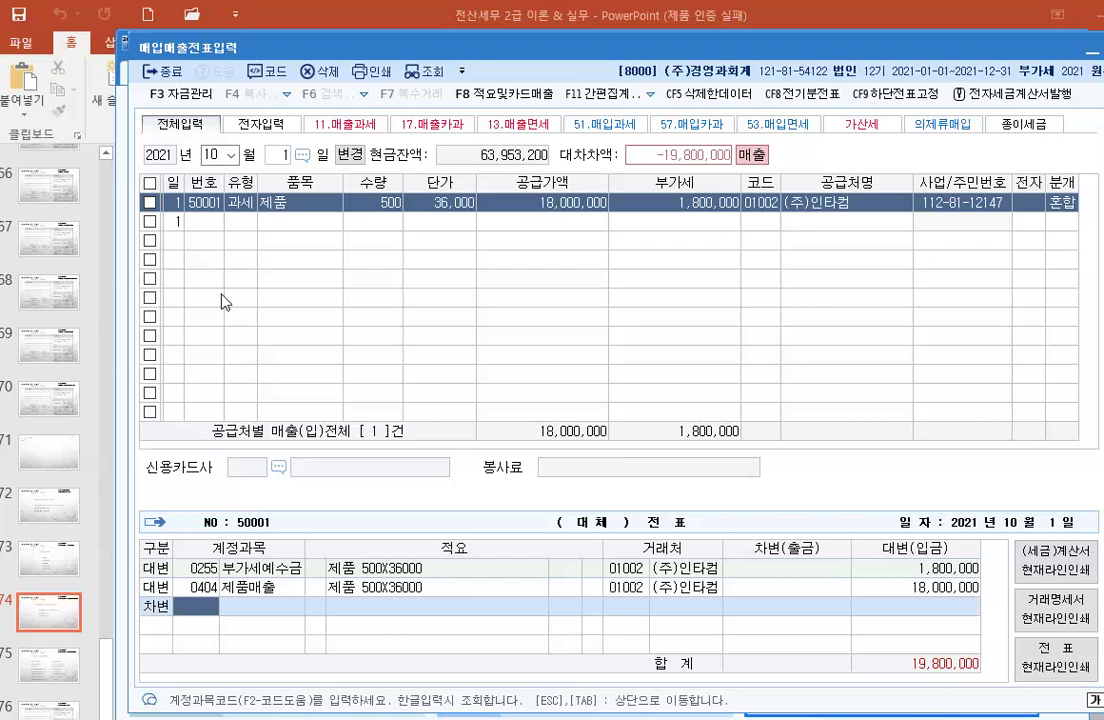
text(101)
key(Return)
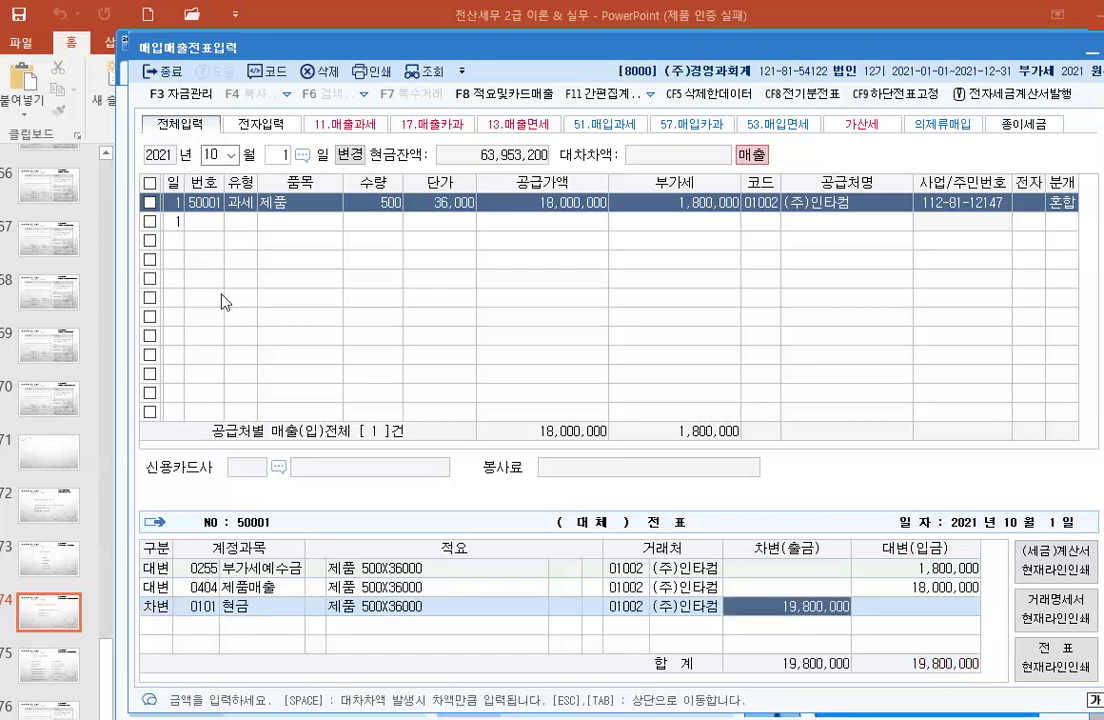
text(8500000)
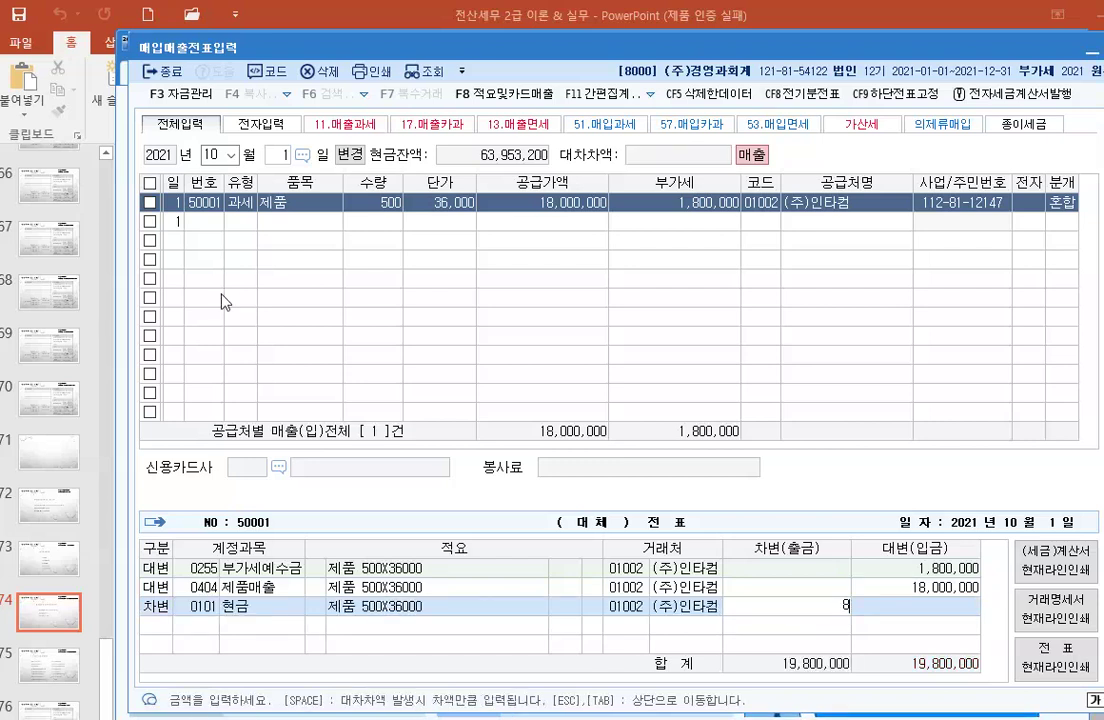
key(Return)
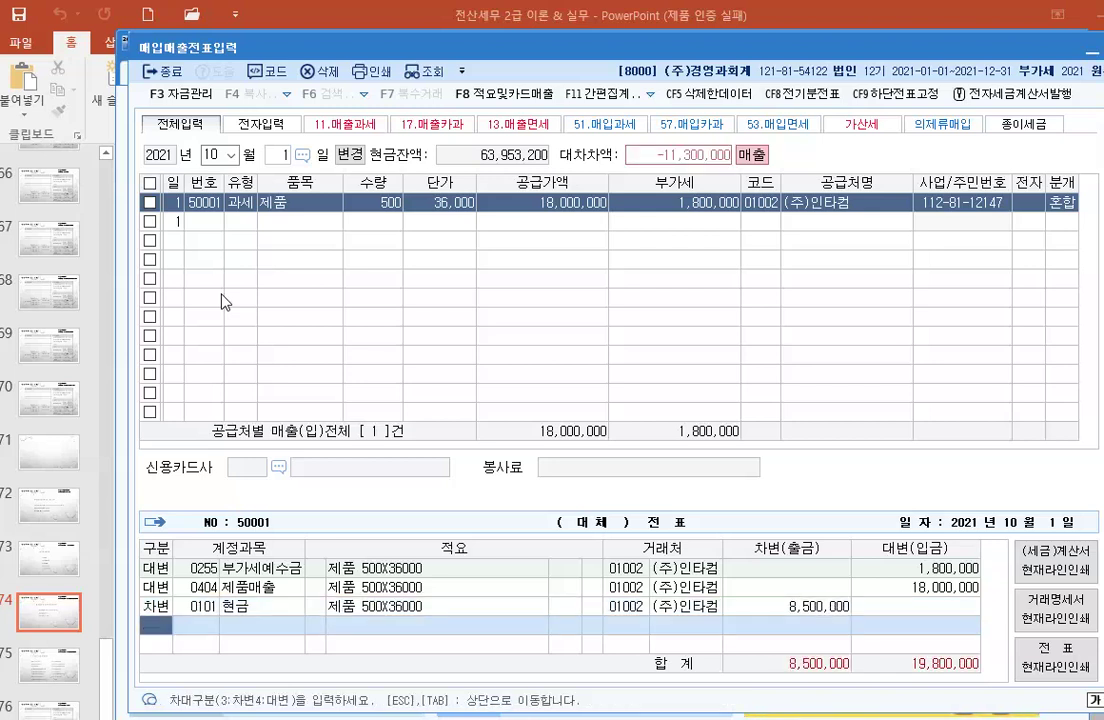
text(3)
key(Return)
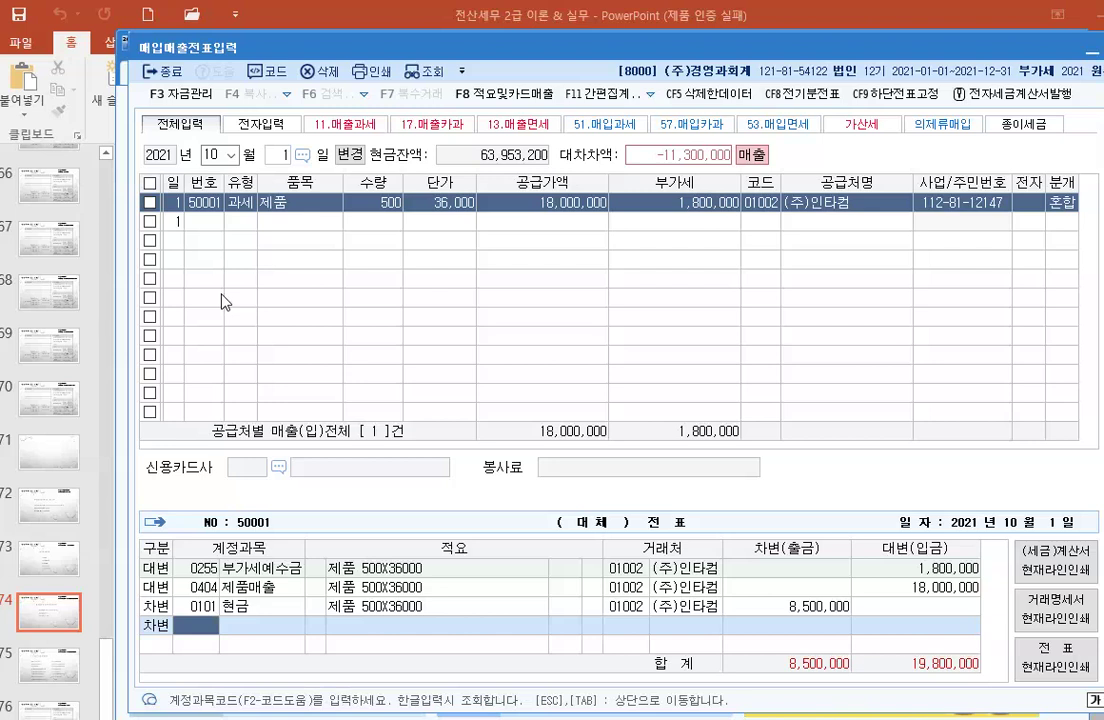
text(108)
key(Return)
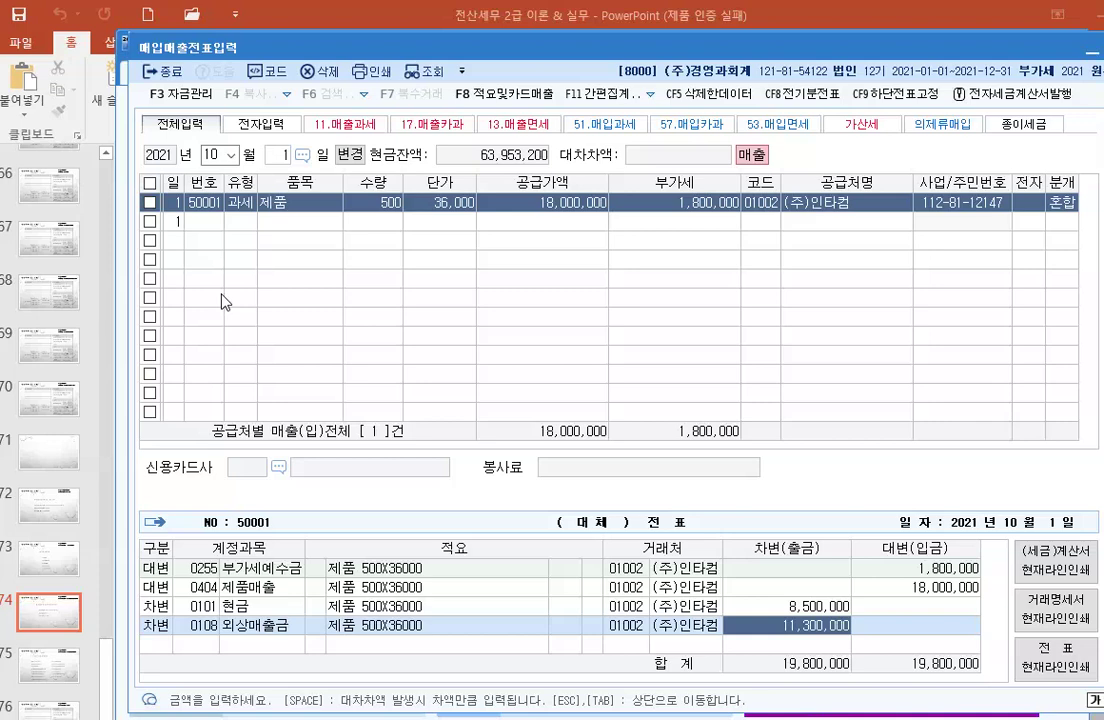
key(Return)
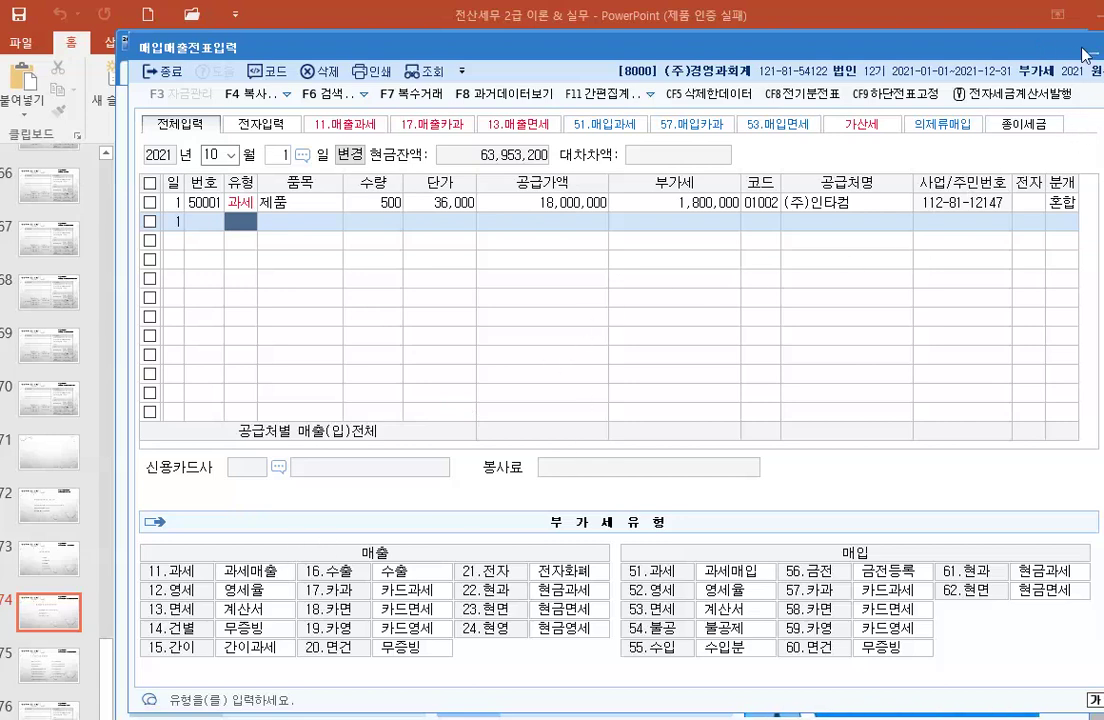
key(Escape)
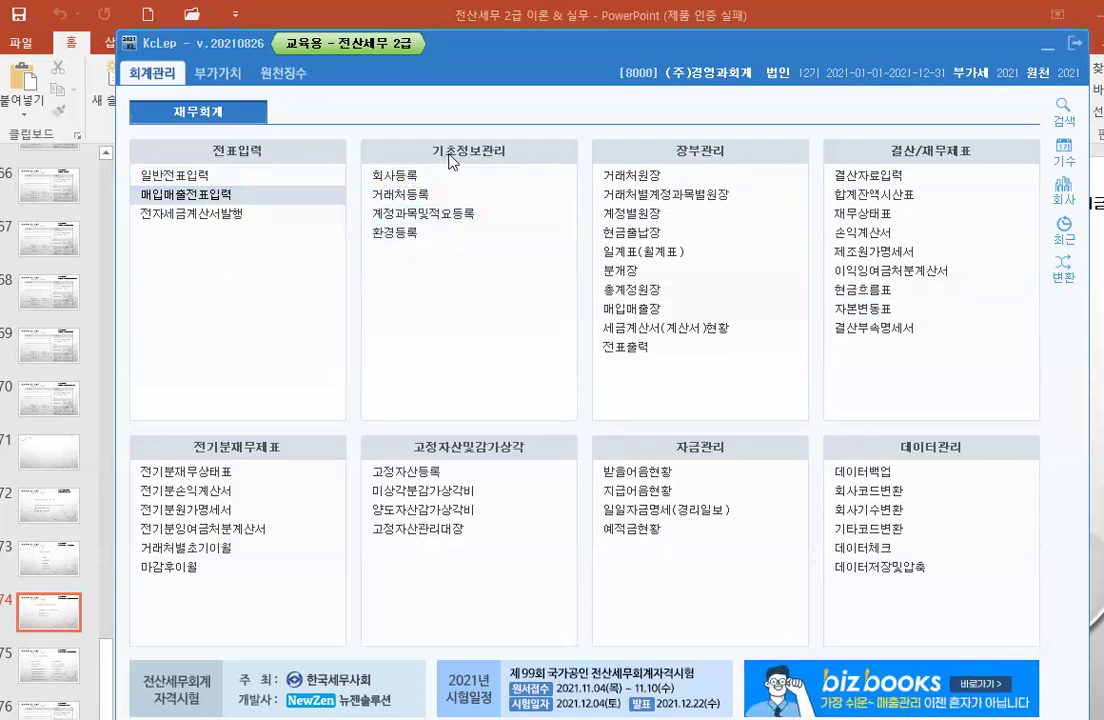
Step: In 환경등록, set default accounts: sales 0404, purchases 0153, card receivables 0108, then close
click(413, 234)
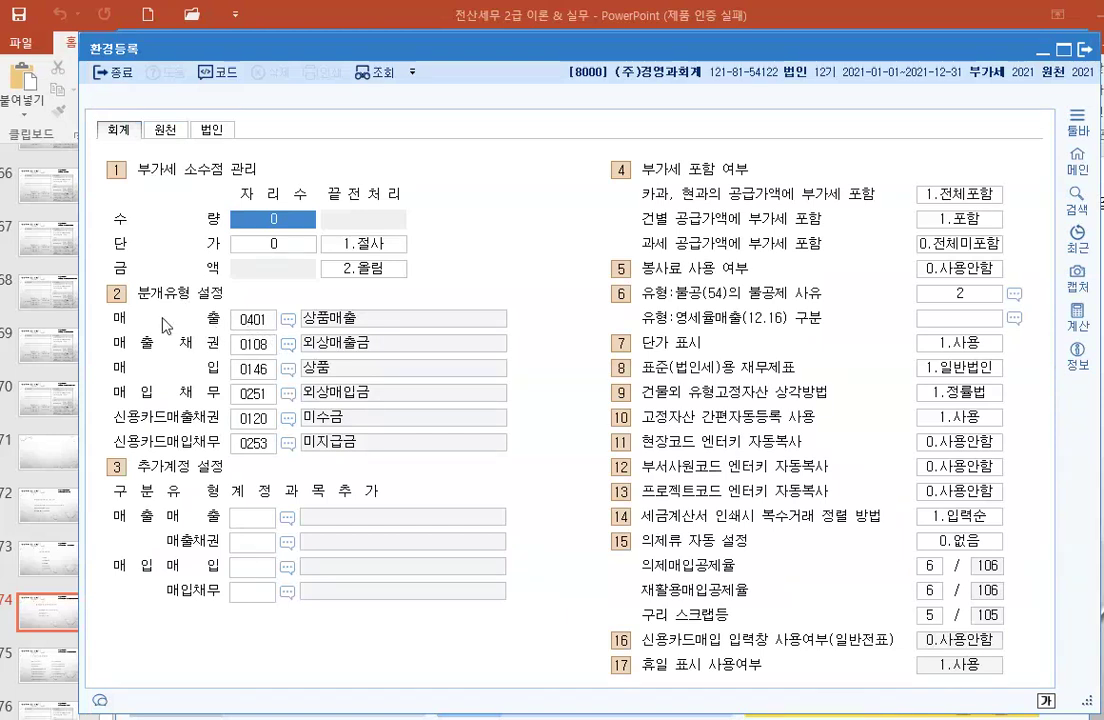
click(250, 322)
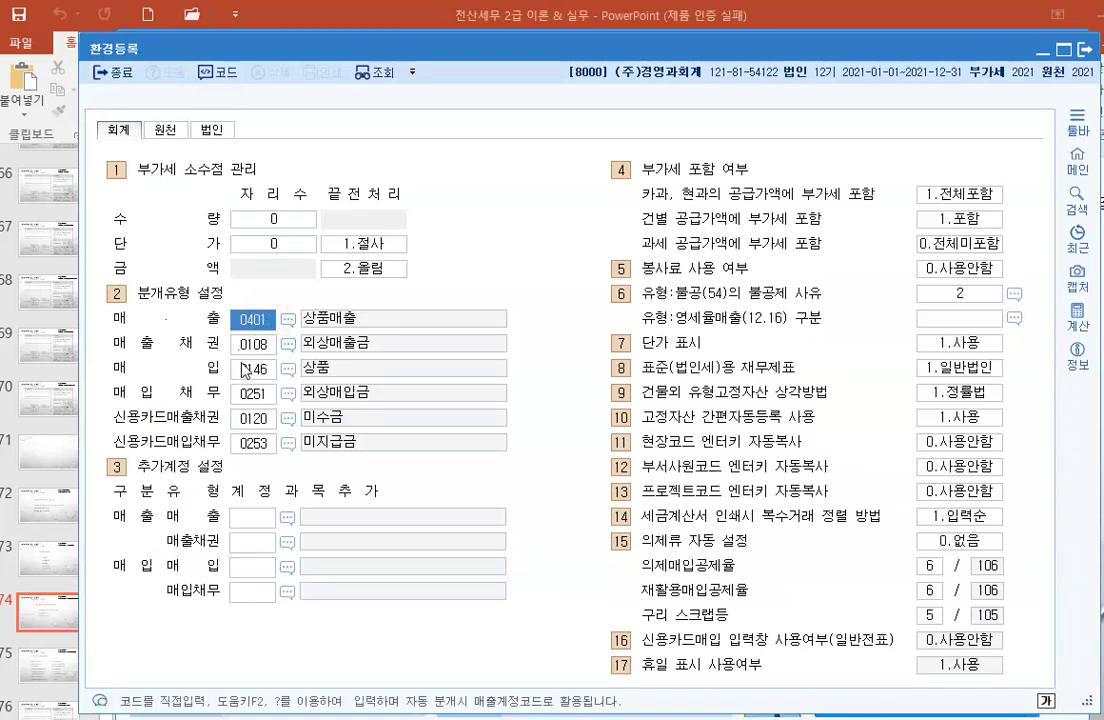
text(0404)
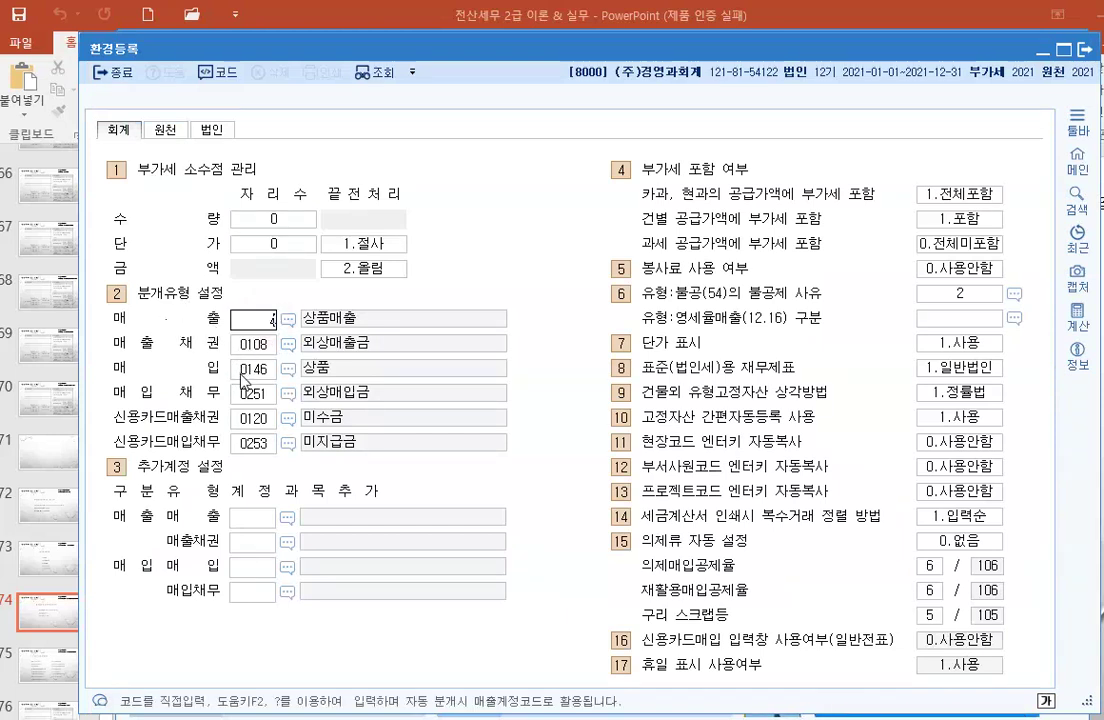
key(Return)
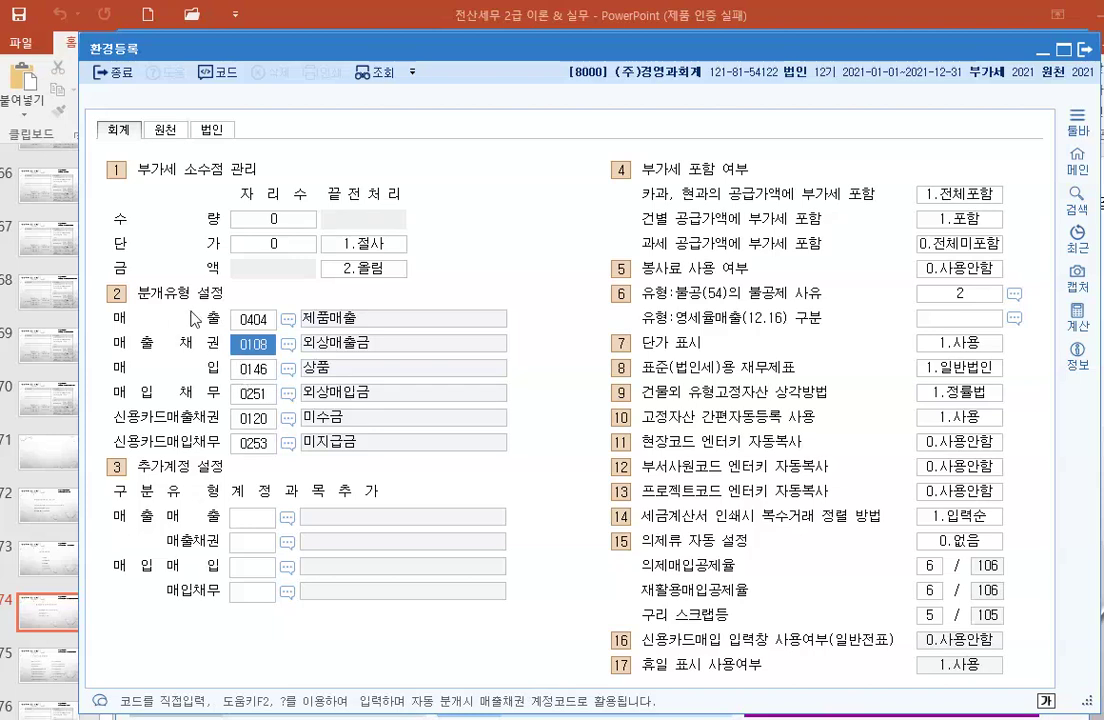
click(243, 376)
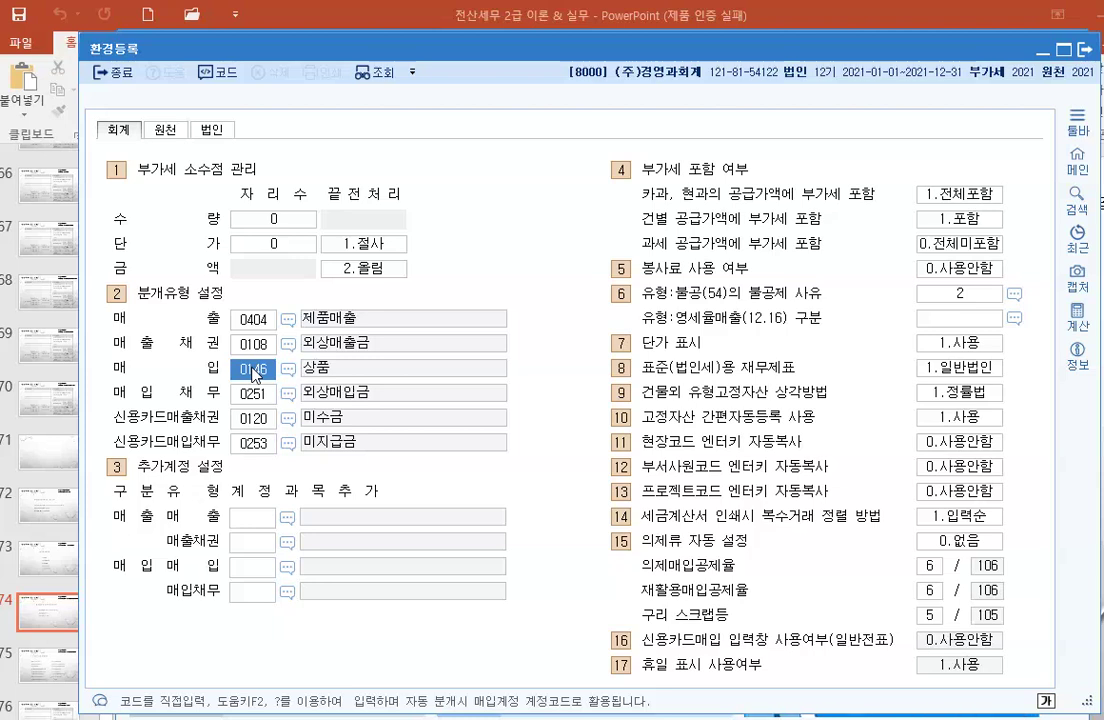
text(0153)
key(Return)
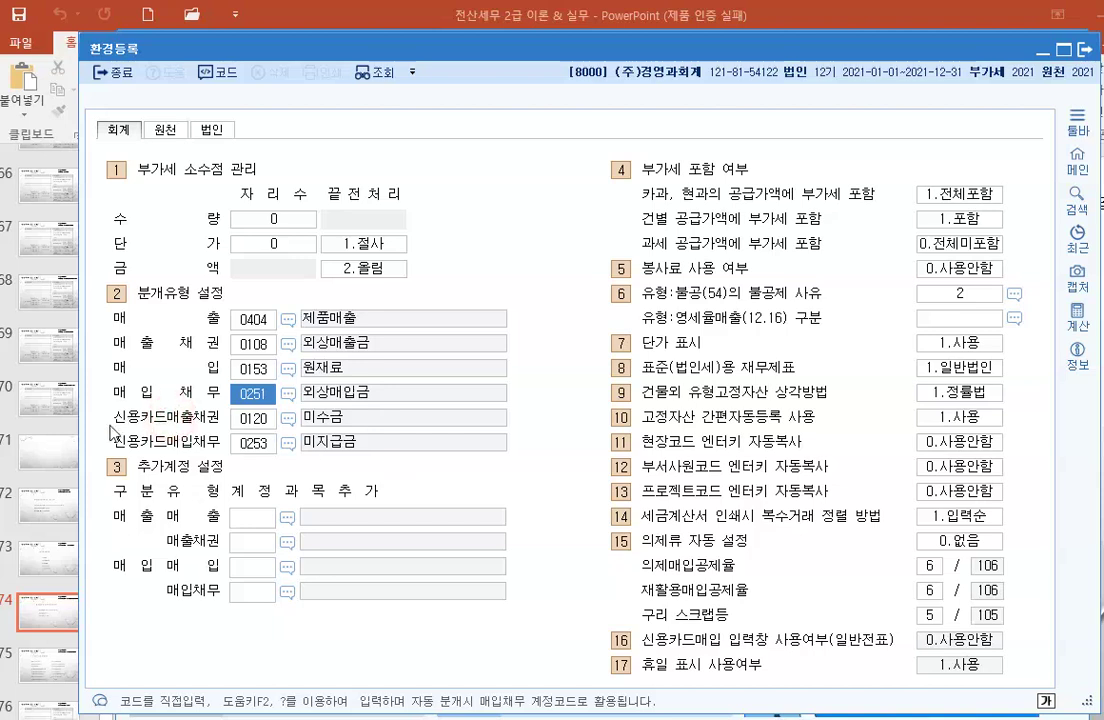
click(252, 418)
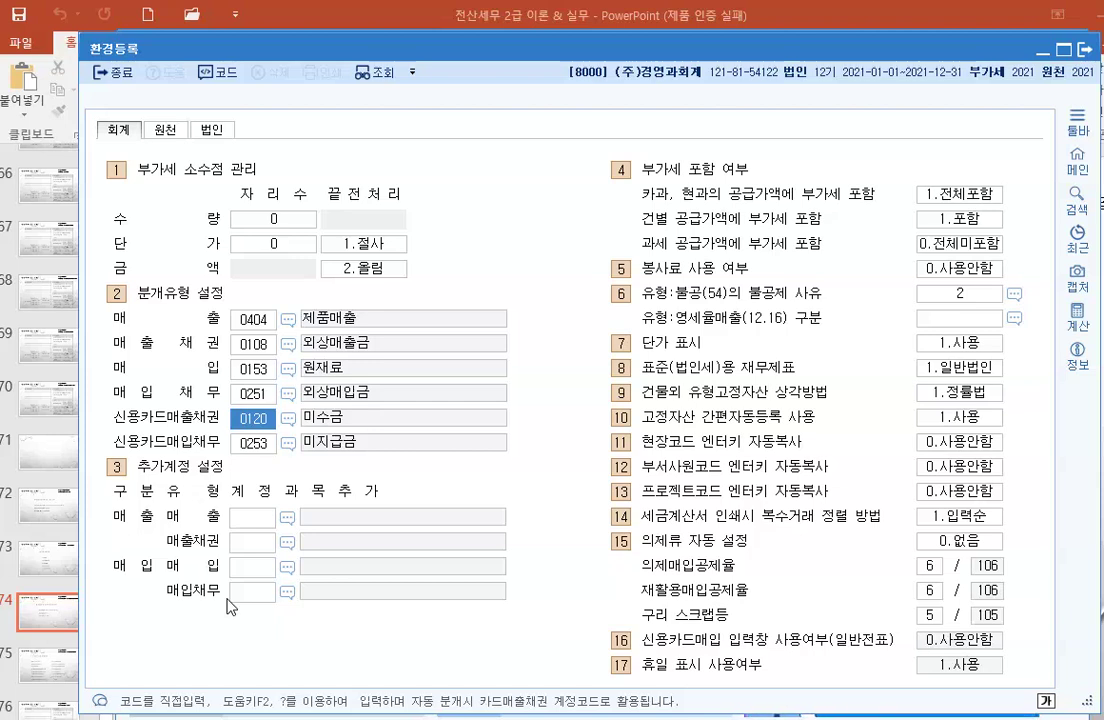
text(0108)
key(Return)
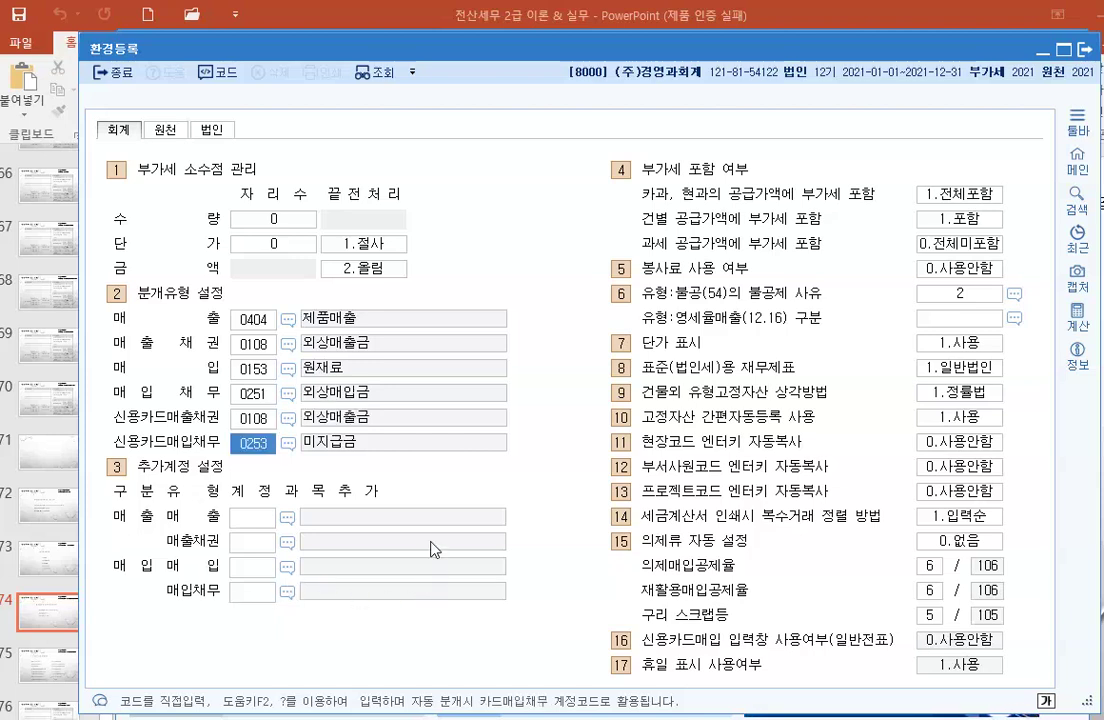
click(414, 468)
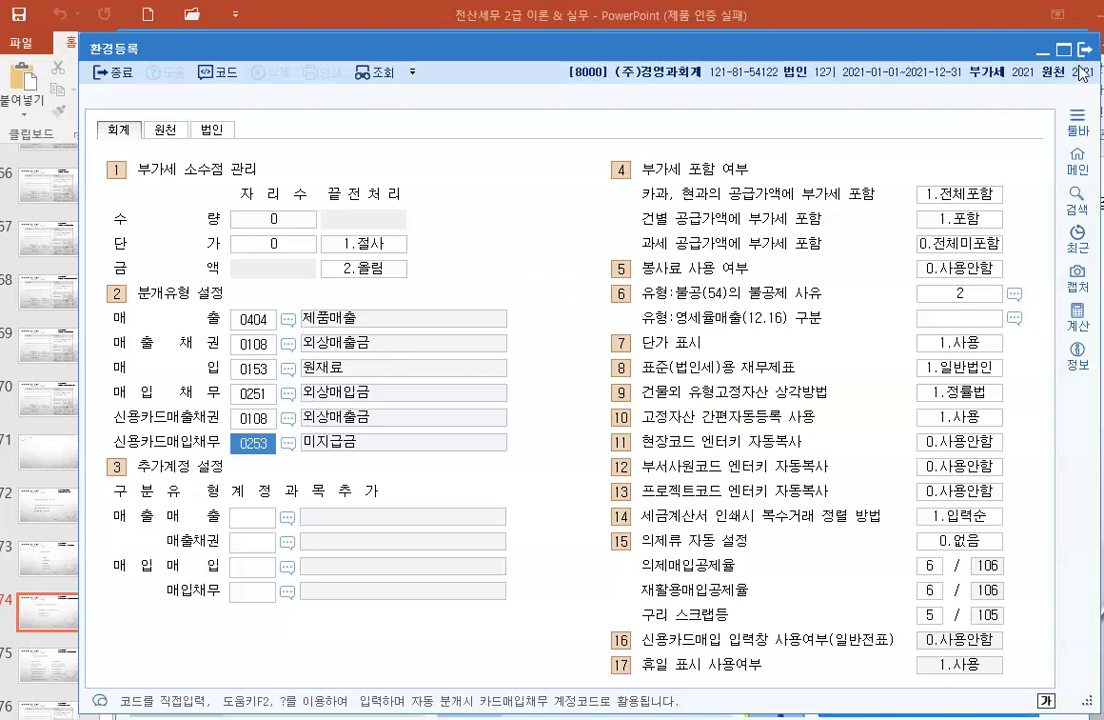
key(Escape)
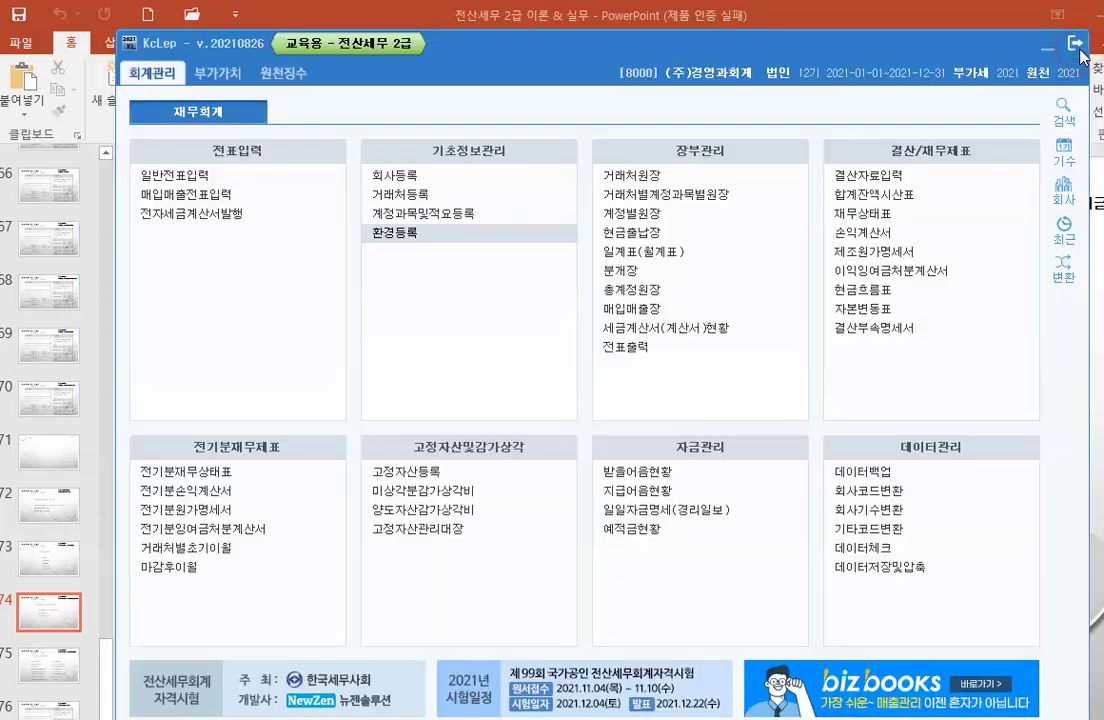
Step: Reopen 매입매출전표입력 and start an October 2 row with VAT type 11 과세
click(221, 197)
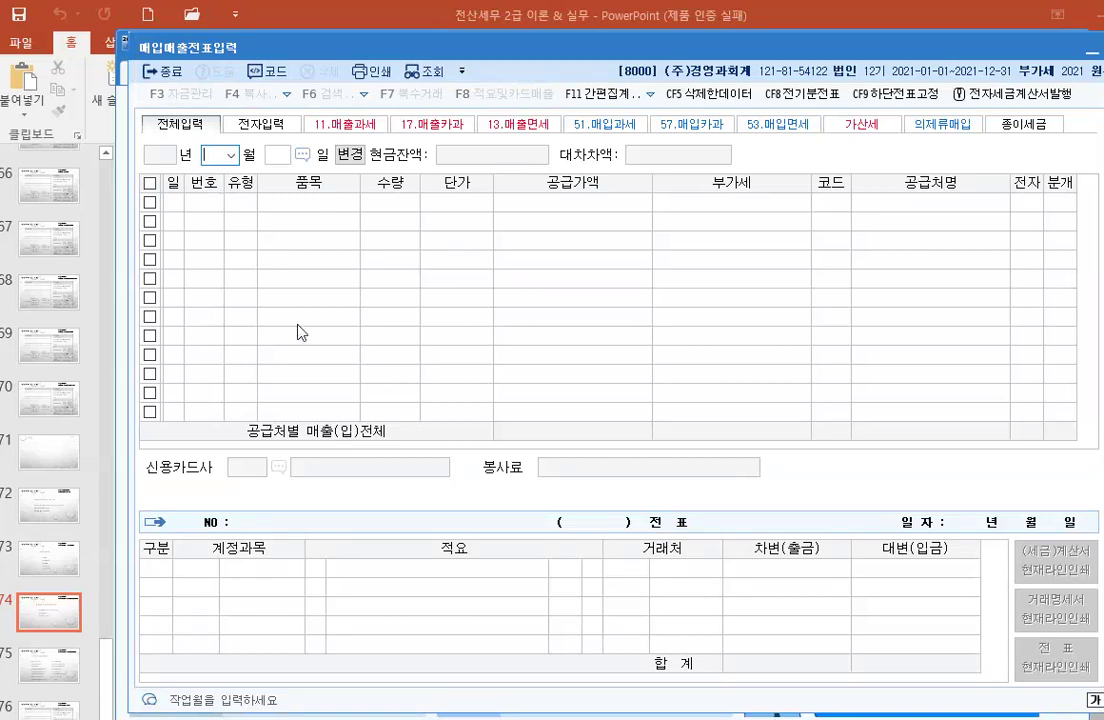
click(230, 155)
click(216, 292)
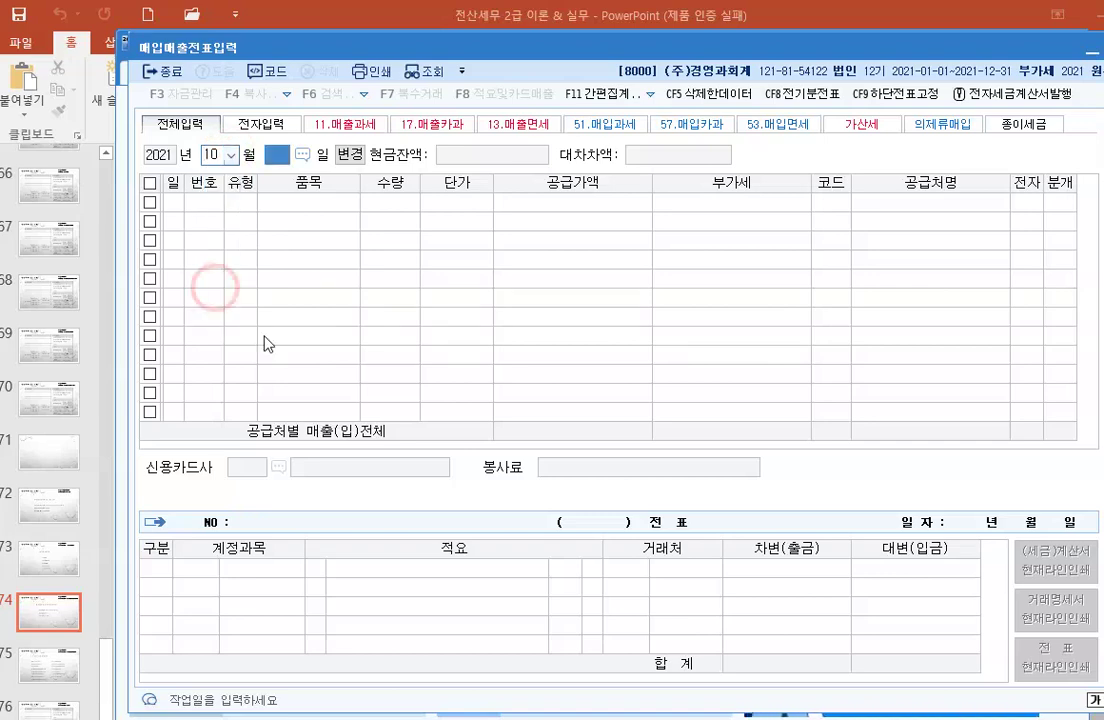
text(2)
key(Return)
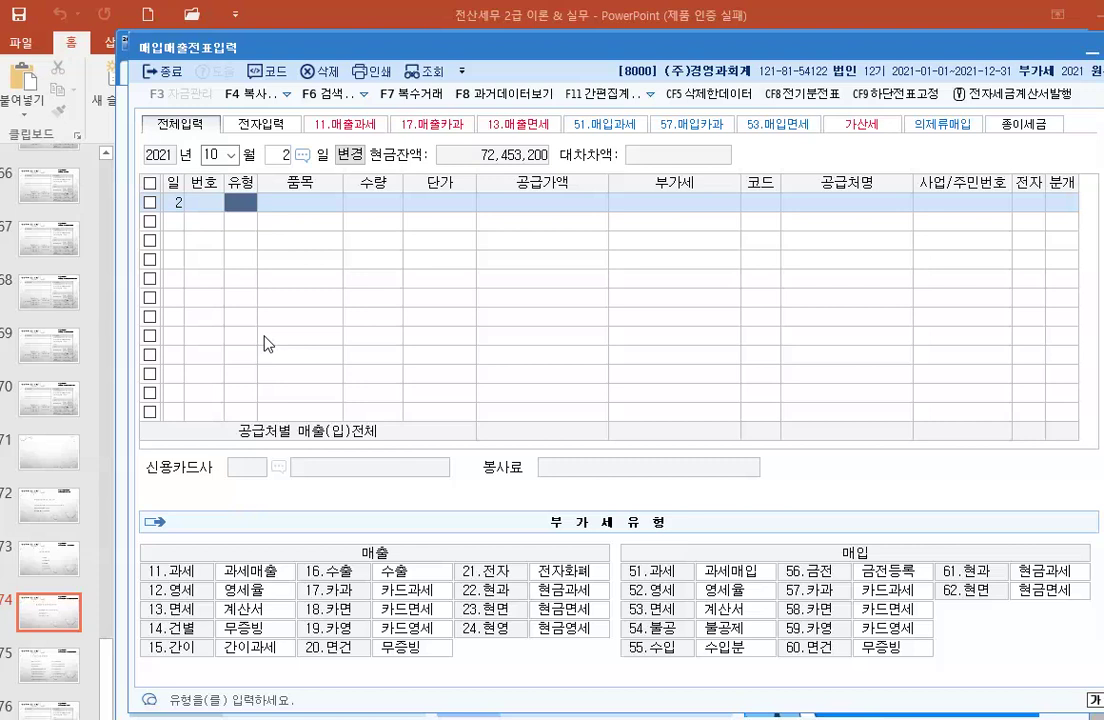
text(11)
key(Return)
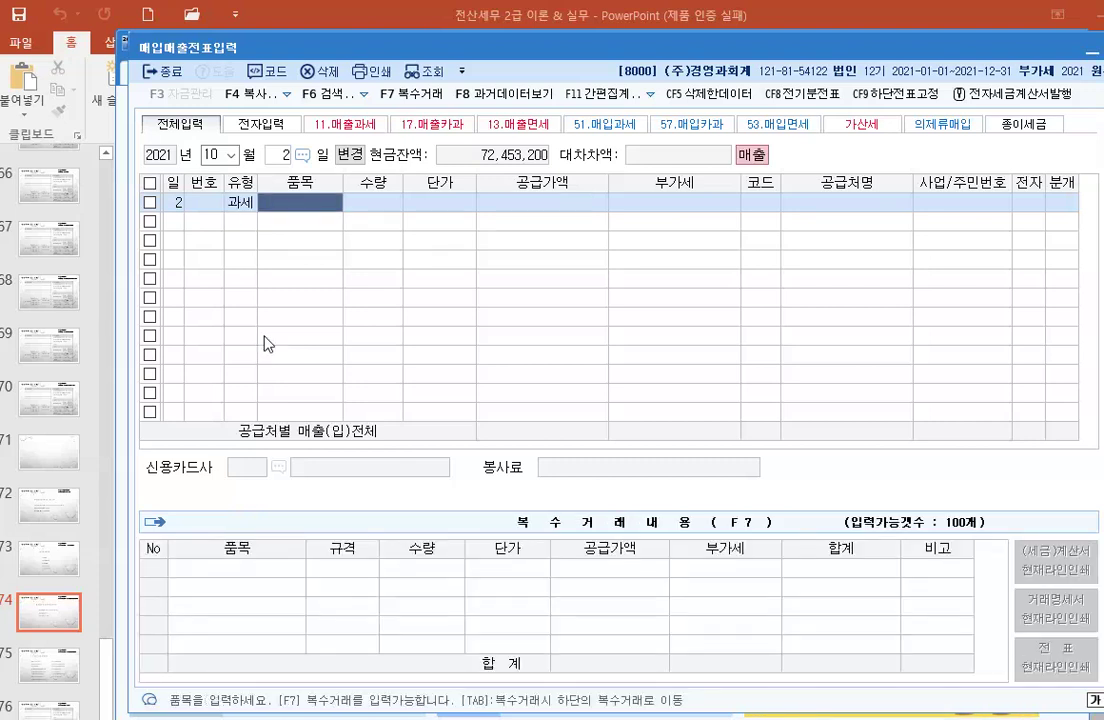
Step: In the 복수거래 grid, add 제품A with quantity 50 at 1,200,000
key(Tab)
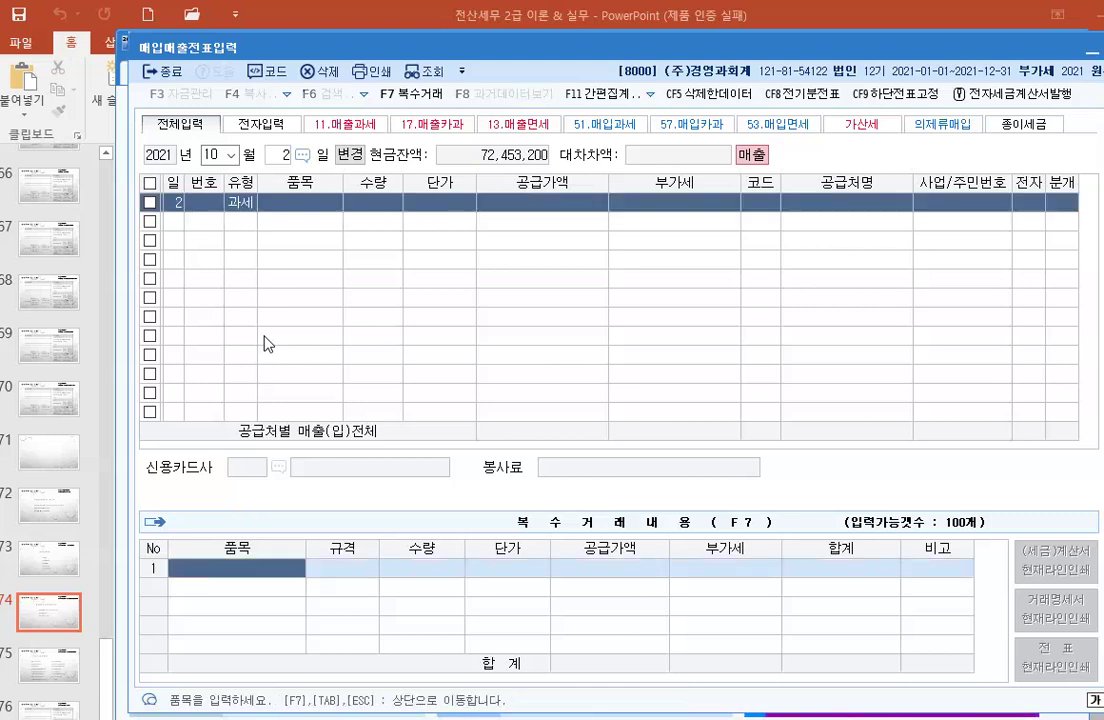
text(제품)
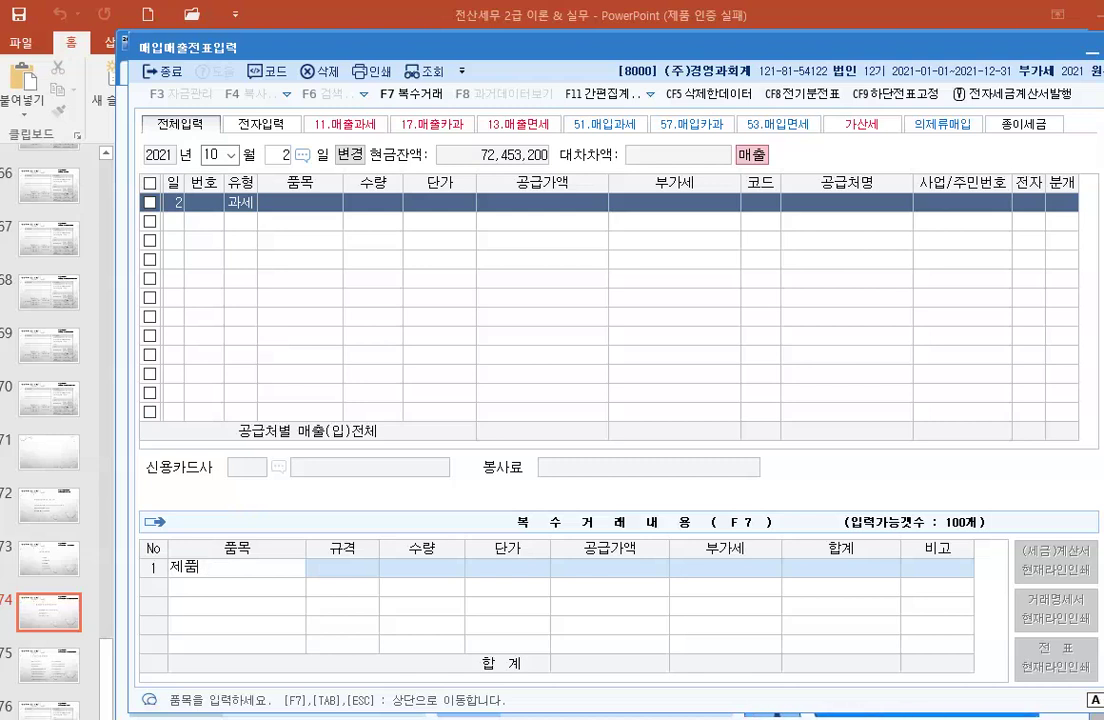
text(A)
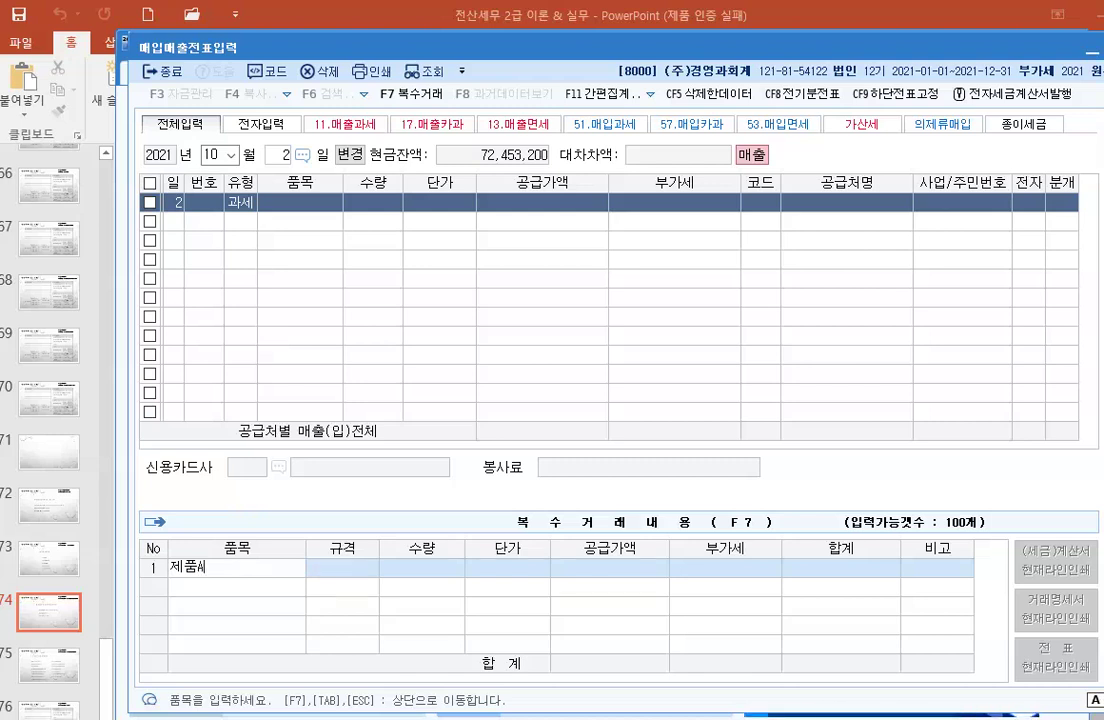
key(Return)
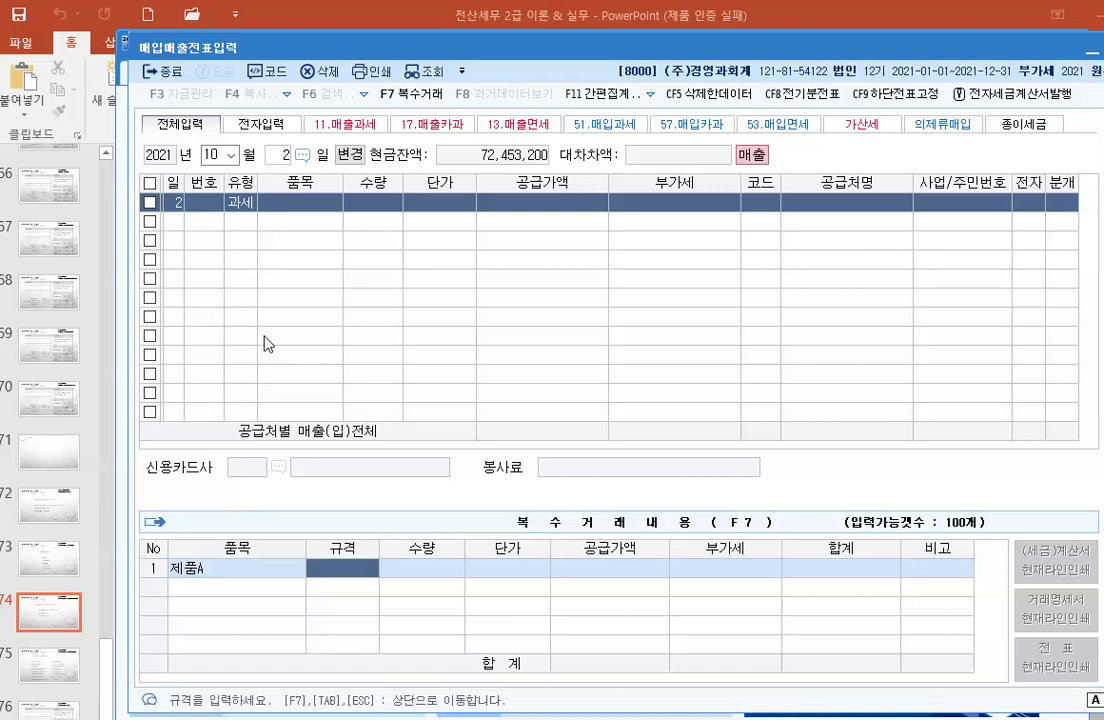
key(Hangul)
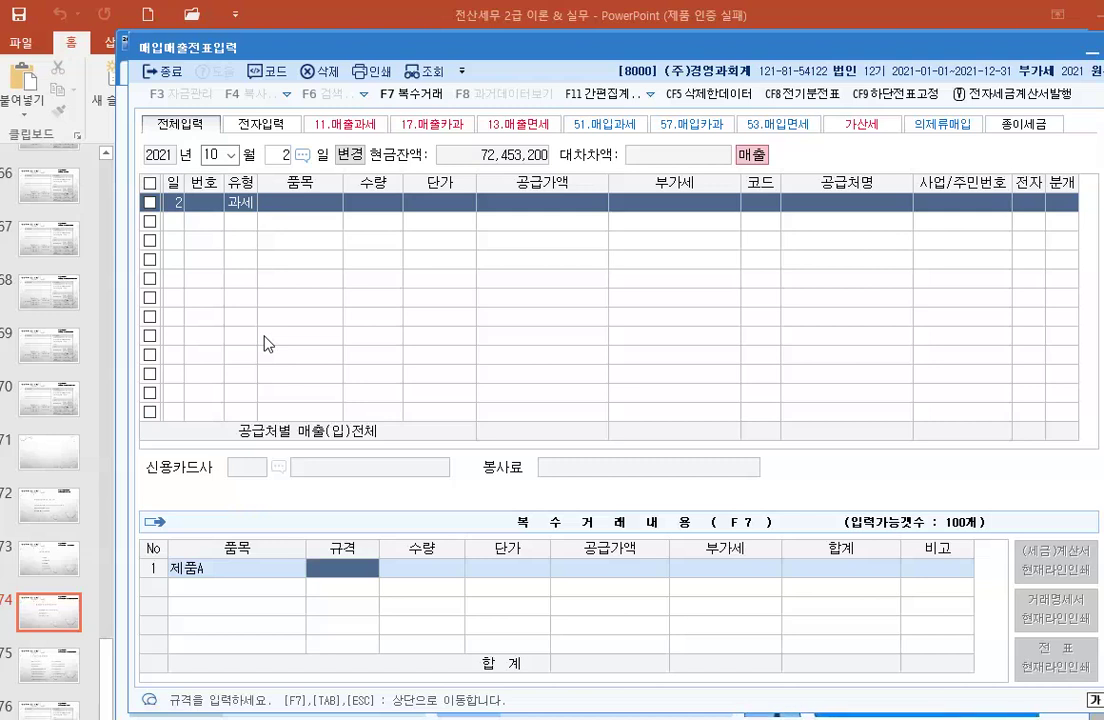
key(Return)
text(50)
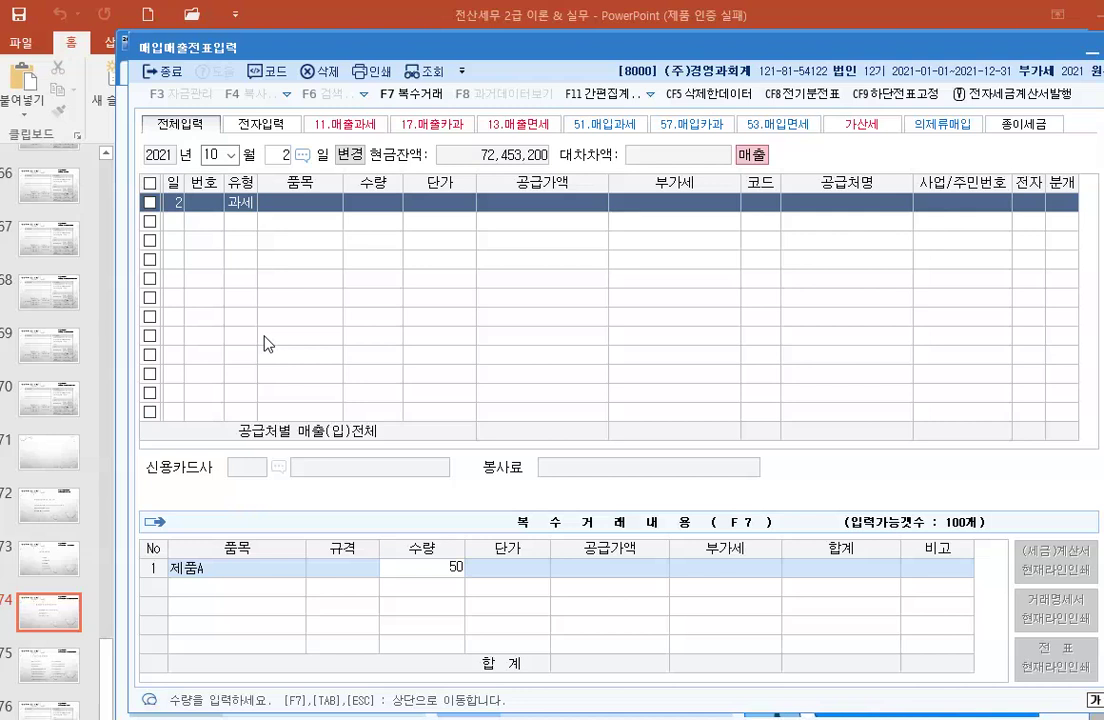
key(Return)
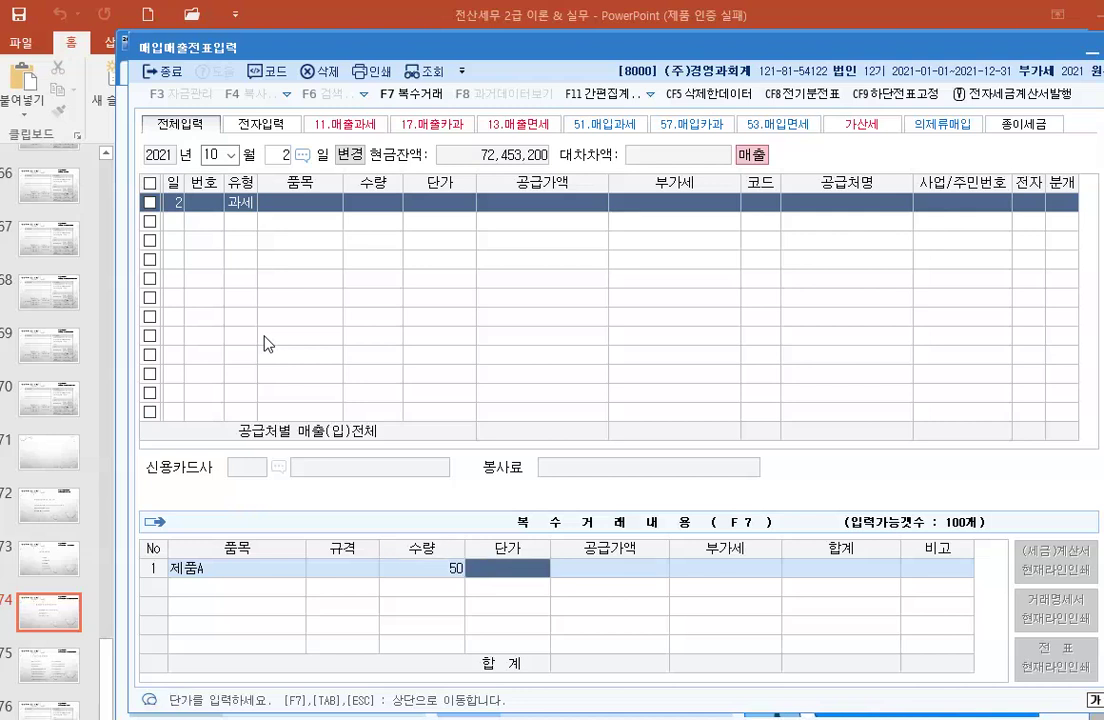
text(1200000)
key(Return)
key(Return)
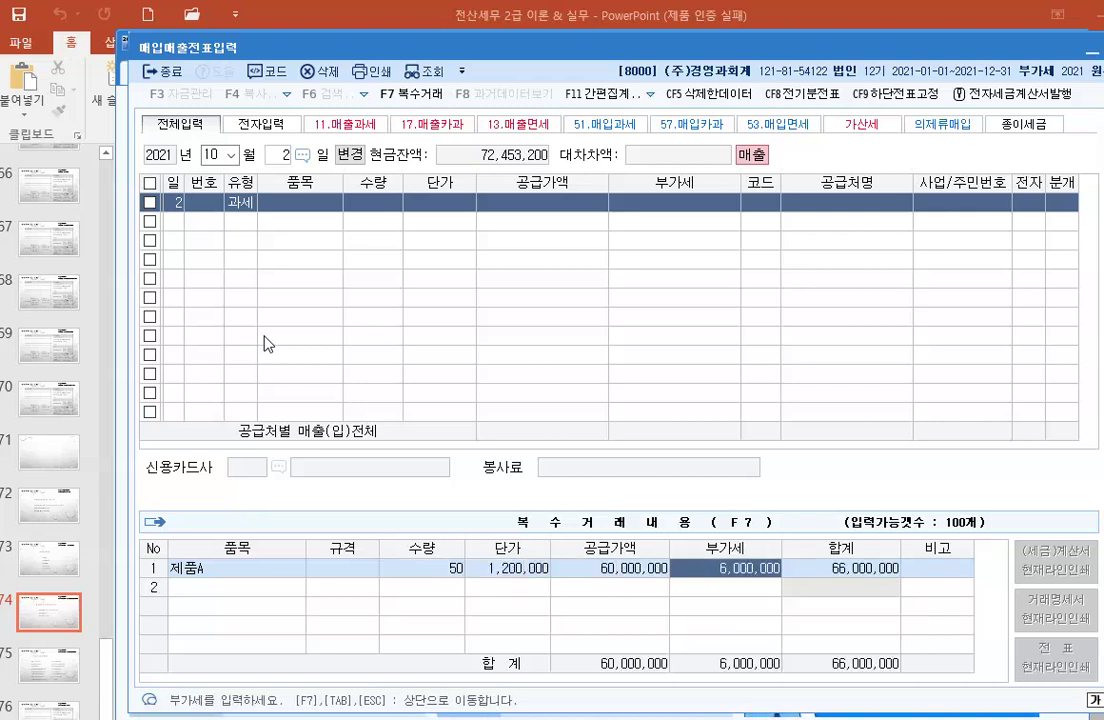
key(Return)
key(Return)
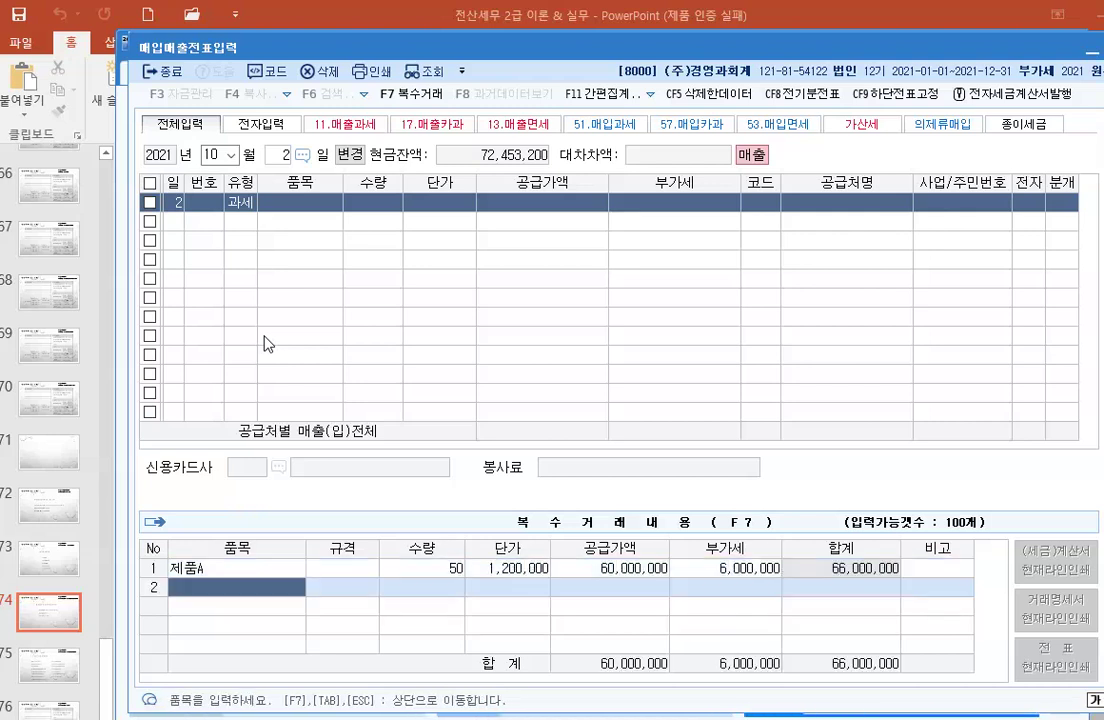
Step: Add 제품B with quantity 25 at 800,000 and return to the combined sale row
text(제품)
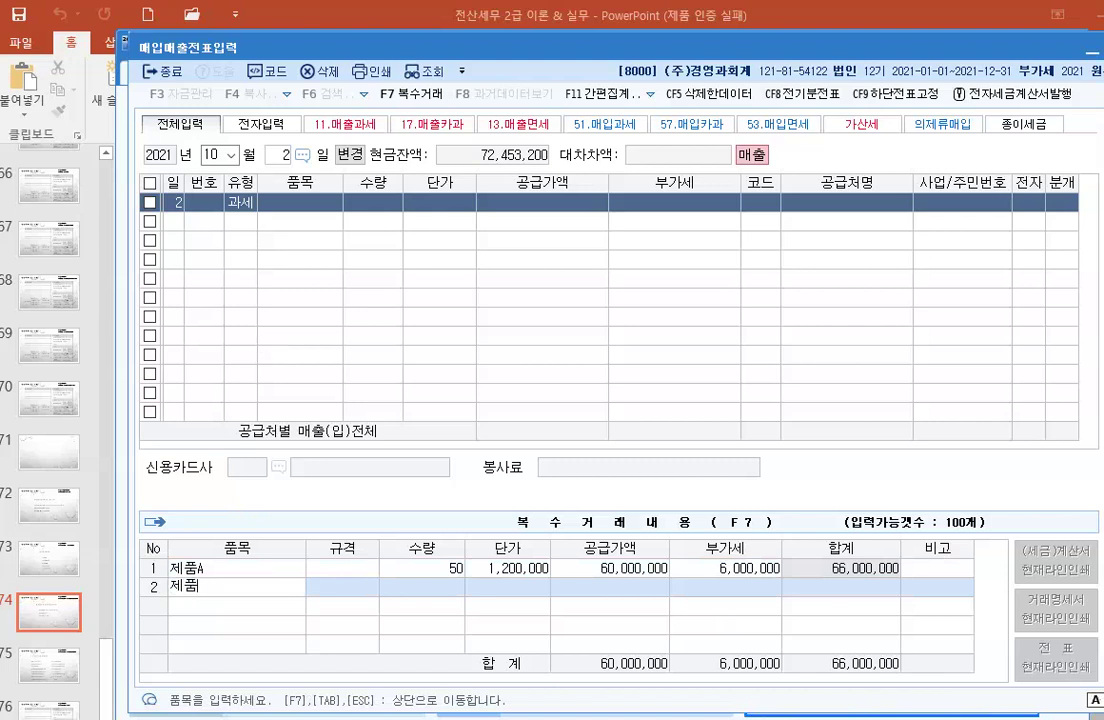
text(B)
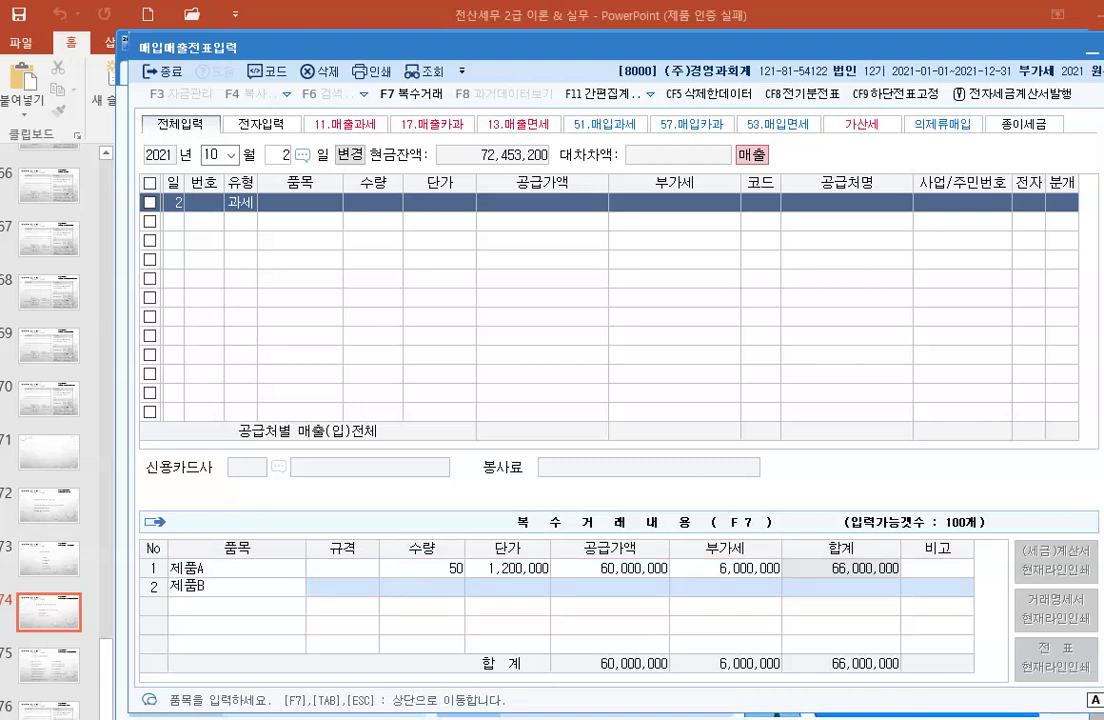
key(Hangul)
key(Return)
key(Return)
text(25)
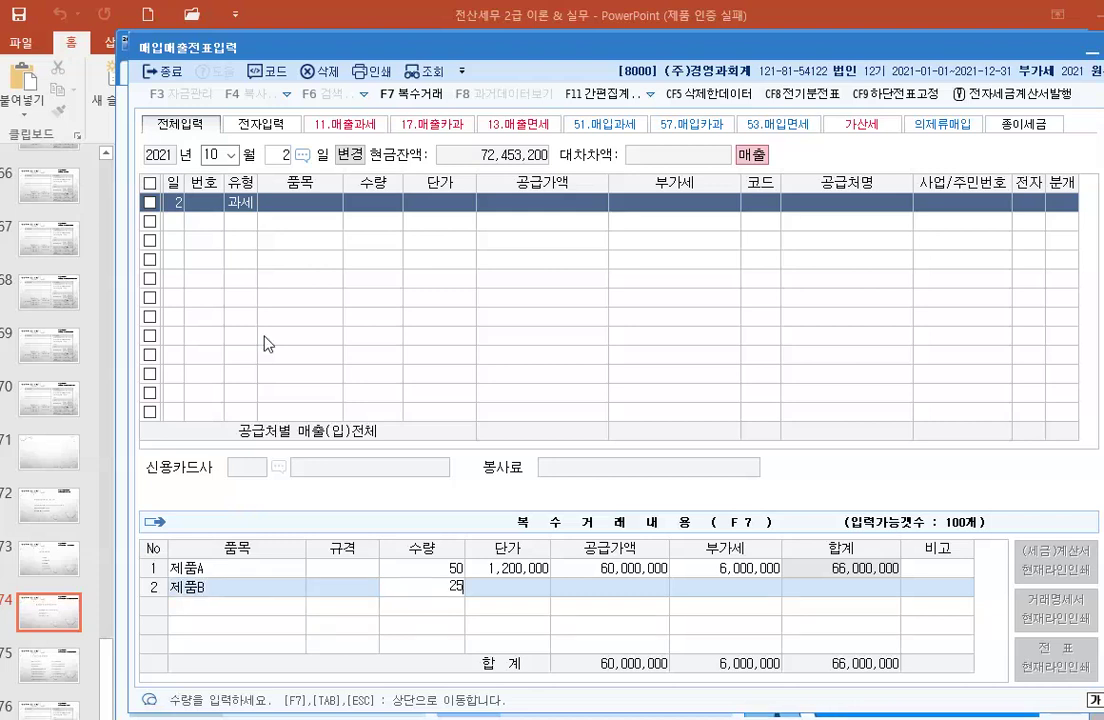
key(Return)
text(8000000)
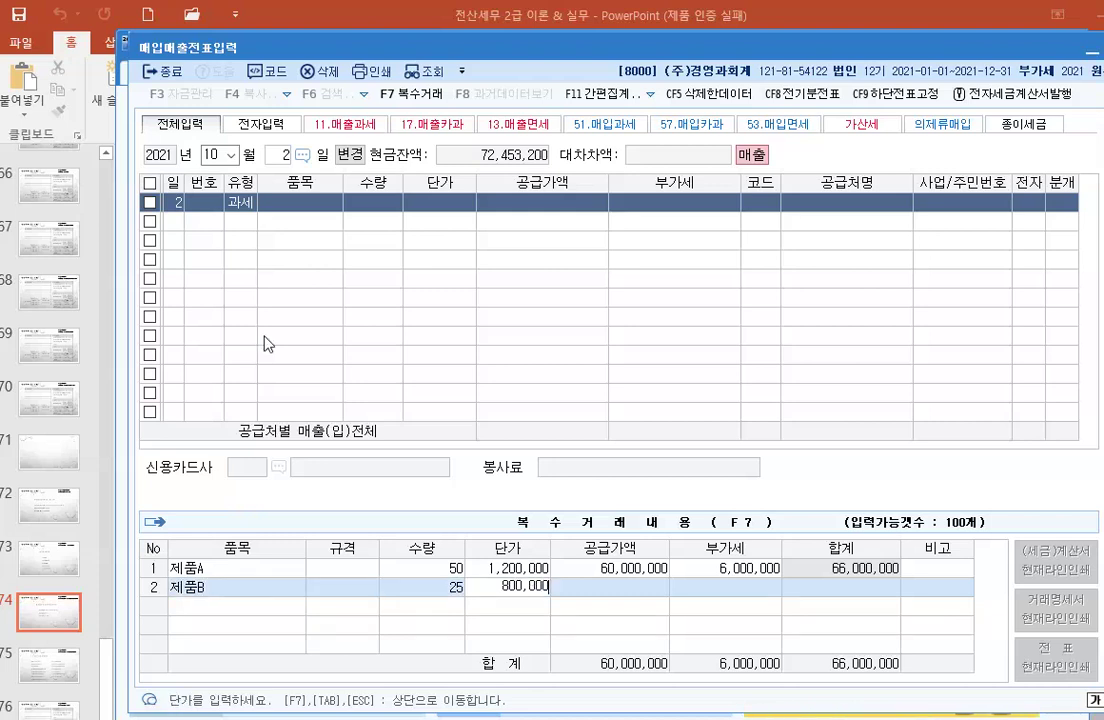
key(Return)
key(Return)
key(Return)
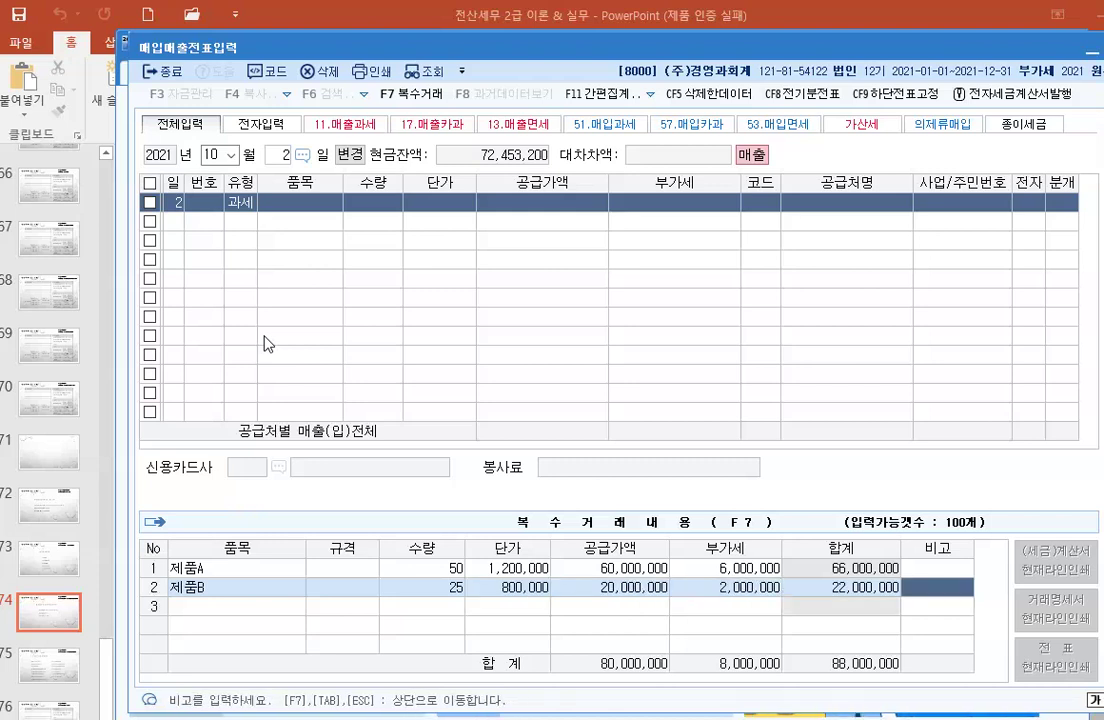
key(Return)
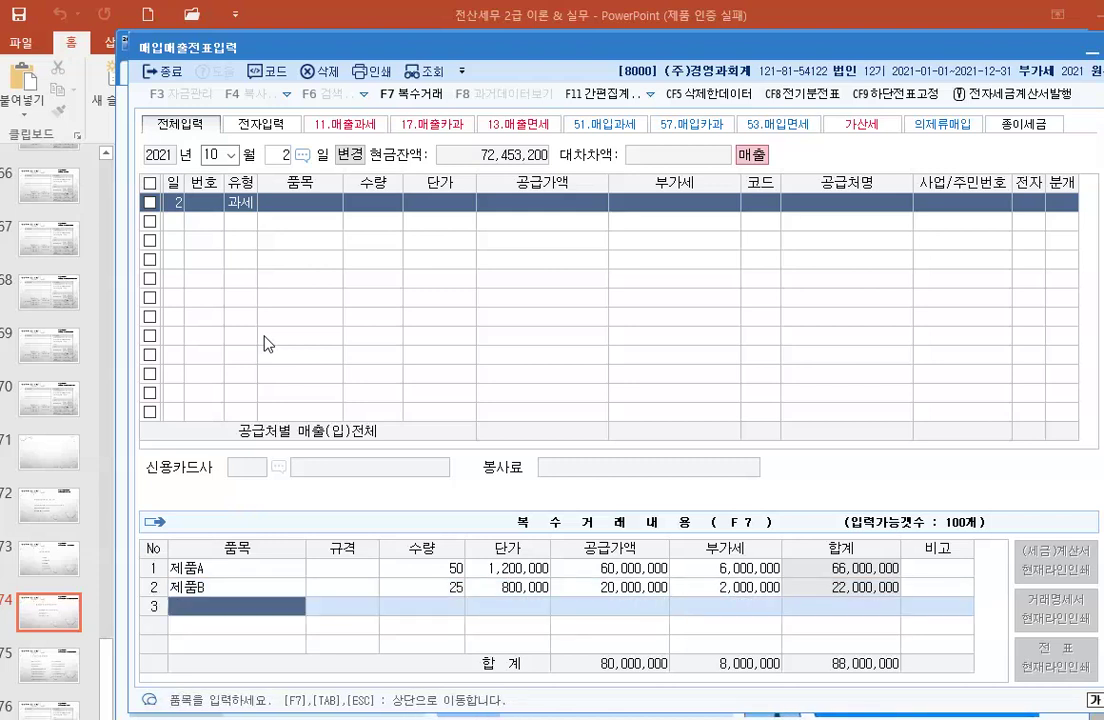
key(Escape)
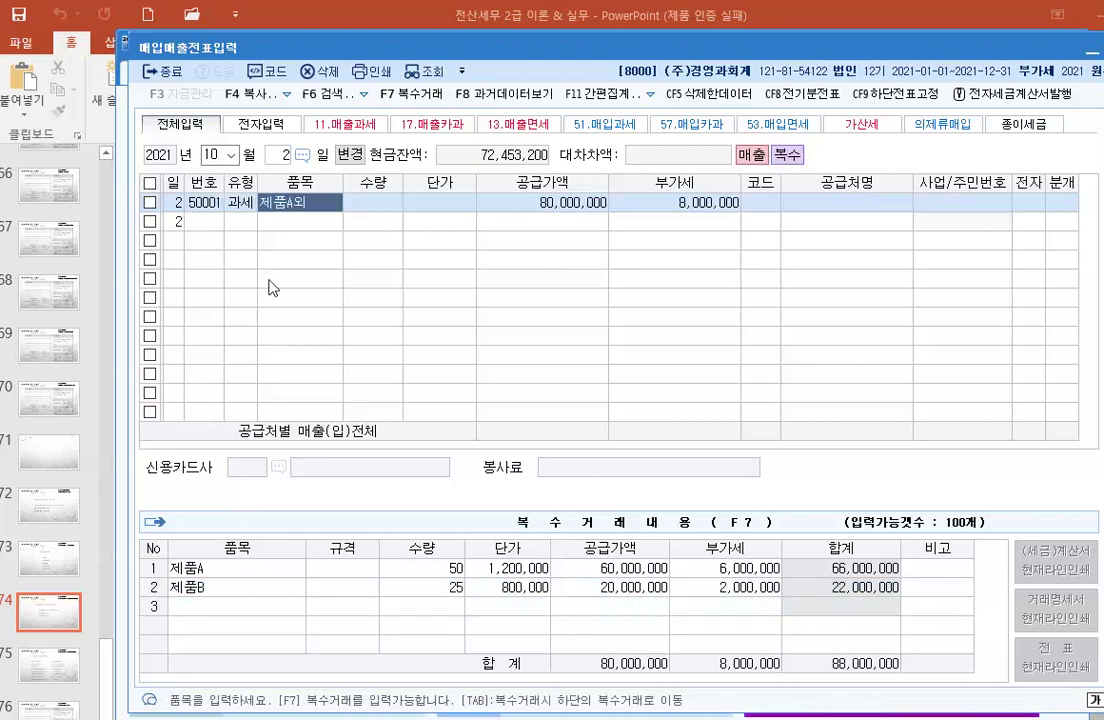
Step: Search '대영' in the customer lookup and set 대영전자(주) as the customer
key(Return)
key(Return)
key(Return)
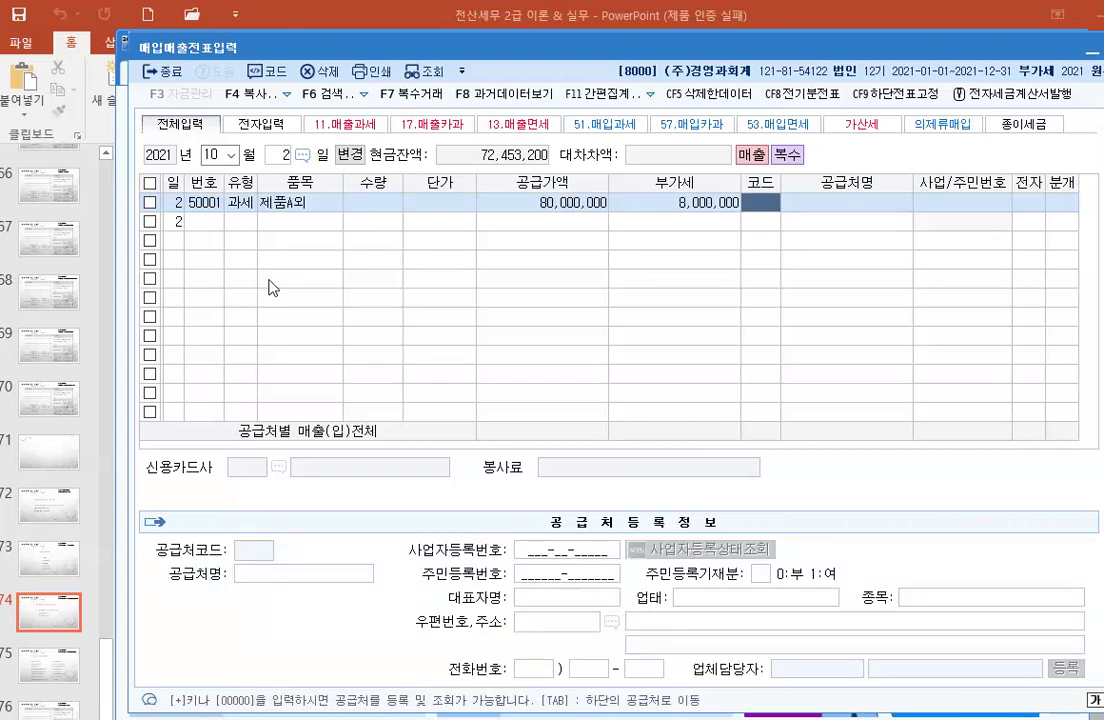
key(F2)
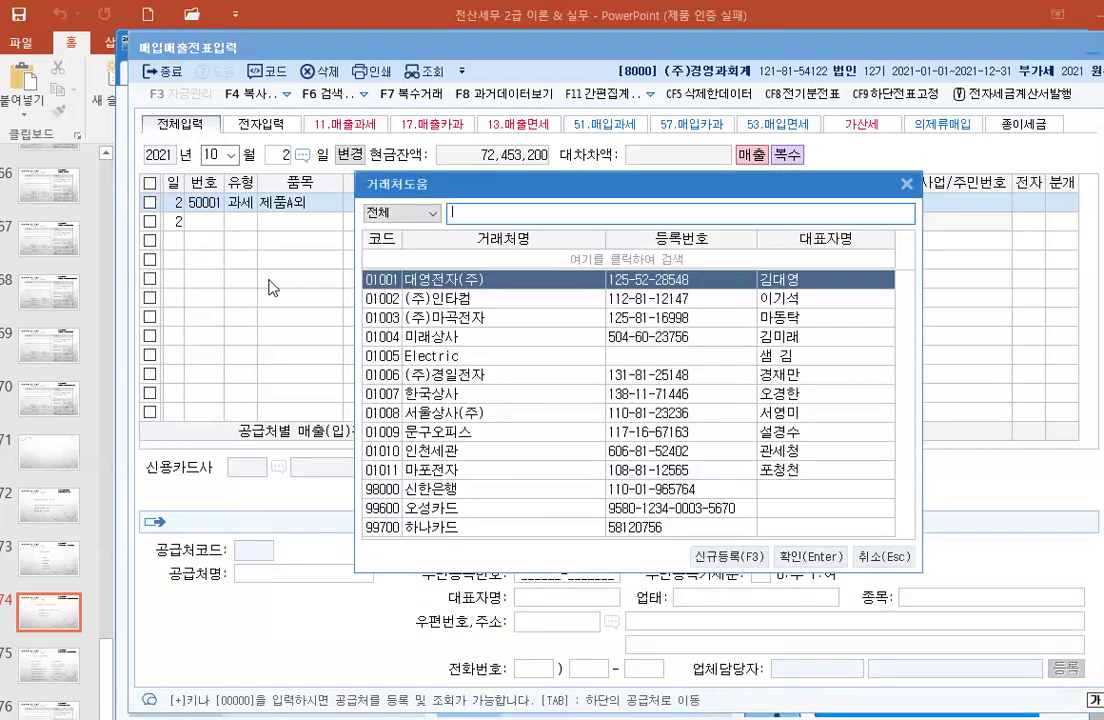
text(대영)
key(Return)
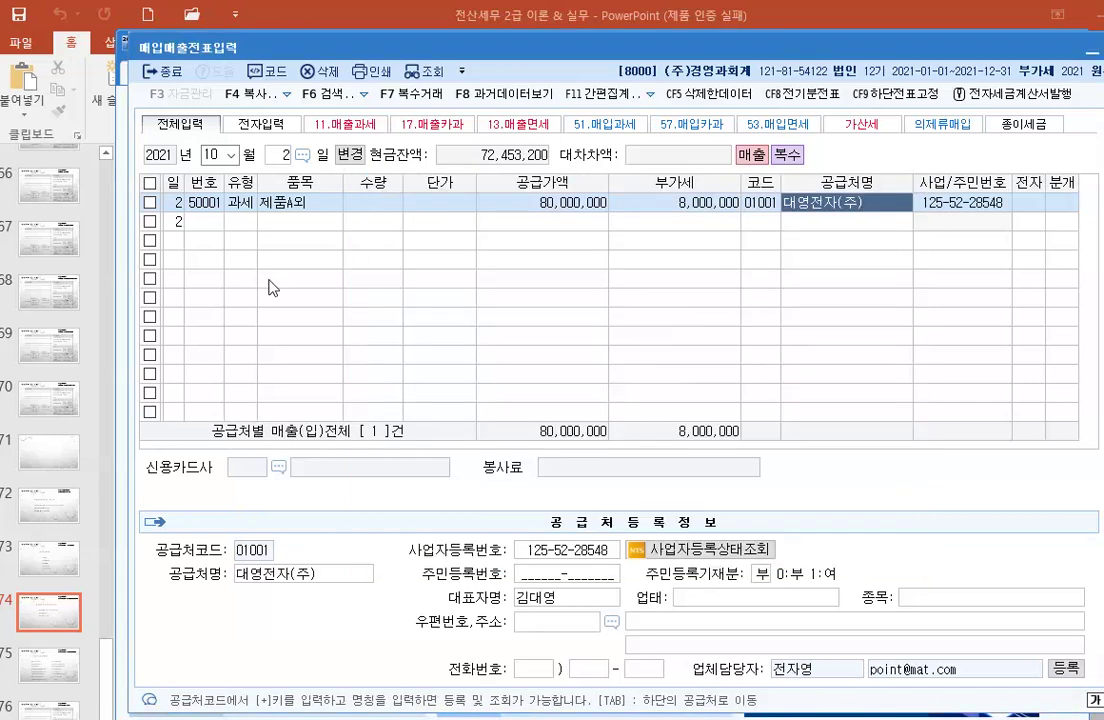
key(Return)
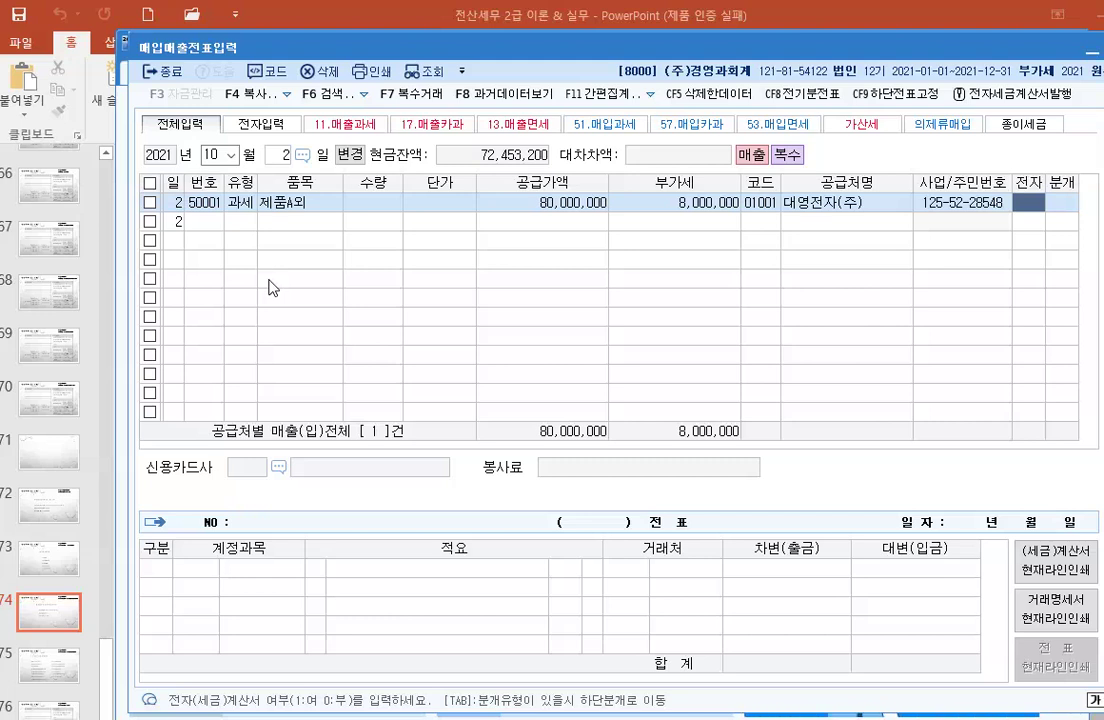
key(Return)
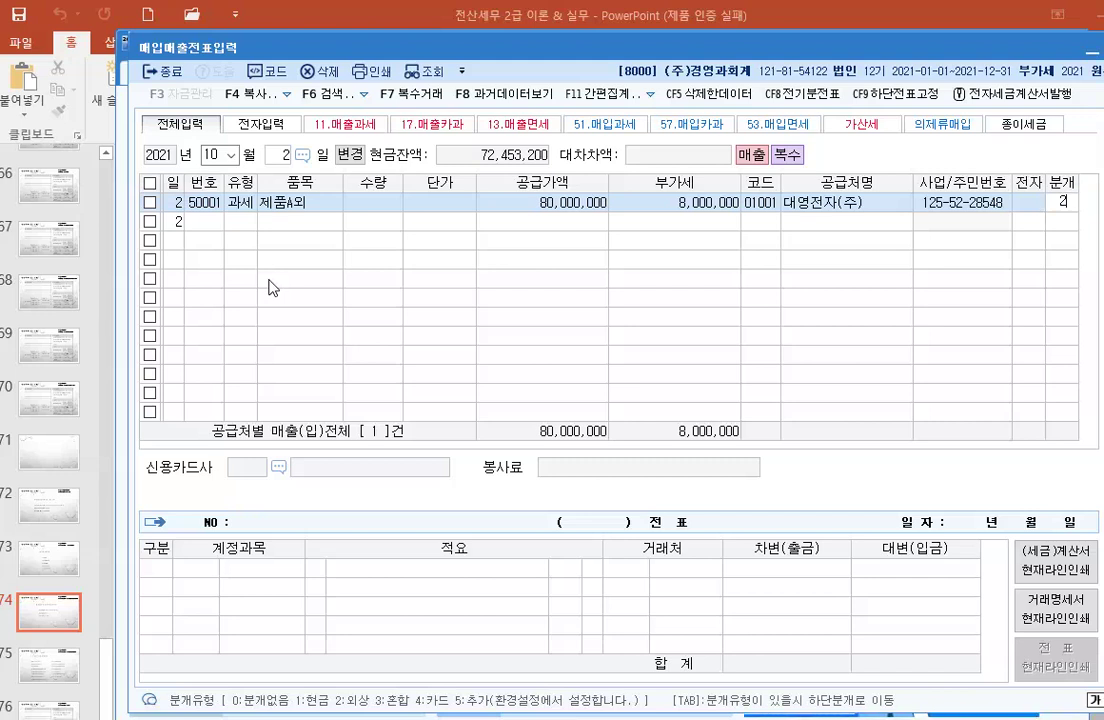
Step: Apply journal type 2 외상, debiting 외상매출금 88,000,000, and finish the entry
text(2)
key(Return)
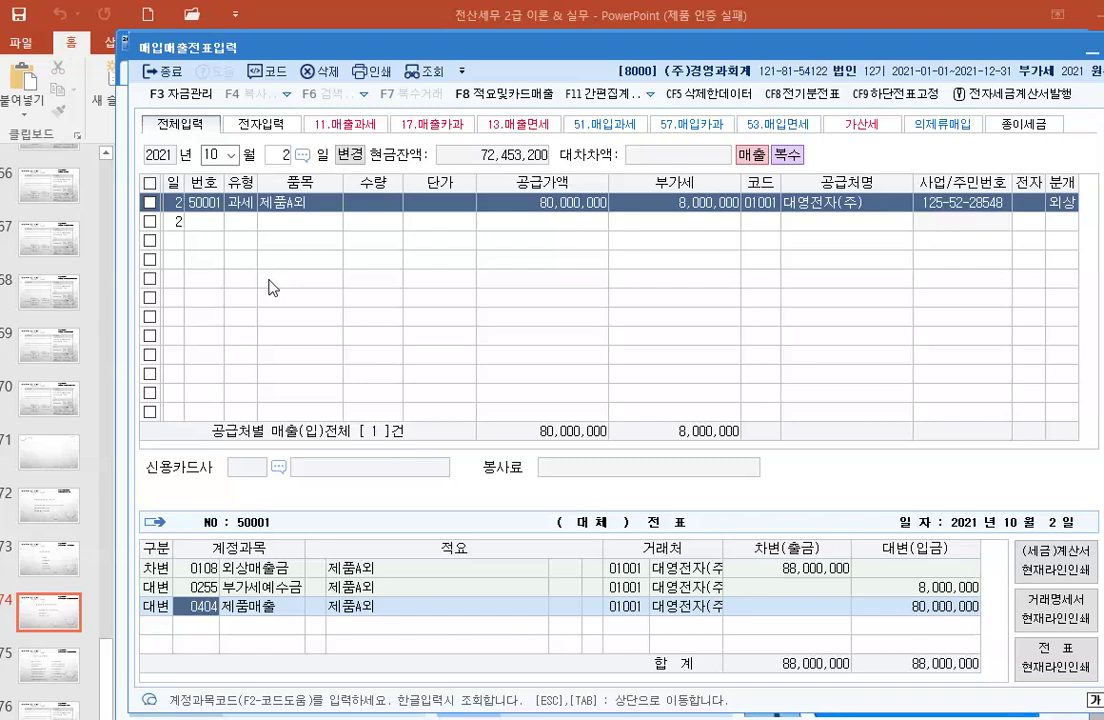
key(Return)
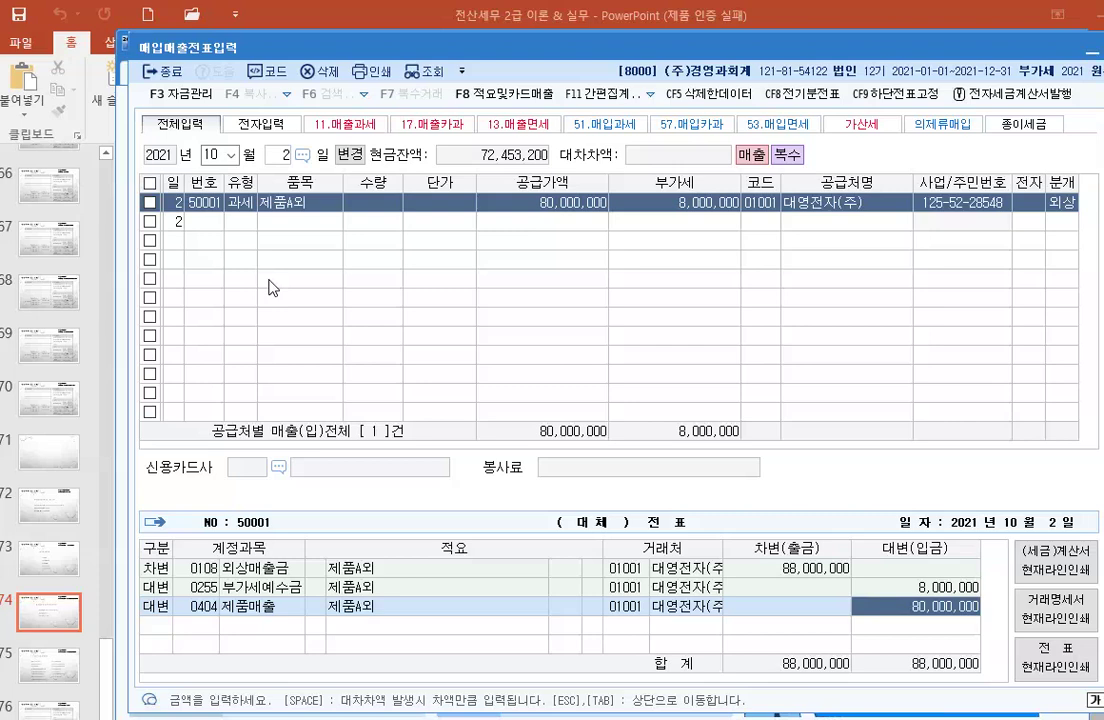
key(Return)
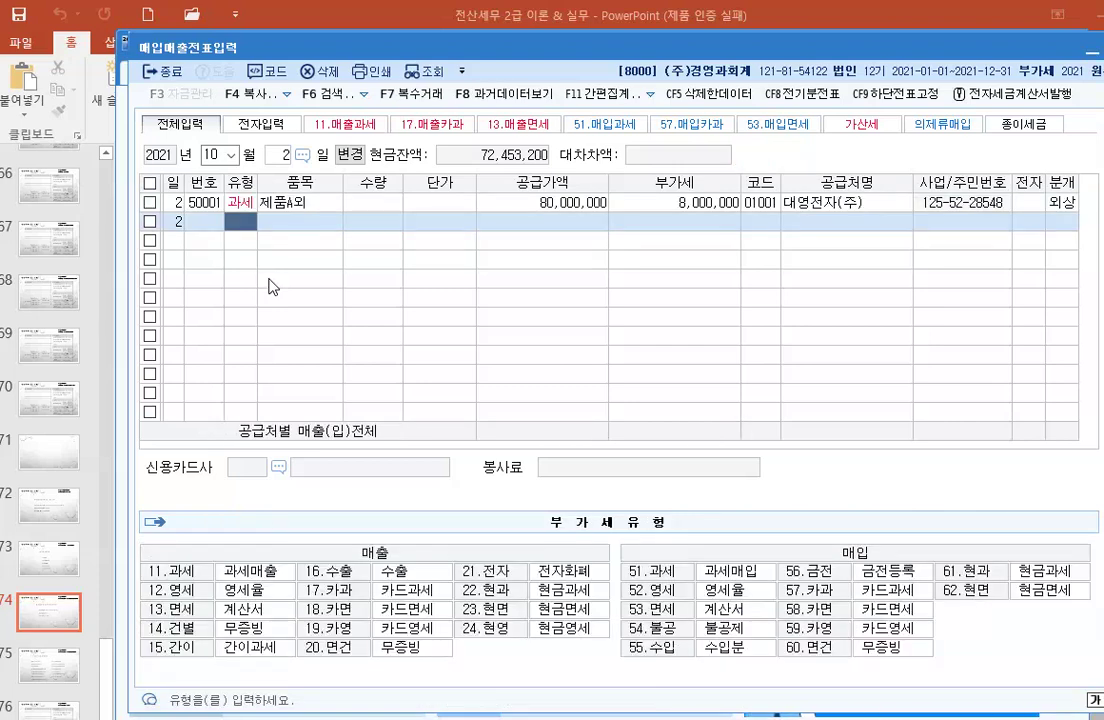
Step: Start an October 3 type 11 과세 row for 제품 with supply value 3,500,000
click(276, 155)
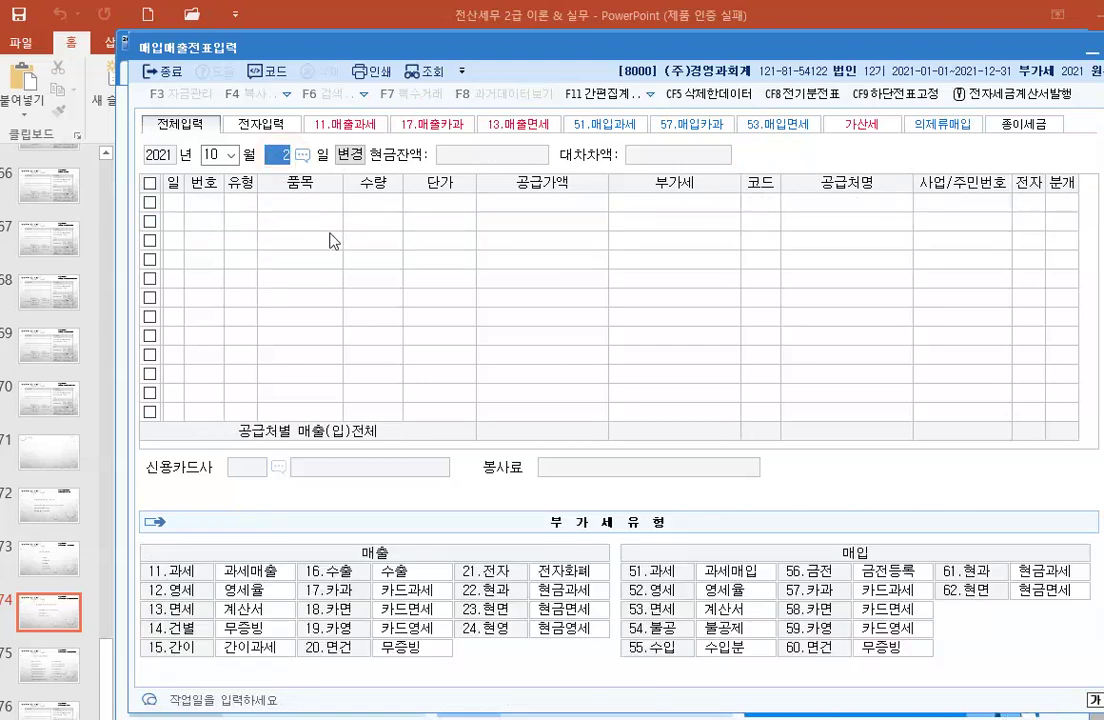
text(3)
key(Return)
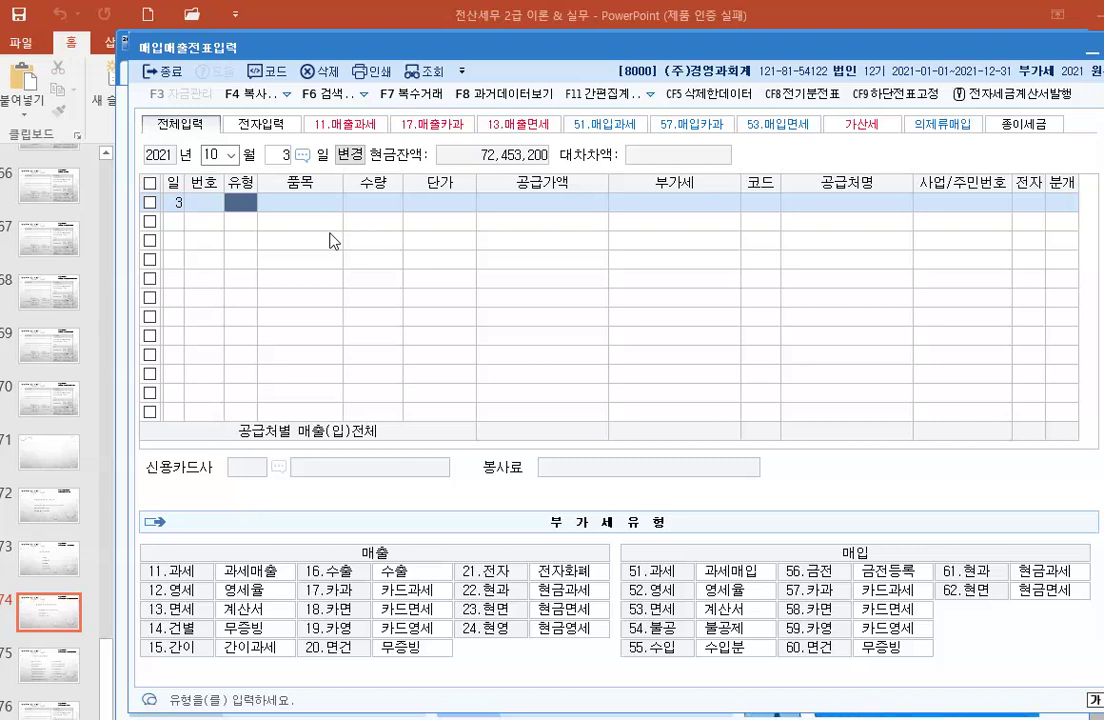
text(11)
key(Return)
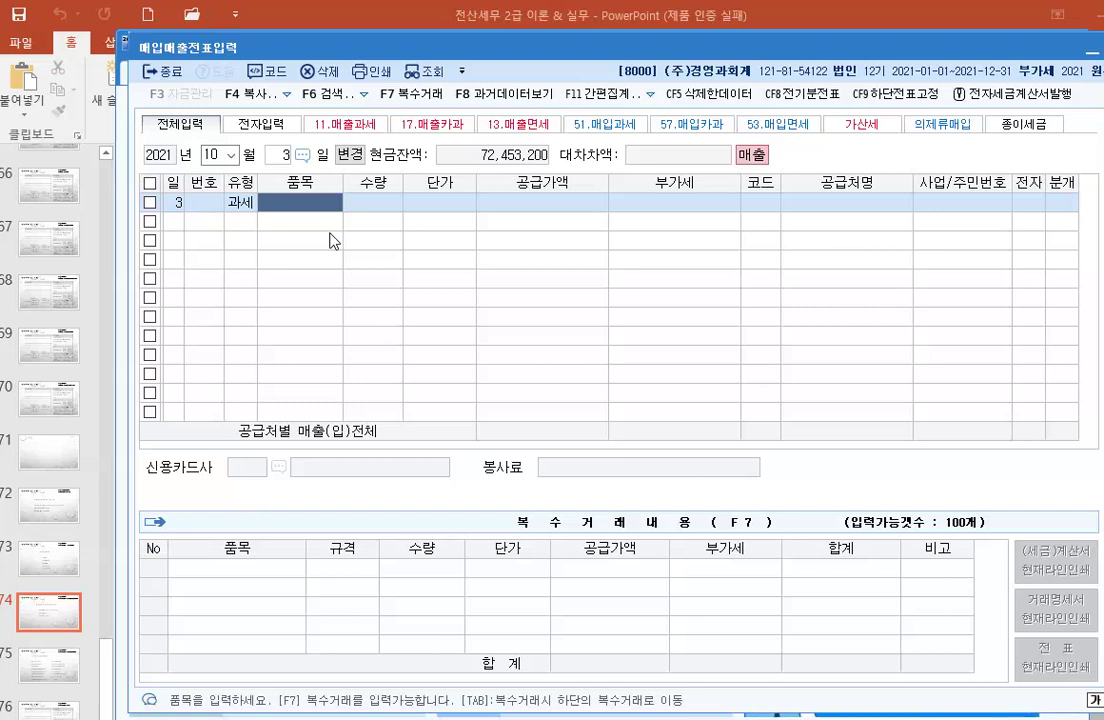
text(제품)
key(Return)
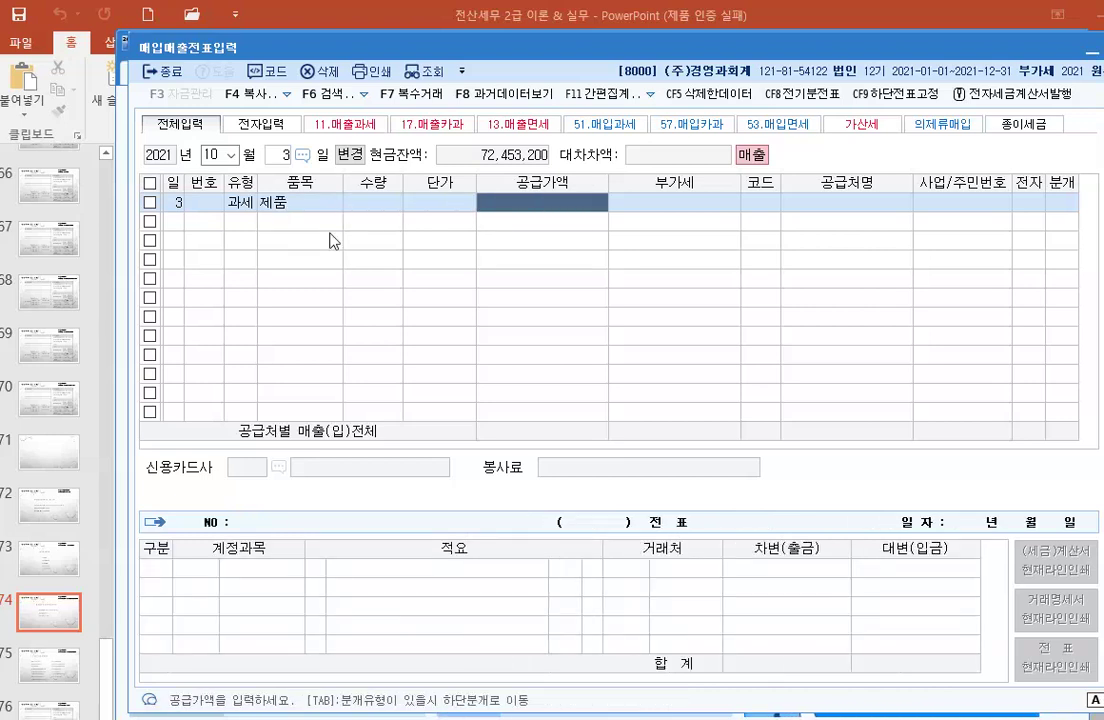
text(3,50)
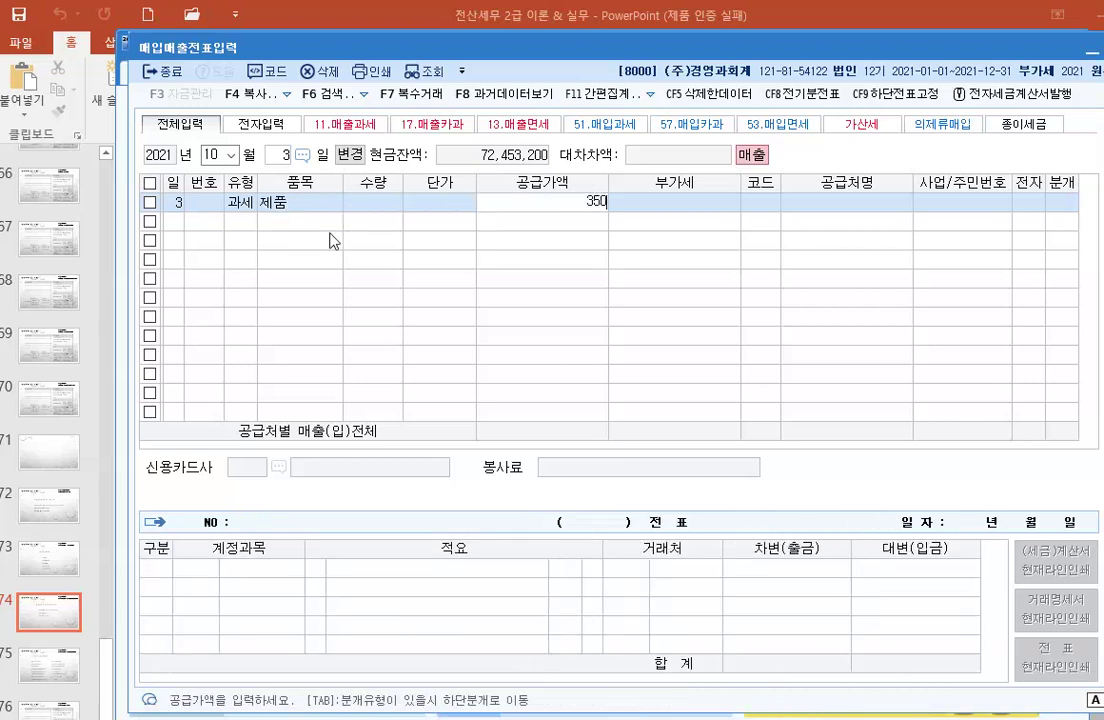
text(0,000)
key(Return)
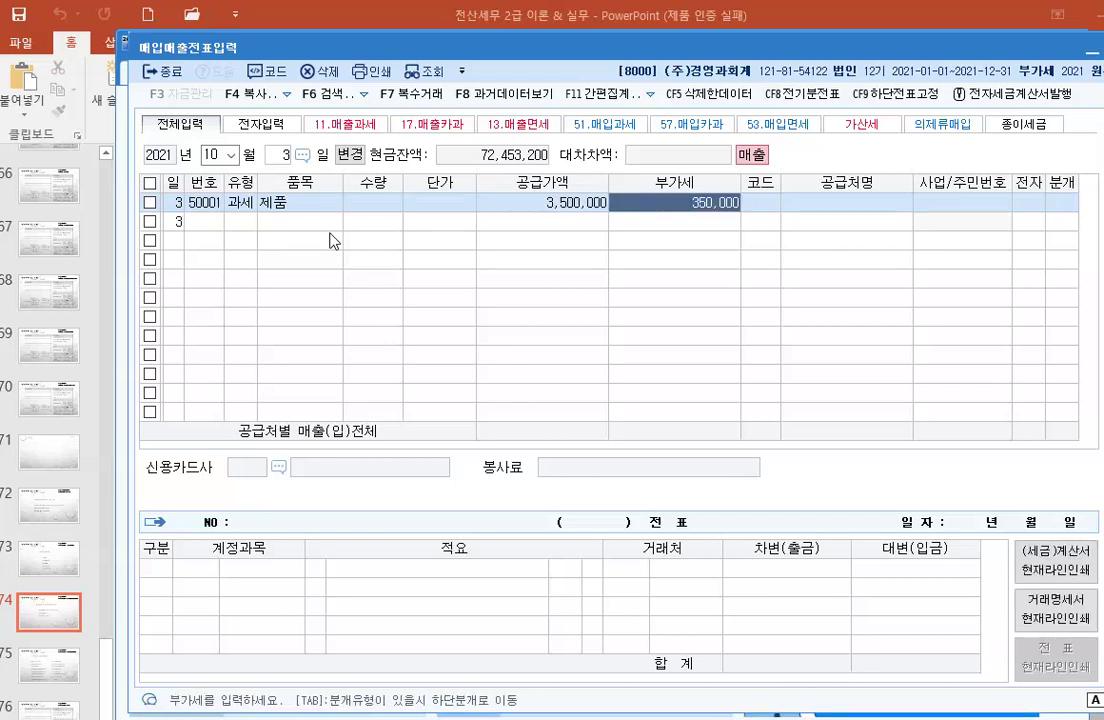
Step: Search '마포' and set 마포전자 as the customer, skipping the 전자 field
key(Return)
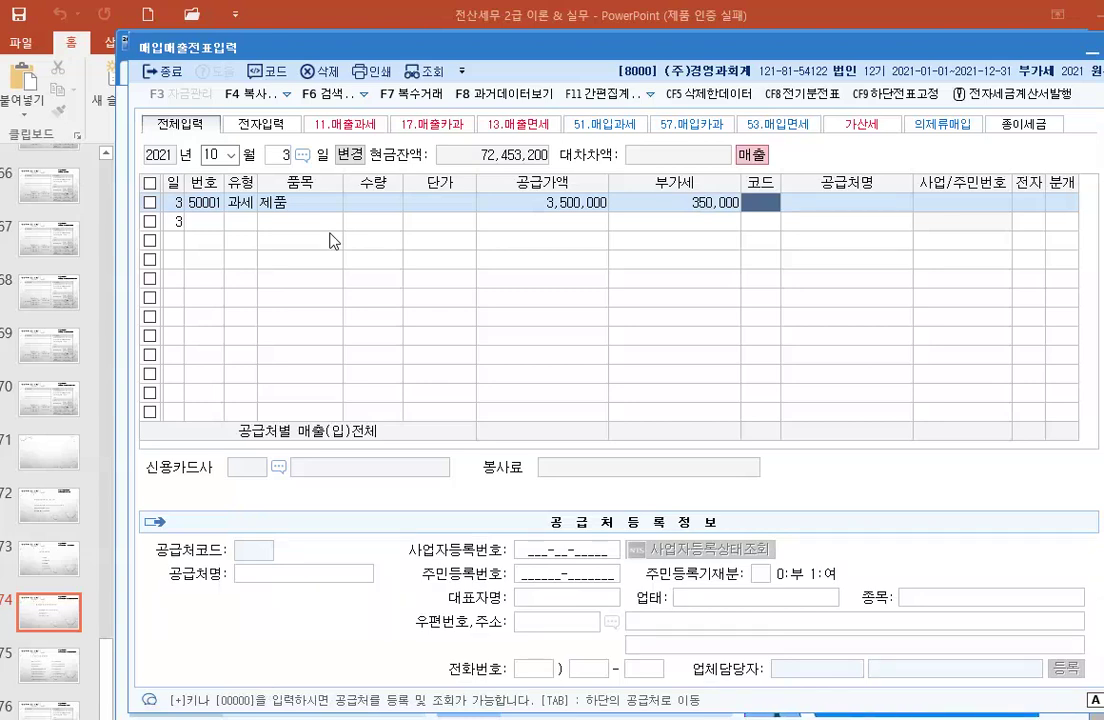
key(F2)
text(마포)
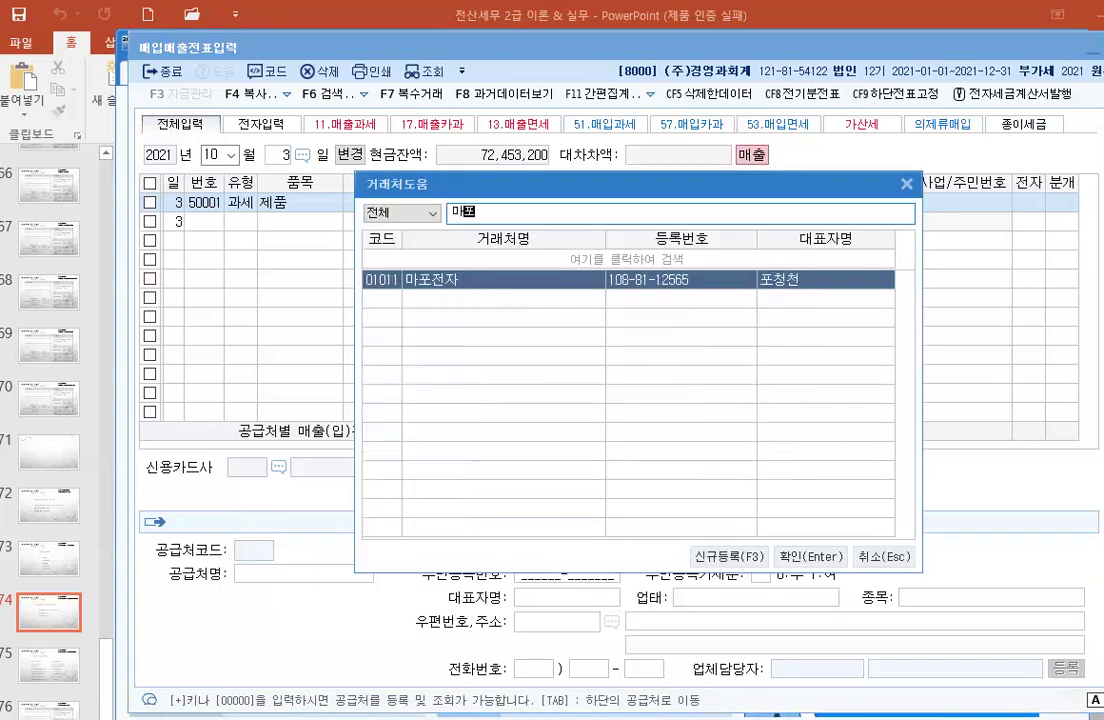
key(Escape)
key(Return)
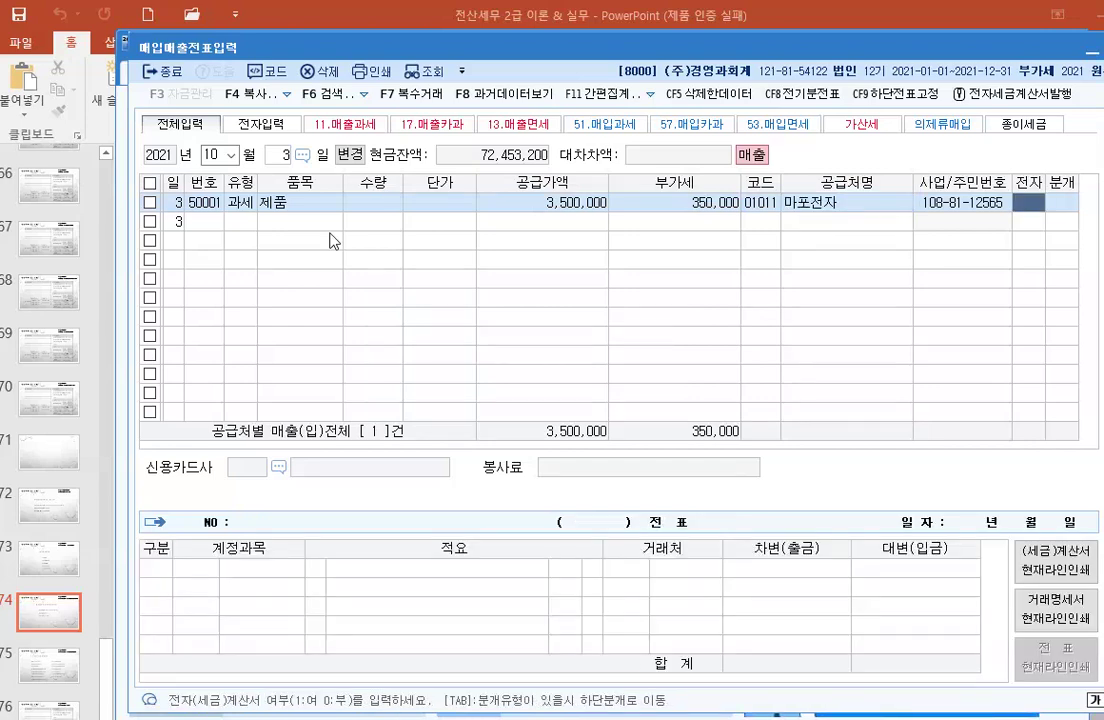
key(Return)
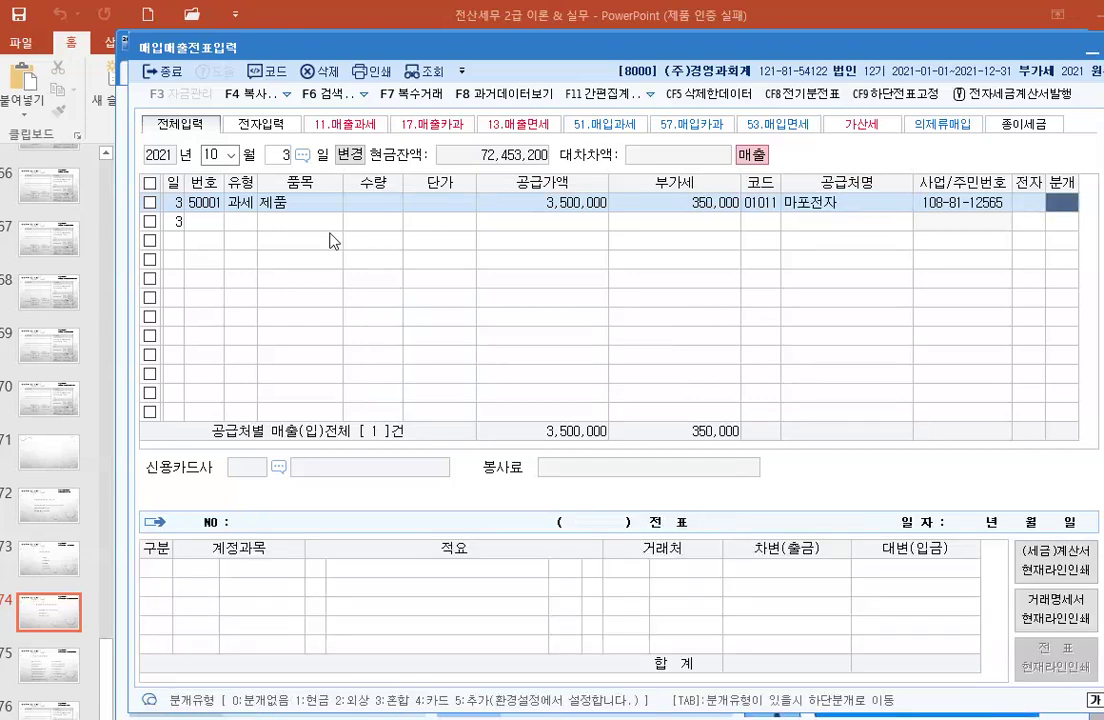
Step: Use journal type 3 혼합 and add a 0110 받을어음 debit of 3,850,000
key(3)
key(Return)
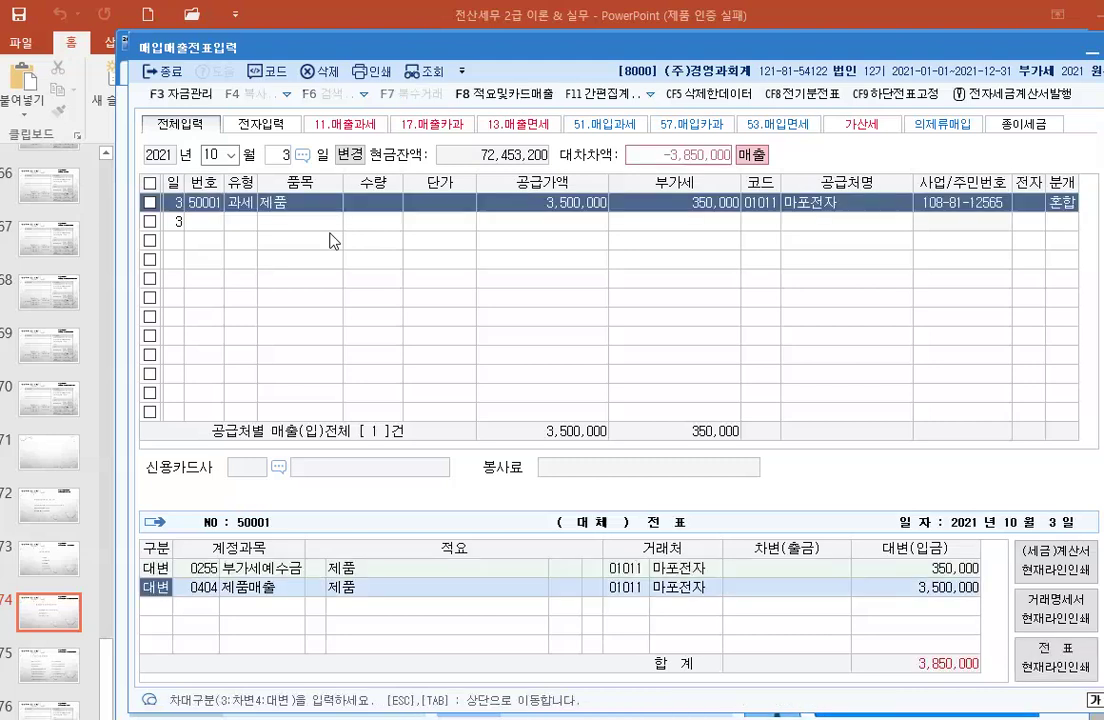
key(Return)
key(Return)
key(Return)
key(Return)
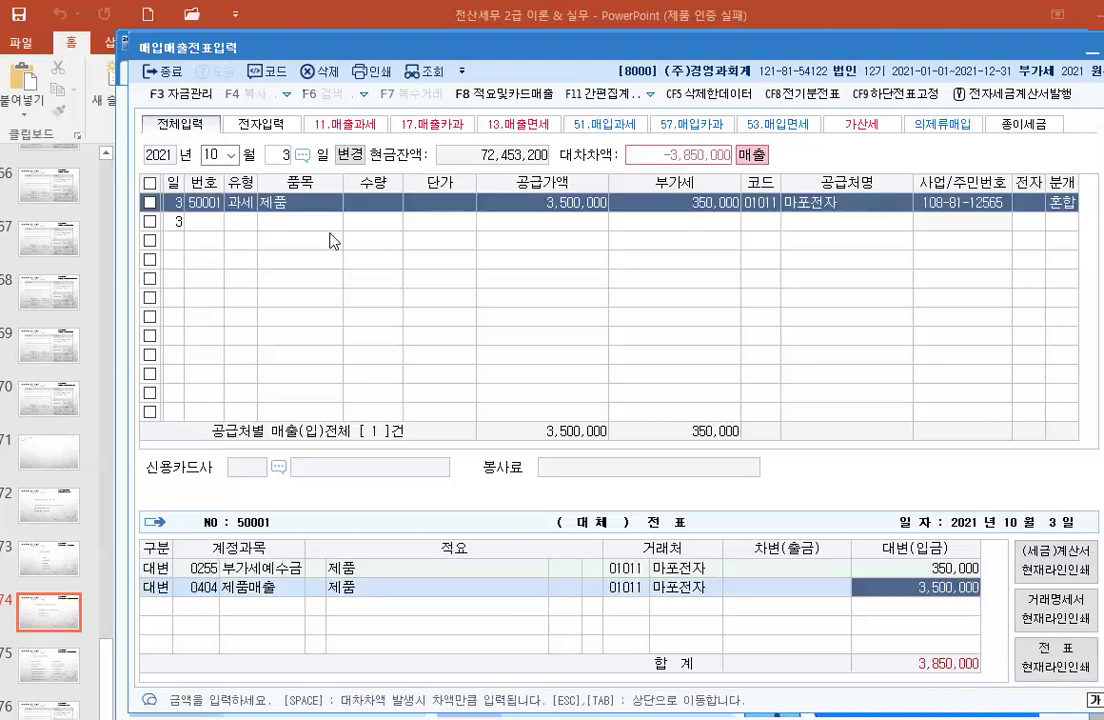
key(Return)
text(3)
key(Return)
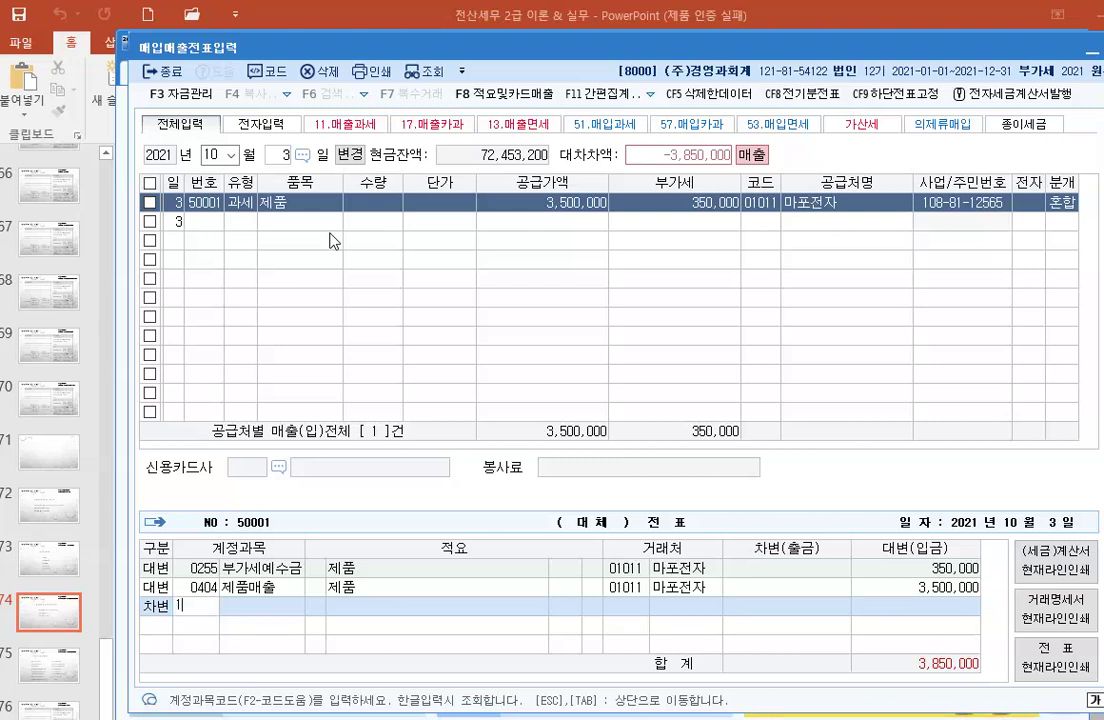
text(110)
key(Return)
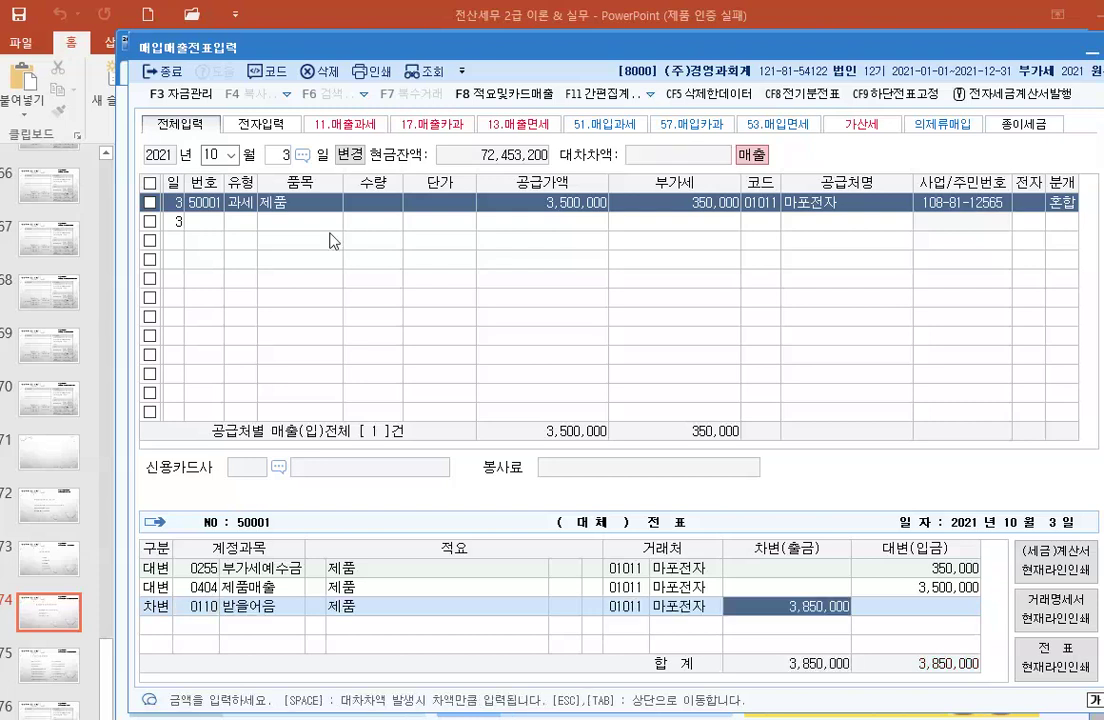
Step: Change the 받을어음 line's client to 01001 대영전자(주) and finish the journal
click(630, 607)
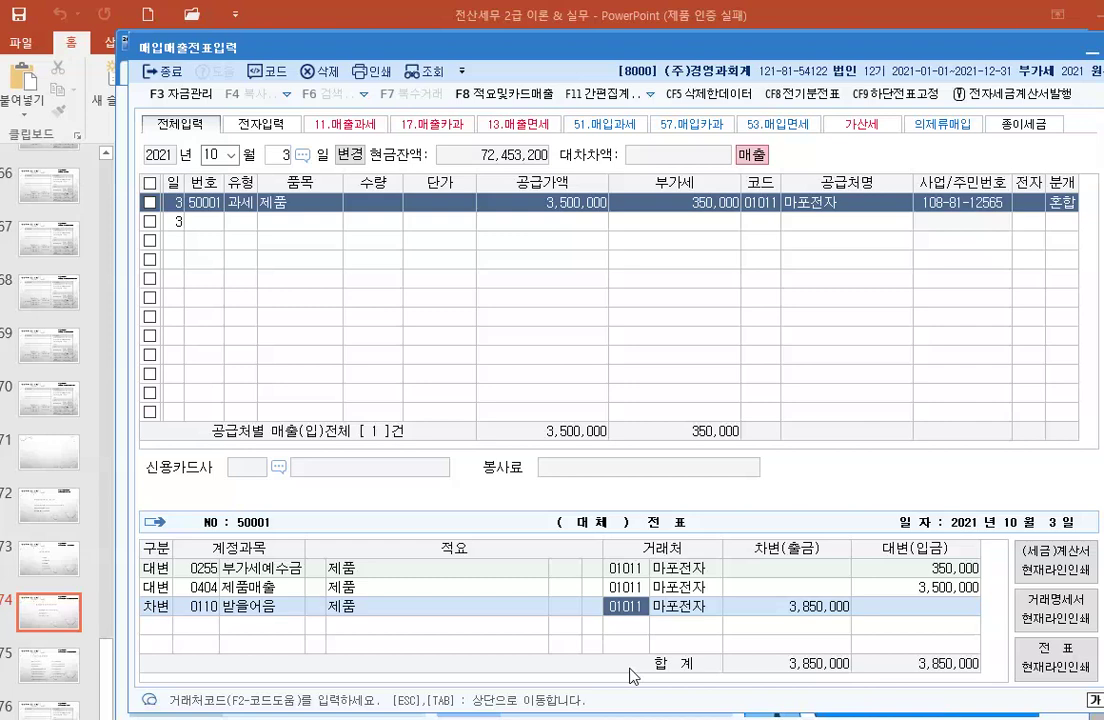
key(F2)
text(대영)
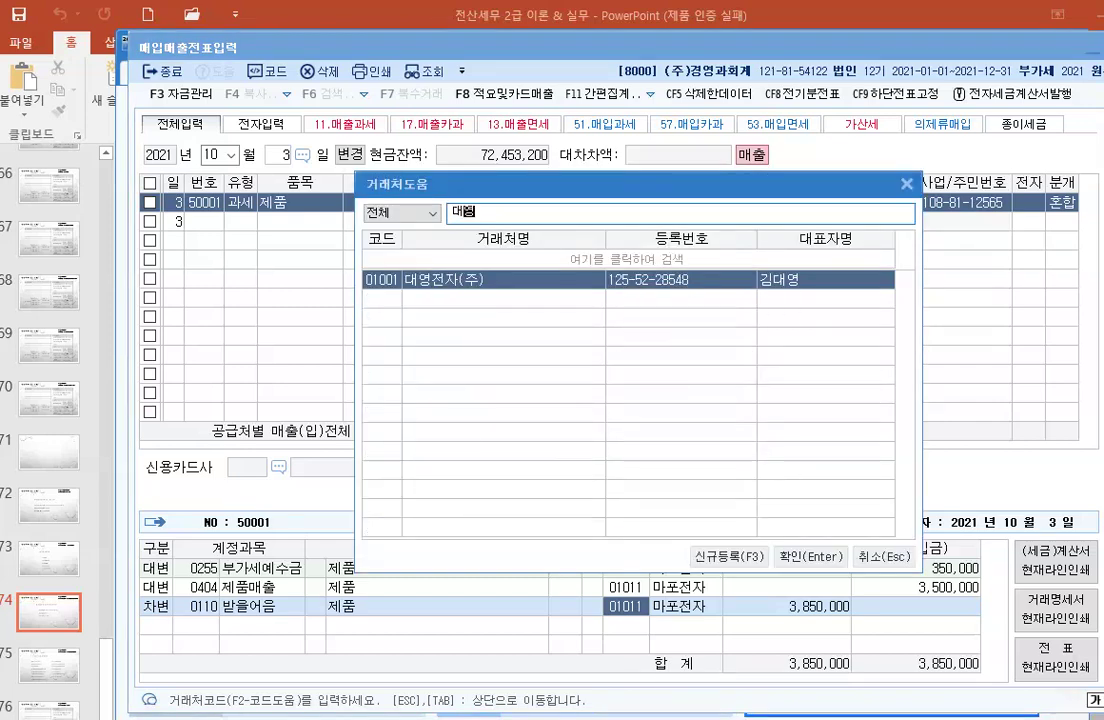
key(Return)
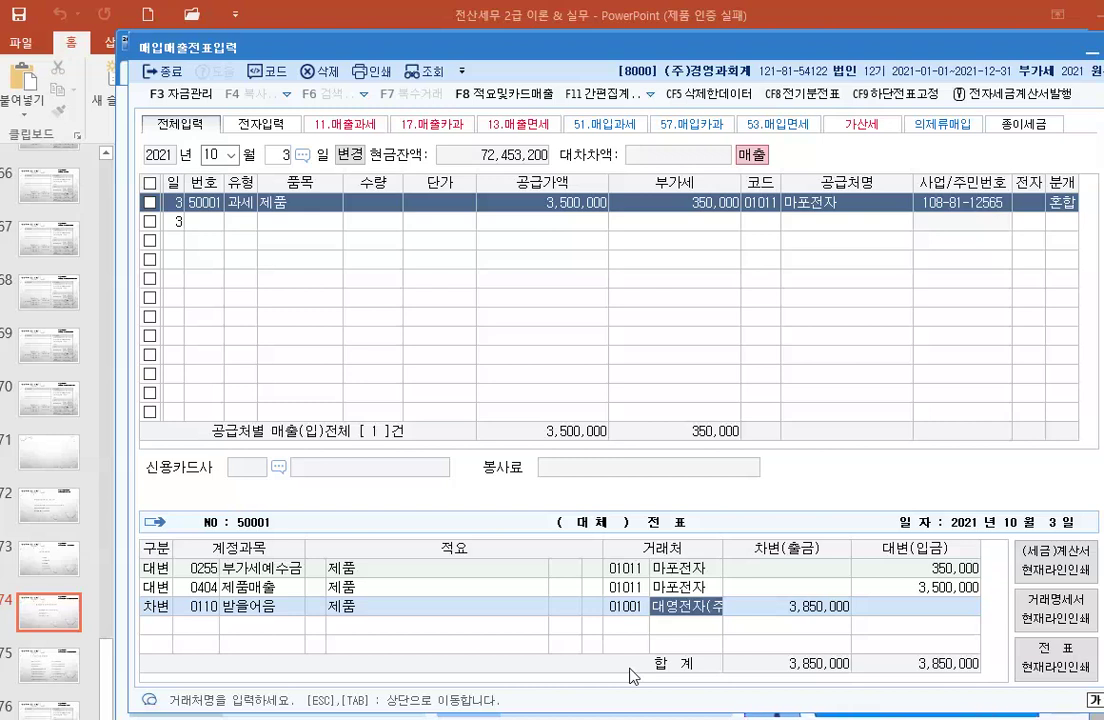
key(Return)
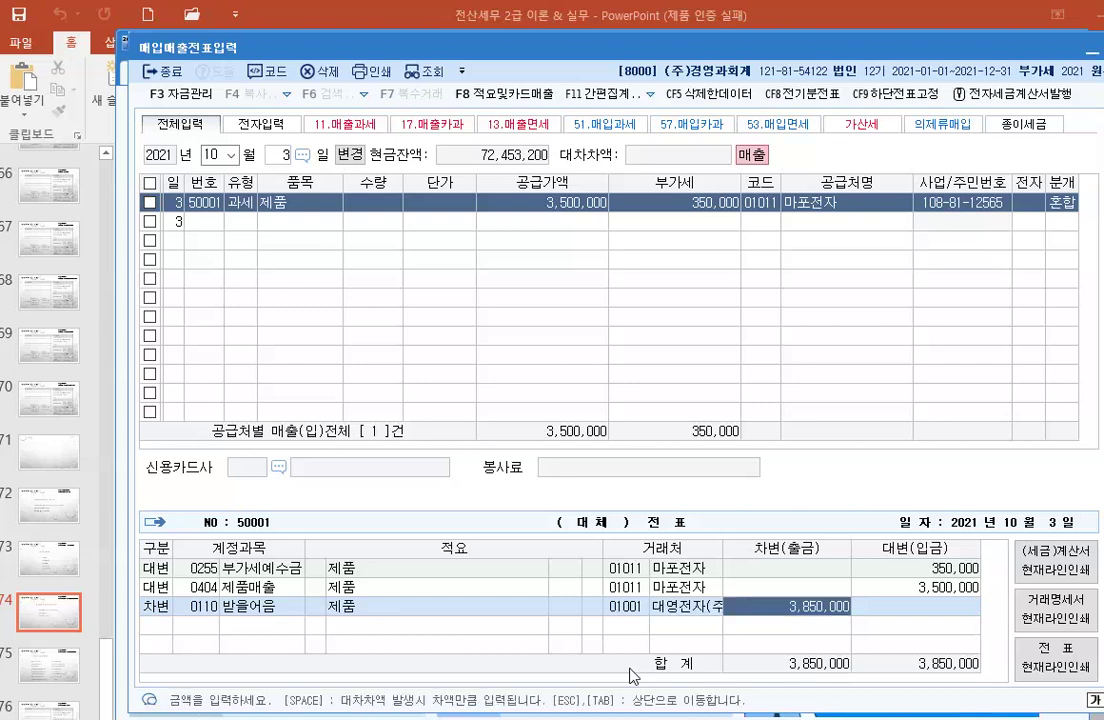
key(Return)
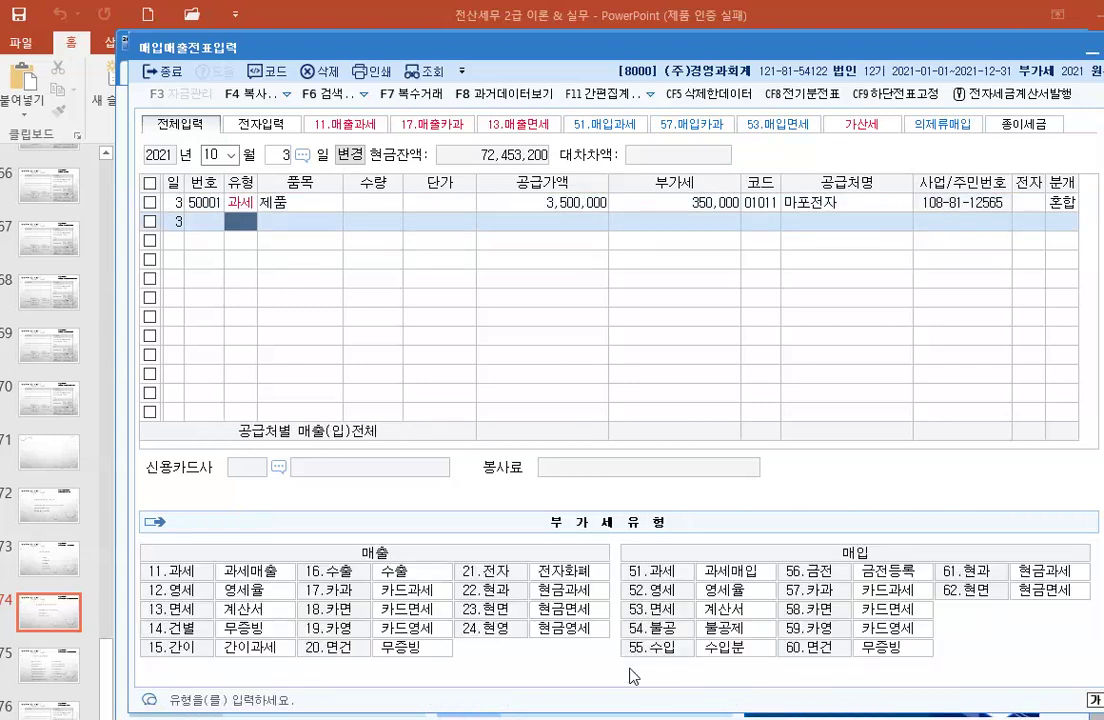
Step: Change the October 3 sale's 3,850,000 debit amount to 2,000,000
click(241, 203)
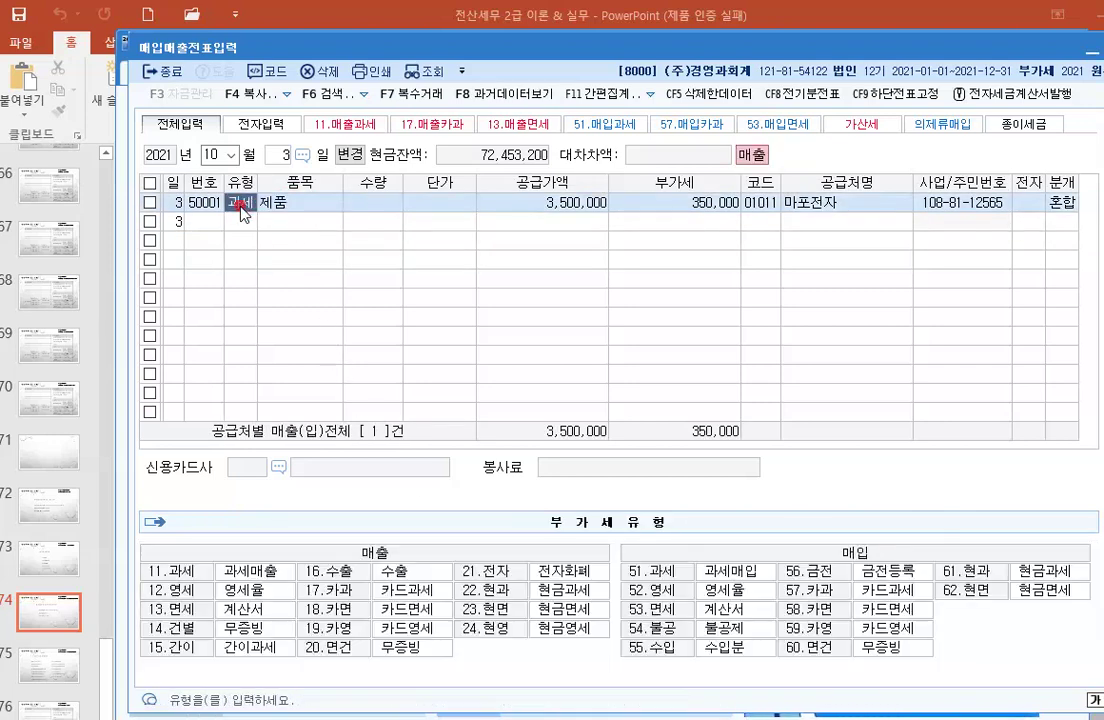
click(655, 203)
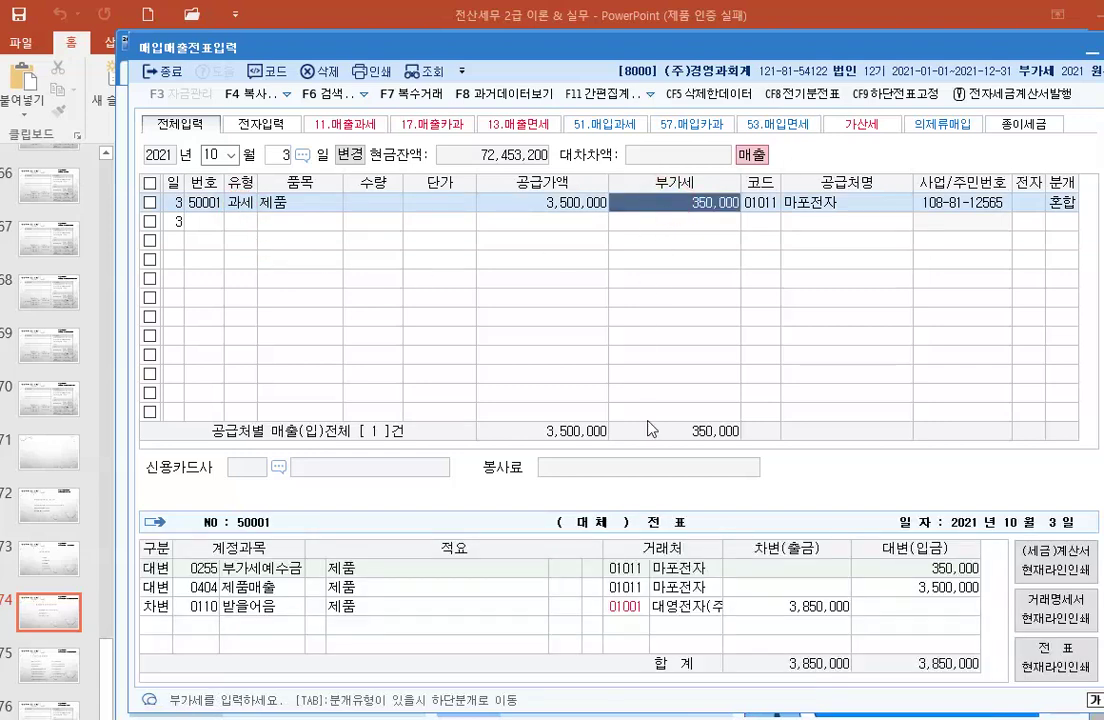
click(800, 608)
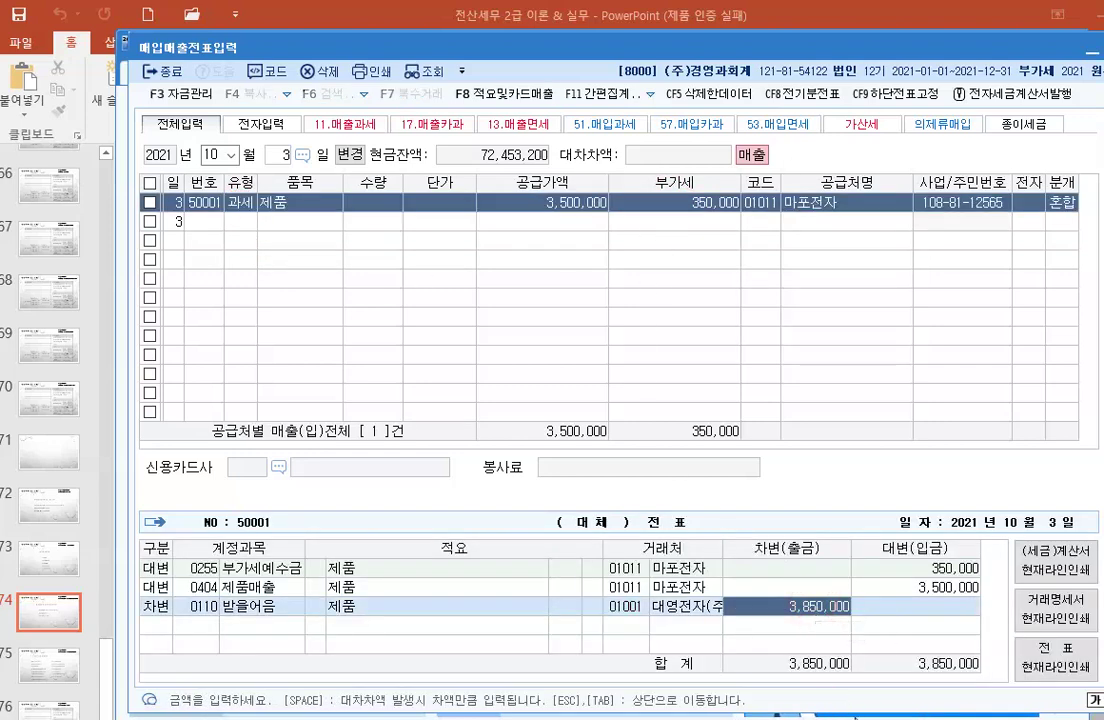
text(2000000)
key(Return)
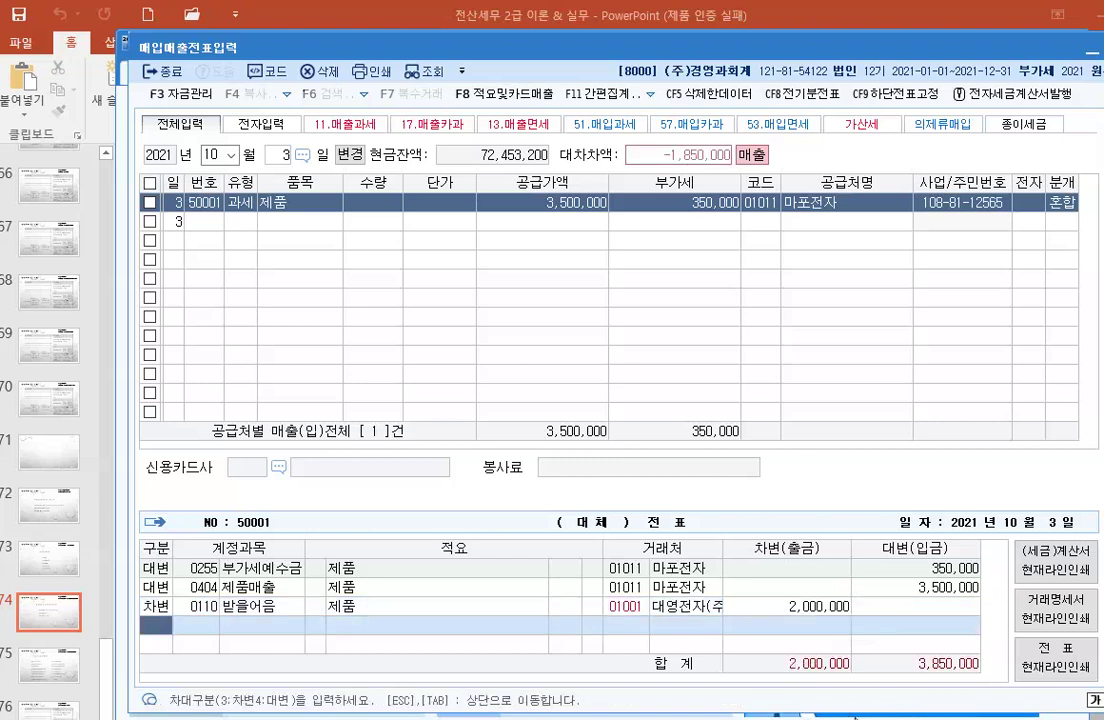
Step: Add a 103 보통예금 debit line for the remaining 1,850,000
key(3)
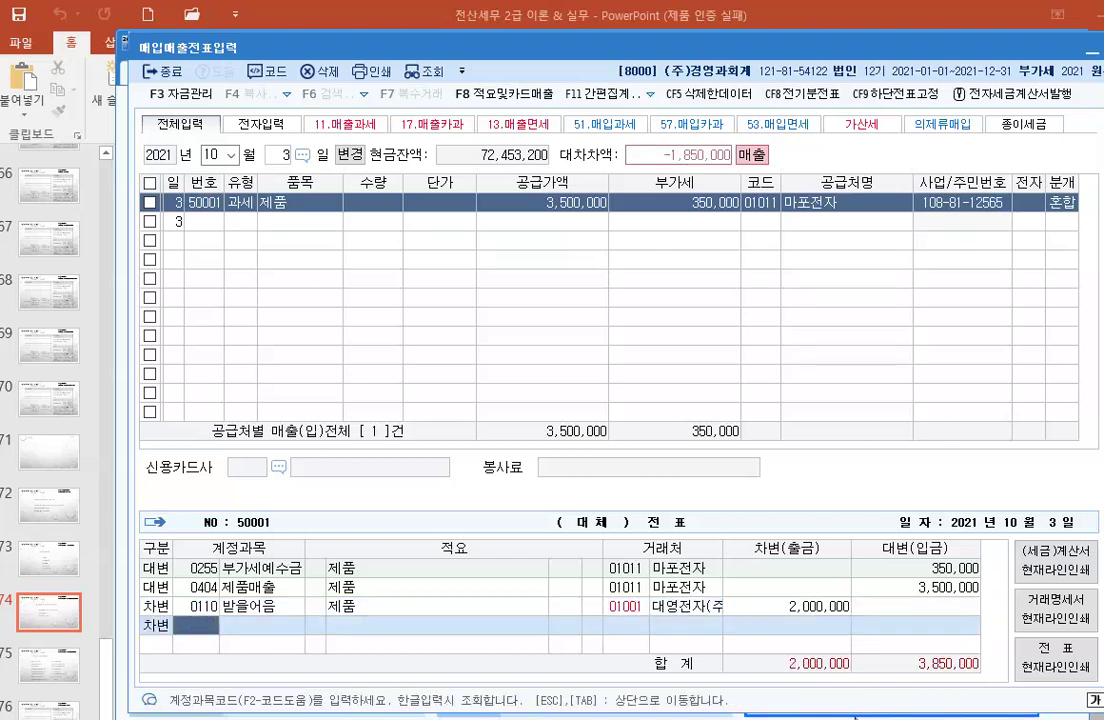
text(103)
key(Return)
key(Return)
key(Return)
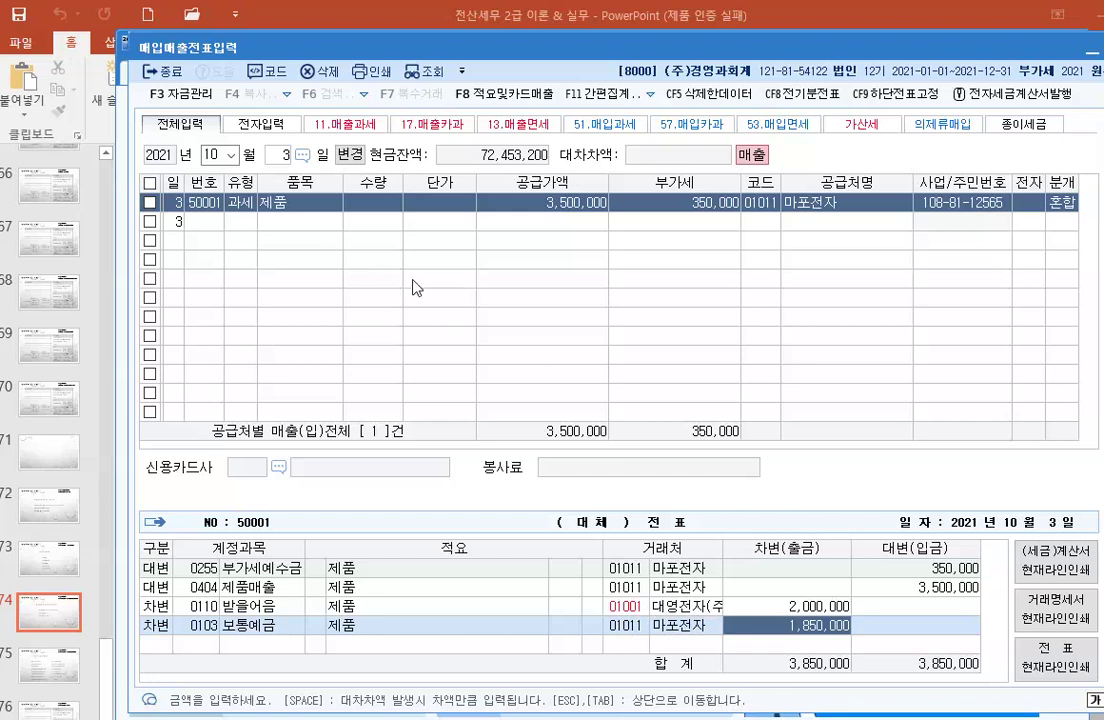
click(287, 155)
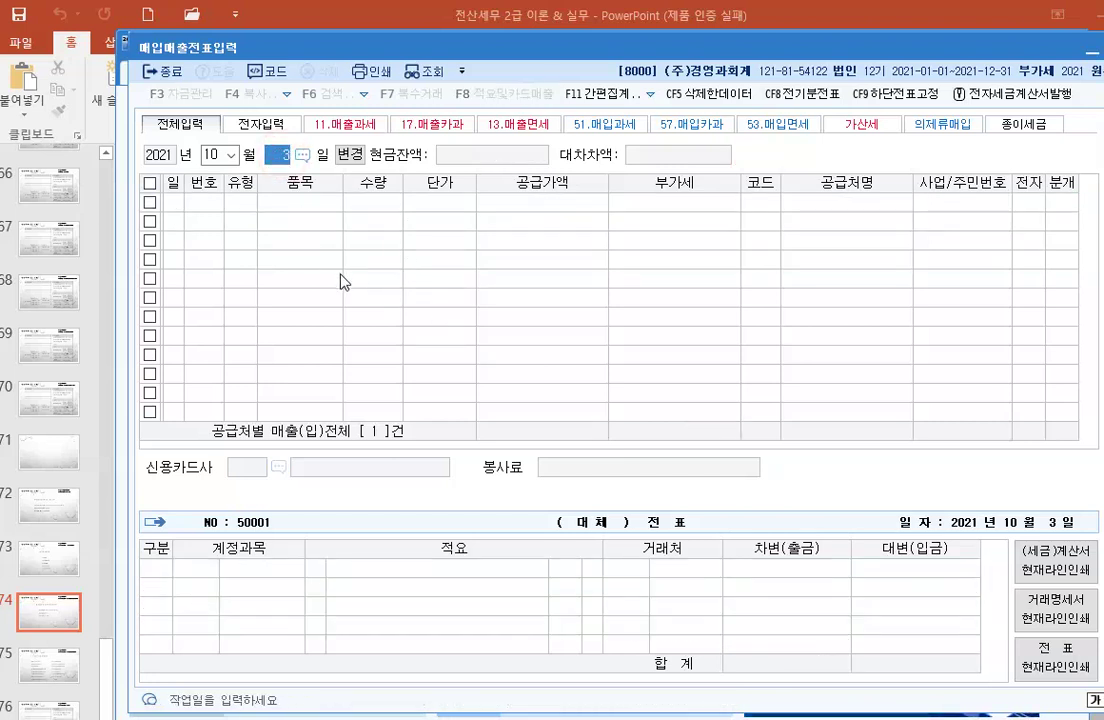
Step: Set the voucher day to 4 to begin a new October 4 entry line
text(4)
key(Return)
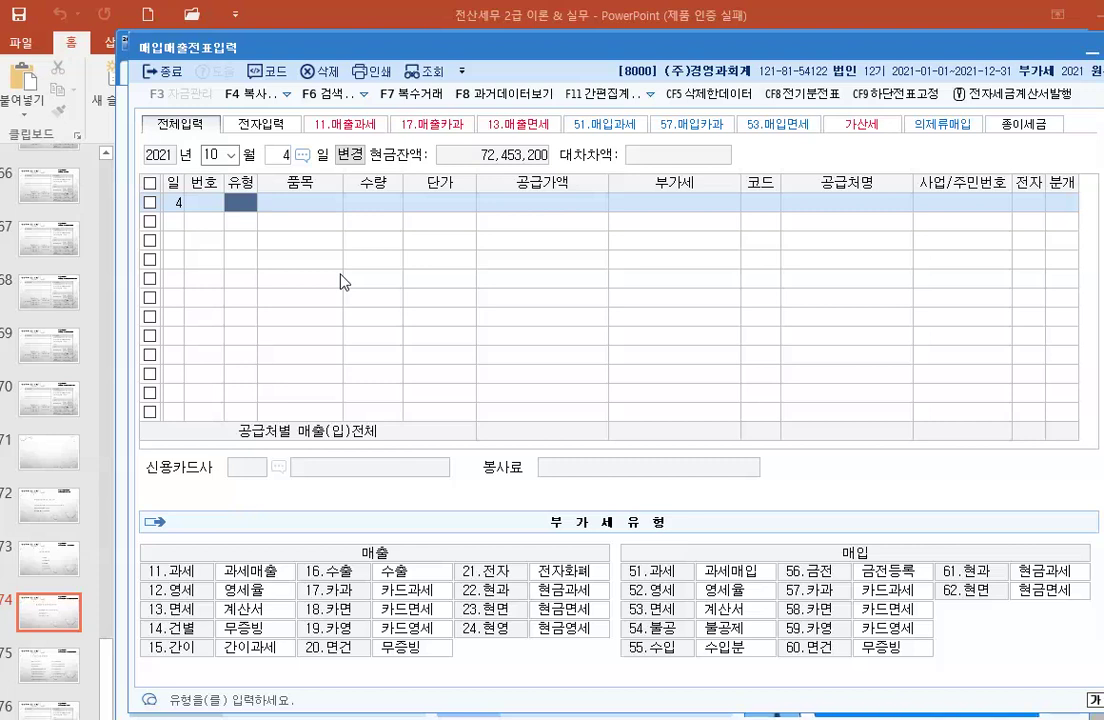
Step: Make the October 4 line a 과세 (11) sale with item 반품
text(11)
key(Return)
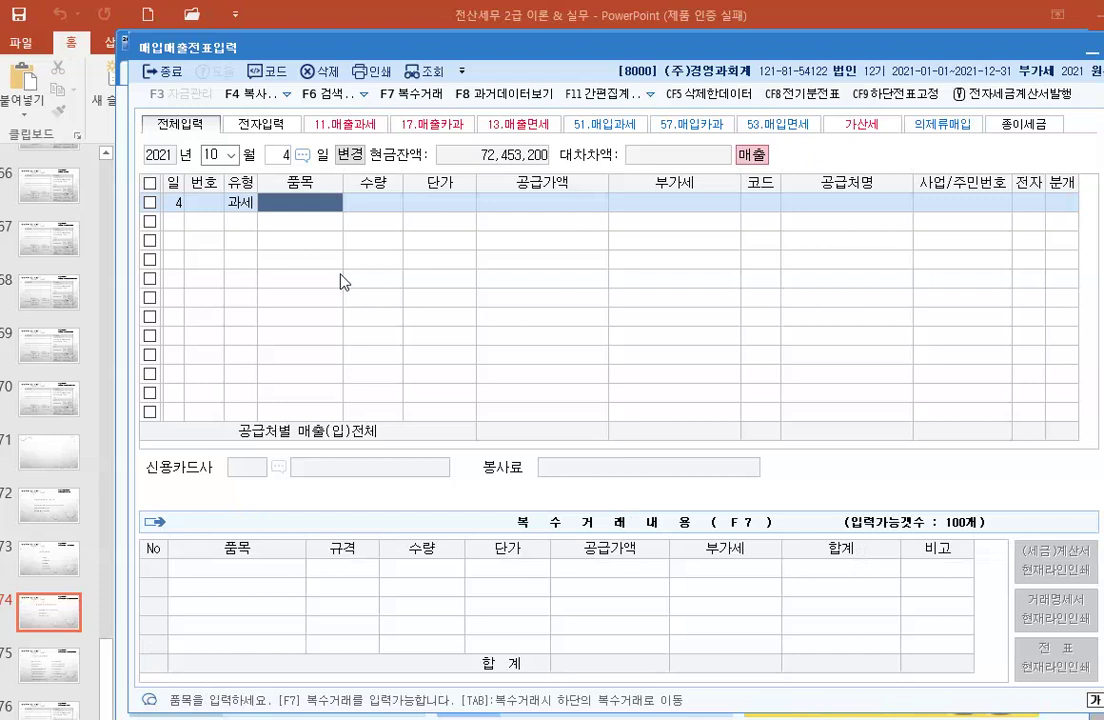
text(반품)
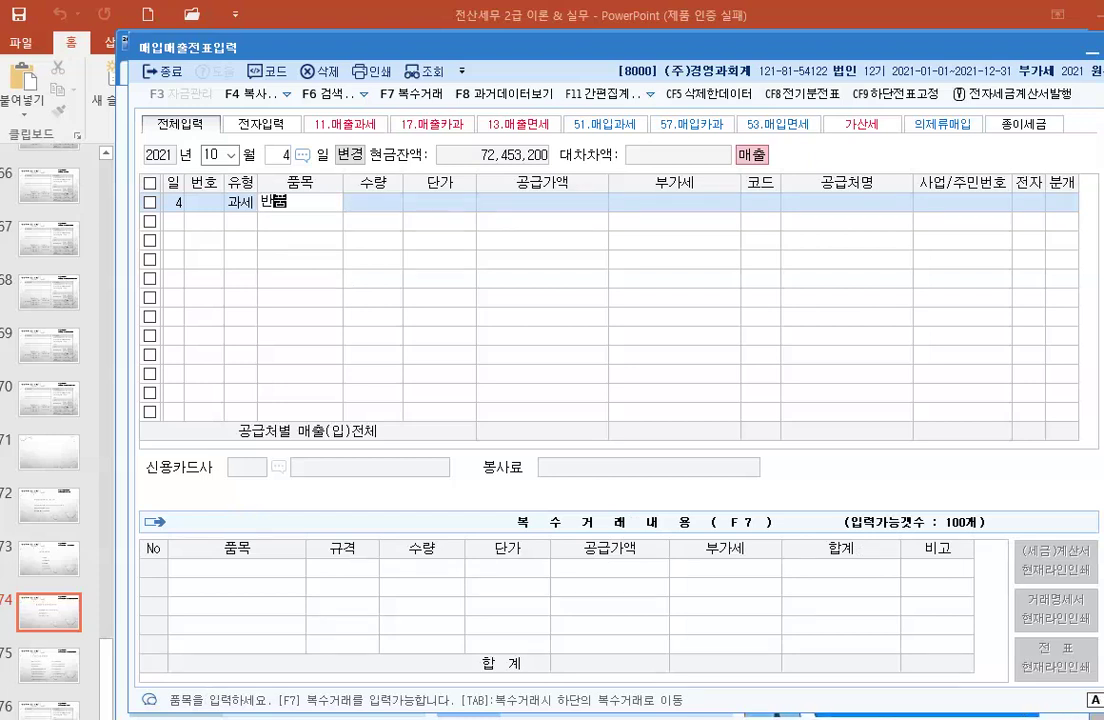
key(Return)
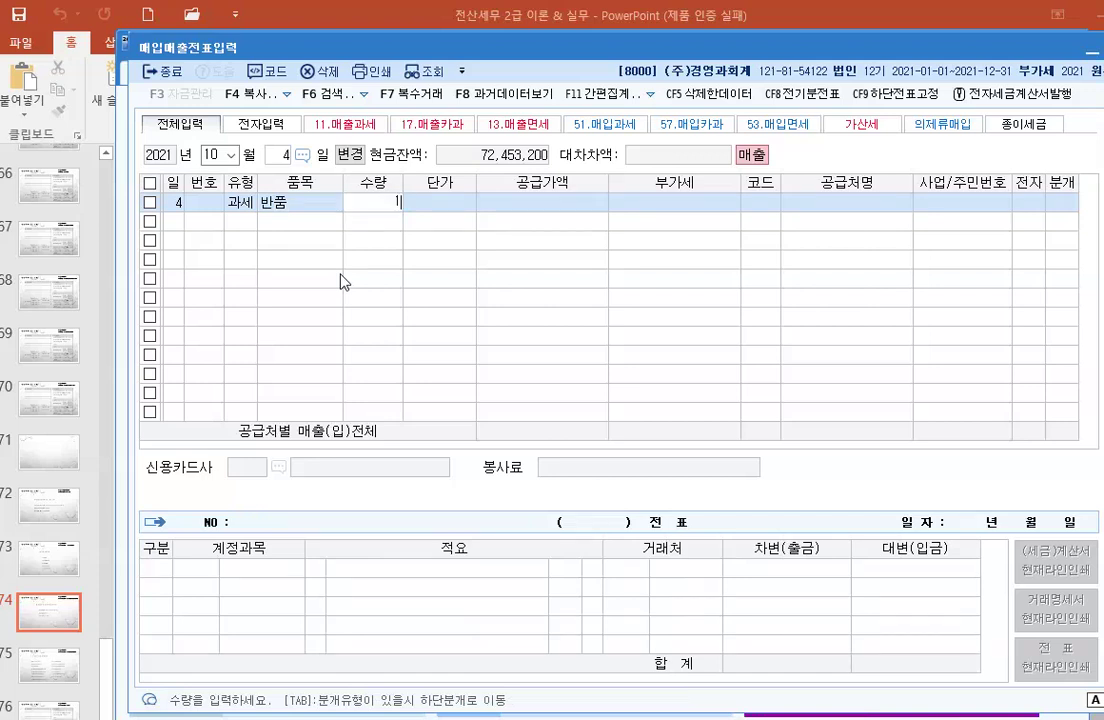
Step: Enter quantity -1 and unit price 800,000 for the 반품 line
text(1)
key(Return)
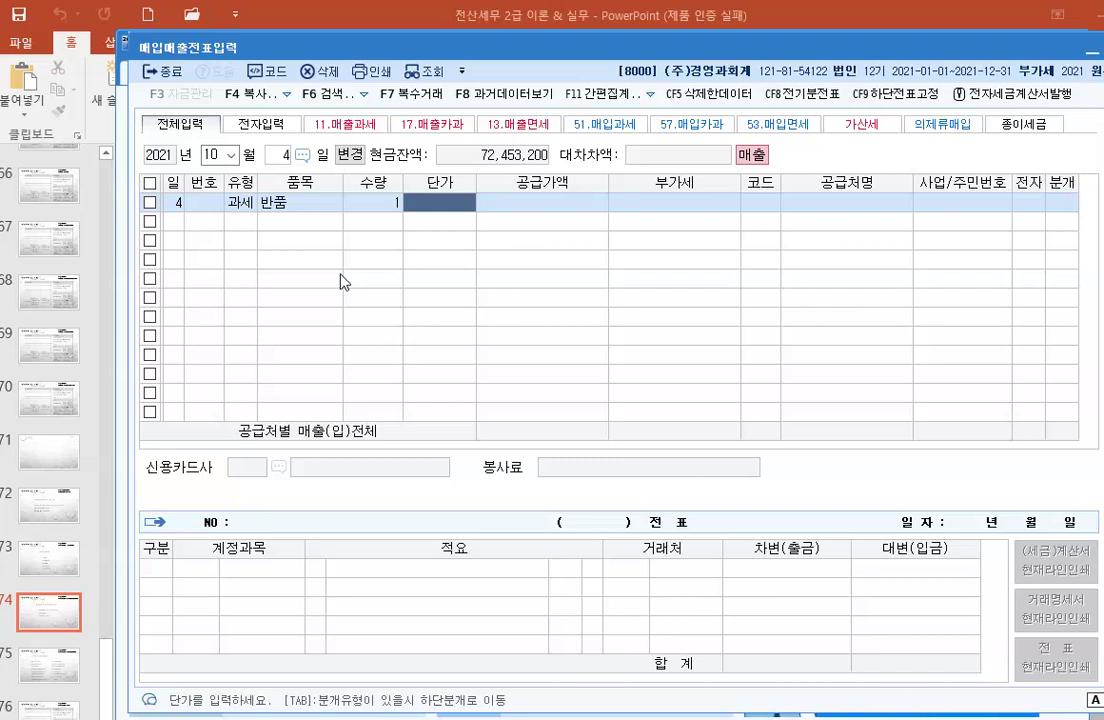
key(Left)
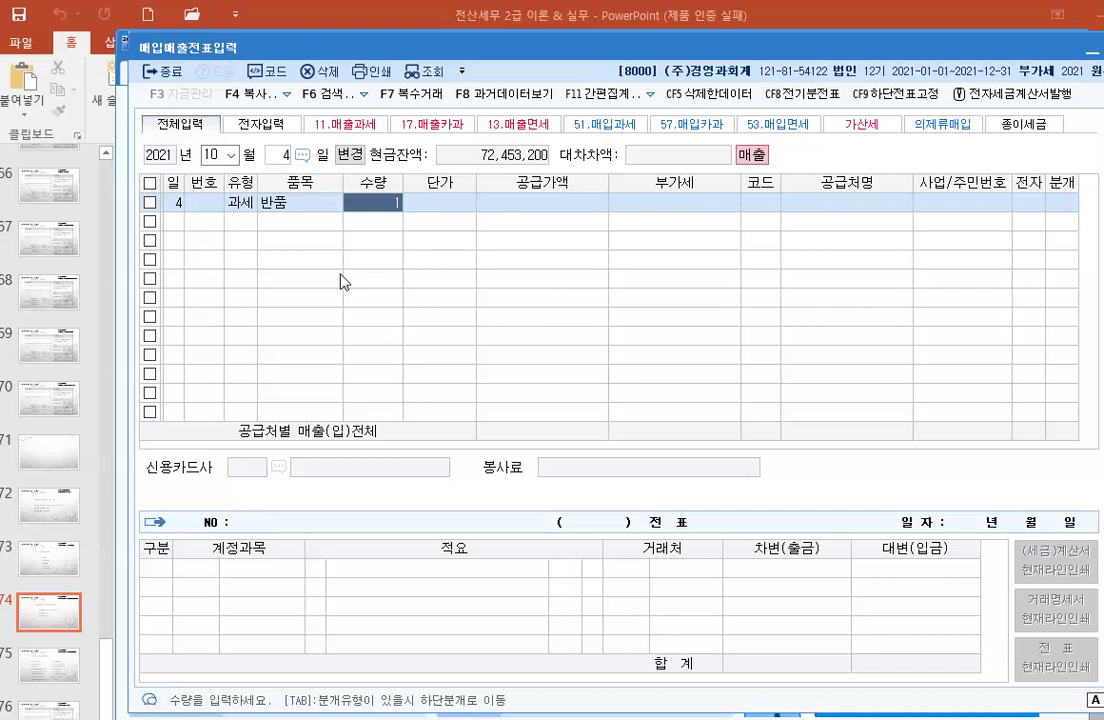
key(Return)
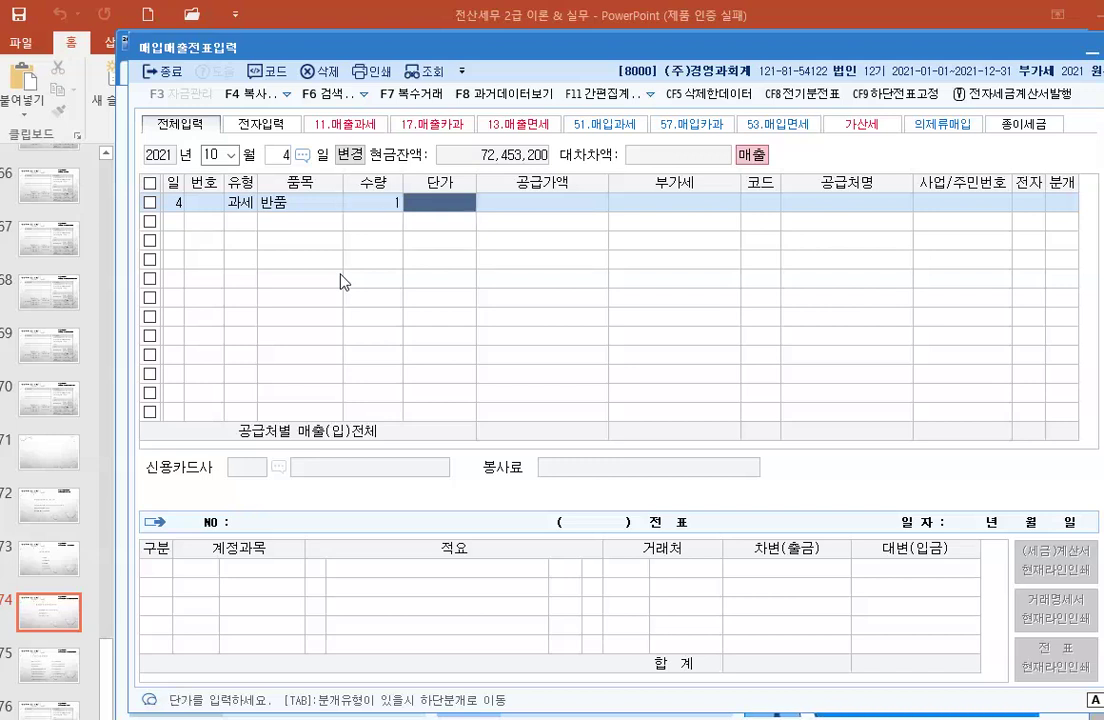
key(Left)
text(-)
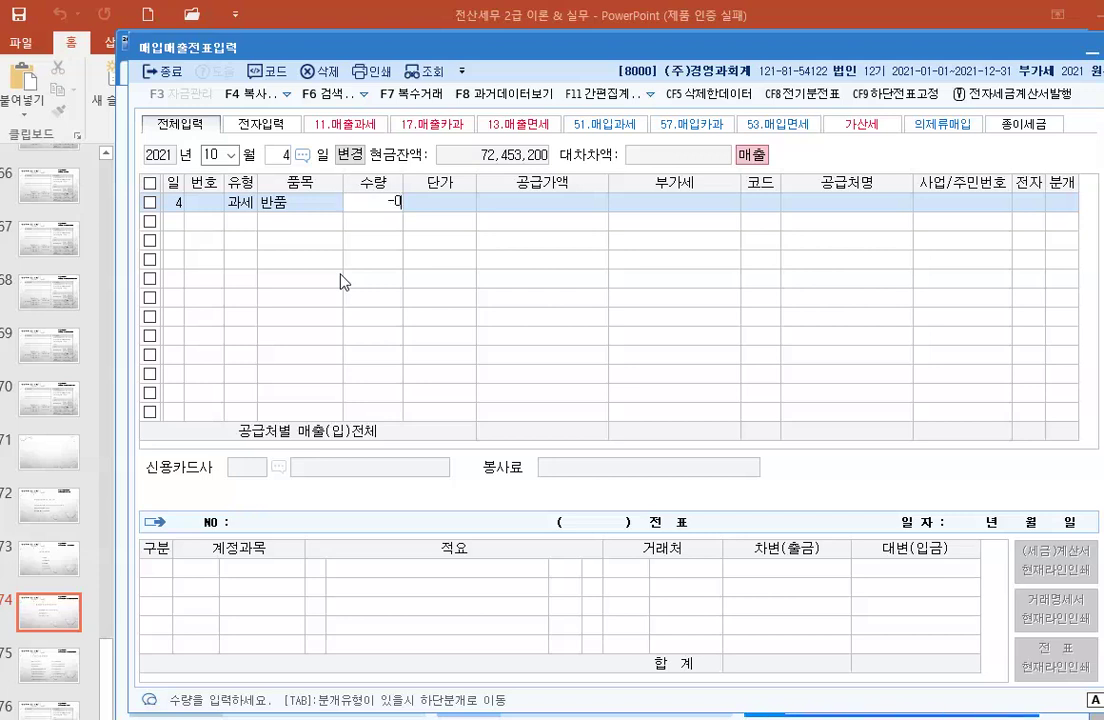
text(1)
key(Return)
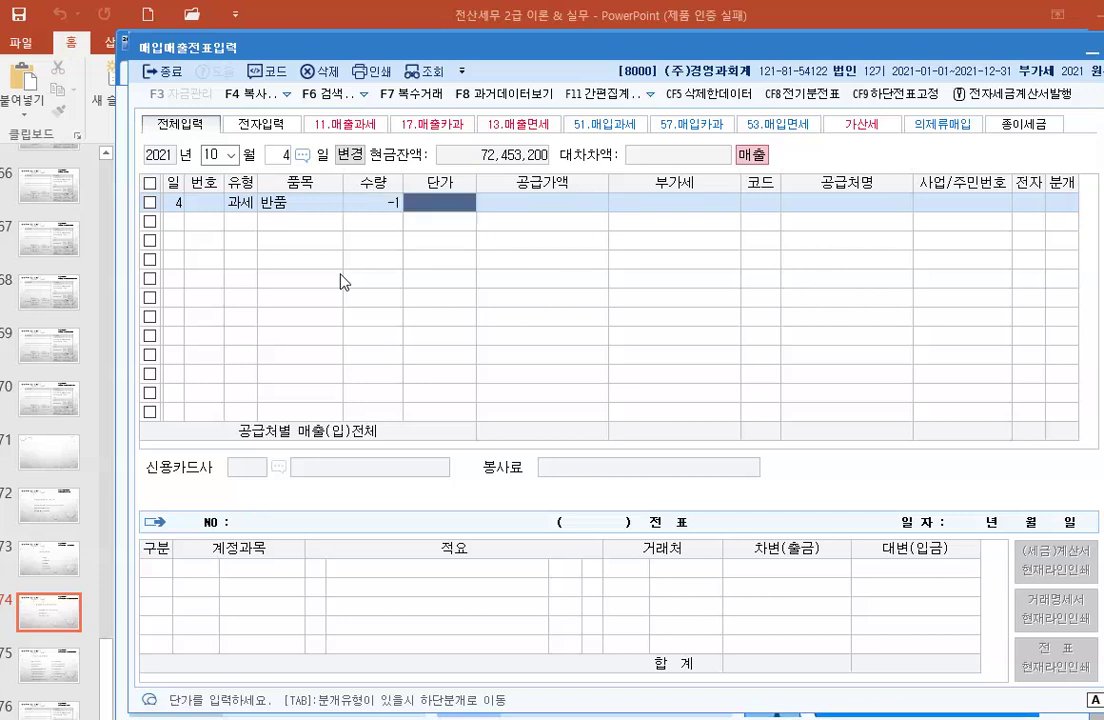
text(8000000)
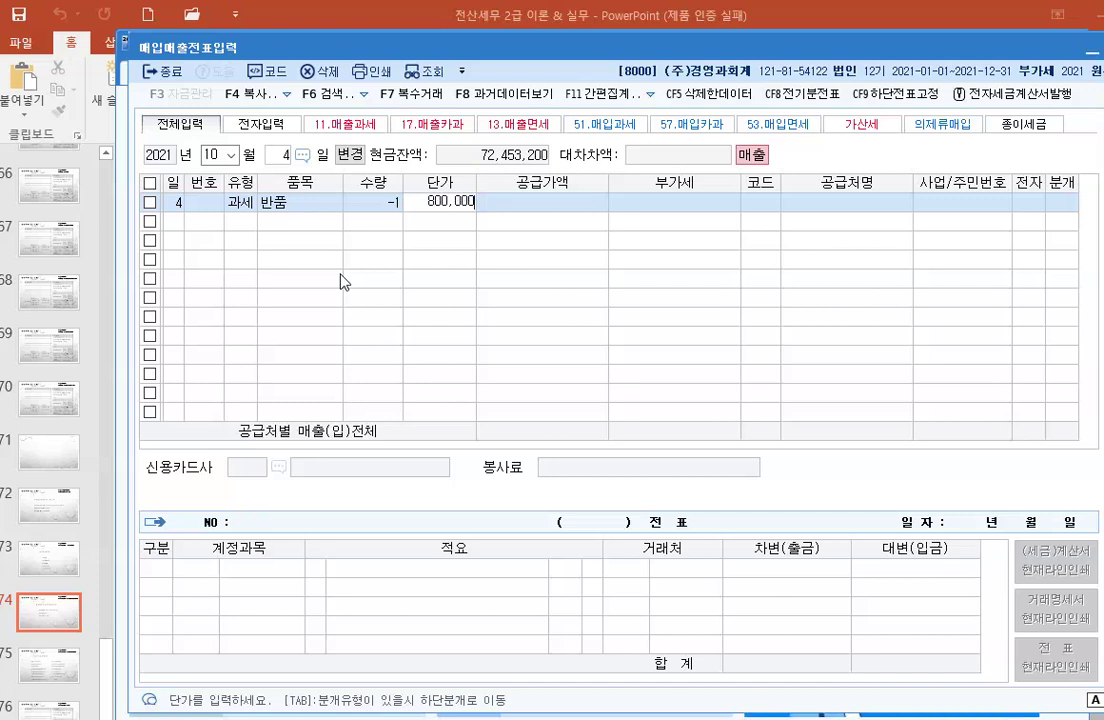
key(Return)
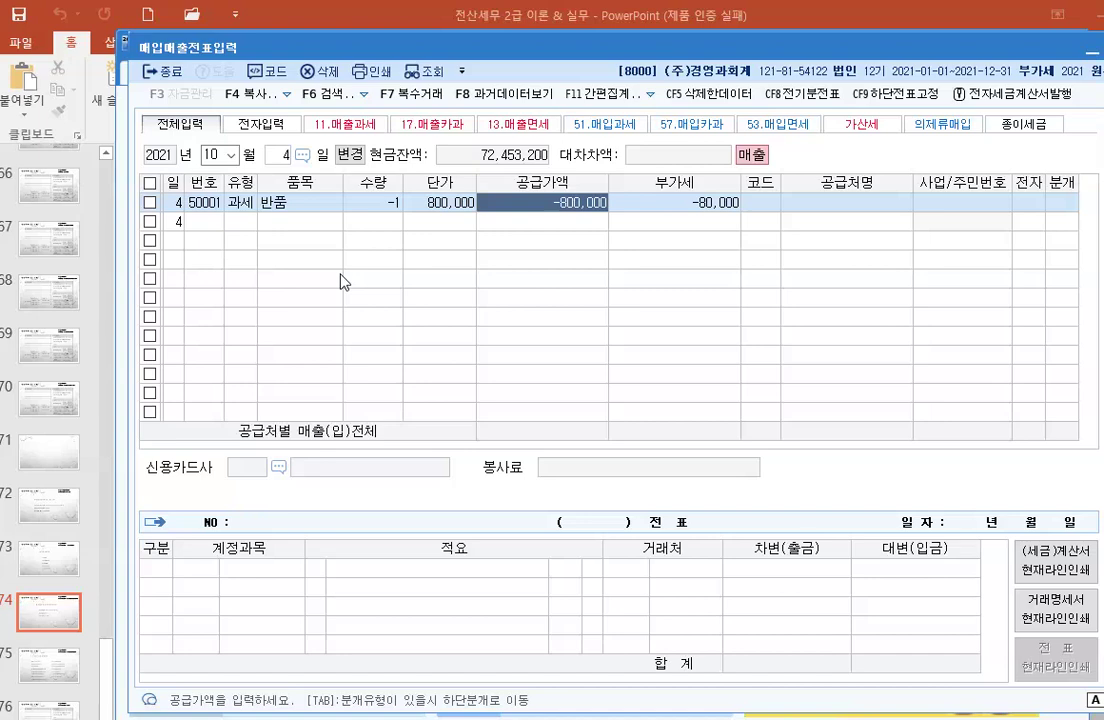
Step: Set the return's client to 대영전자(주)
key(Return)
key(Return)
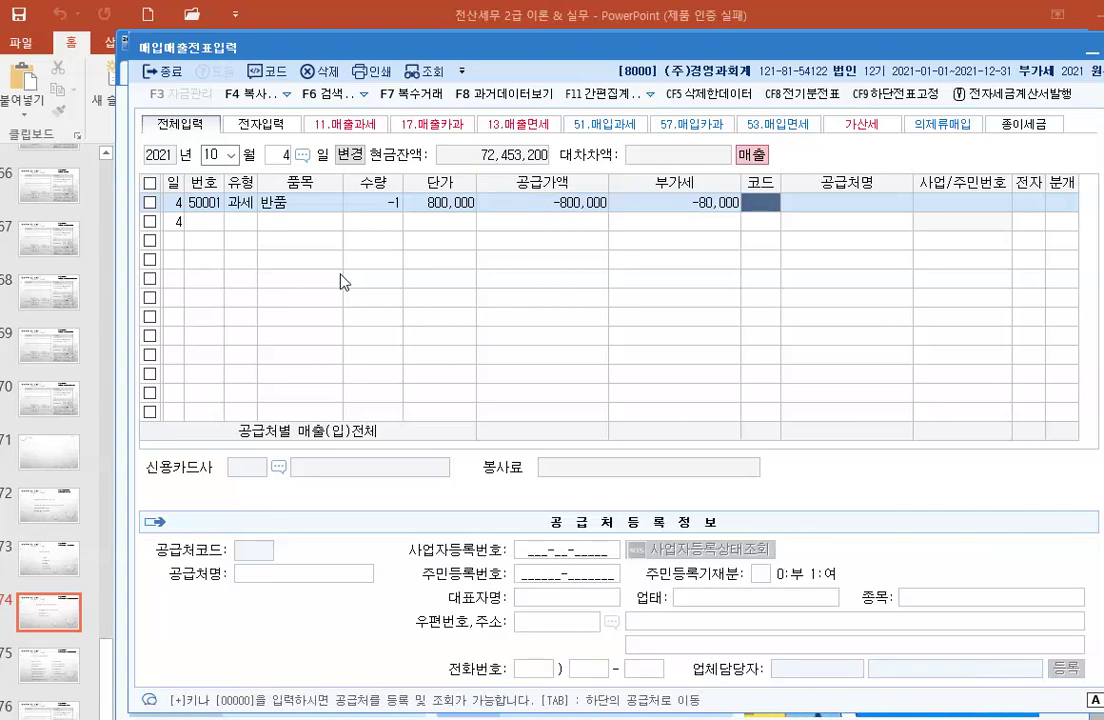
text(대영)
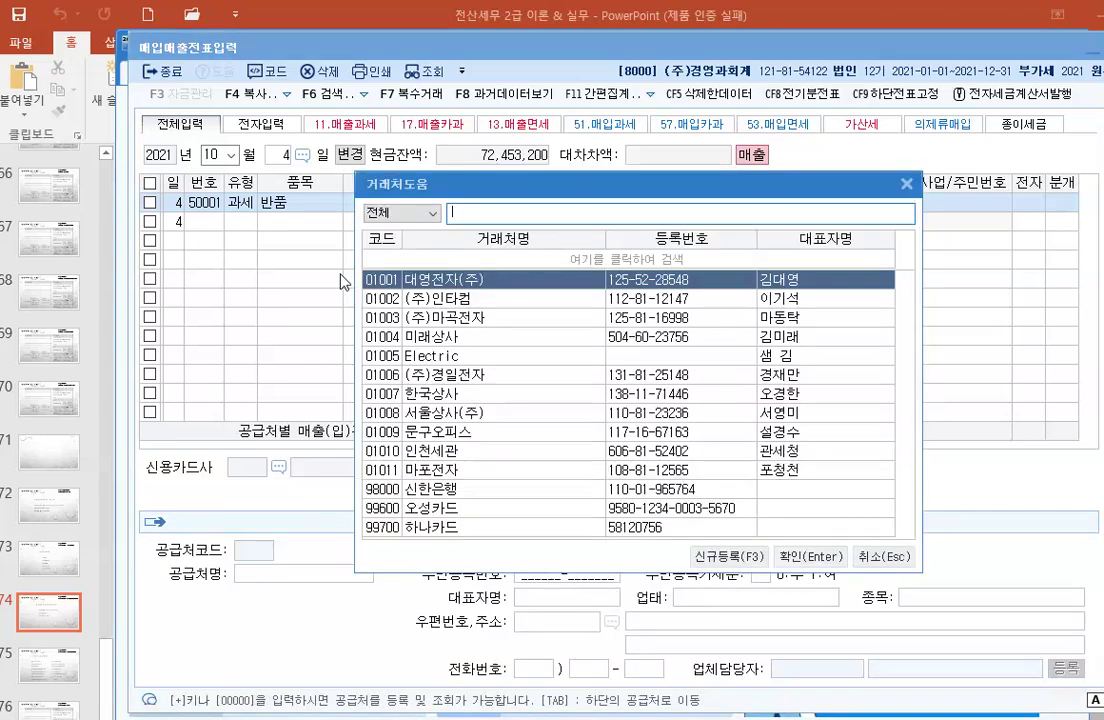
key(Return)
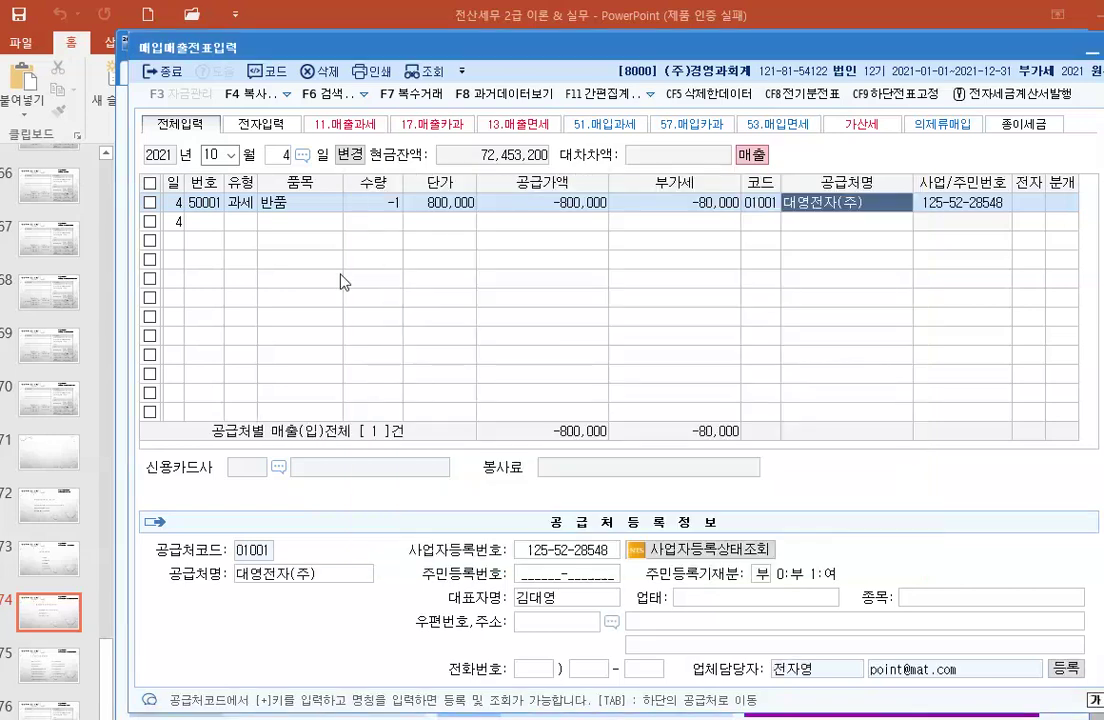
key(Return)
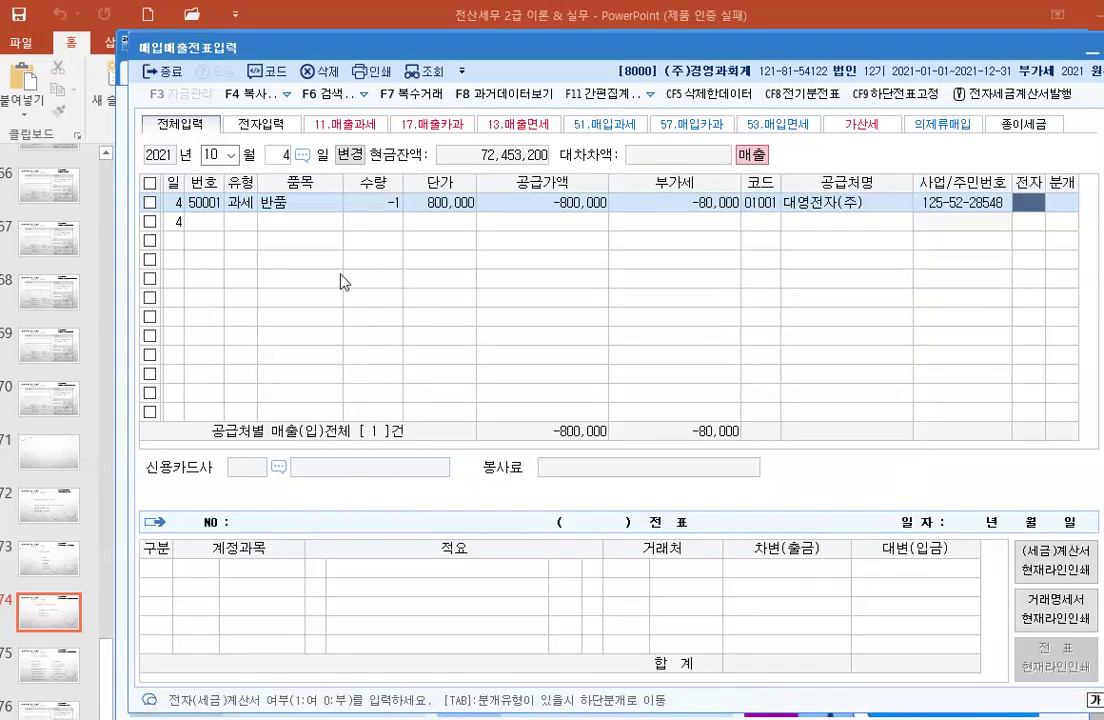
Step: Journalize the return as 외상 (2), debiting 외상매출금 -880,000
key(Return)
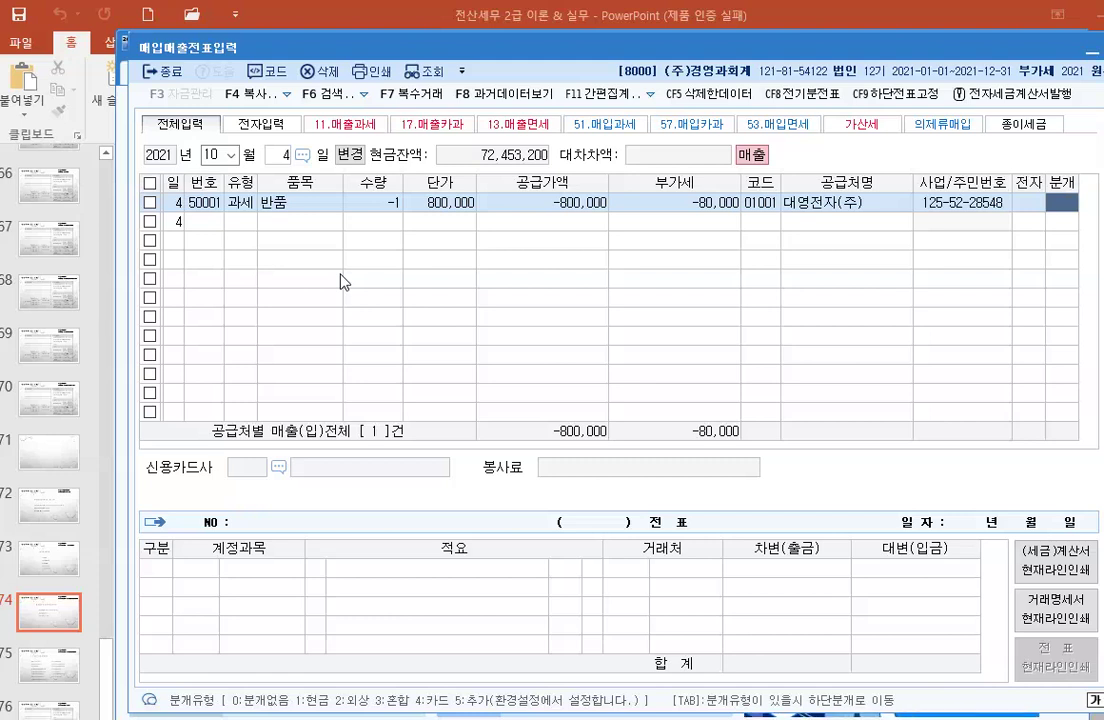
text(2)
key(Return)
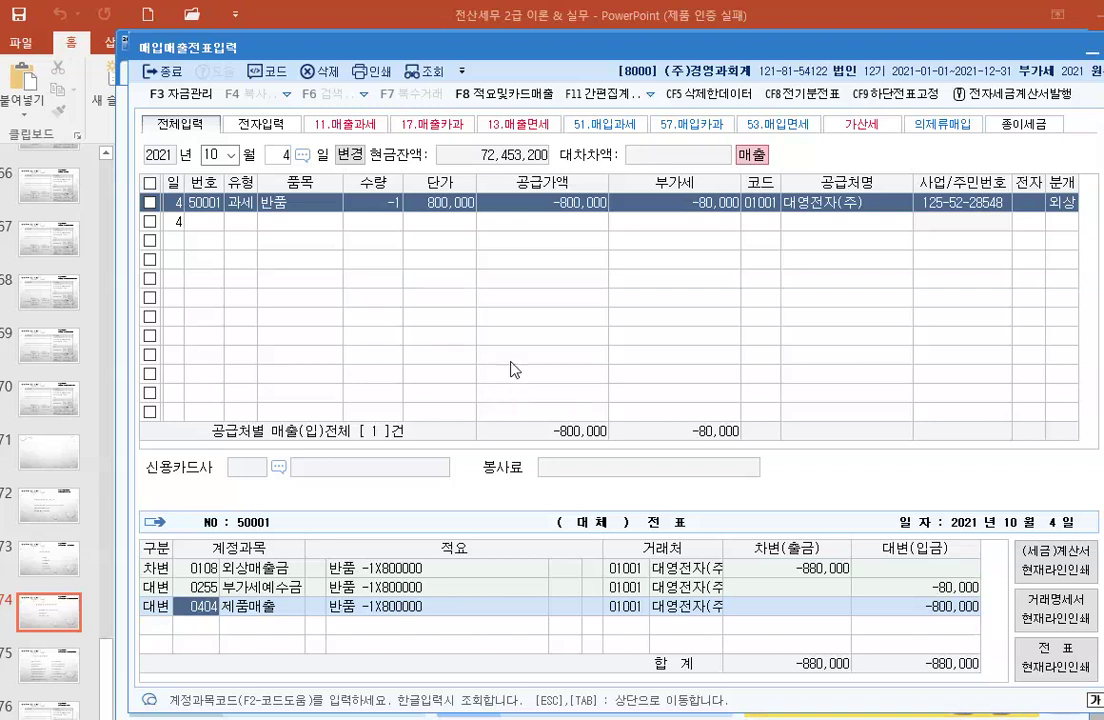
click(450, 262)
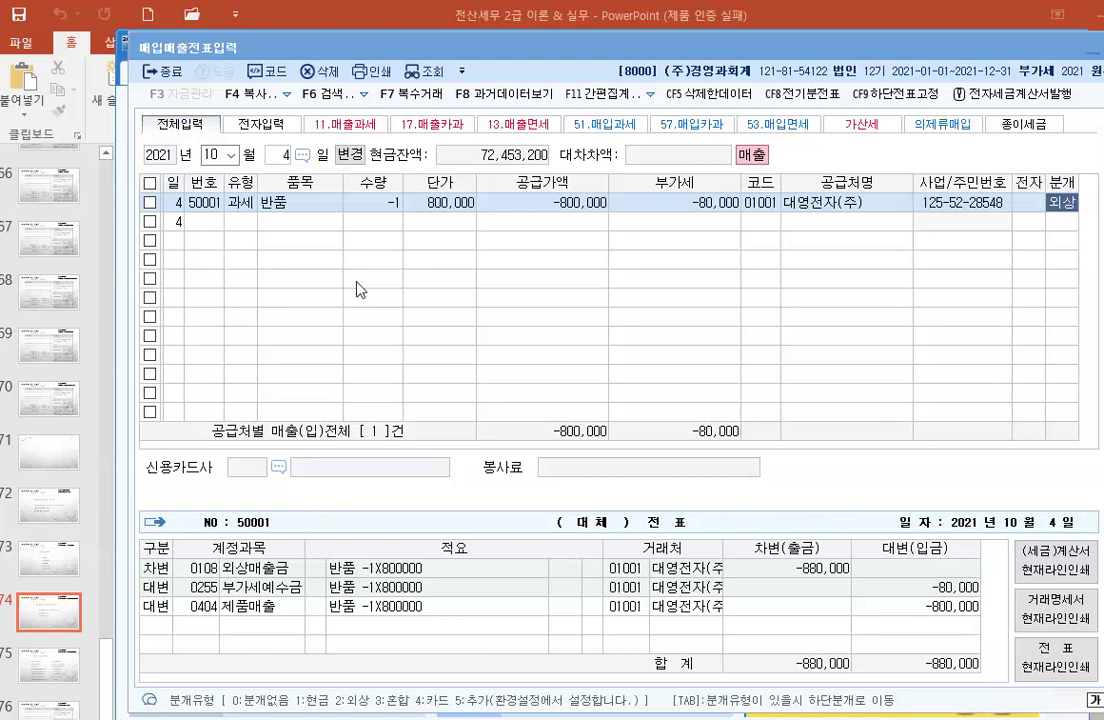
click(285, 155)
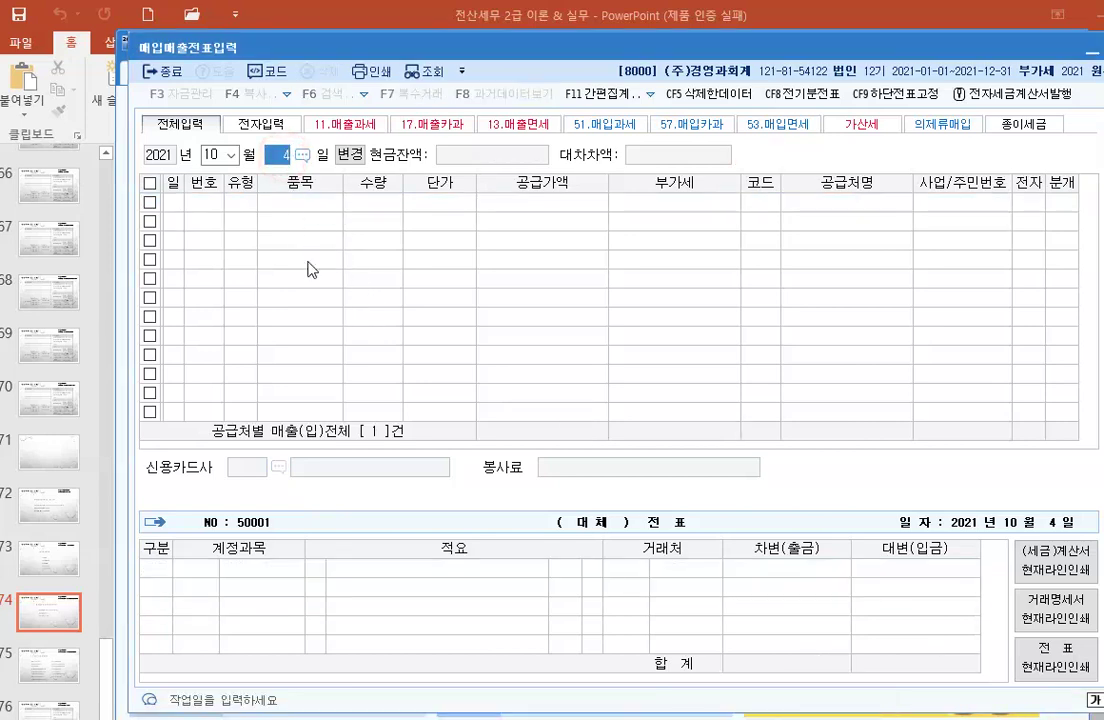
Step: Reload October 3 and select the 마포전자 sale's 0110 받을어음 journal line
text(3)
key(Return)
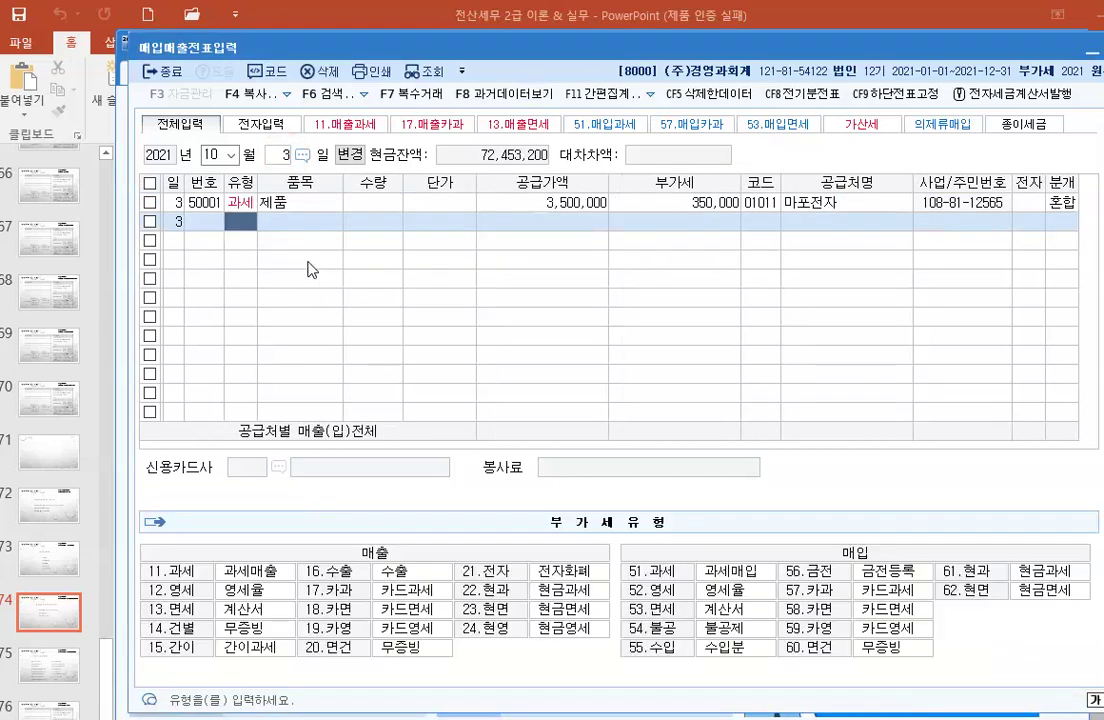
click(572, 204)
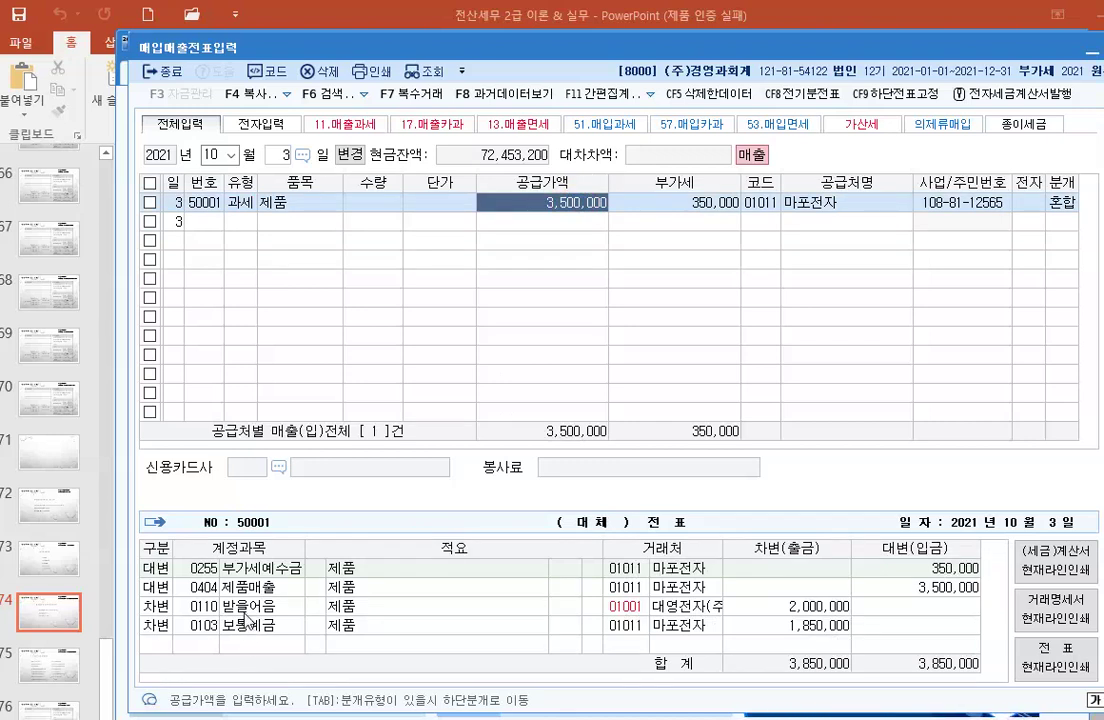
click(203, 607)
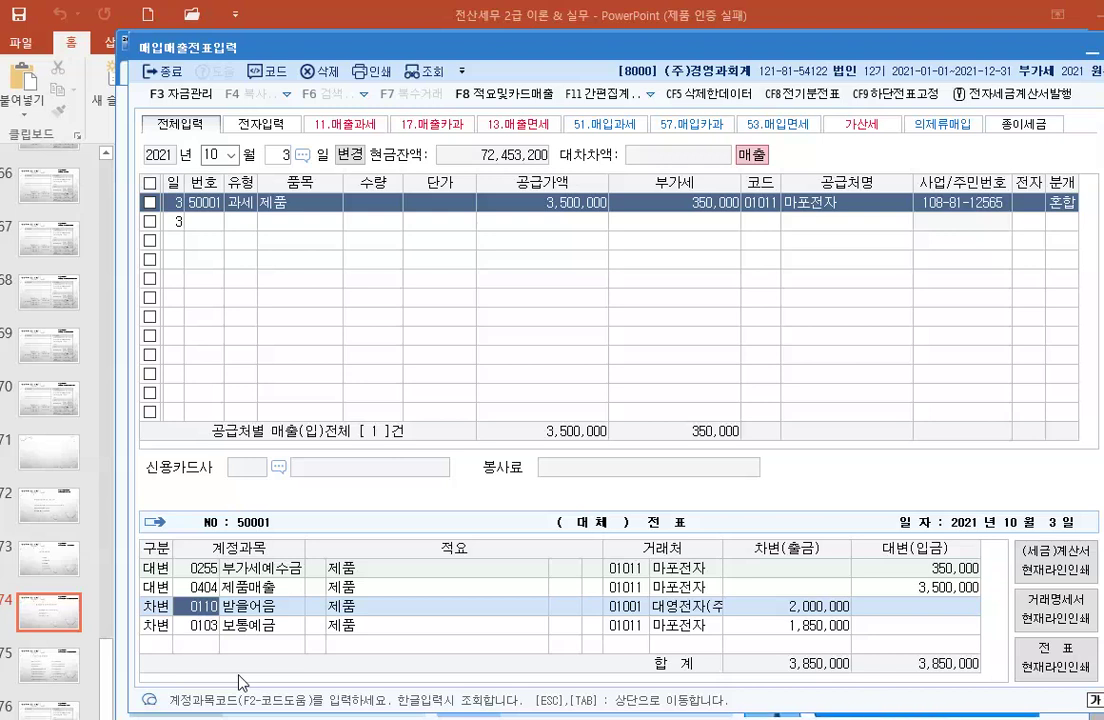
Step: Change the 2,000,000 debit account from 0110 받을어음 to 0108 외상매출금
text(0108)
key(Return)
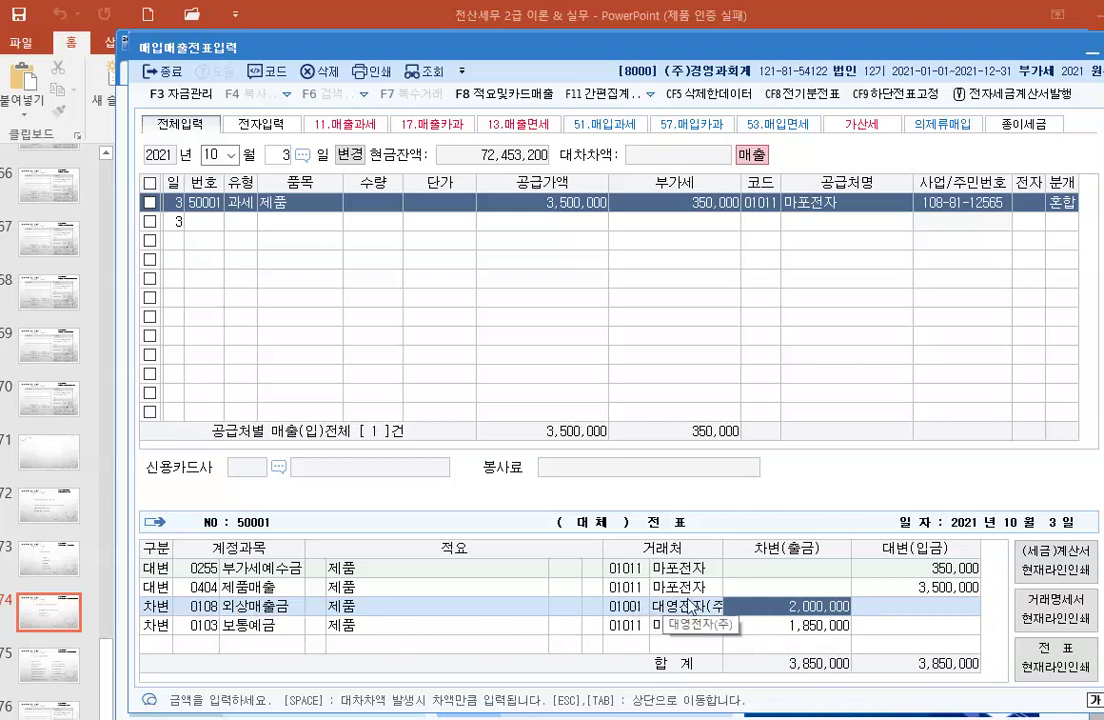
click(255, 625)
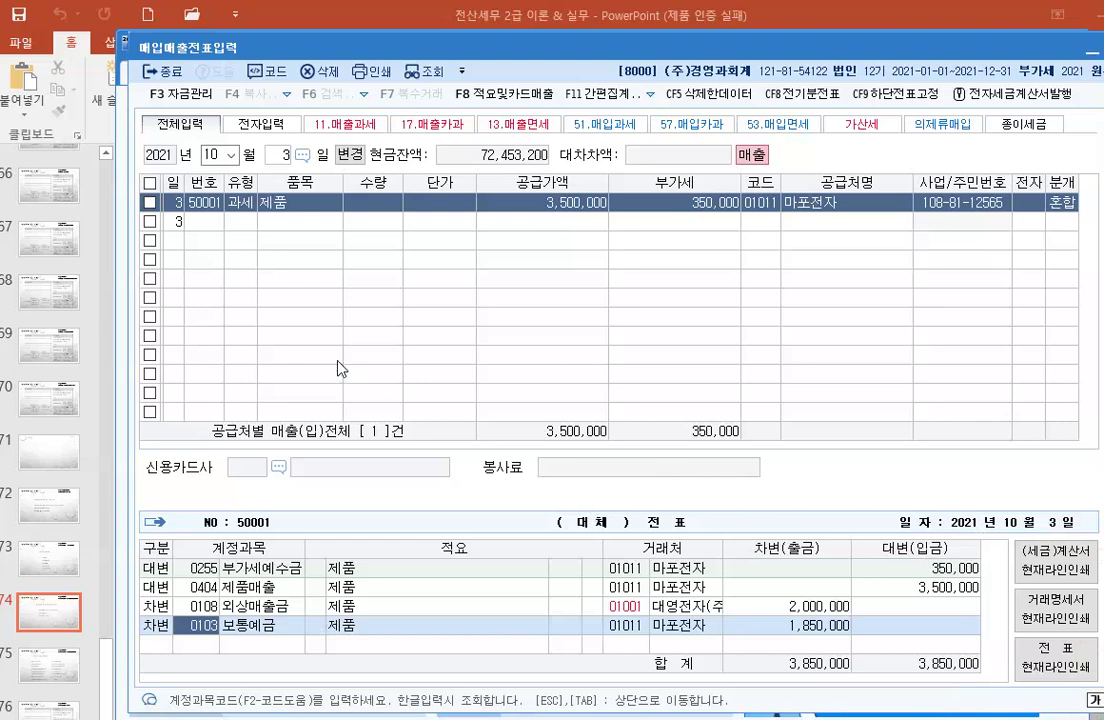
click(252, 150)
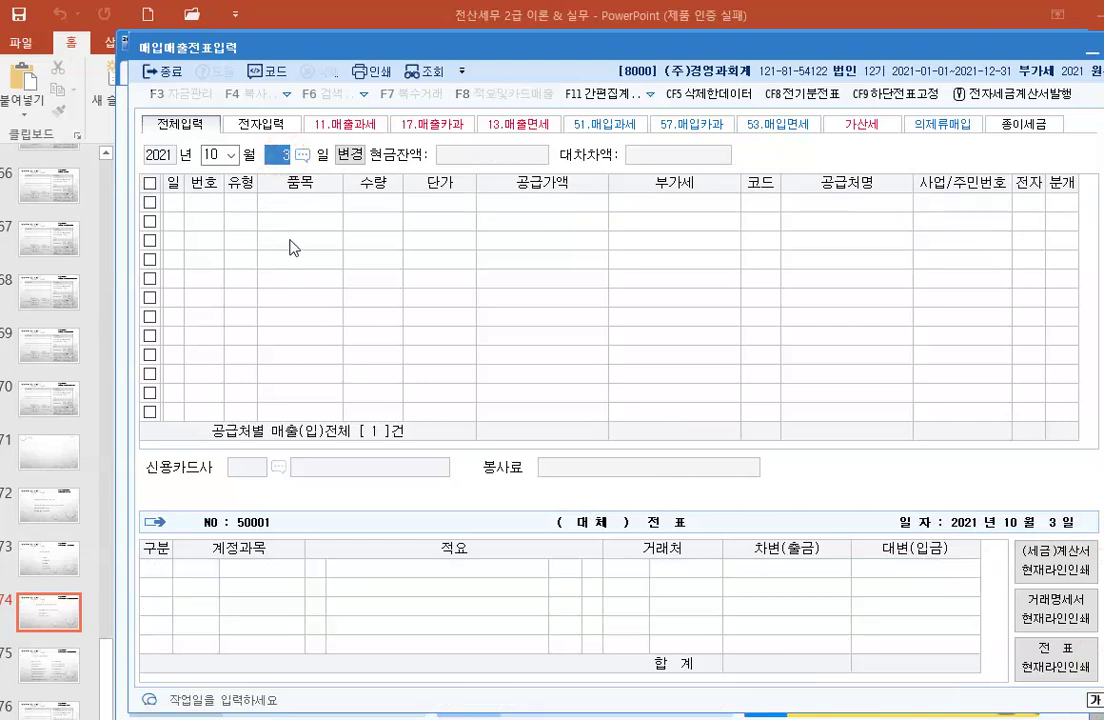
Step: Switch the voucher day to 5 to open a new October 5 entry row
text(5)
key(Return)
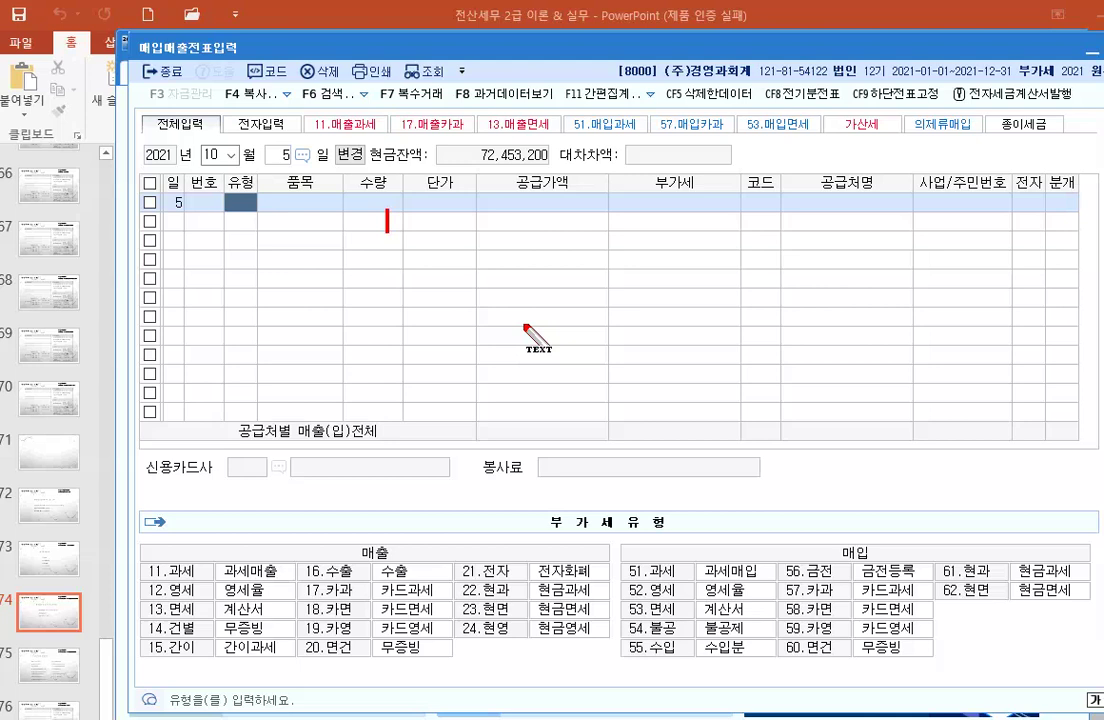
Step: Note 기계장치 25,000,000 less 감.상.누 5,000,000: 장부가액 20,000,000 → 20,000,000+2,000,000
text(기계)
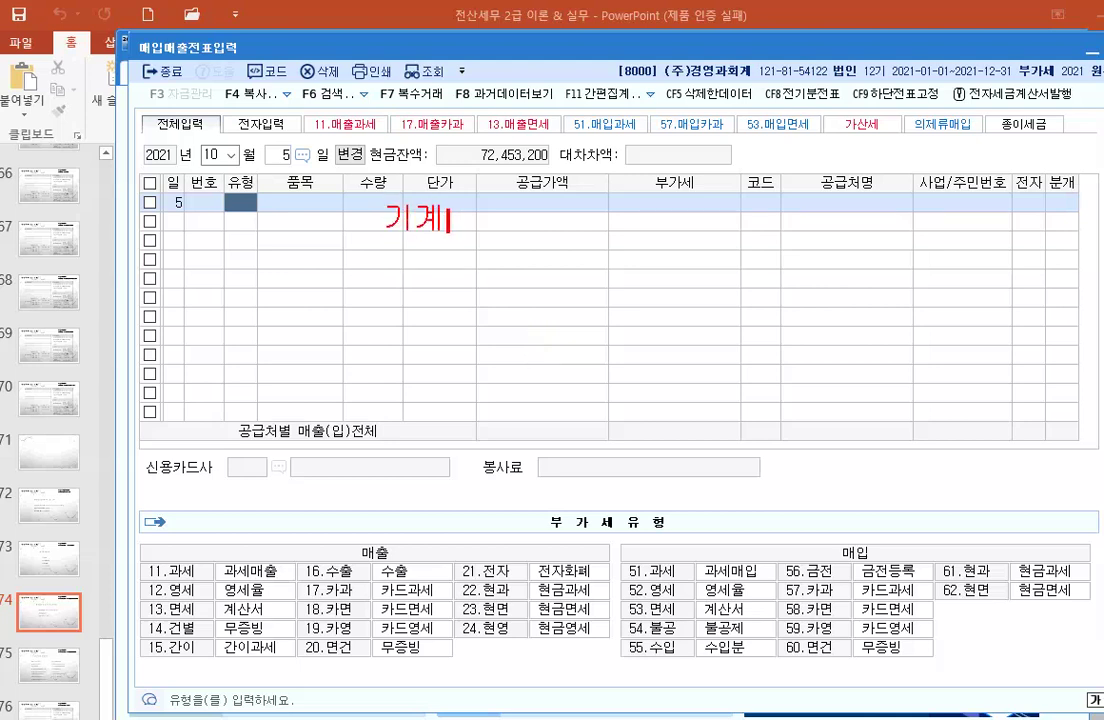
text(장치)
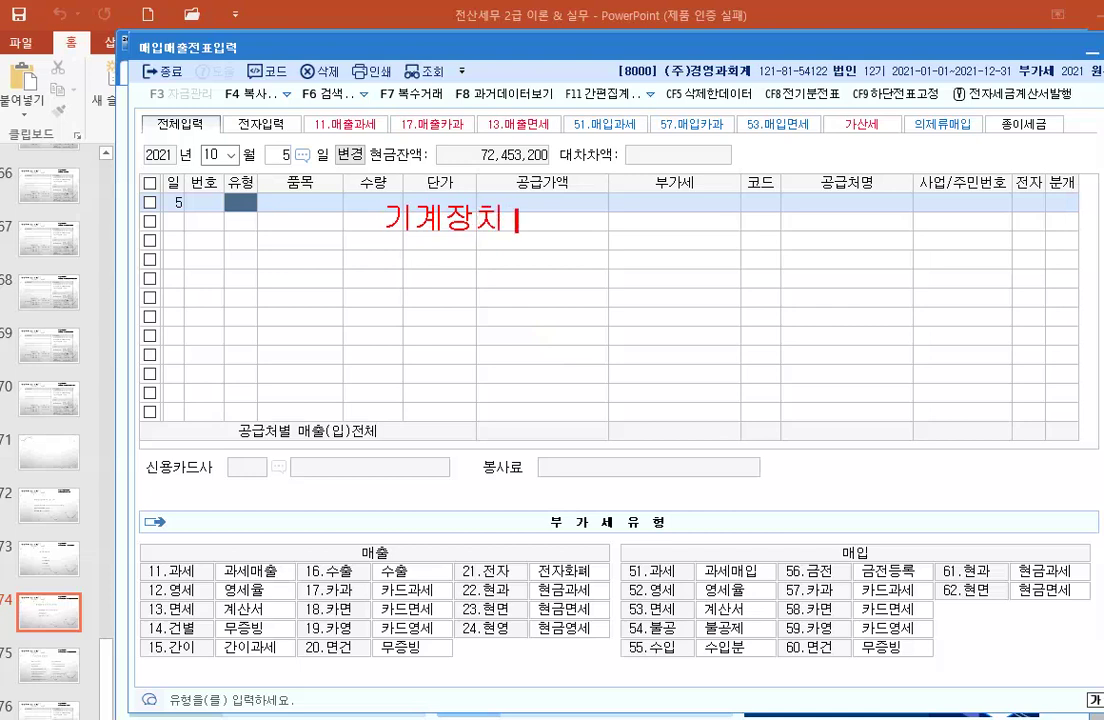
text( 25,000)
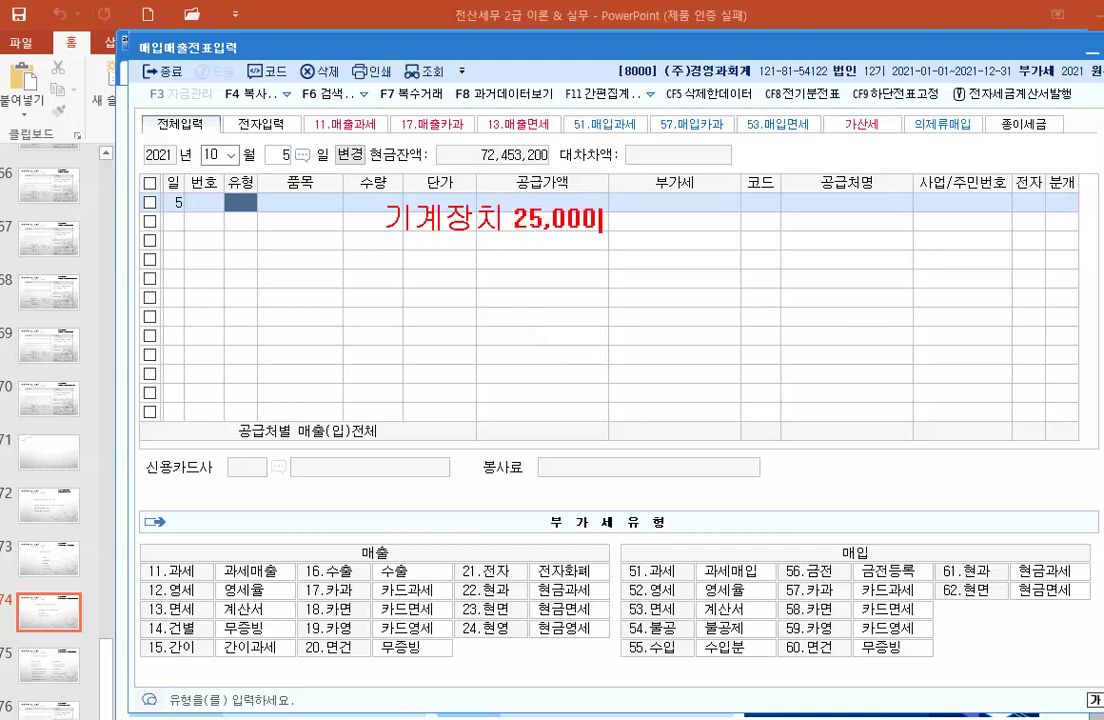
text(,000)
key(Return)
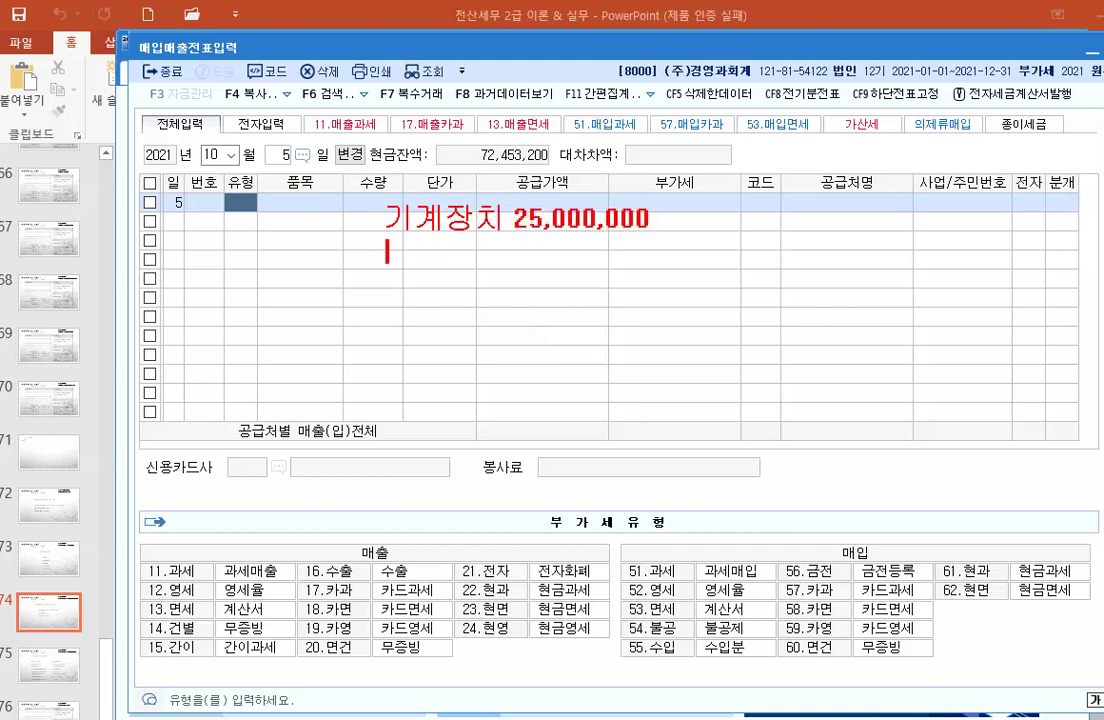
text(감.상.ㄴ)
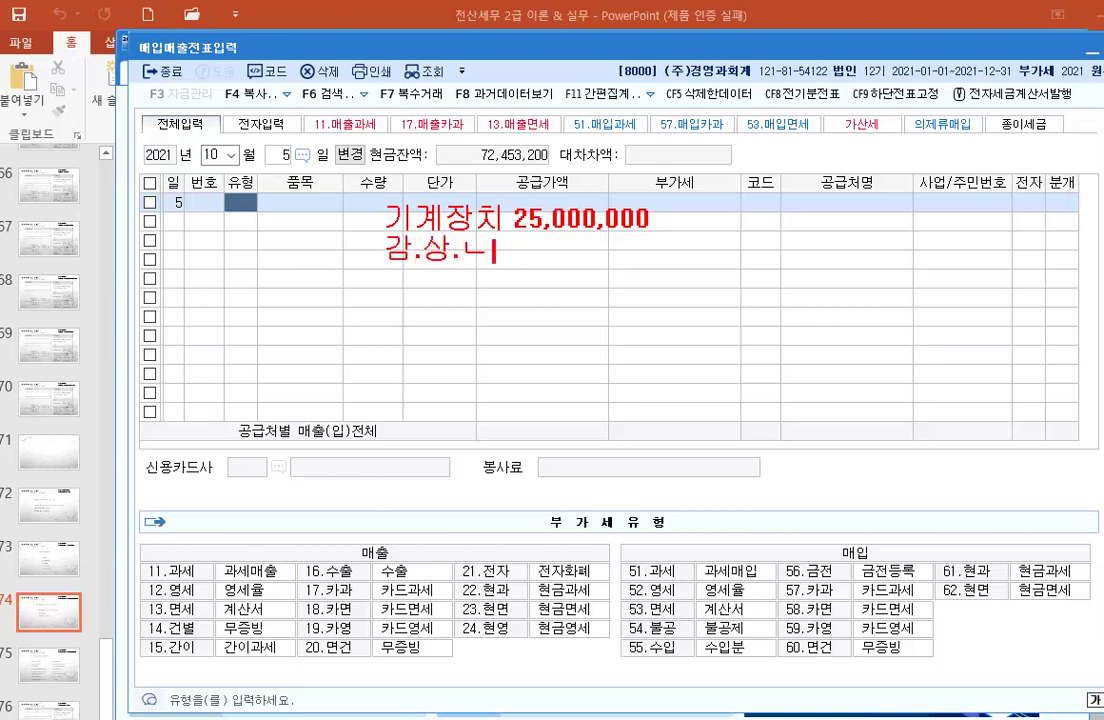
text(ㅜ     )
text(5)
text(,000,000)
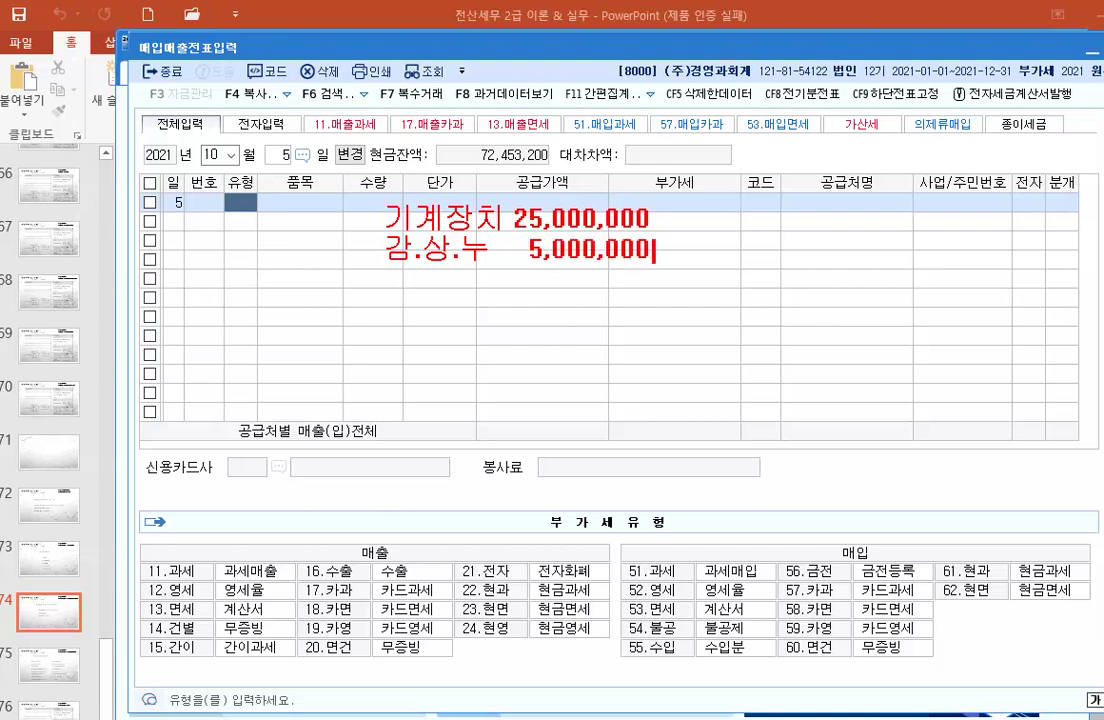
key(Return)
text(---------------------)
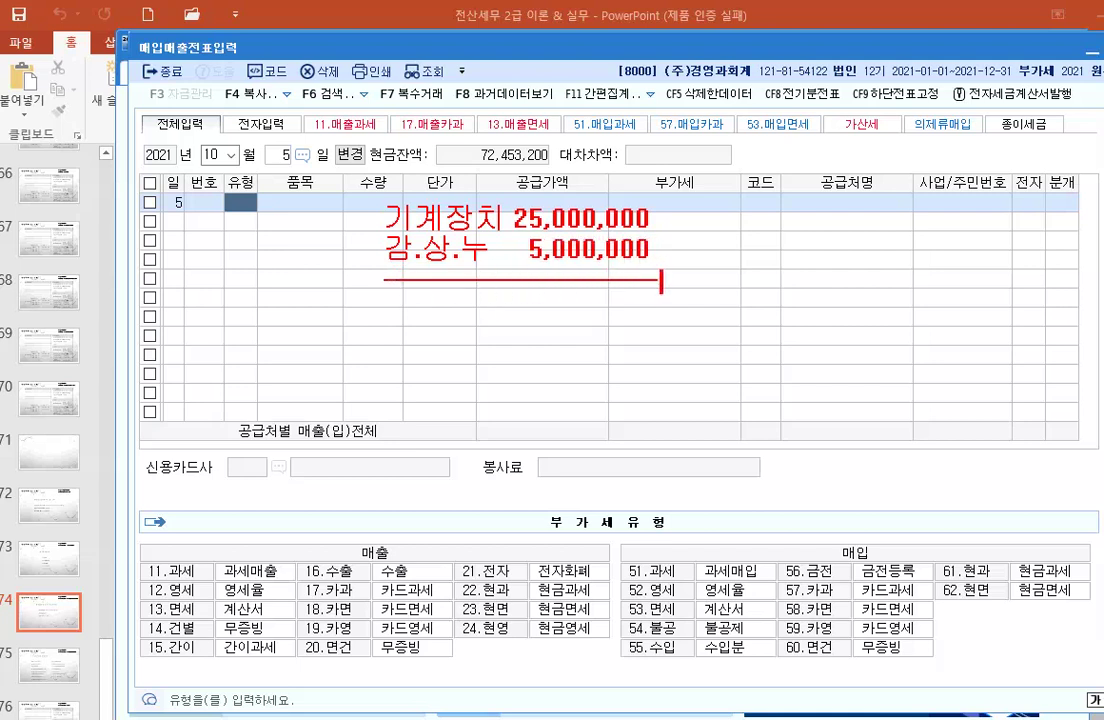
key(Return)
text(장)
text(가액 )
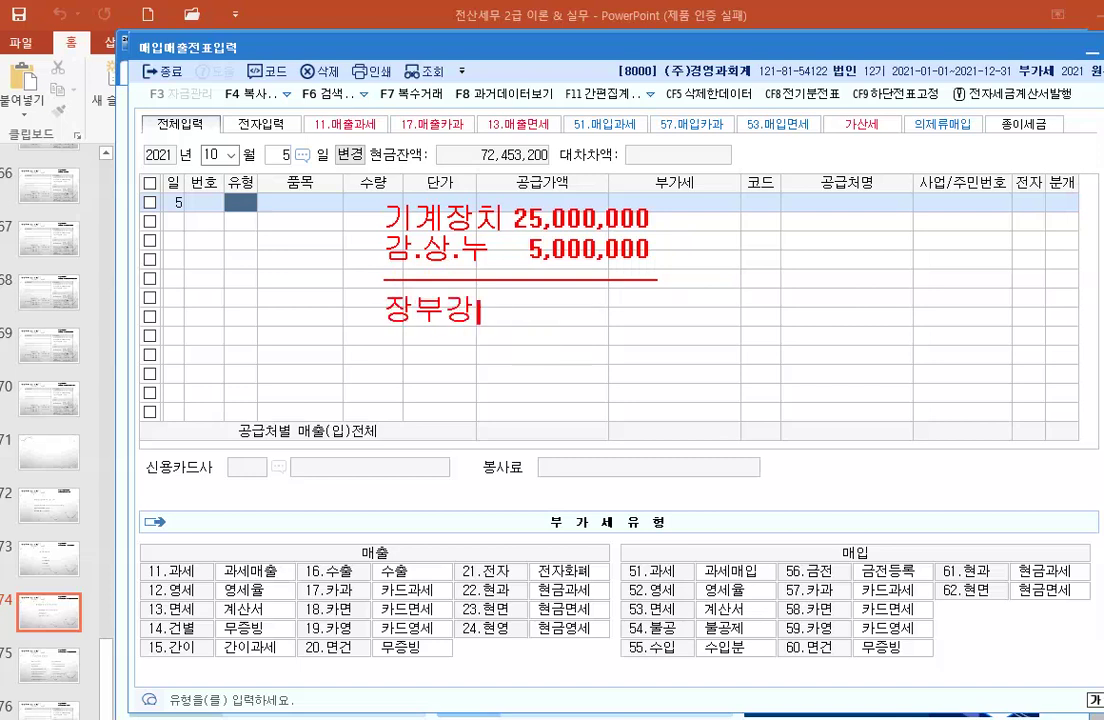
text(20,0)
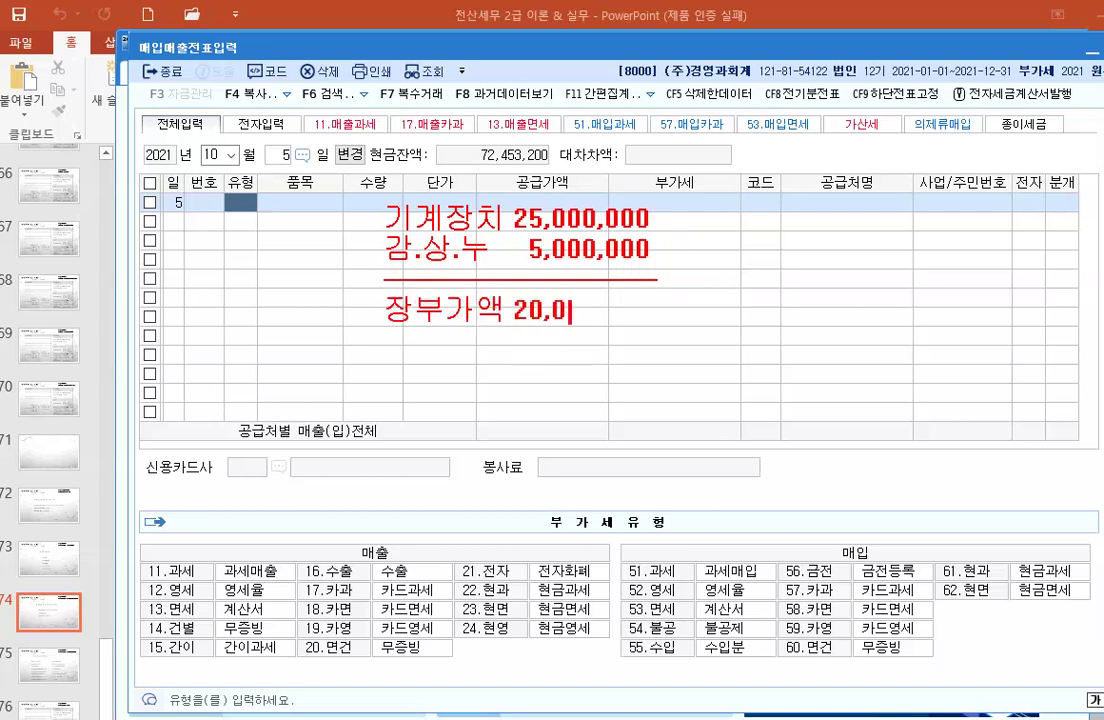
text(00,000 ㅡ)
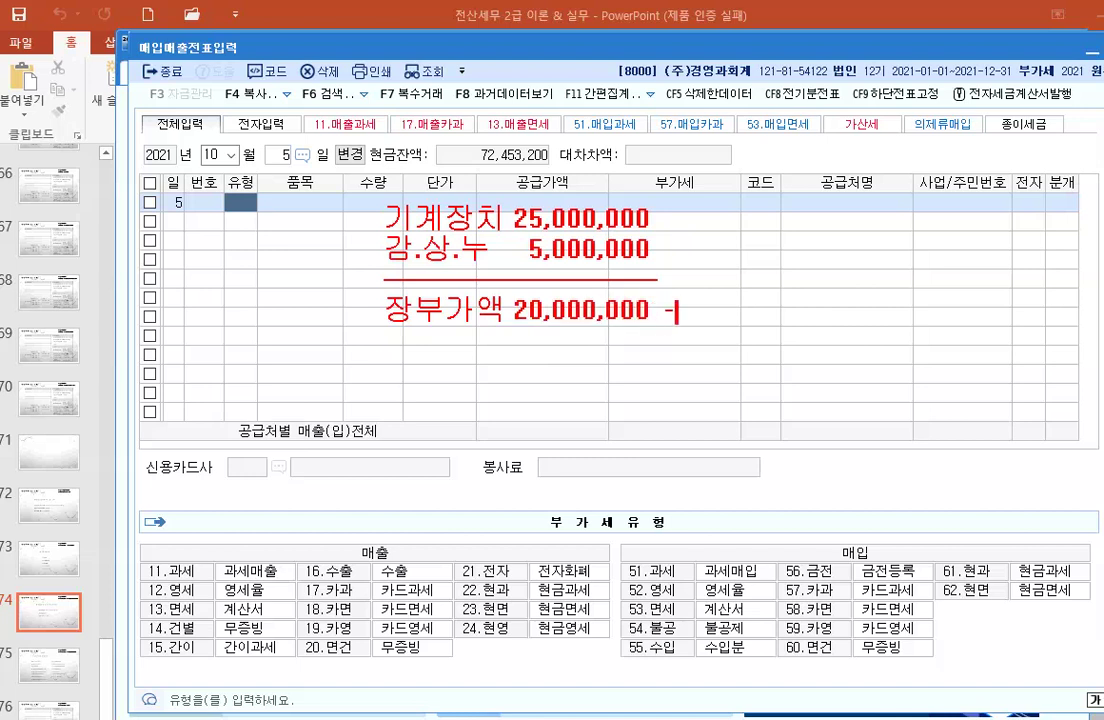
text(> 20,000,000)
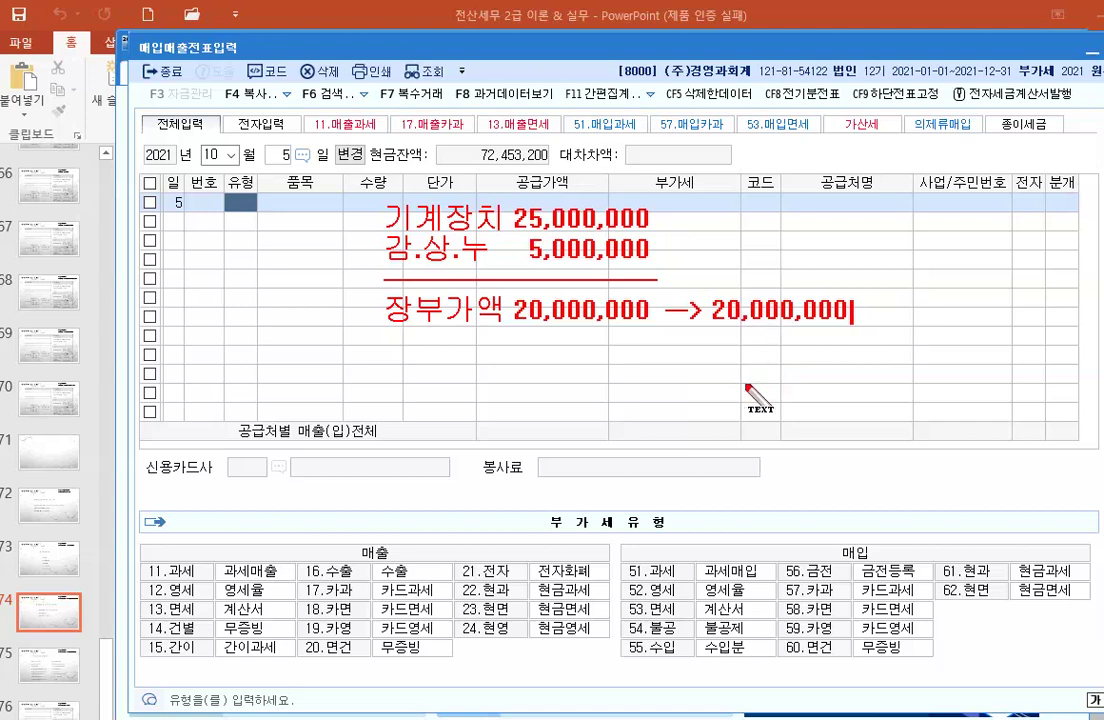
text(+)
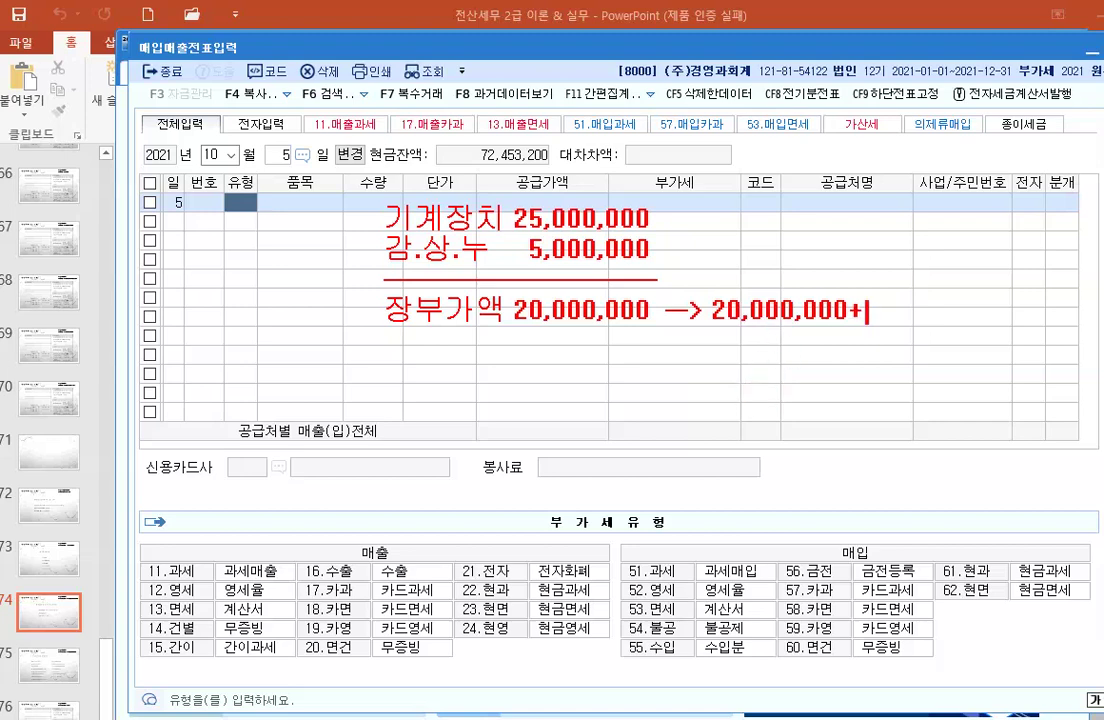
text(2,000,000)
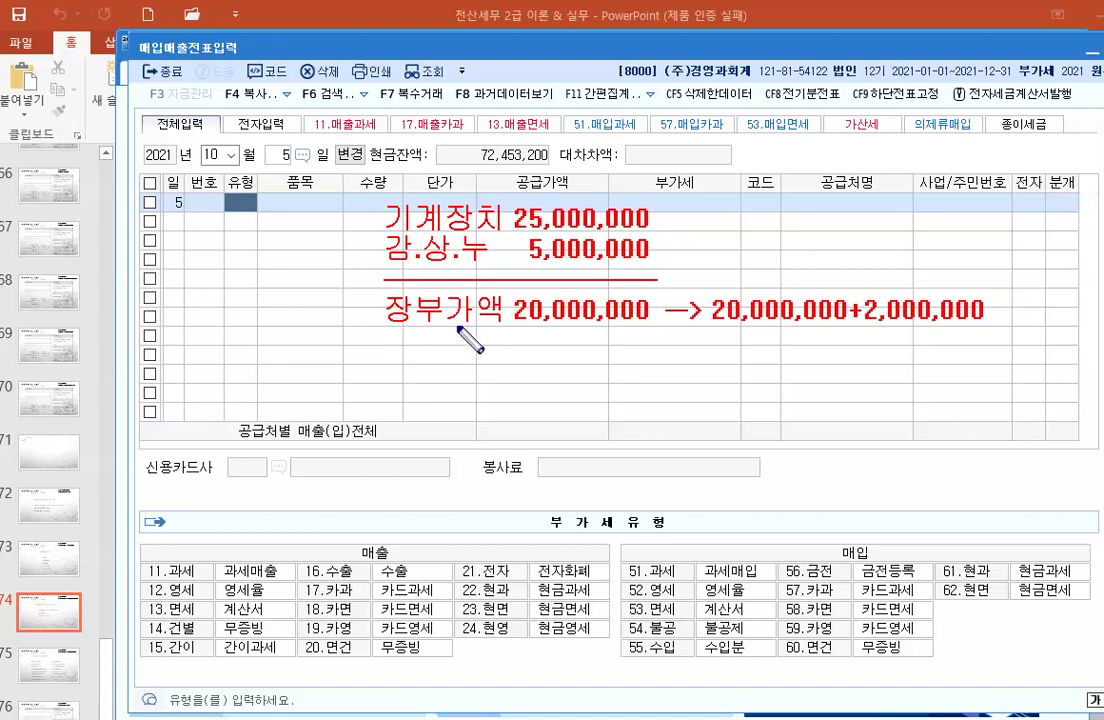
Step: Box both 20,000,000 figures and write '(대) 기계장치 25,000,000' below the calculation
drag(511, 293, 648, 340)
drag(705, 292, 852, 327)
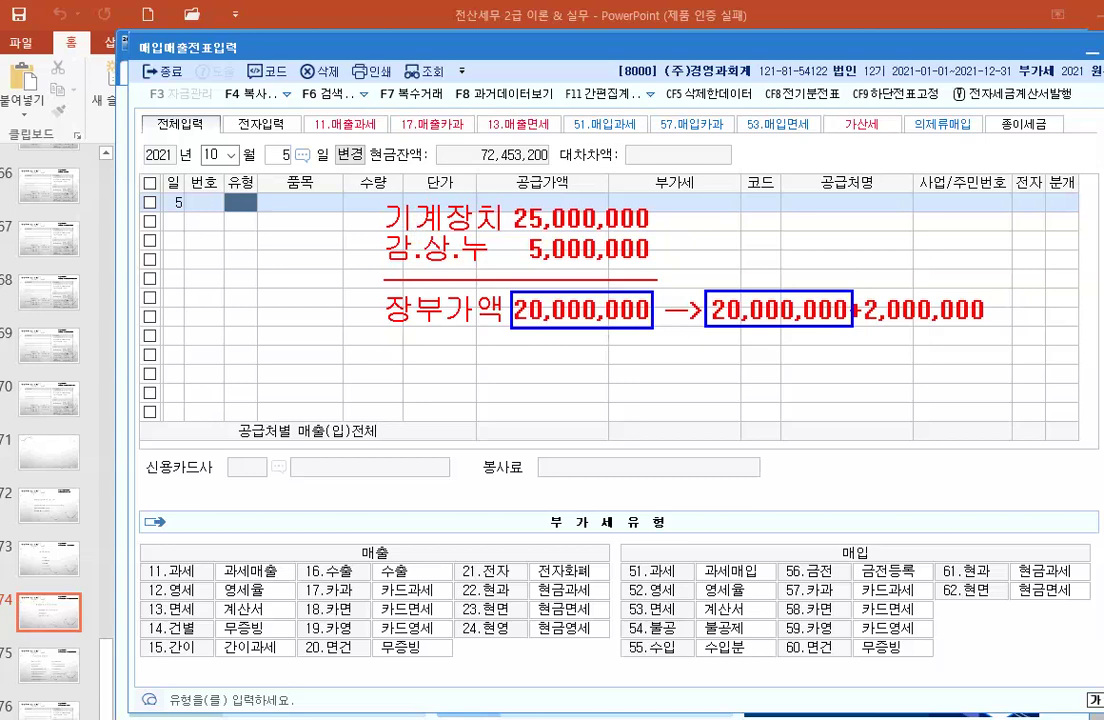
click(660, 376)
text([대])
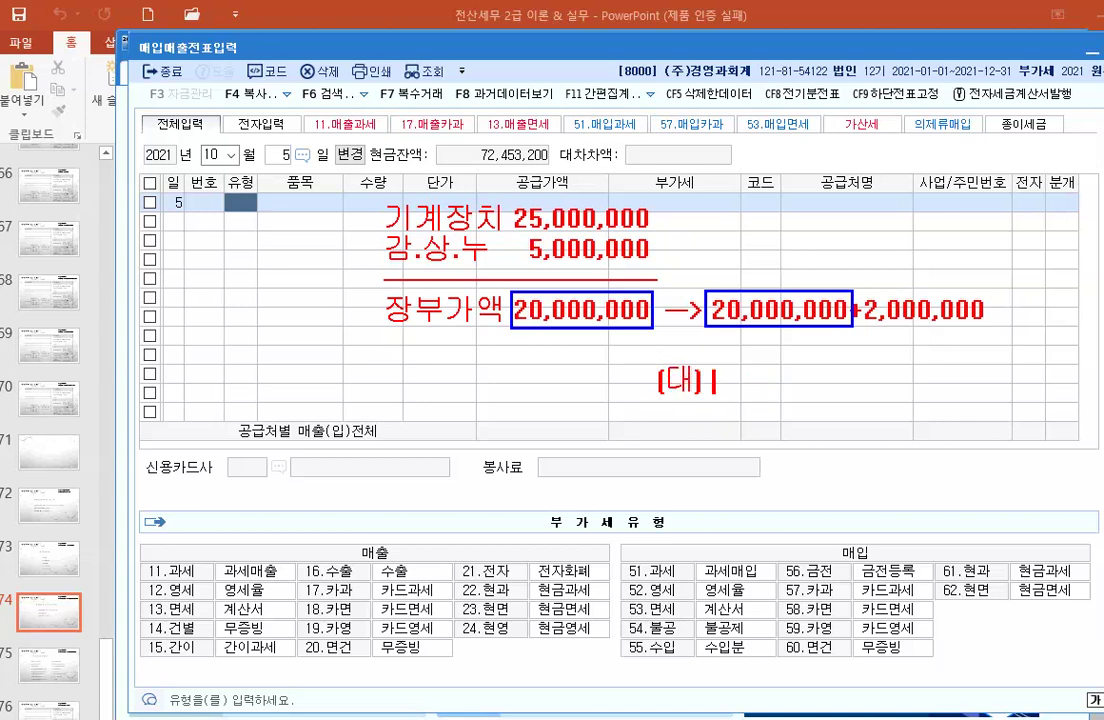
text( ㄱ계장)
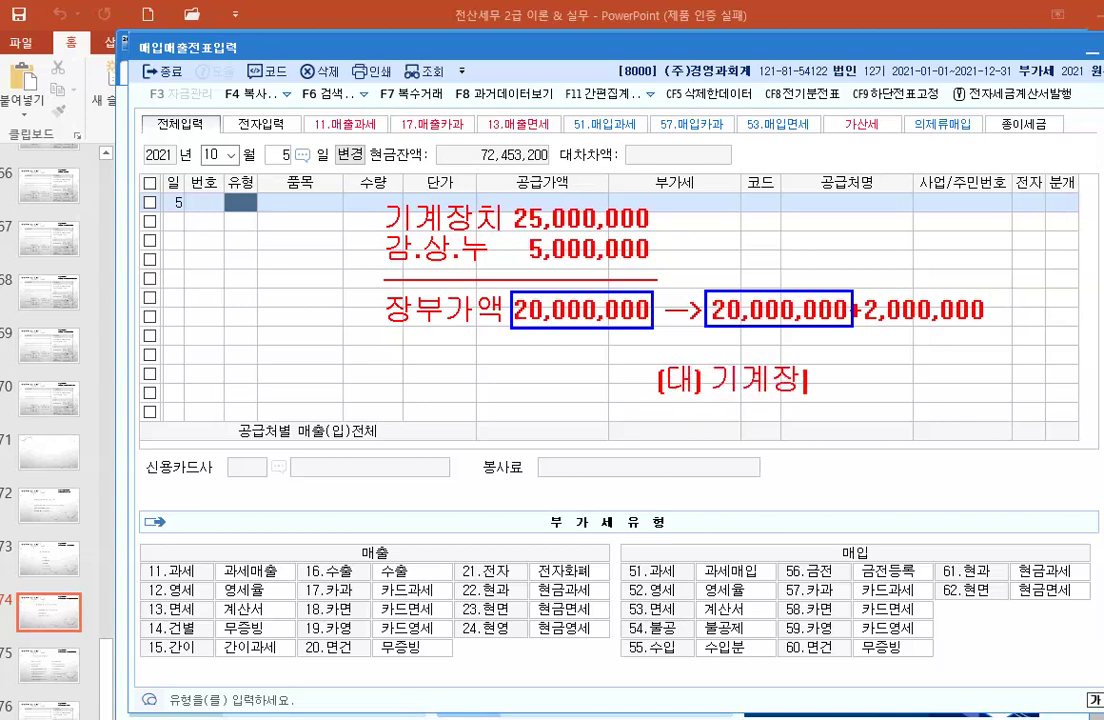
text(치 2)
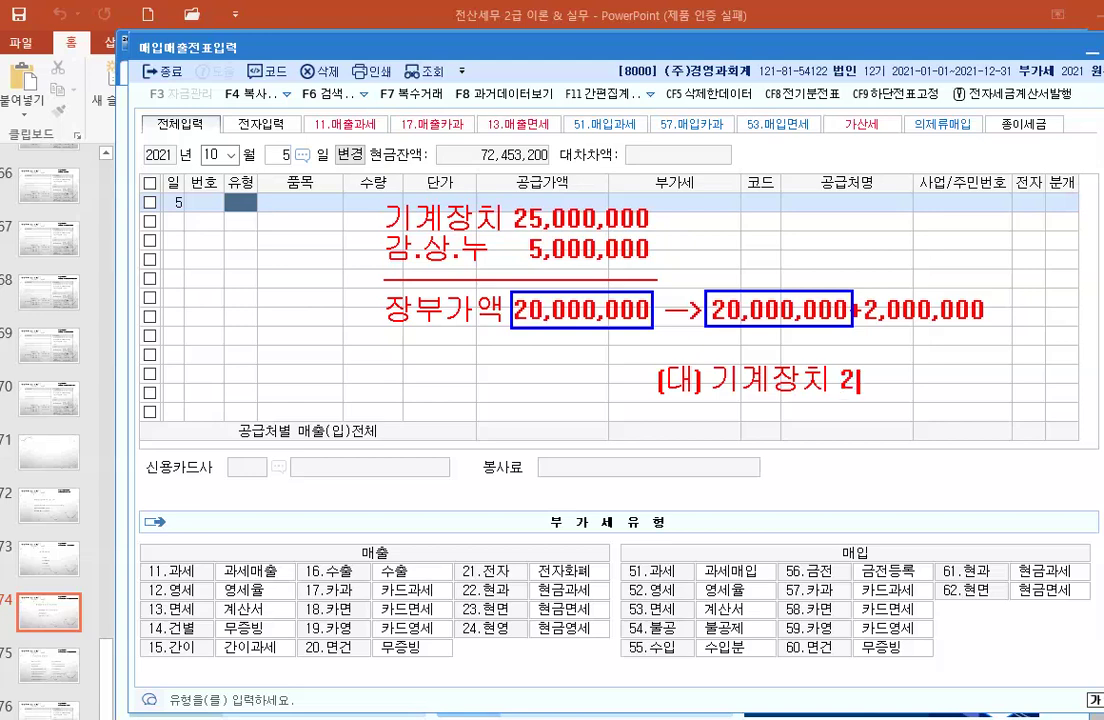
text(5,000,000)
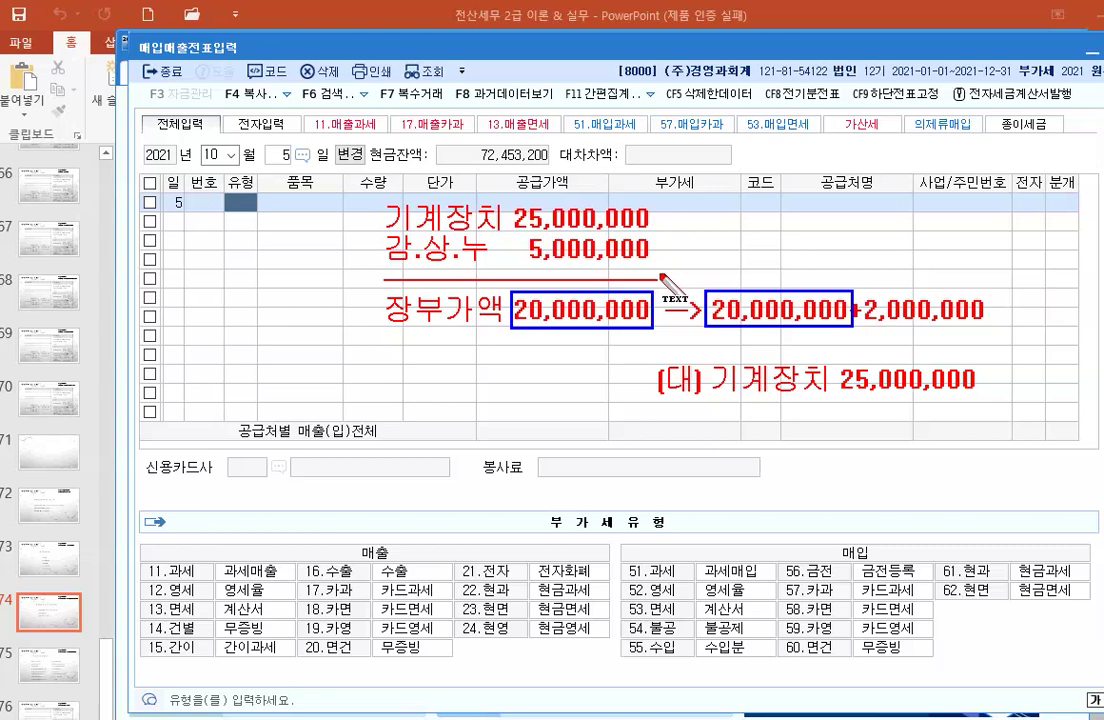
Step: Note debits 감.상.누 5,000,000, 현금 15,000,000, 미수금 7,000,000 and credit 부가세예수금 2,000,000
click(311, 388)
text((차)
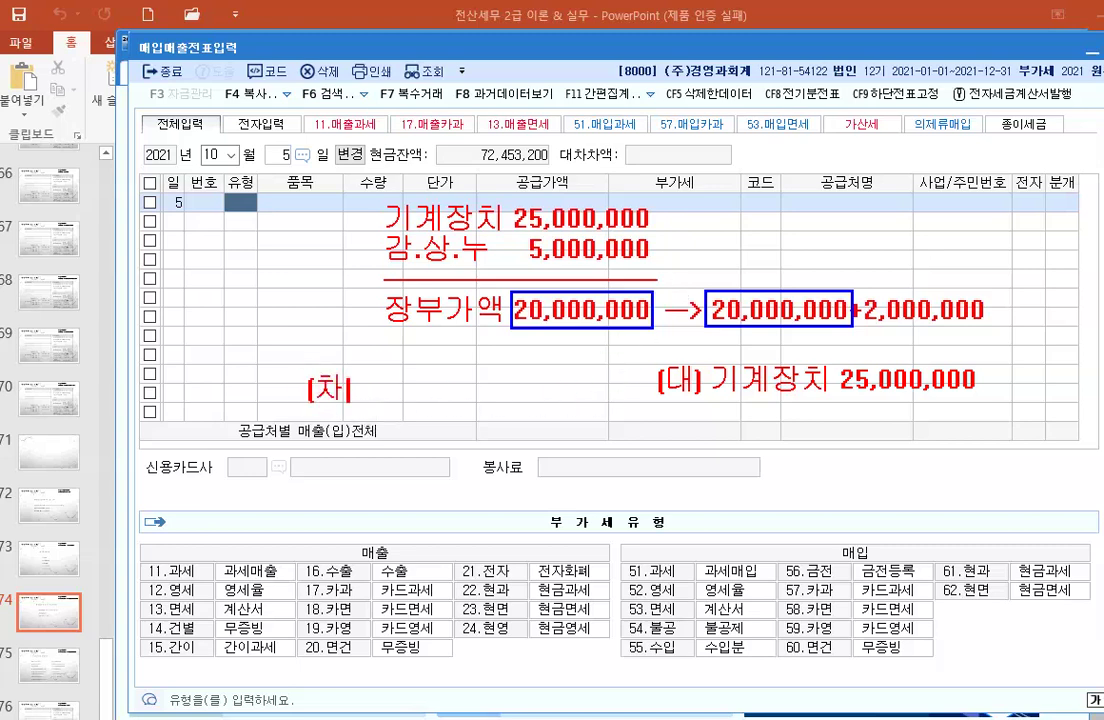
text() 가.상.누)
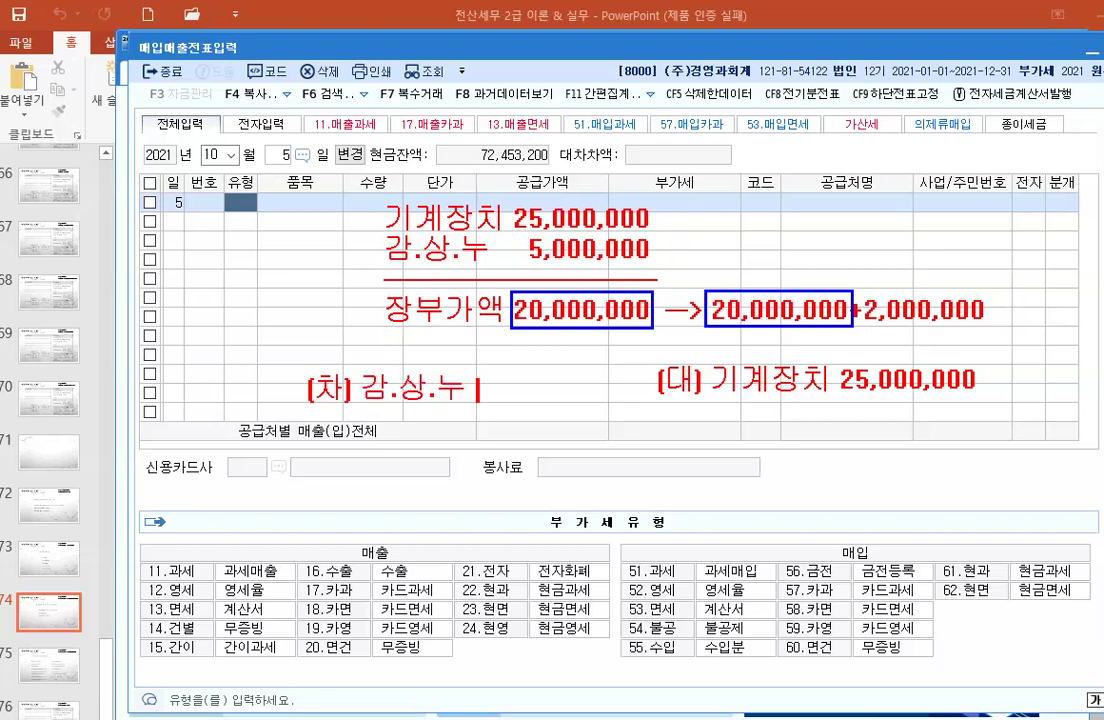
text( 5,000,000)
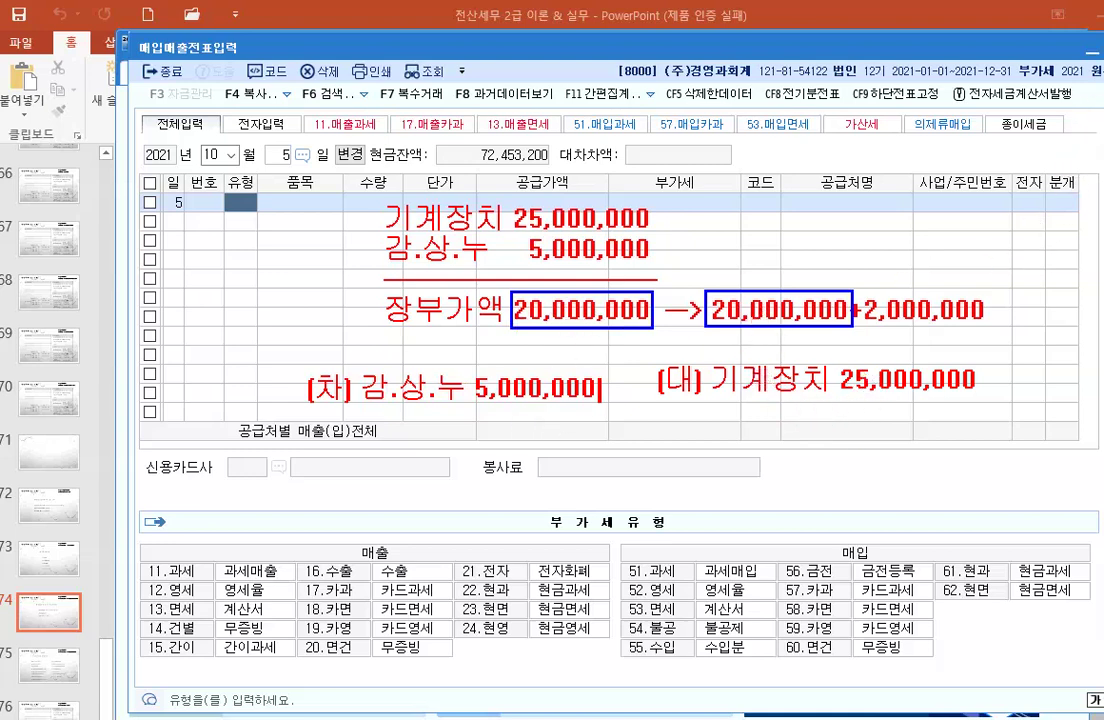
click(376, 431)
text(현금  )
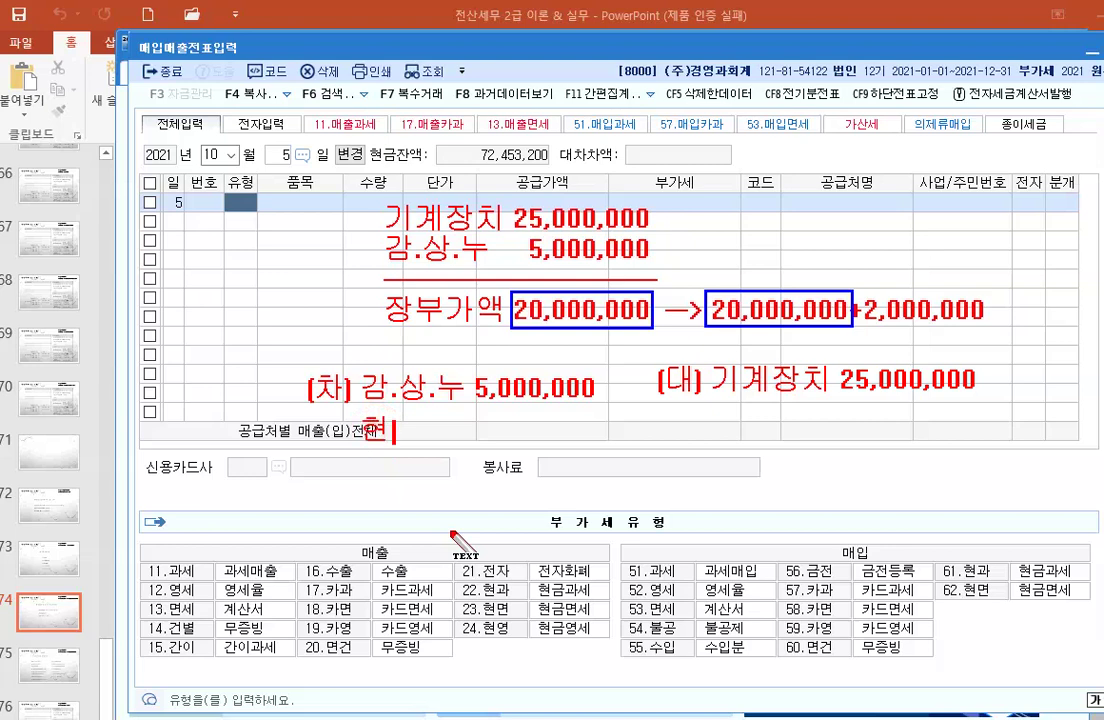
text(1)
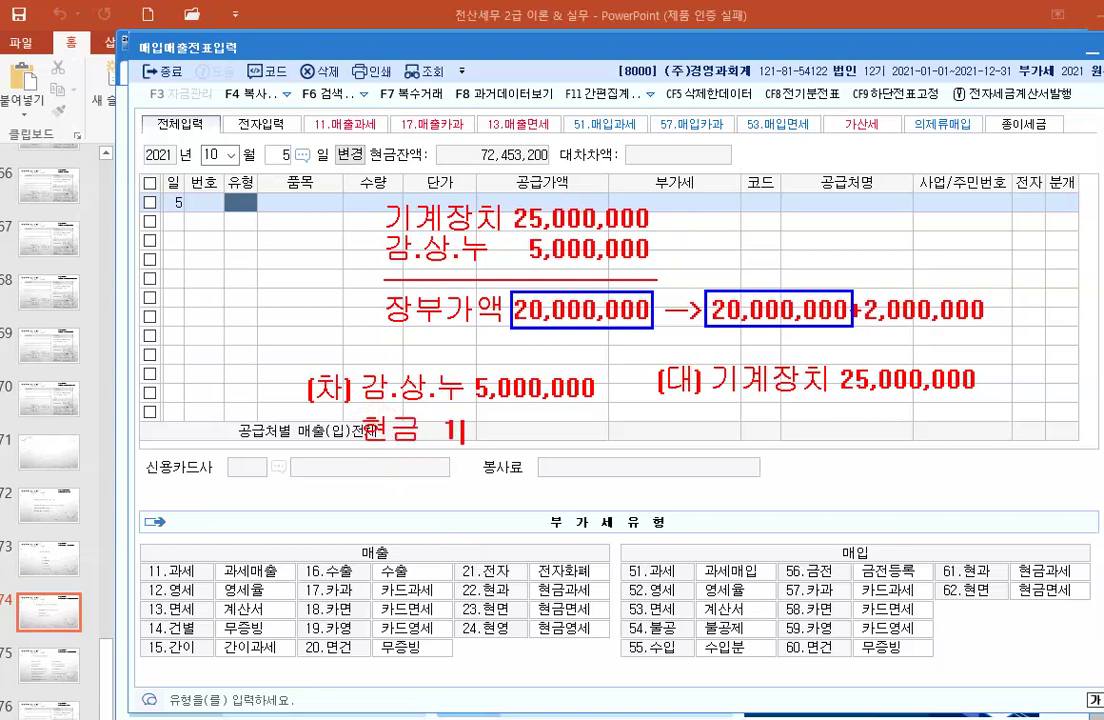
text(5,000,000)
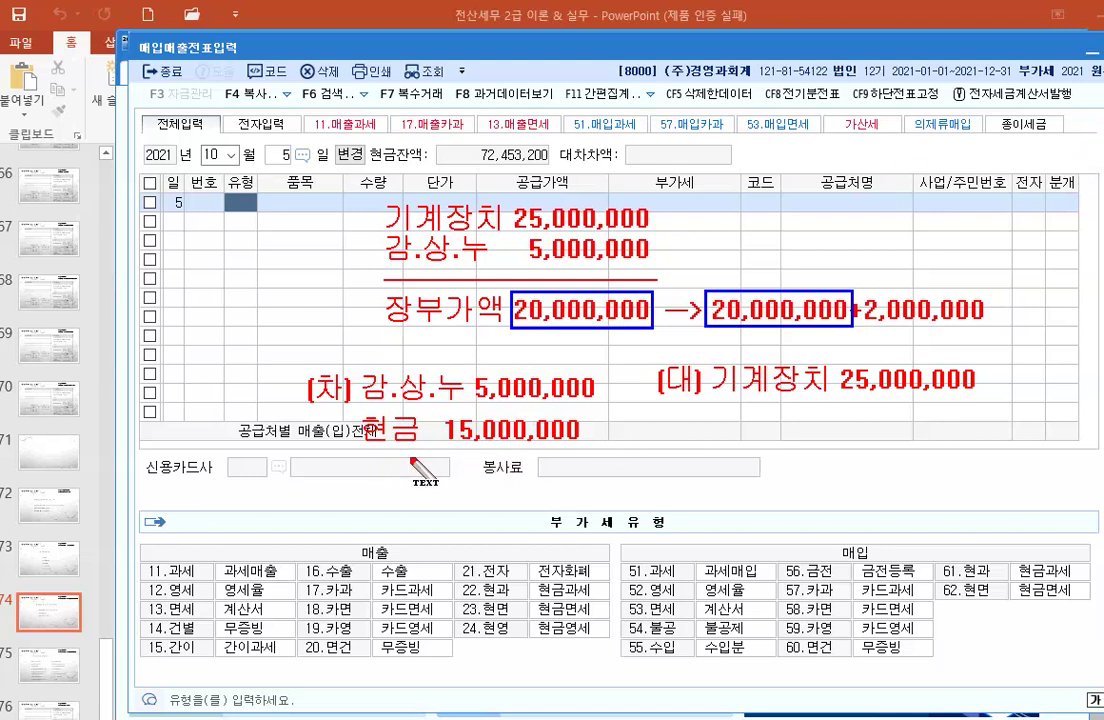
click(366, 470)
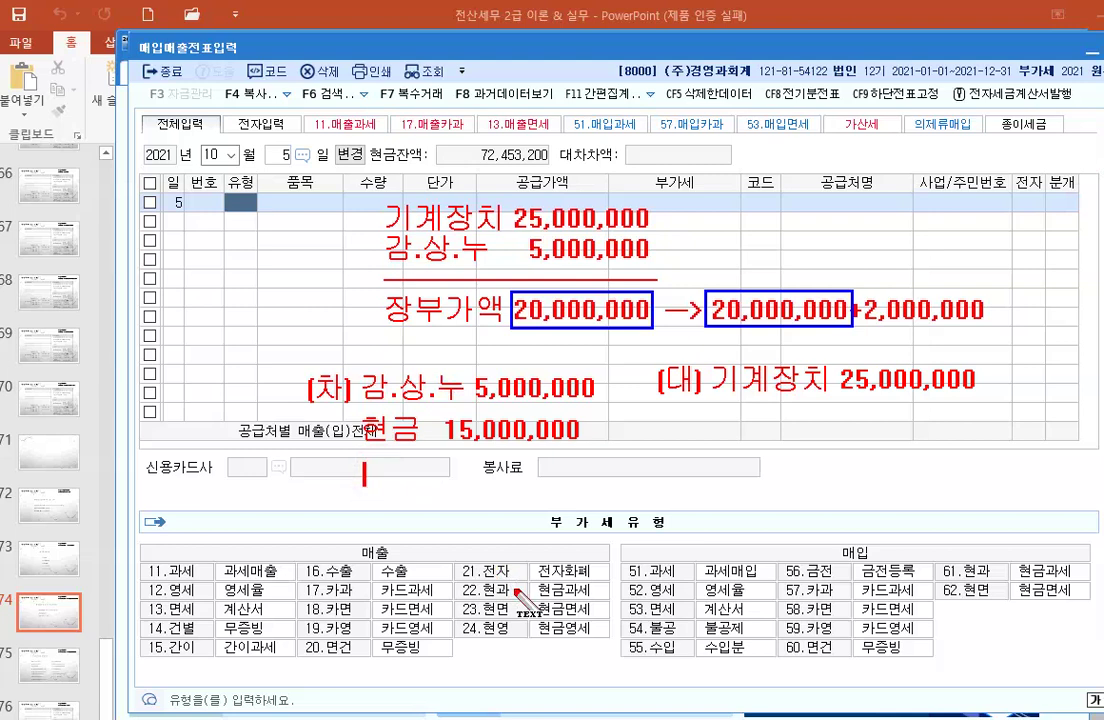
text(미수금)
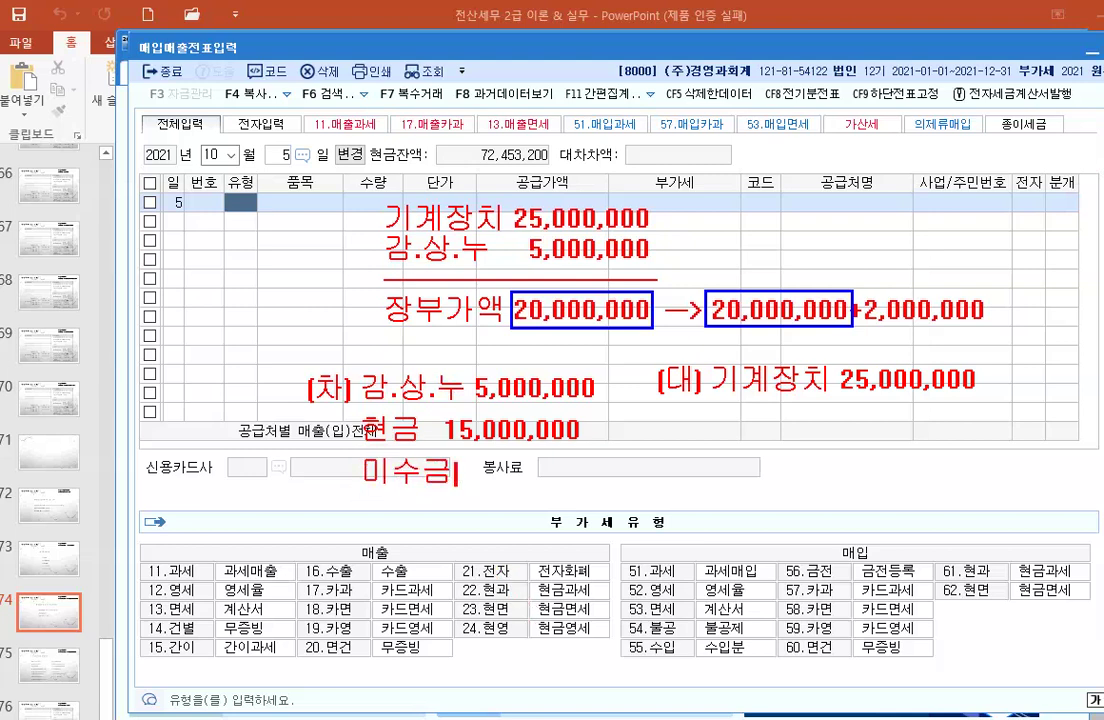
text( 7,000,000)
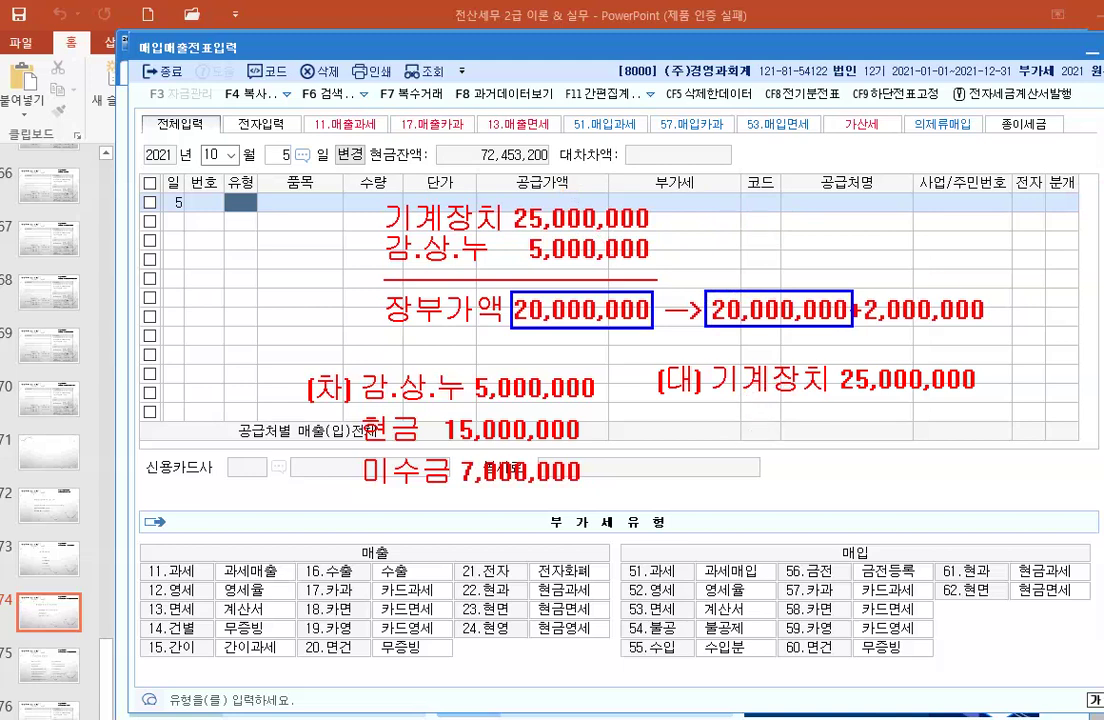
click(716, 425)
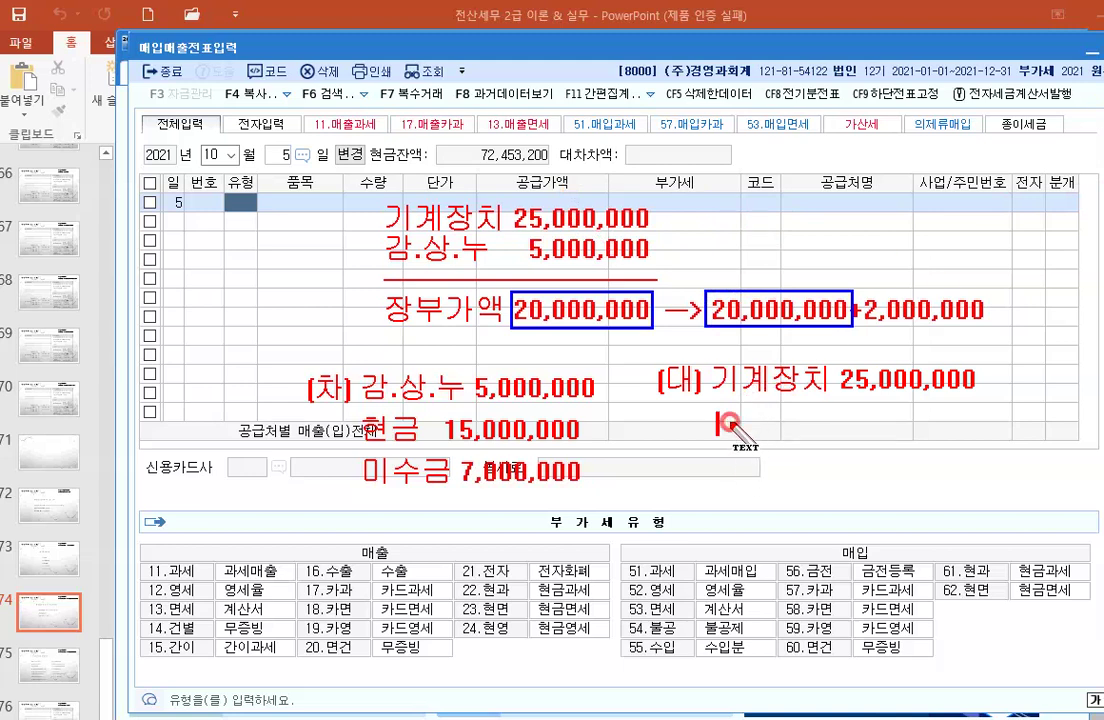
text(부)
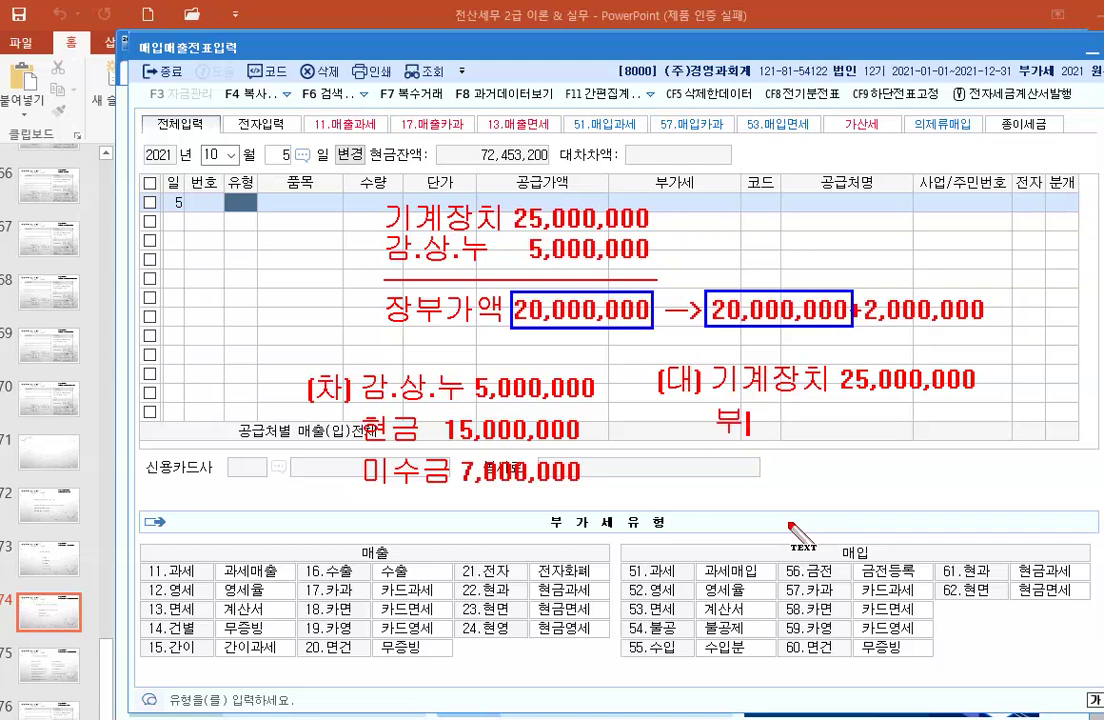
text(가셍예수금)
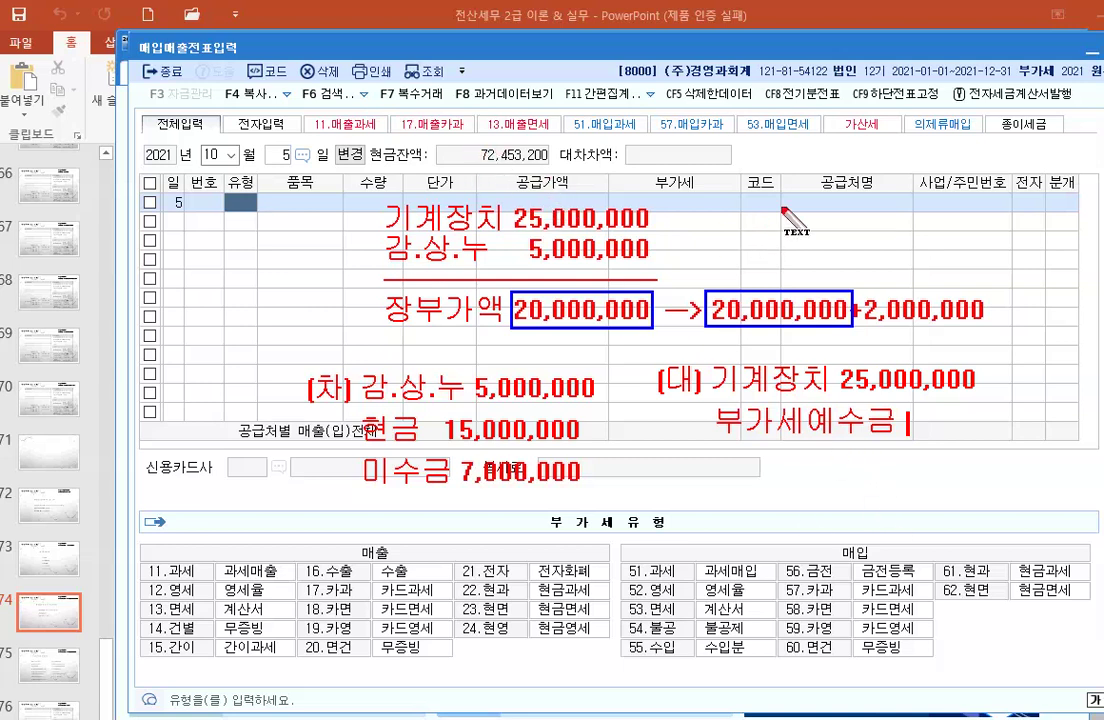
text( 2,)
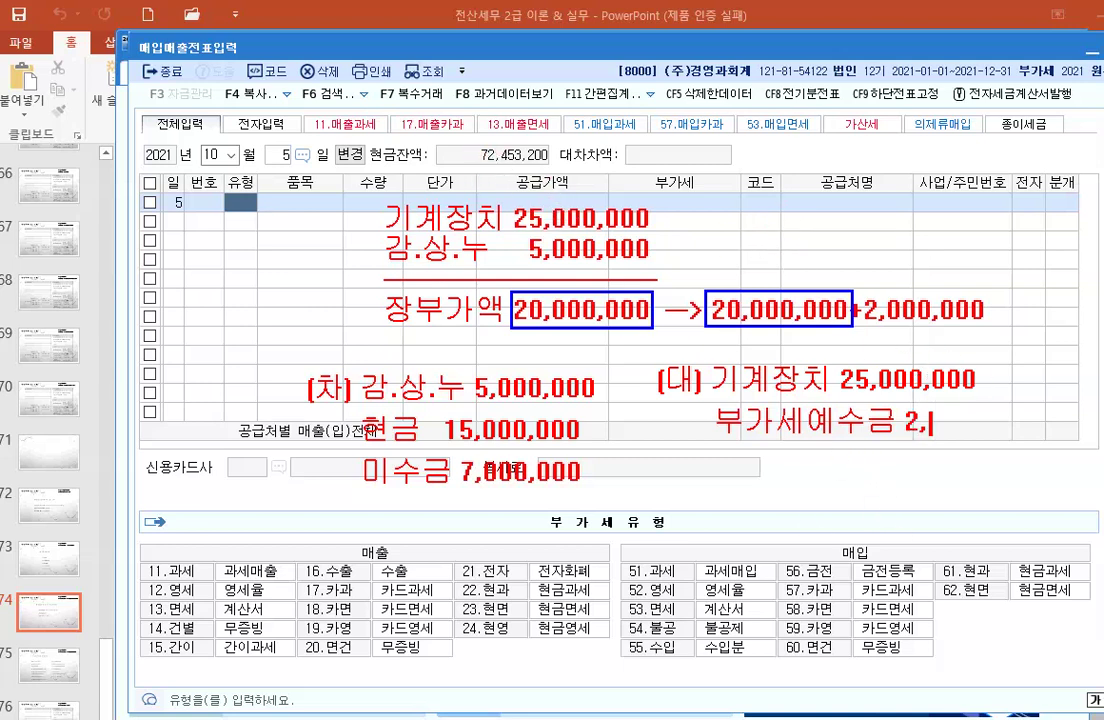
text(000,00)
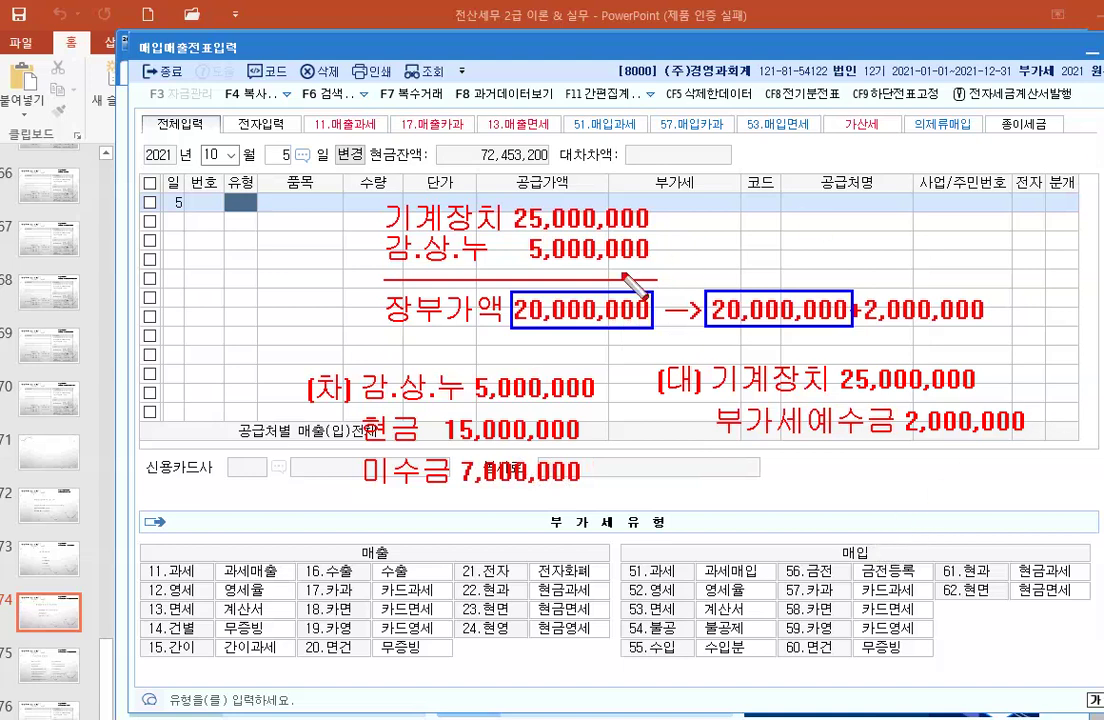
Step: Draw arrows from book value and supply amount to the entry row, numbering steps 1–3
drag(773, 224, 627, 293)
drag(749, 297, 773, 226)
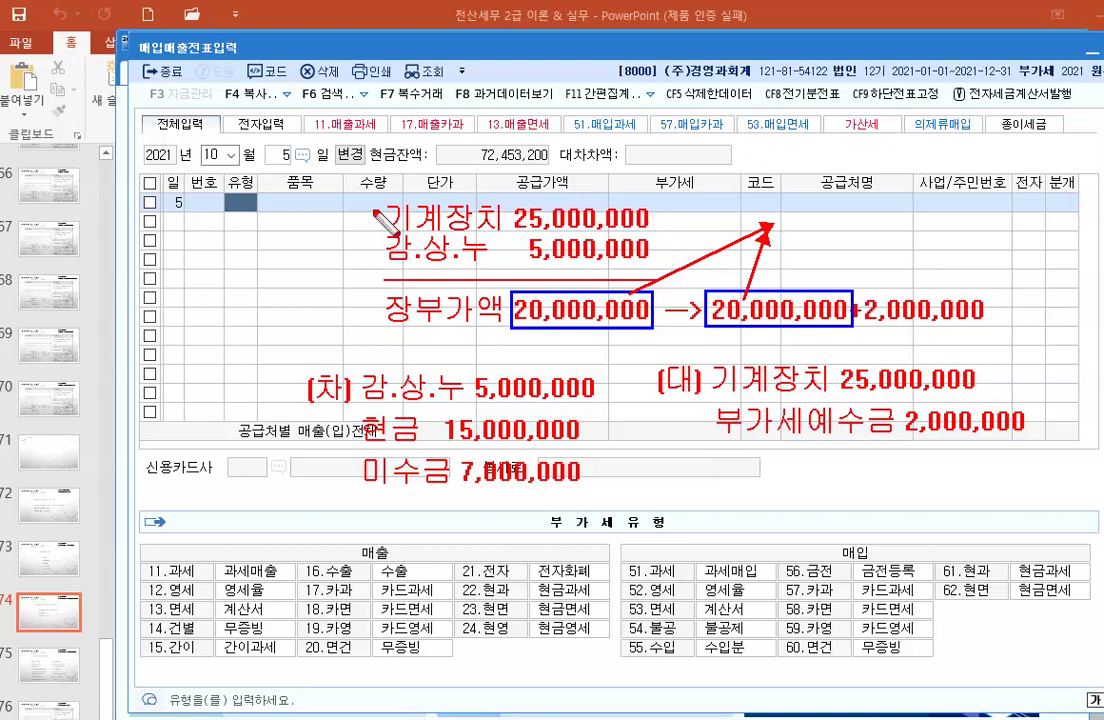
mouse_move(348, 205)
mouse_down()
mouse_move(362, 214)
mouse_move(356, 255)
mouse_move(344, 256)
mouse_move(368, 240)
mouse_up()
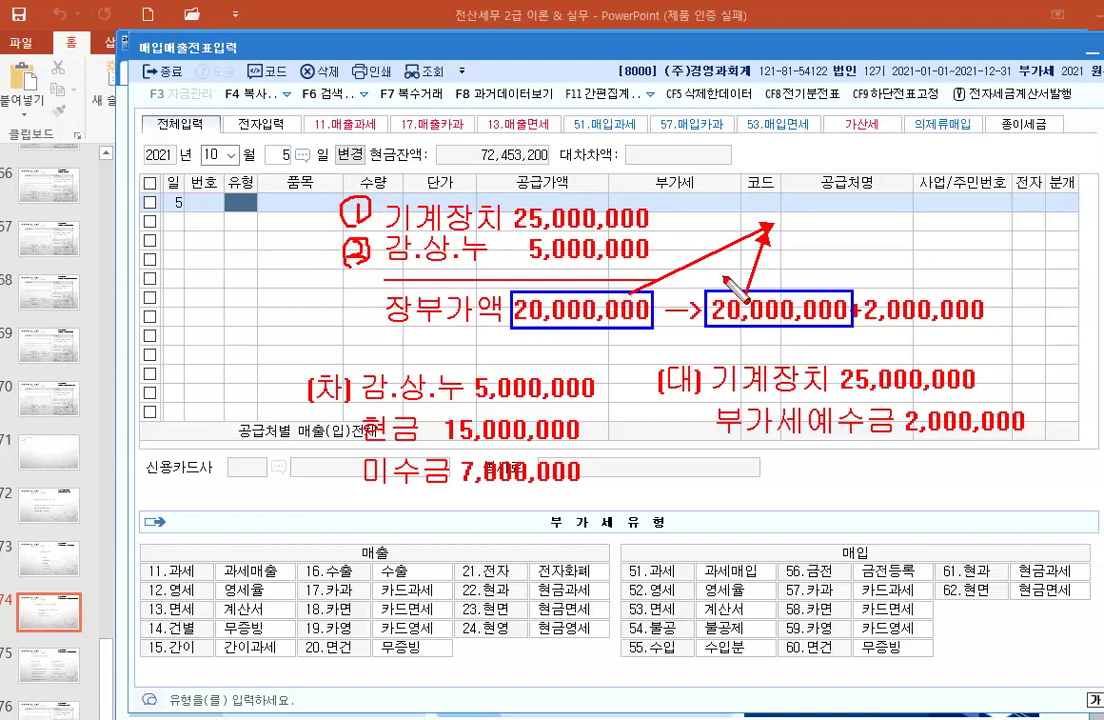
mouse_move(840, 248)
mouse_down()
mouse_move(842, 262)
mouse_move(814, 284)
mouse_up()
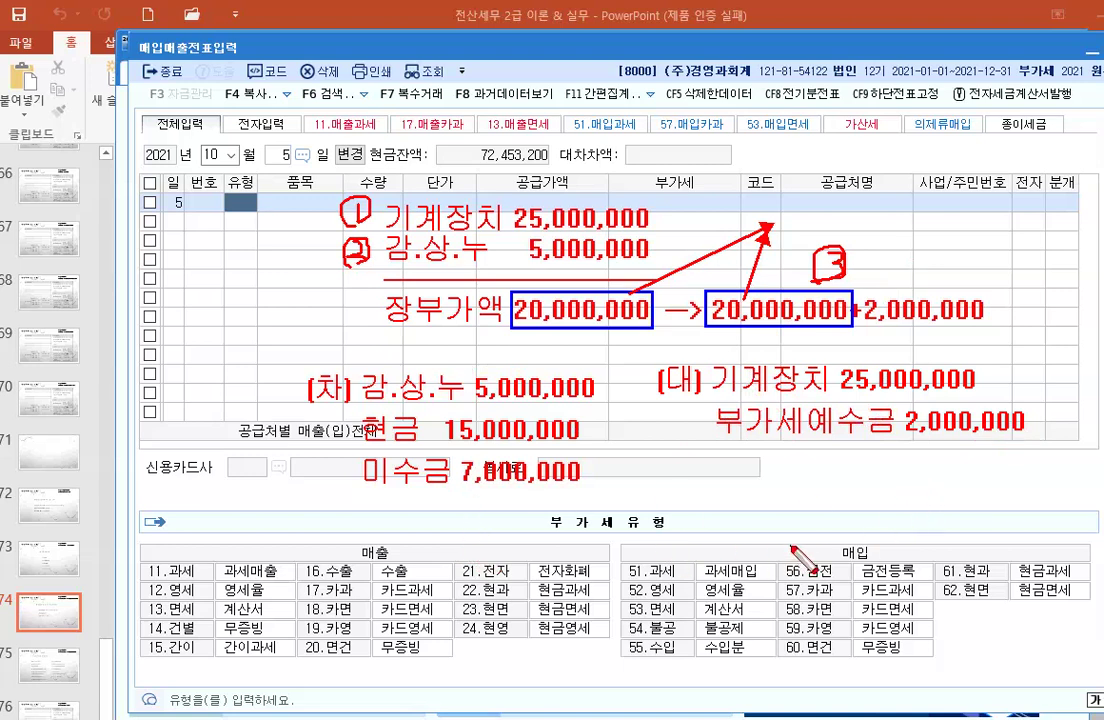
Step: Enter a 과세 (11) sale of 기계장치 with a supply amount of 20,000,000
key(Escape)
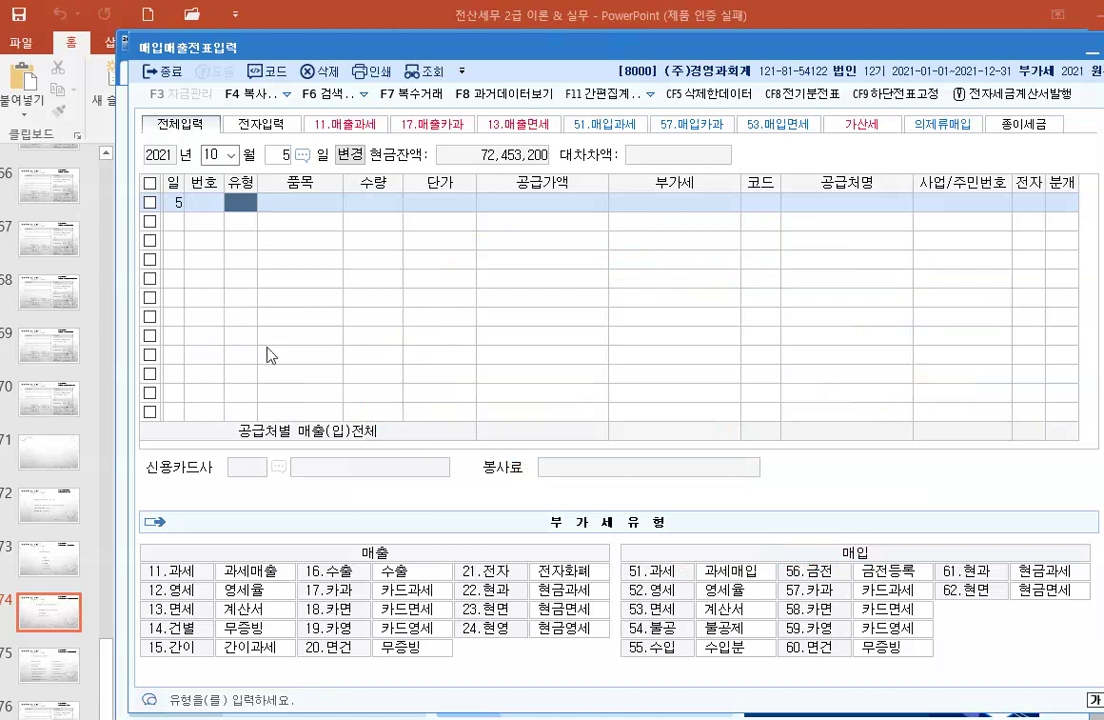
text(3)
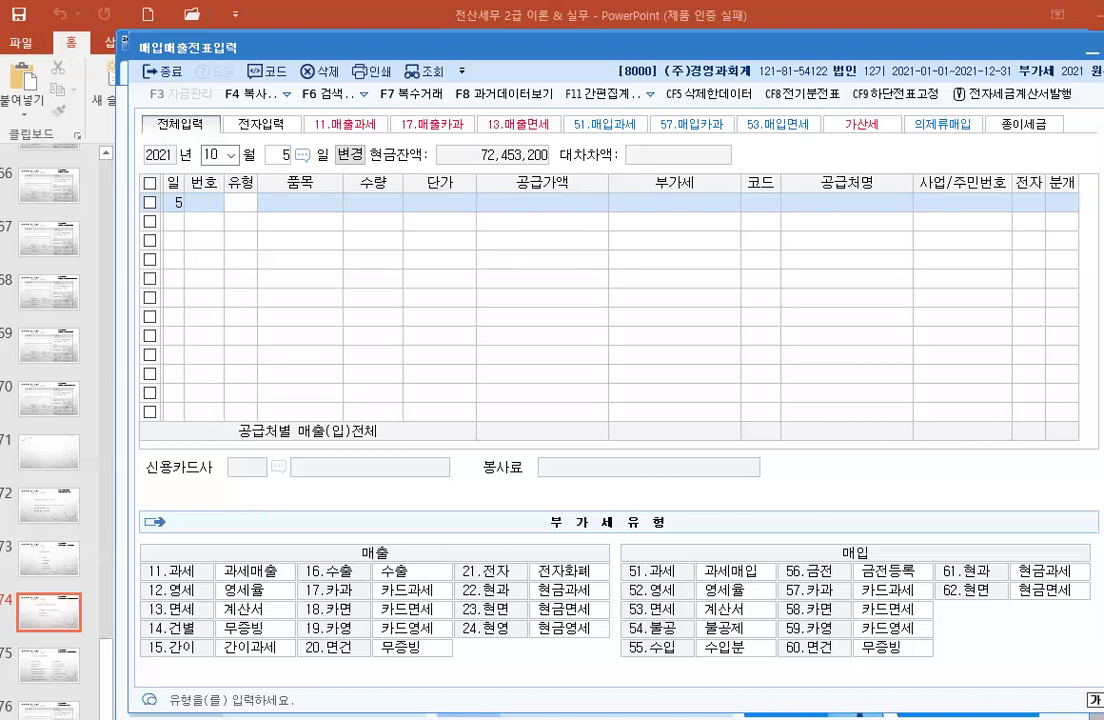
text(11)
key(Return)
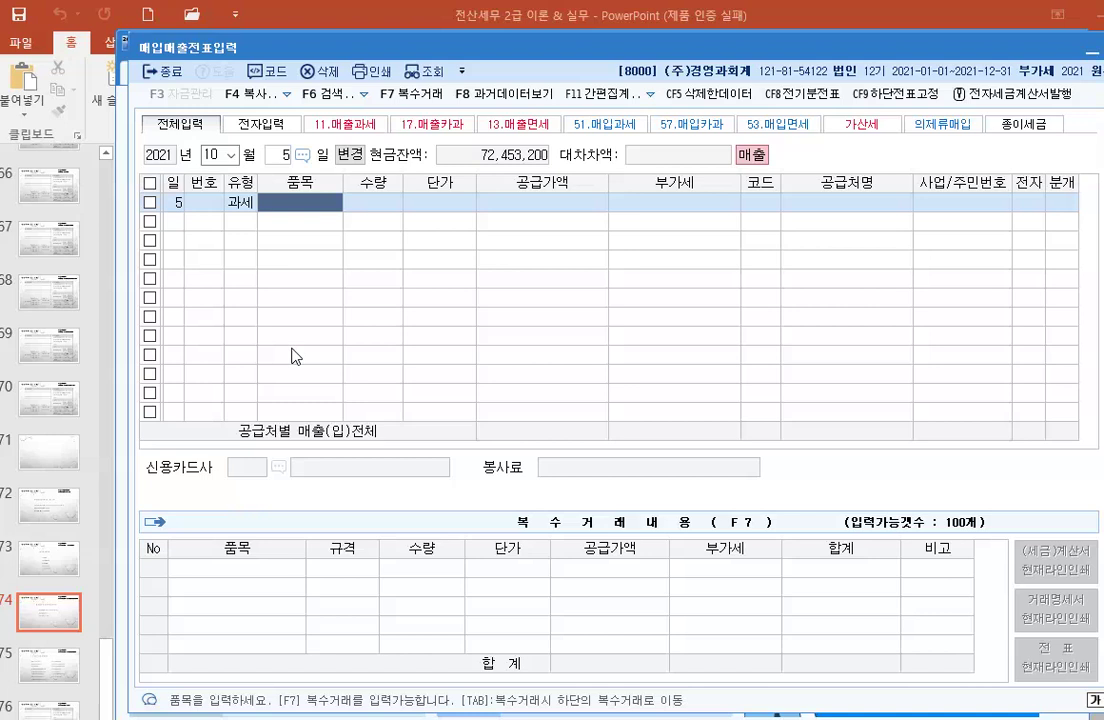
text(기)
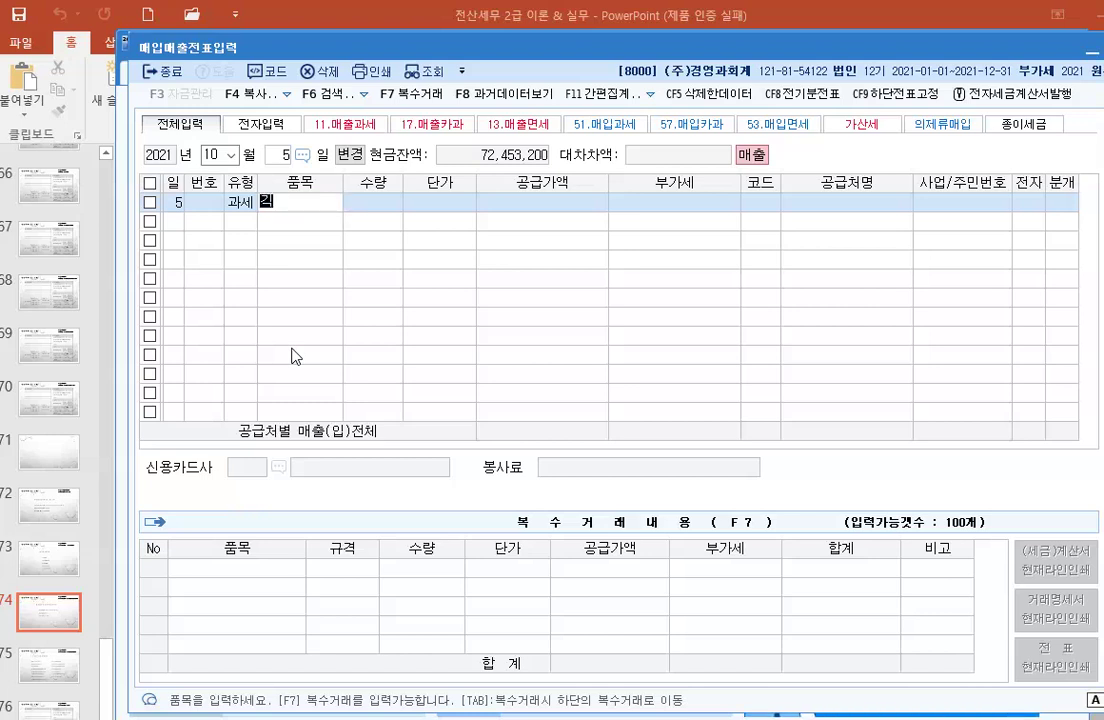
text(계장ㅊ)
key(Return)
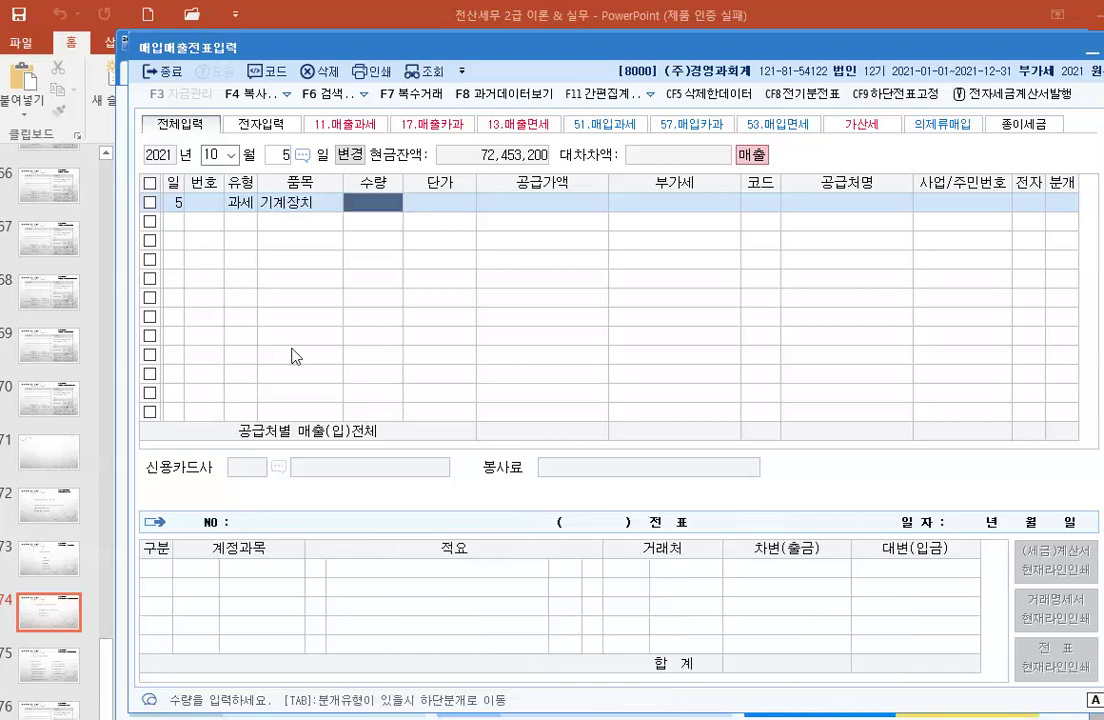
key(Return)
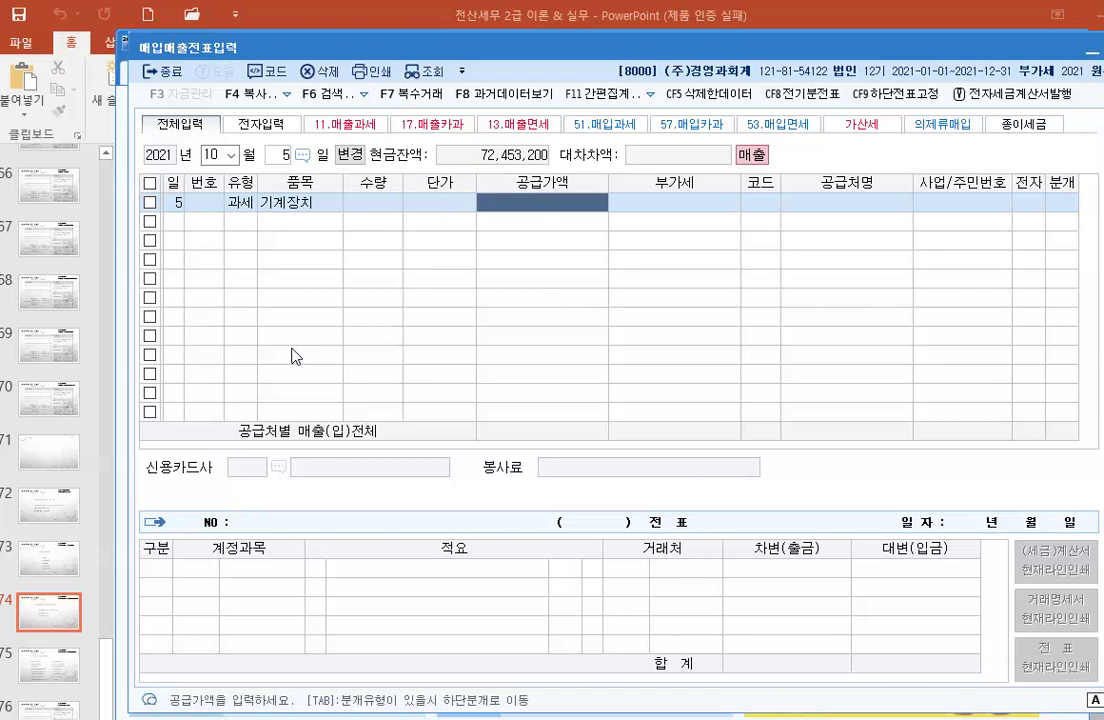
text(20000000)
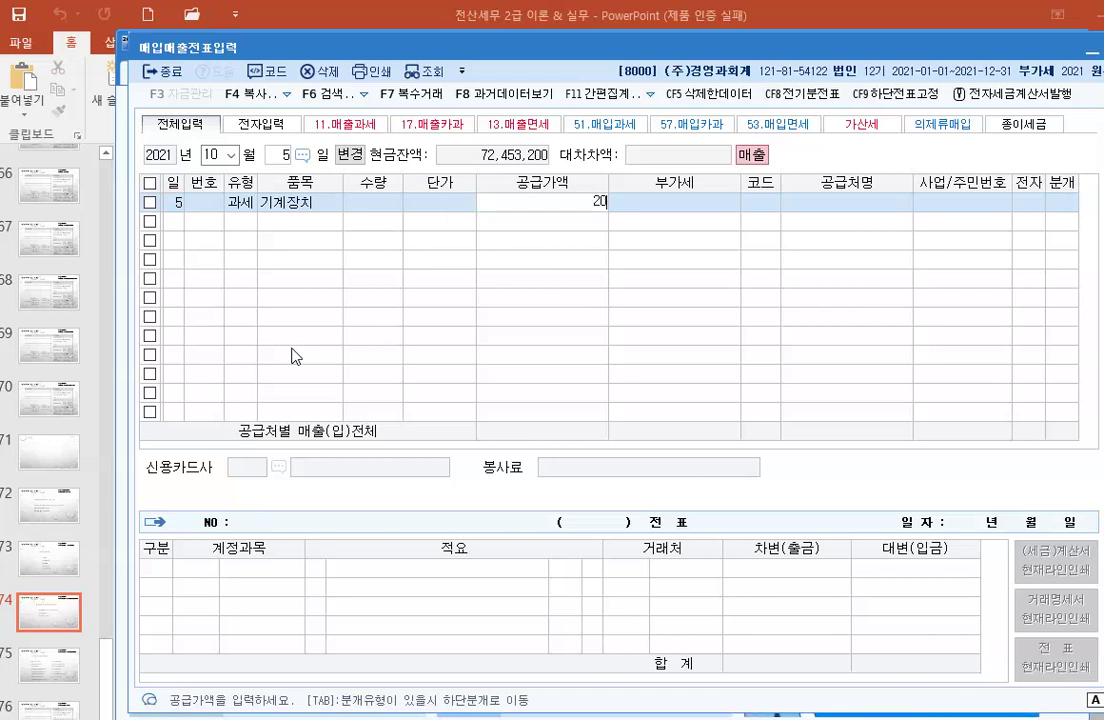
key(Return)
key(Return)
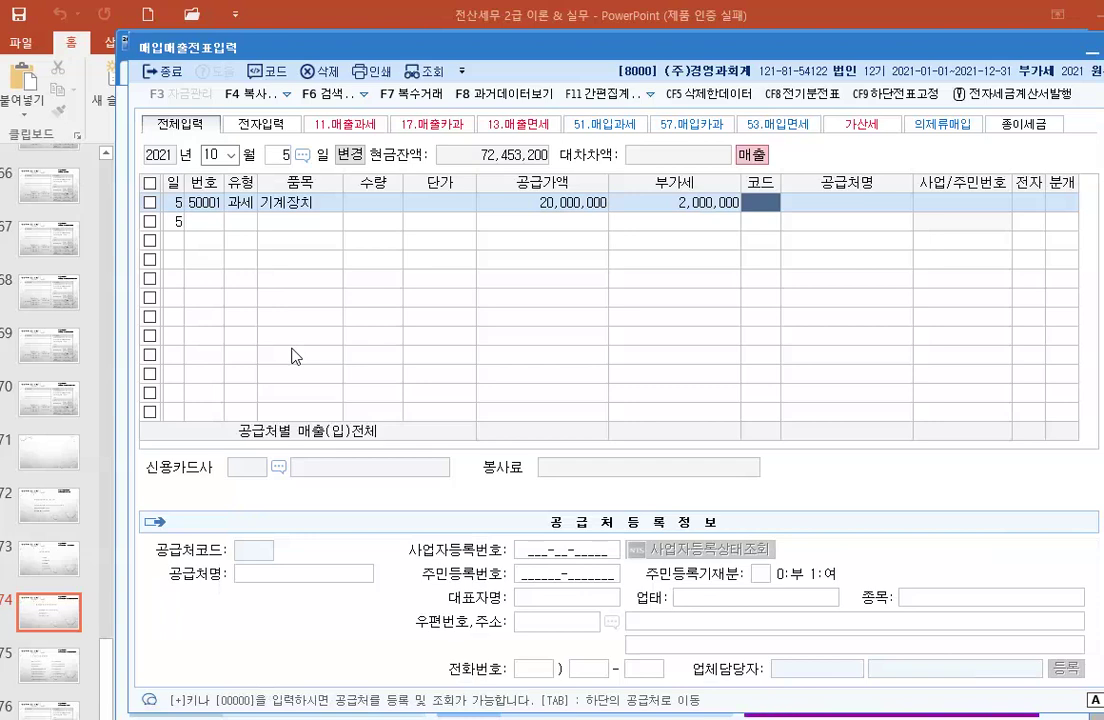
Step: Set the customer to (주)마곡전자 and the journal type to 3 혼합
text(마곡)
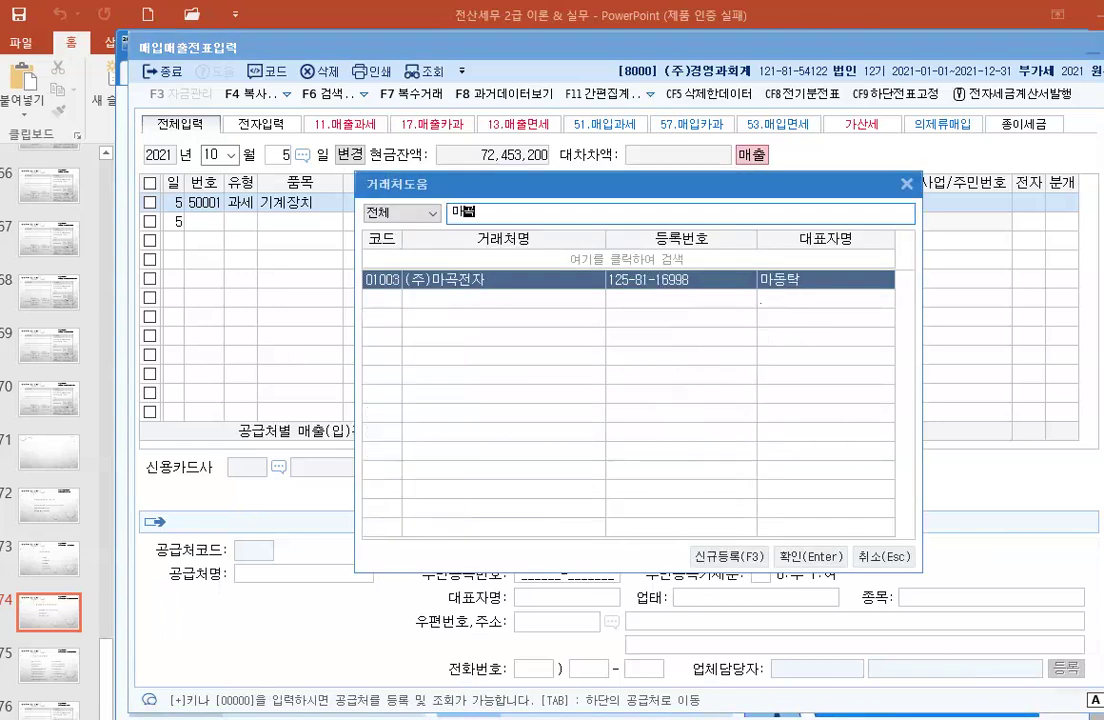
key(Return)
key(Return)
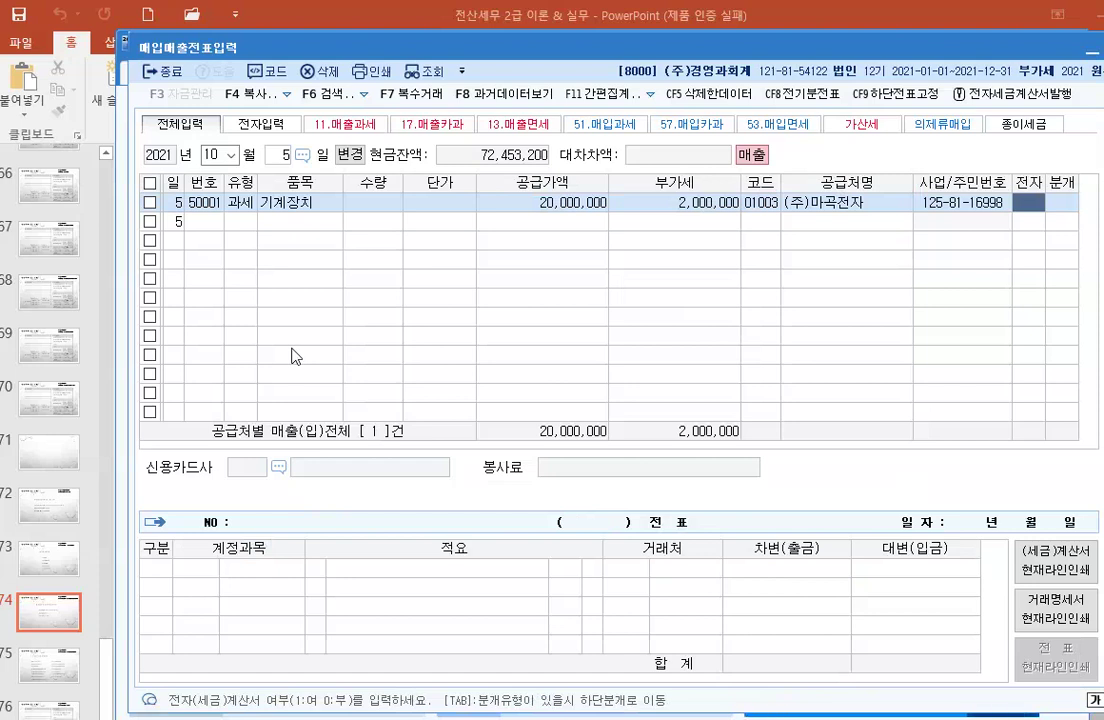
text(3)
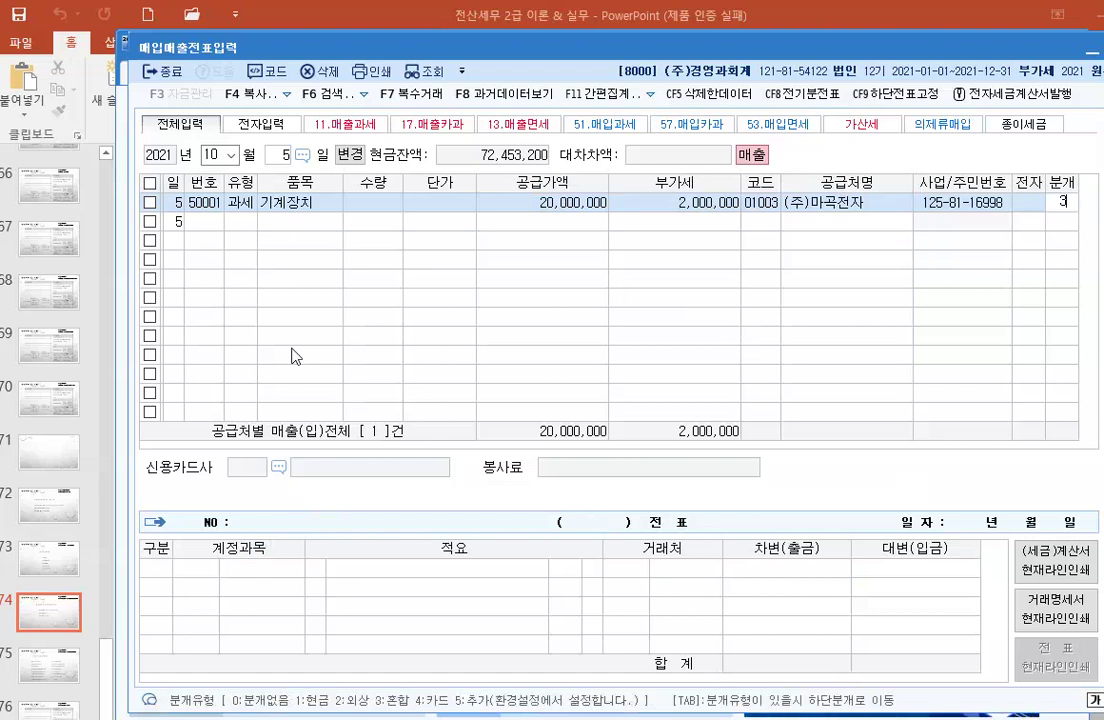
key(Return)
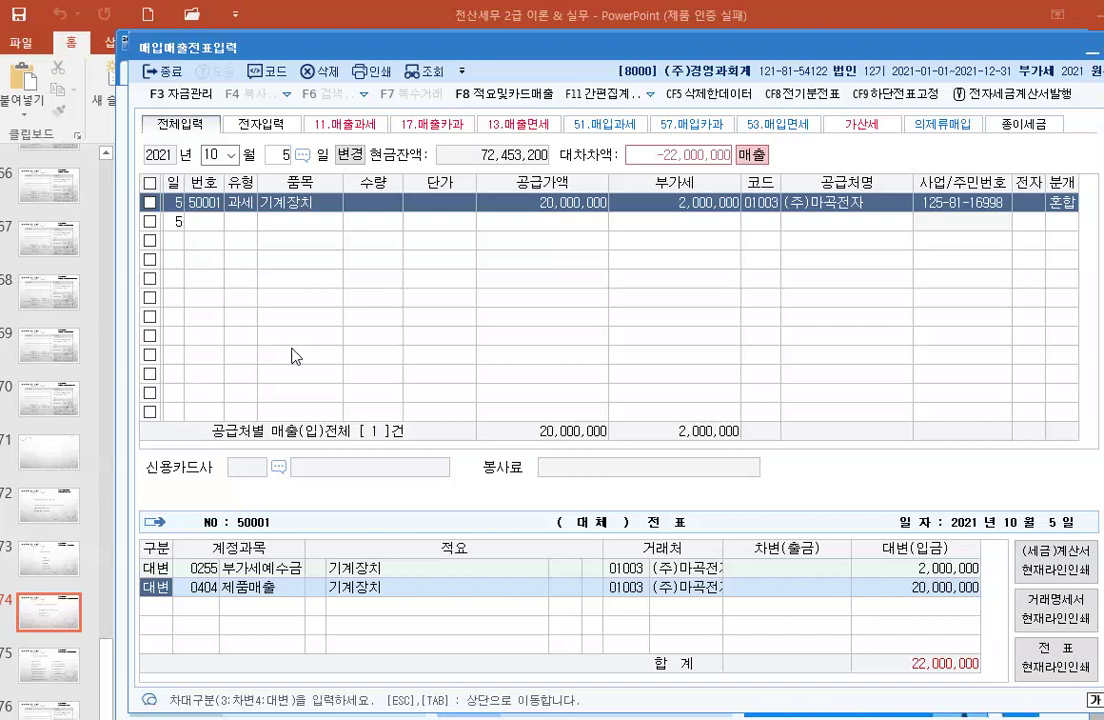
Step: Change the credit line's account to 0206 기계장치 for 25,000,000
key(Return)
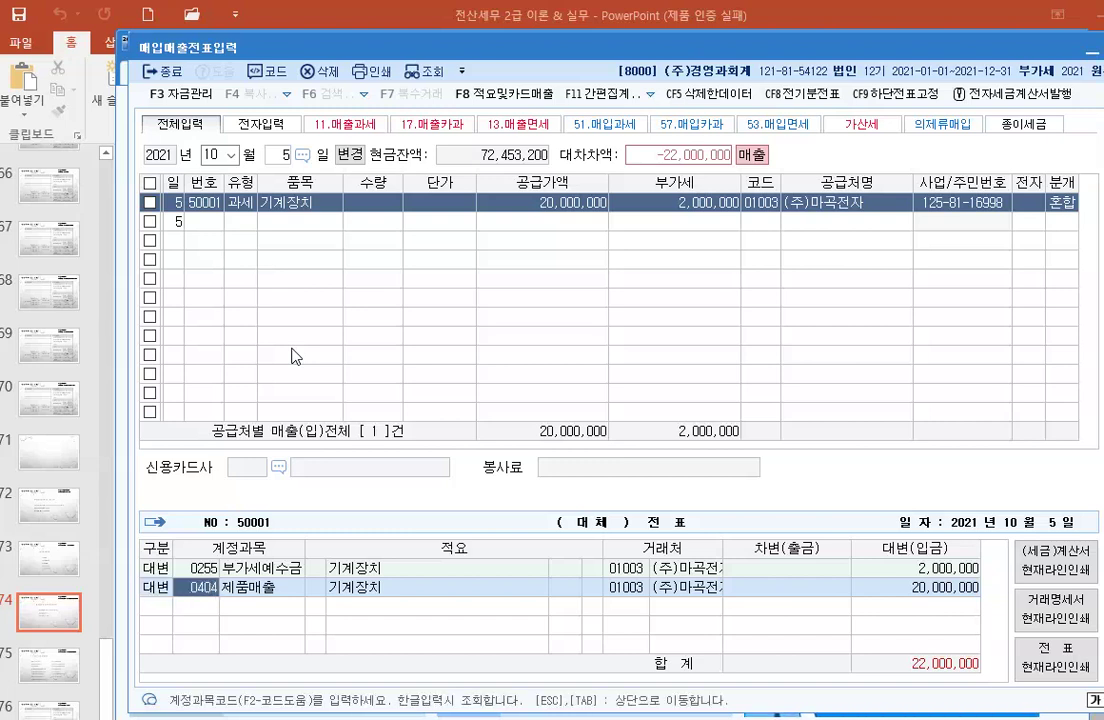
text(206)
key(Return)
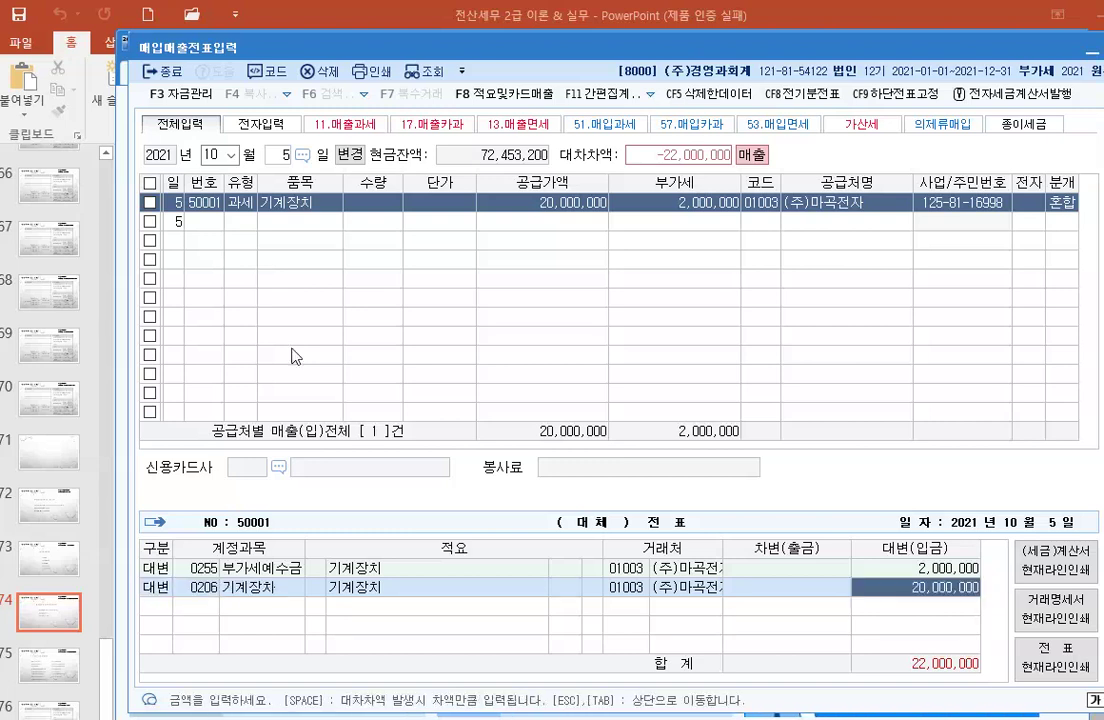
text(25000000)
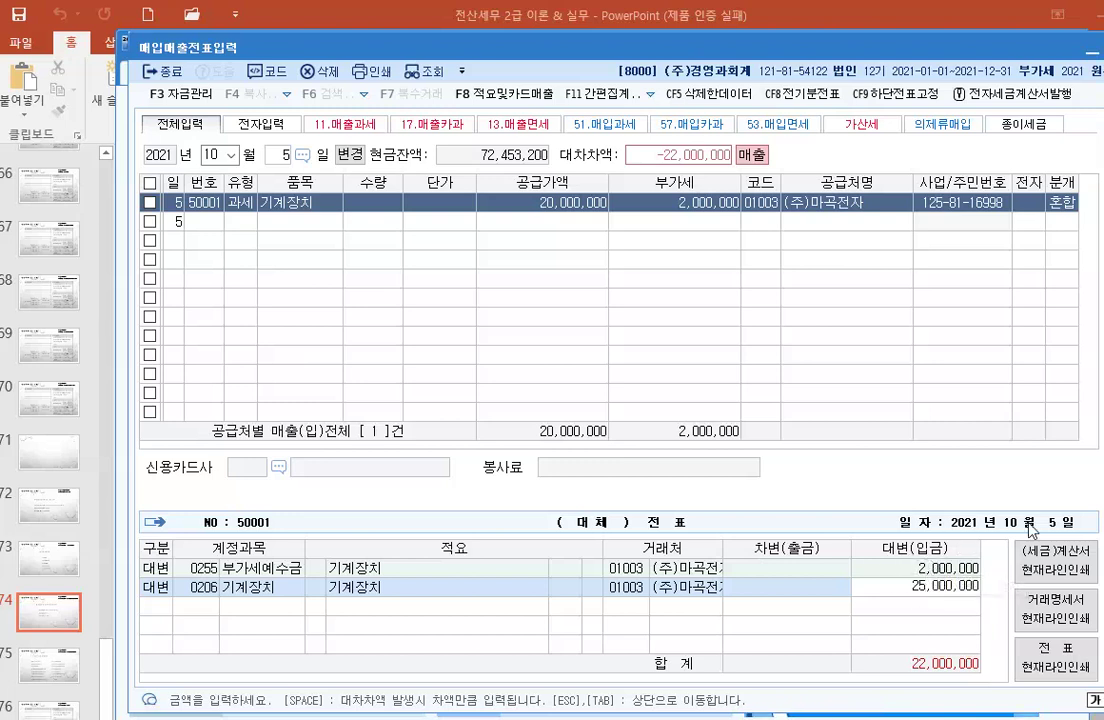
key(Return)
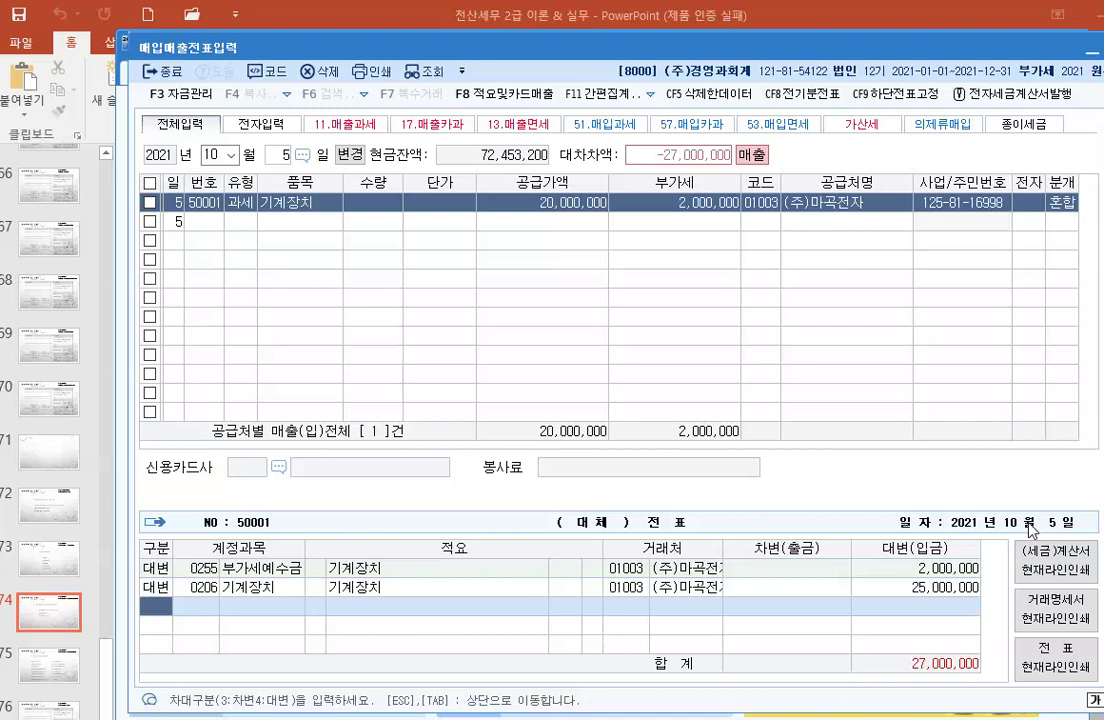
Step: Add a 감가상각누계액 debit line of 5,000,000
text(3)
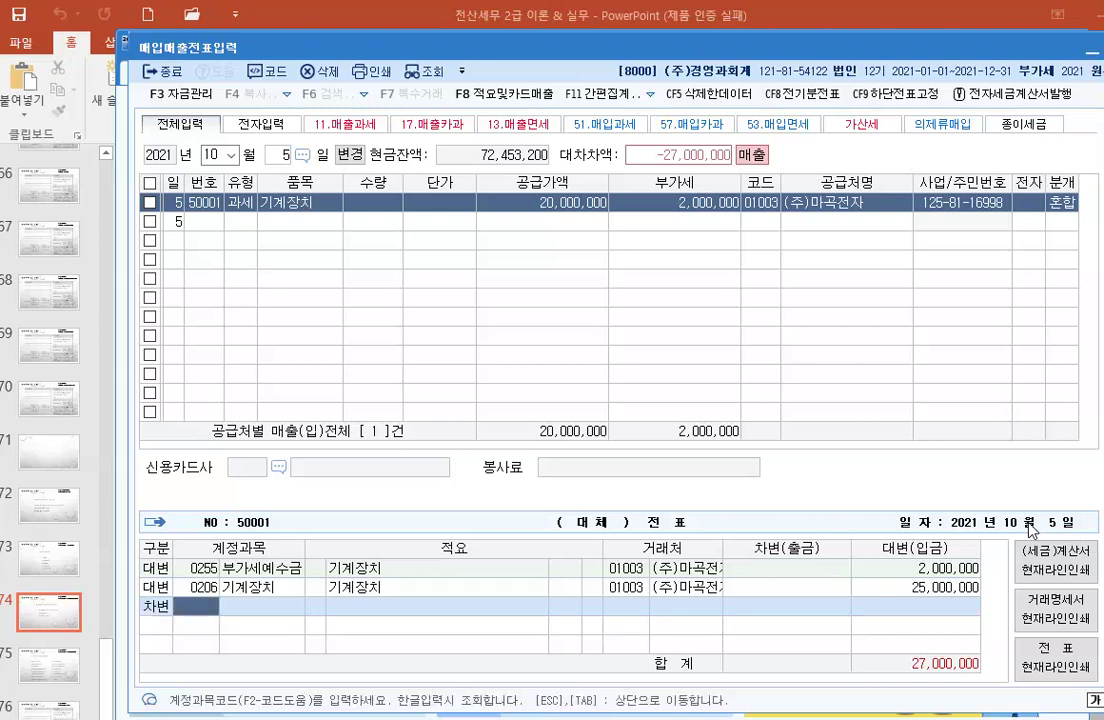
text(207)
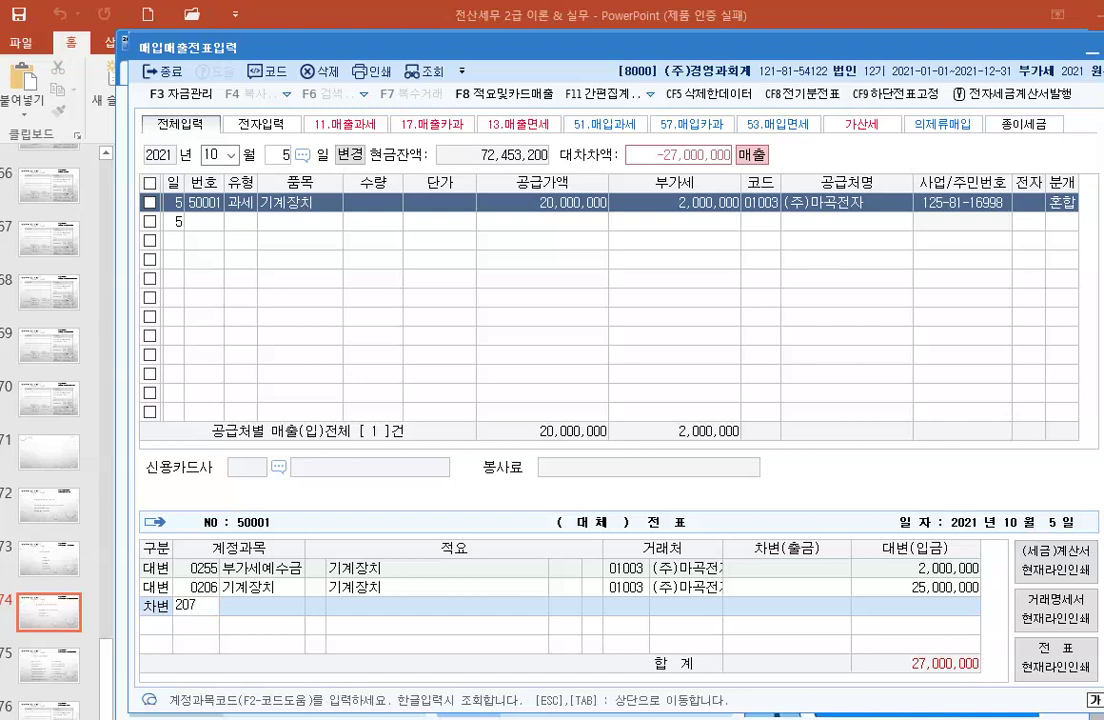
key(Return)
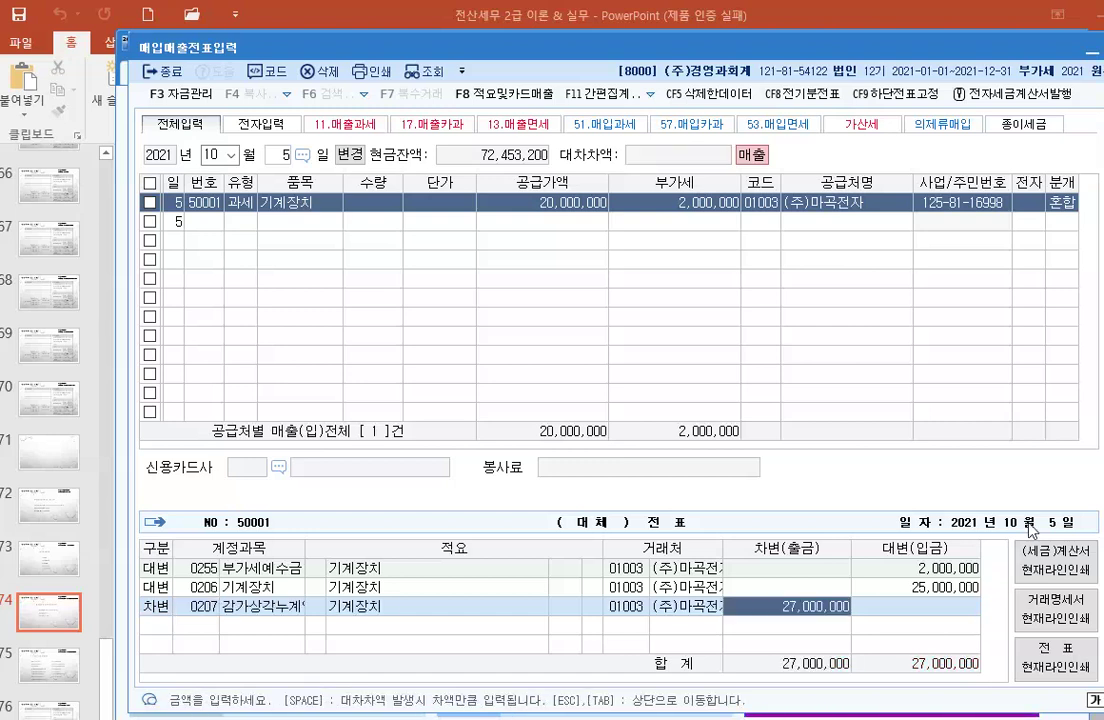
text(5000000)
key(Return)
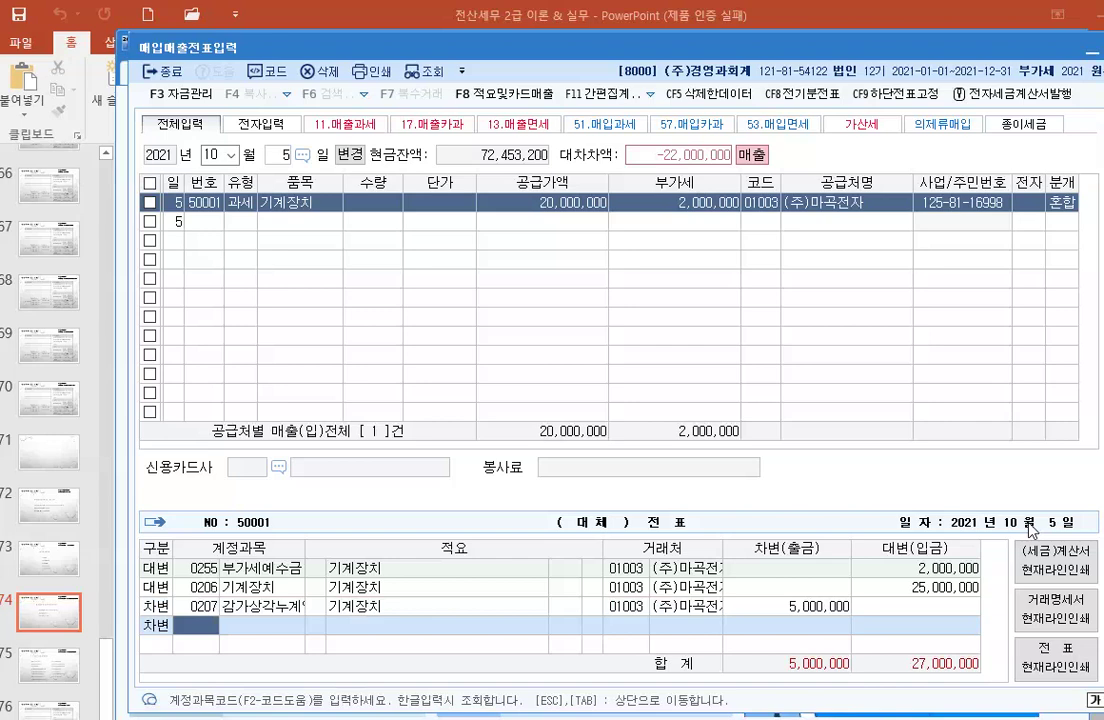
Step: Add debits of 현금 15,000,000 and 미수금 7,000,000, balancing the journal at 27,000,000
text(120)
key(Return)
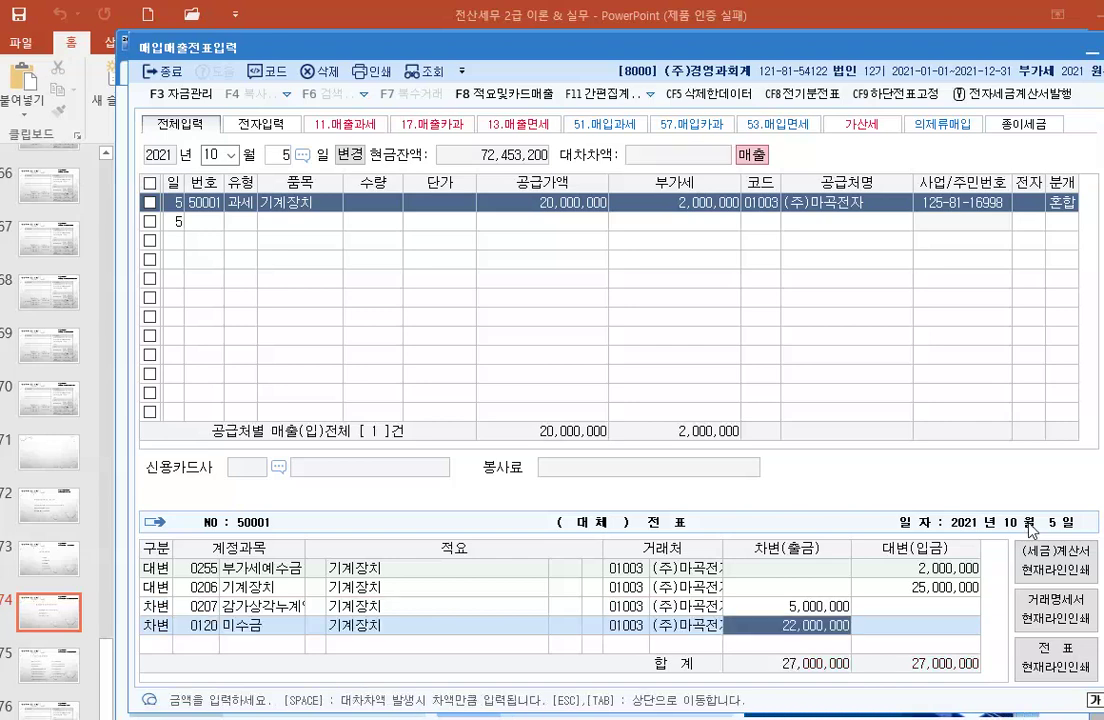
click(197, 625)
text(101)
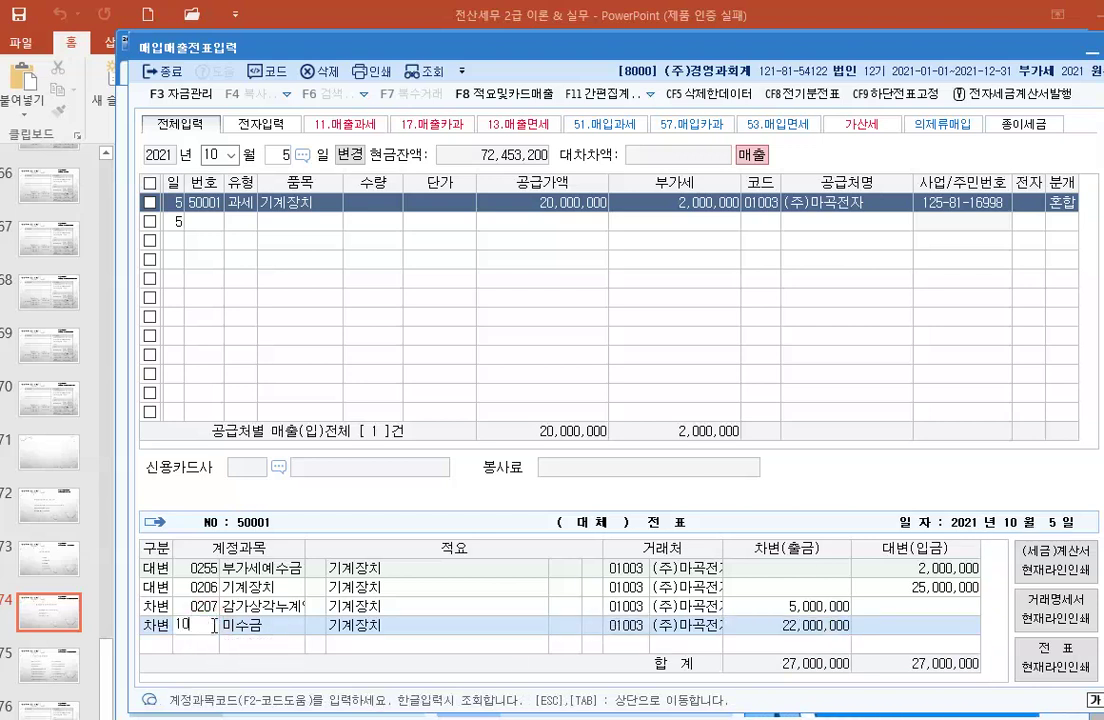
key(Return)
text(15000000)
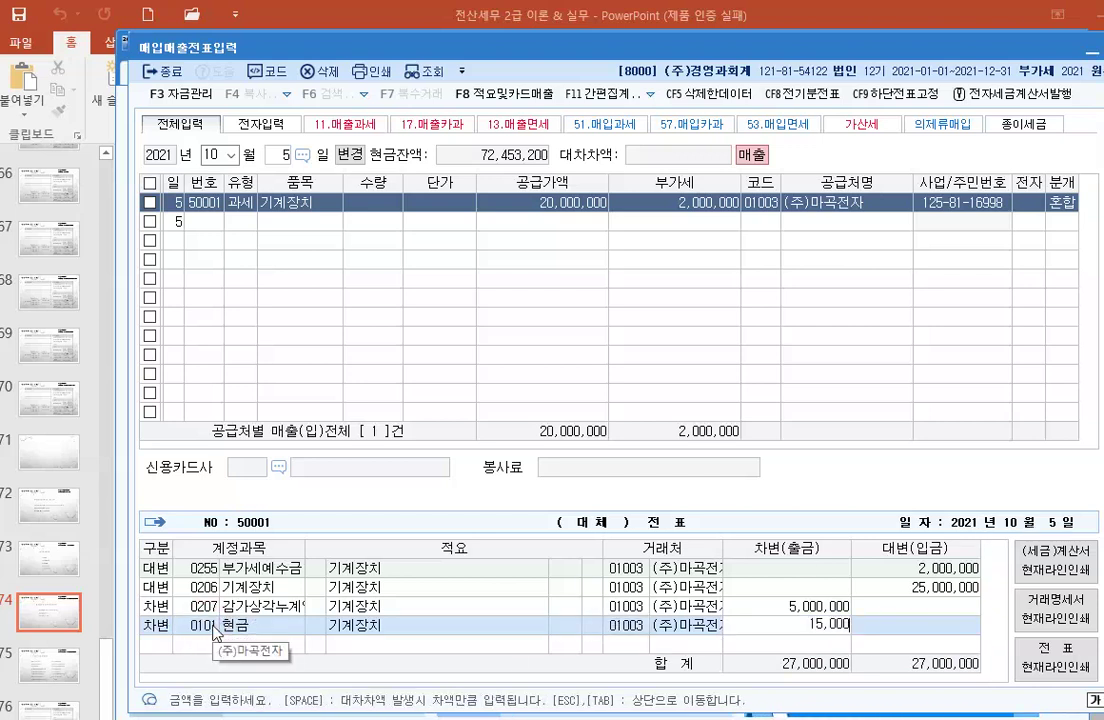
key(Return)
text(3)
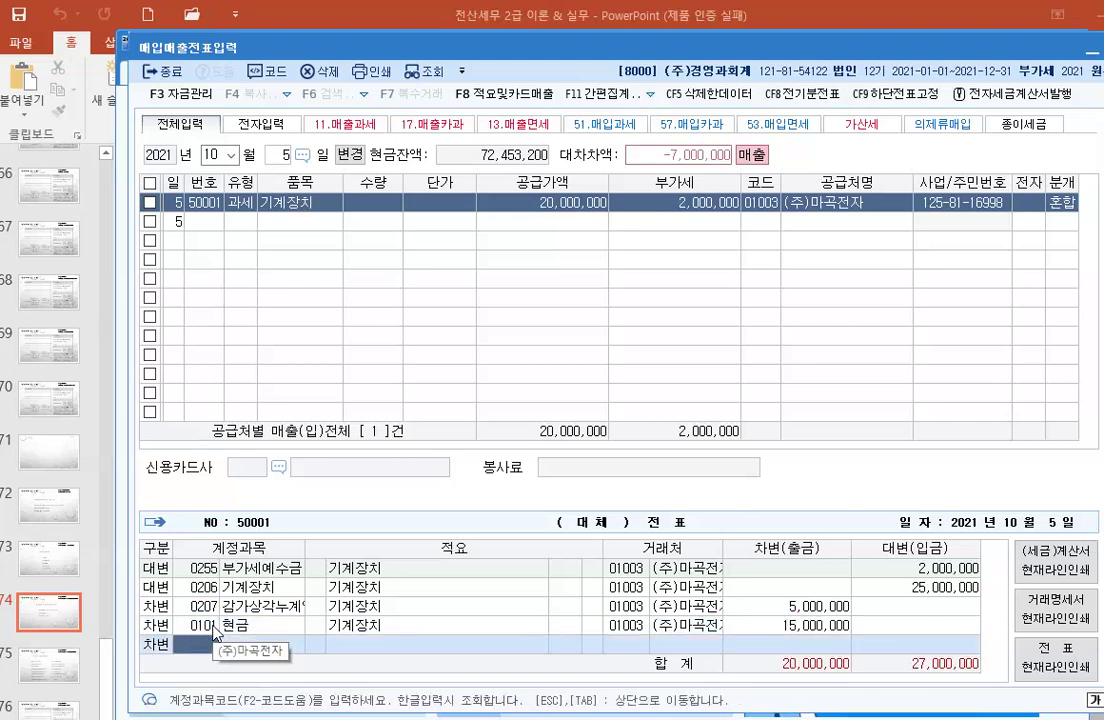
text(120)
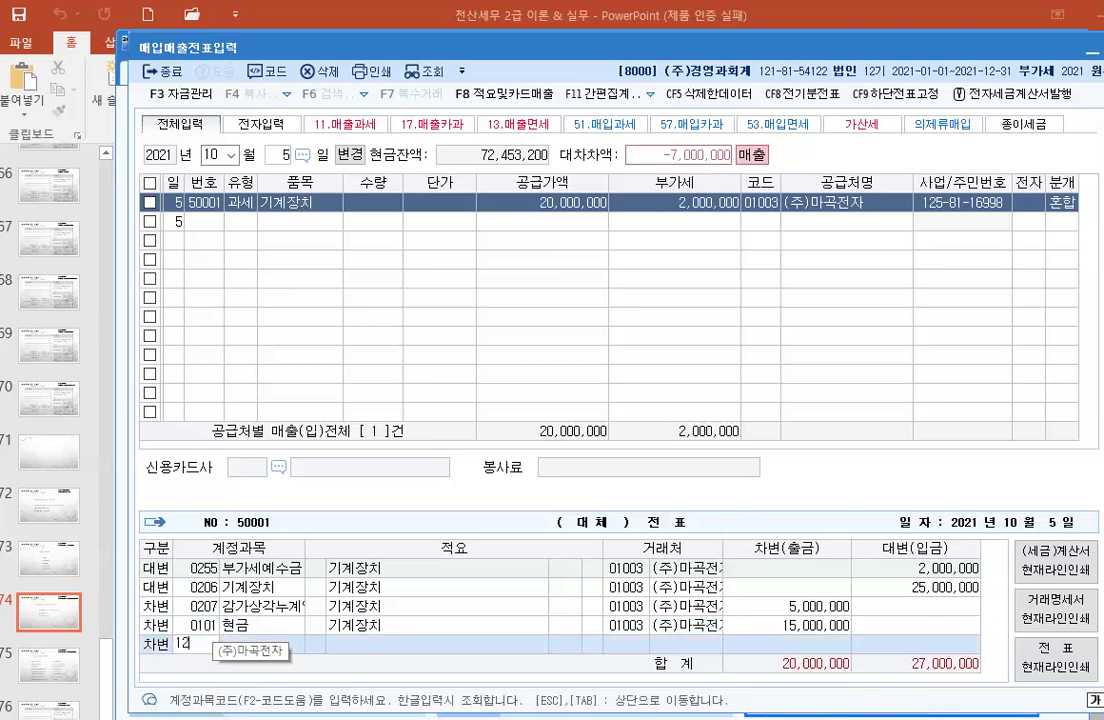
key(Return)
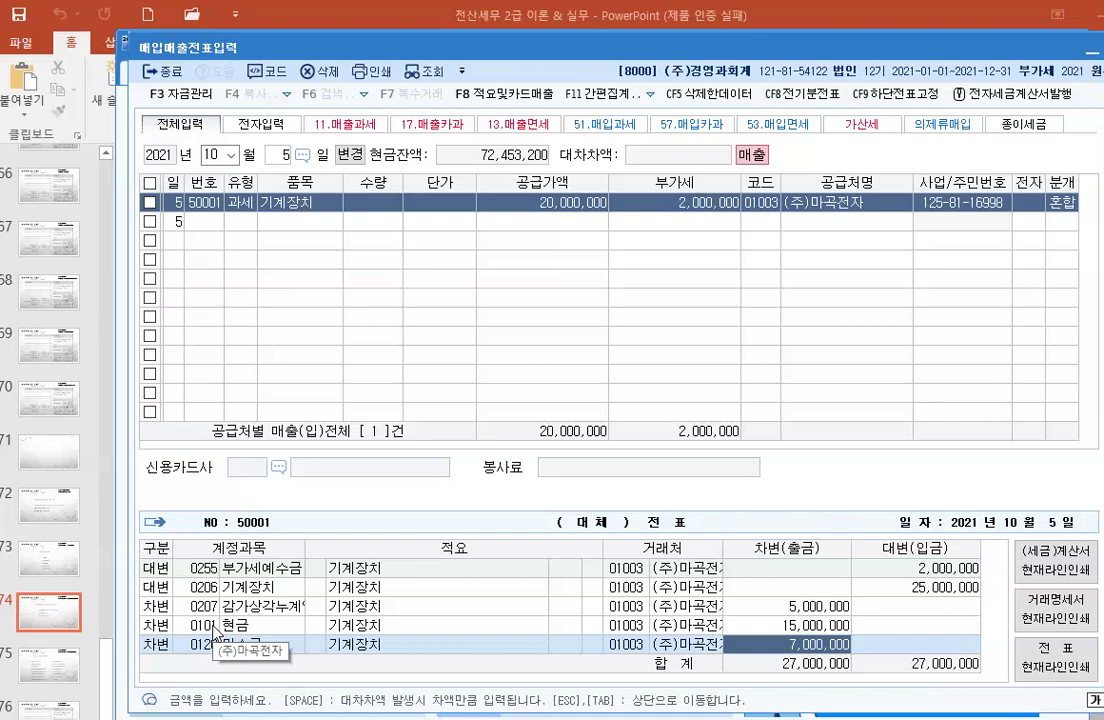
Step: Finish the journal and move to October 6 for the next entry
key(Escape)
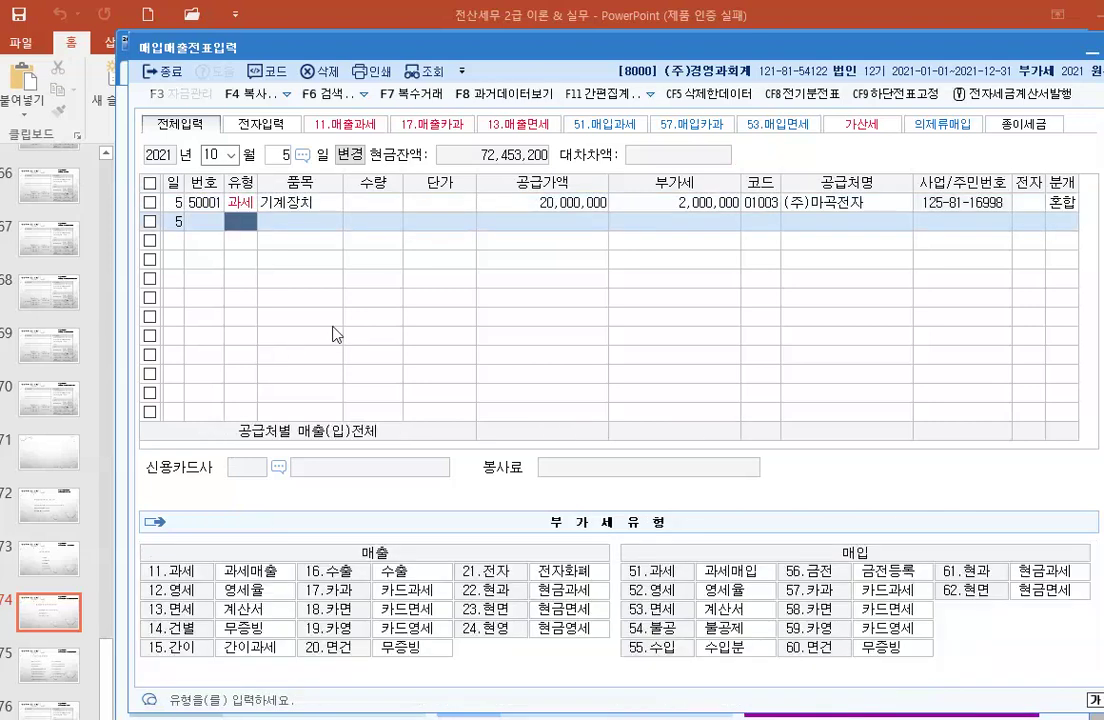
key(Escape)
text(6)
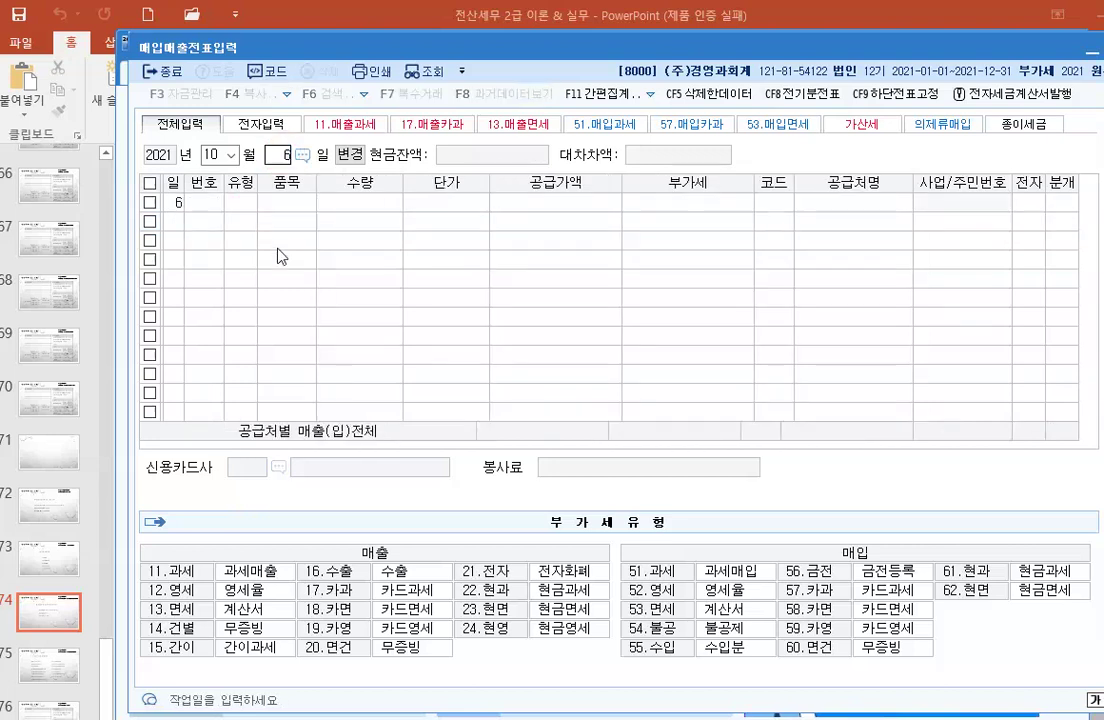
key(Return)
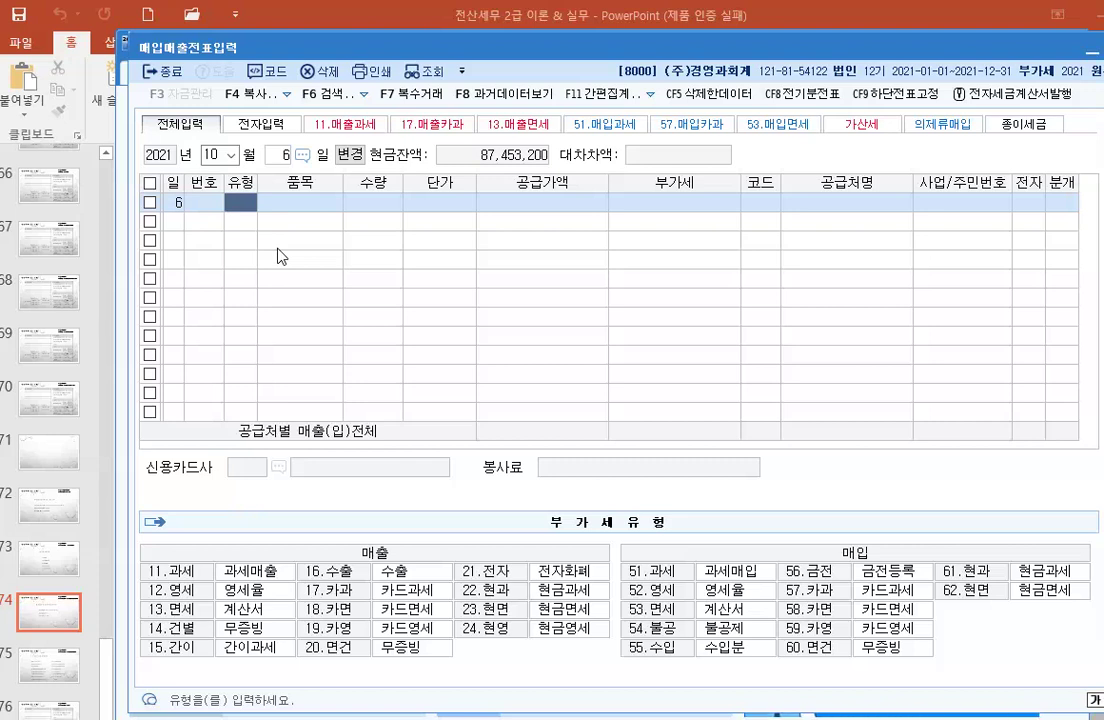
Step: Enter an October 6 type-11 과세 sale of 폐지 with supply value 3,000,000 and VAT 300,000
text(11)
key(Return)
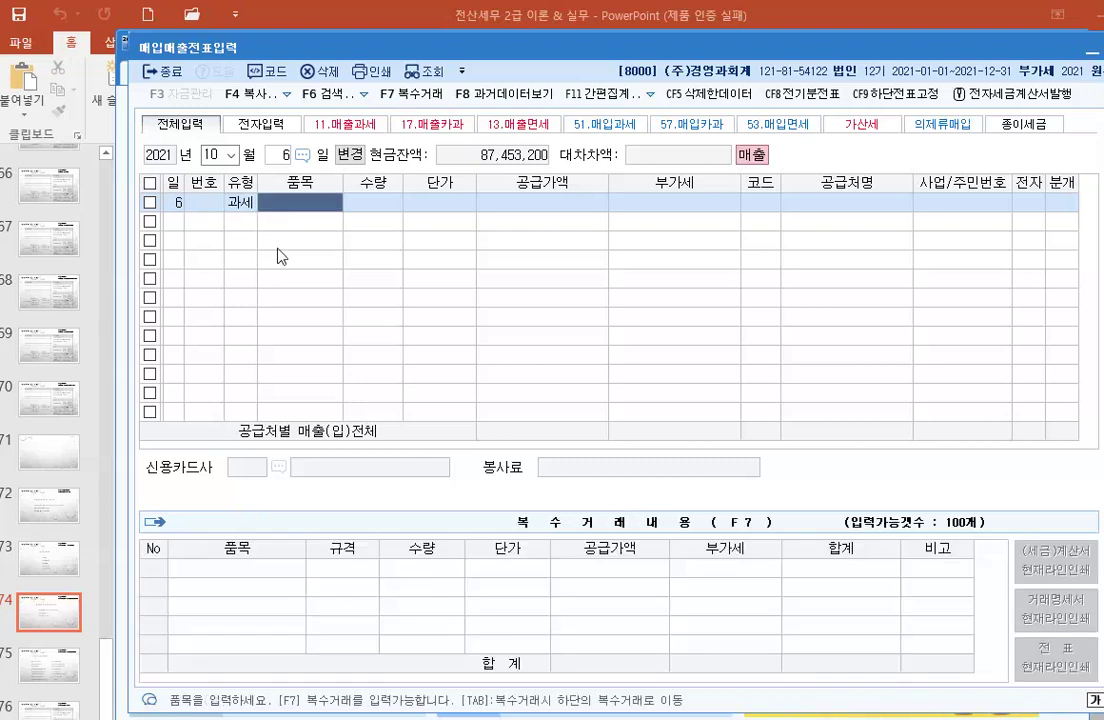
text(폐지)
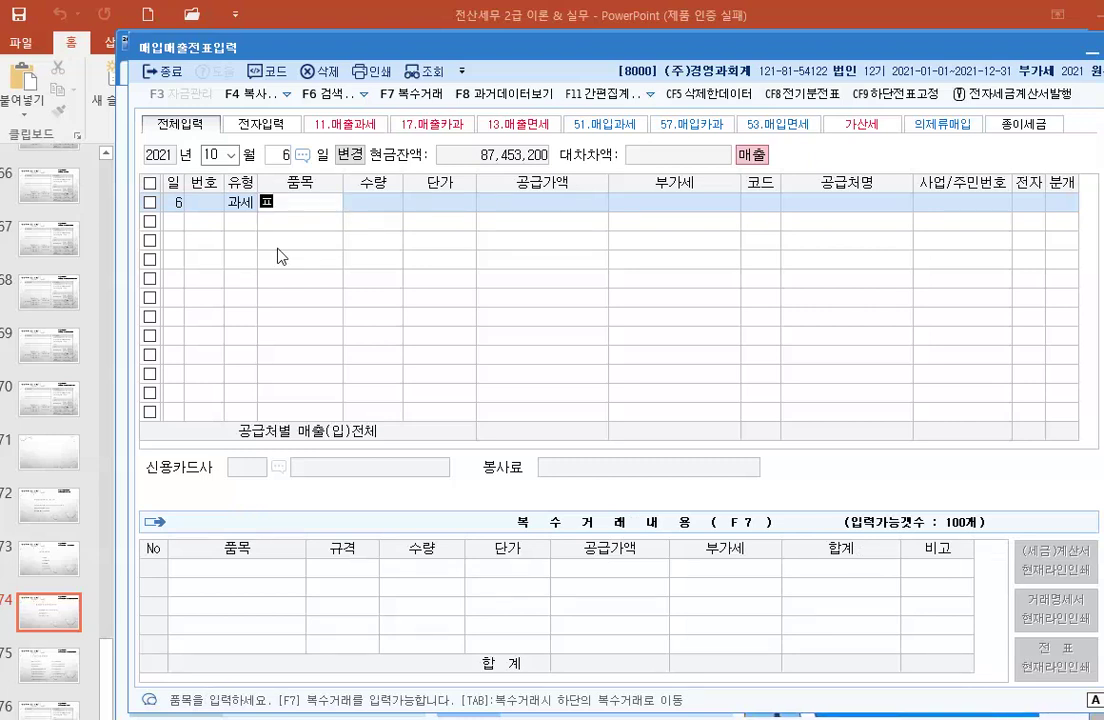
key(Return)
key(Return)
key(Return)
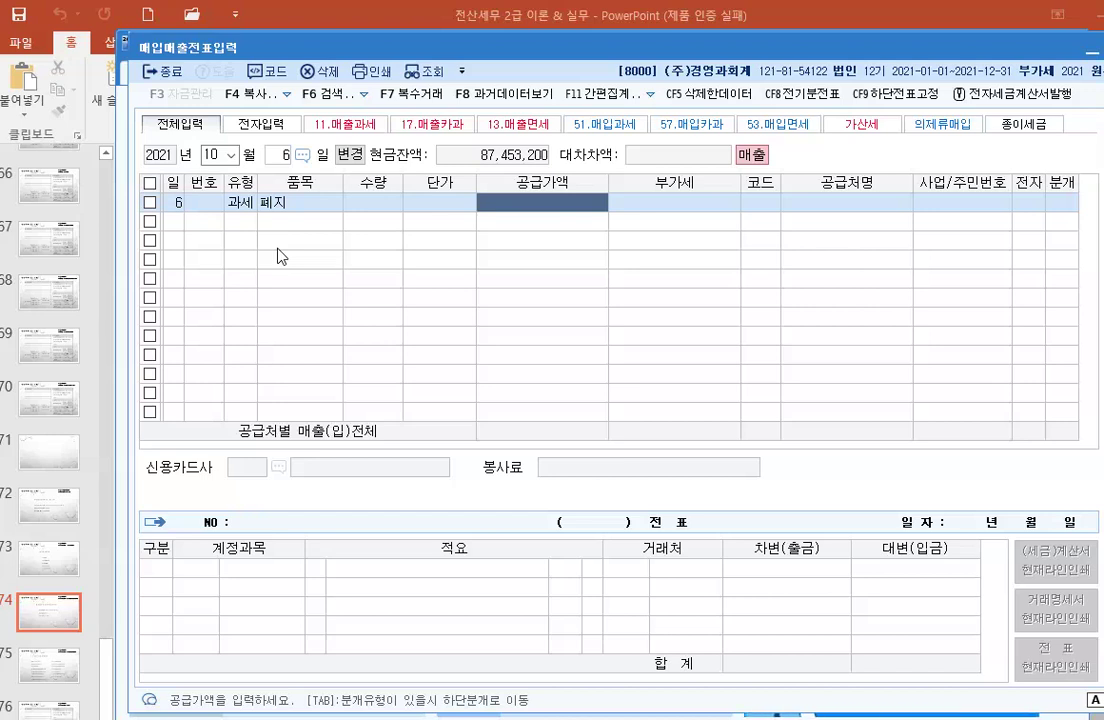
text(3000000)
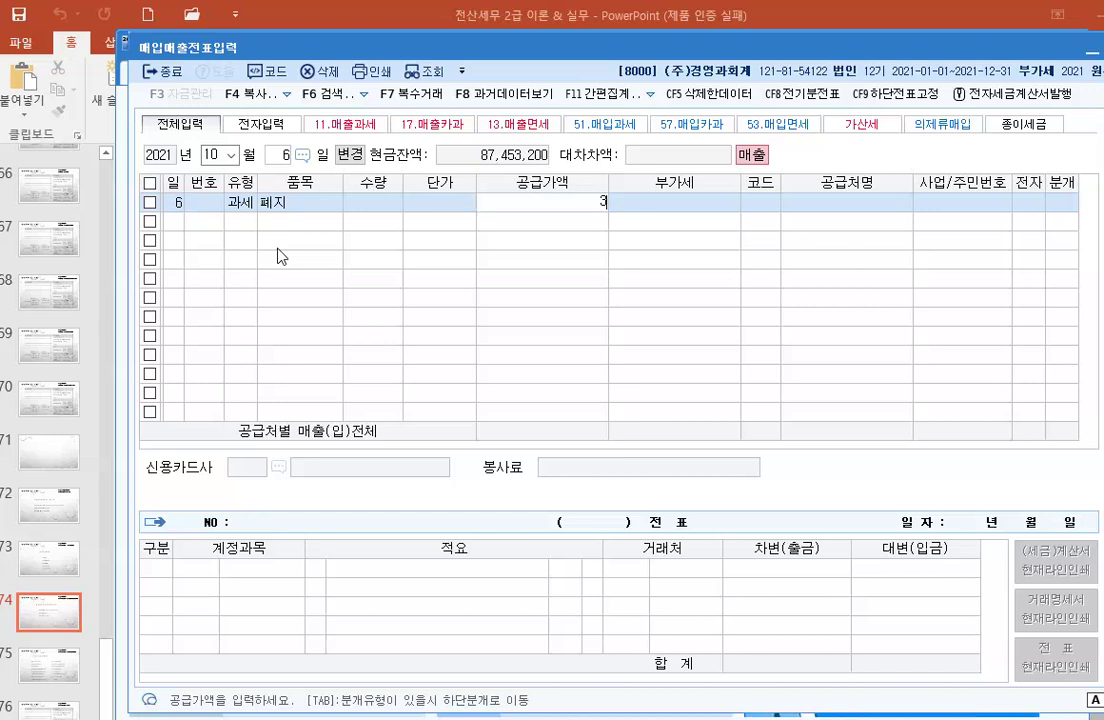
key(Return)
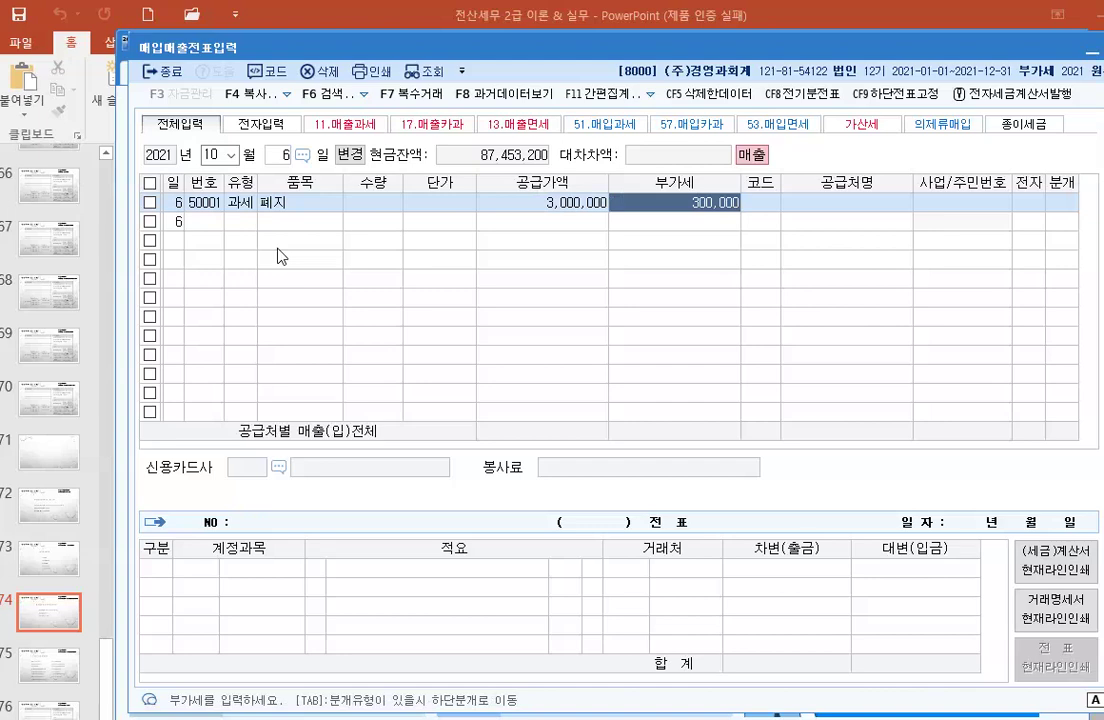
key(Return)
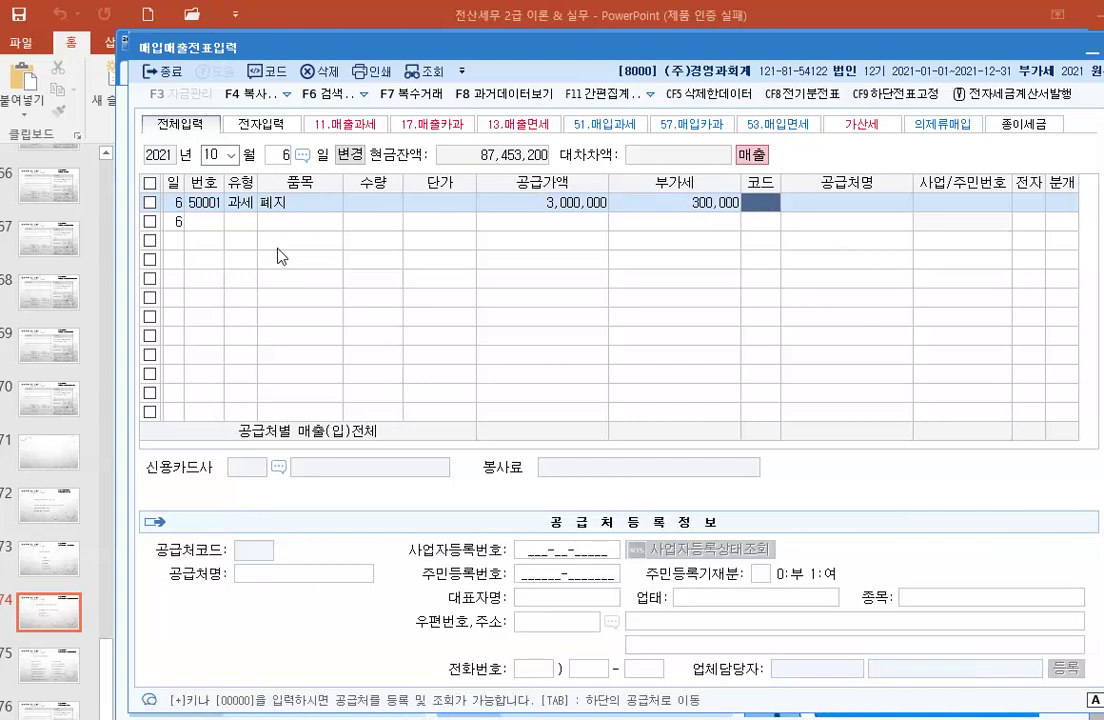
Step: Start registering new customer code 01200 named (주)대일재활용 from the customer lookup
key(F2)
key(F3)
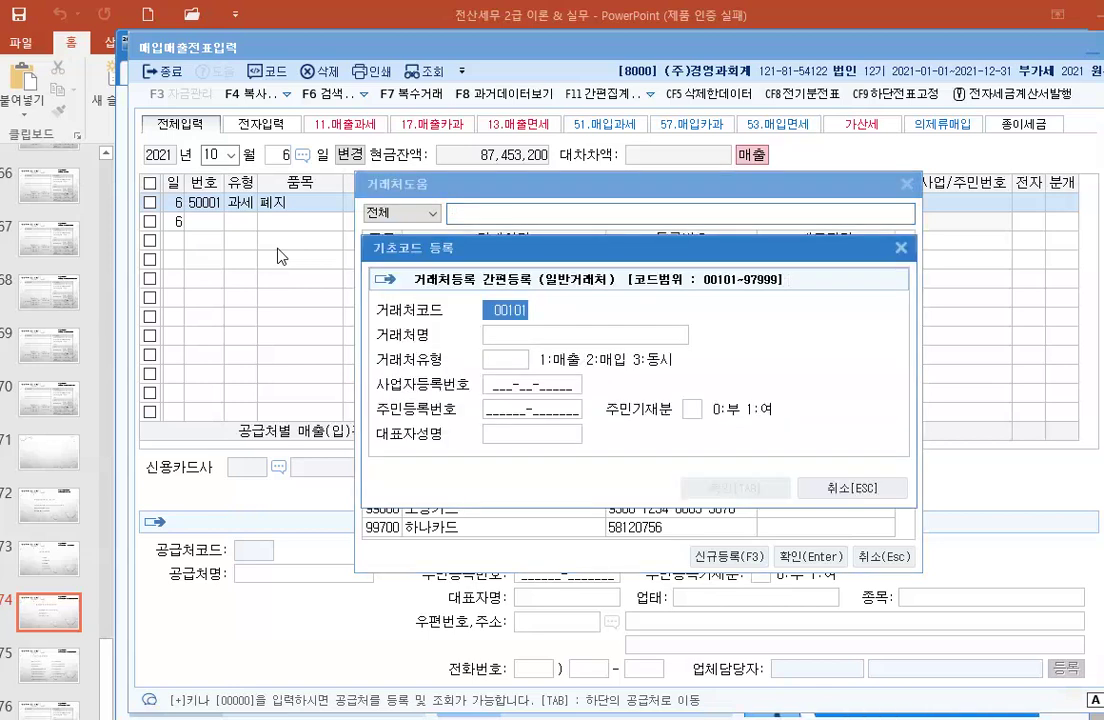
key(BackSpace)
text(1200)
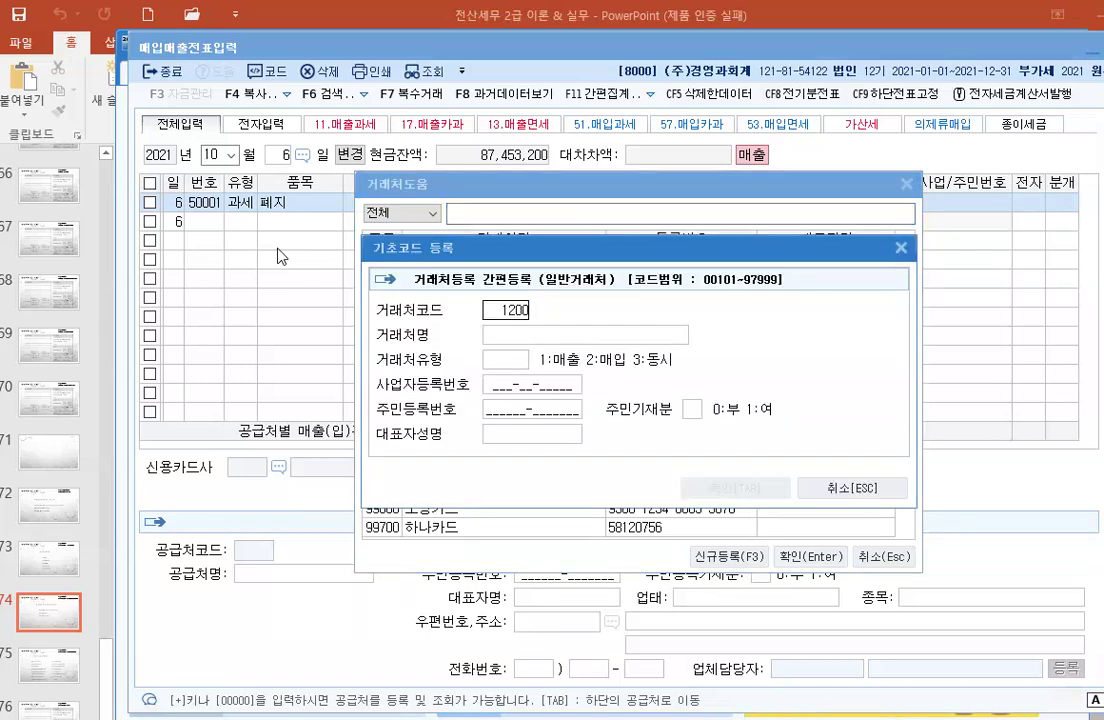
key(Return)
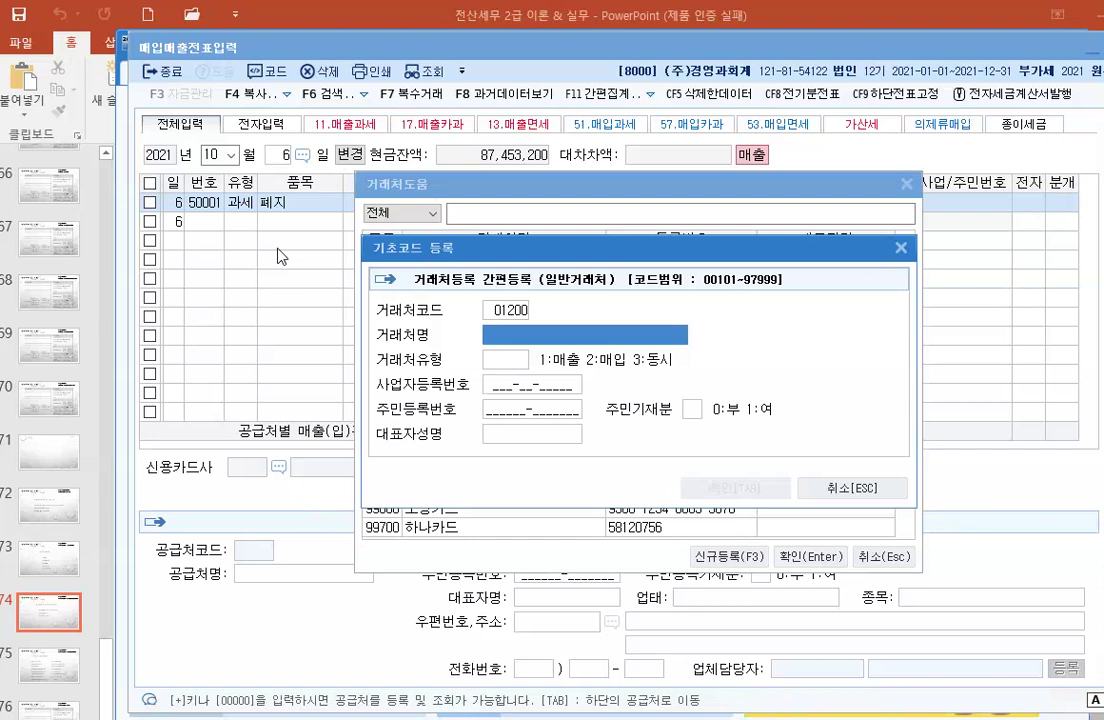
text((주)
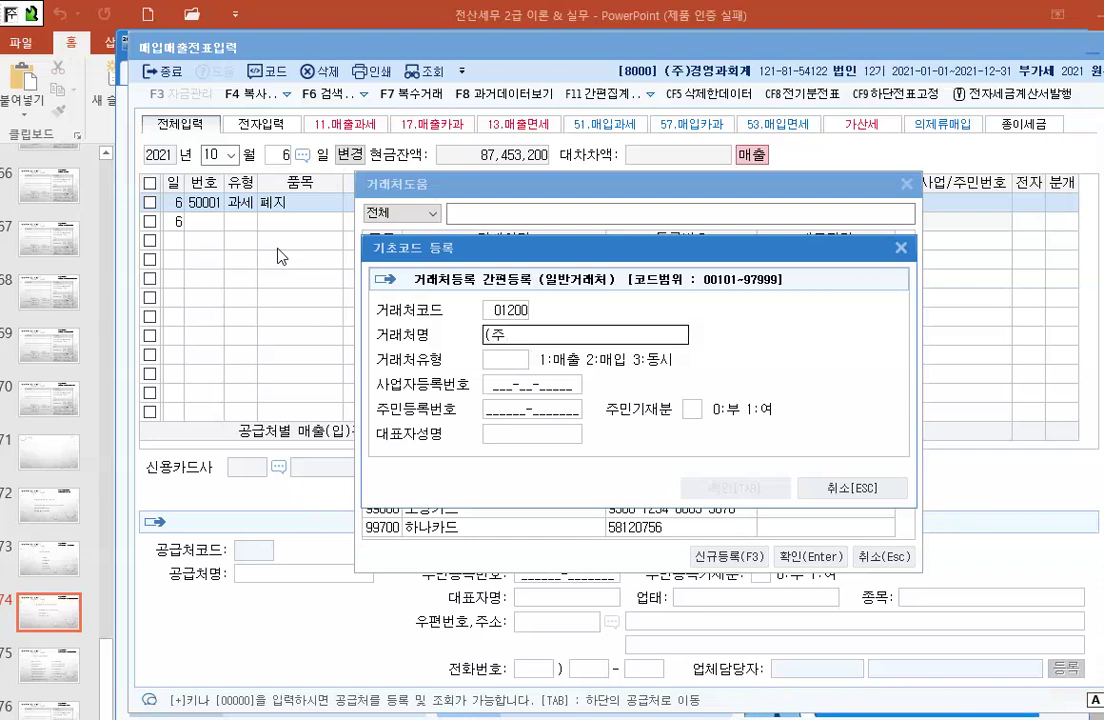
text())
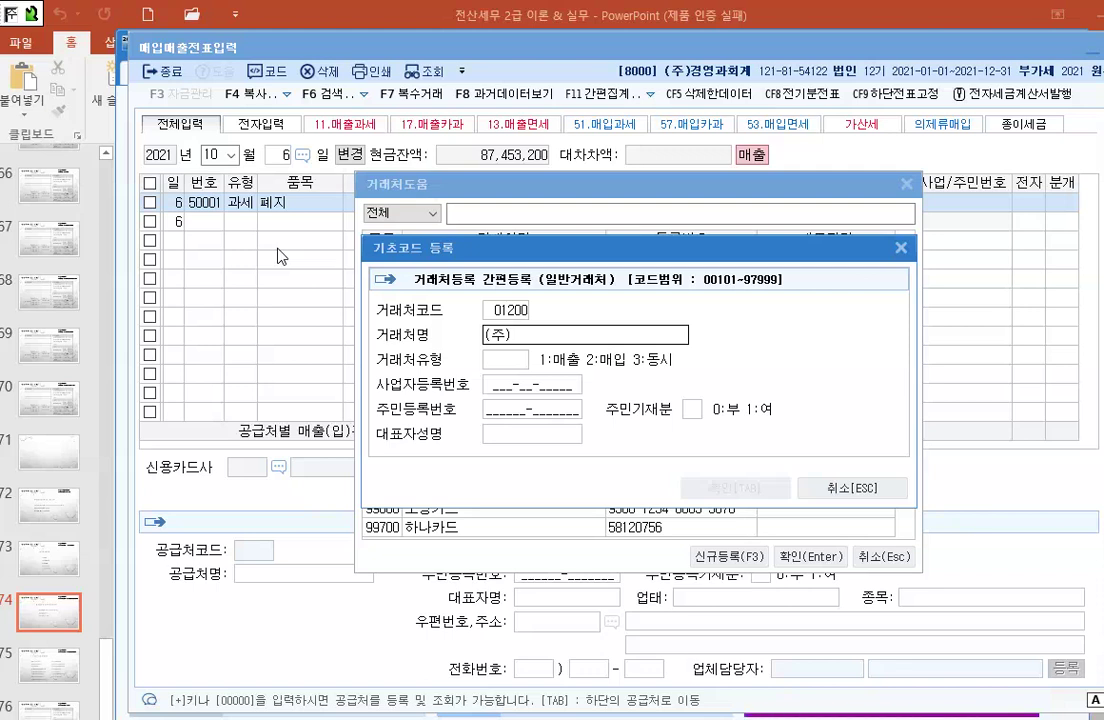
text(대일ㅈ)
text(재활용)
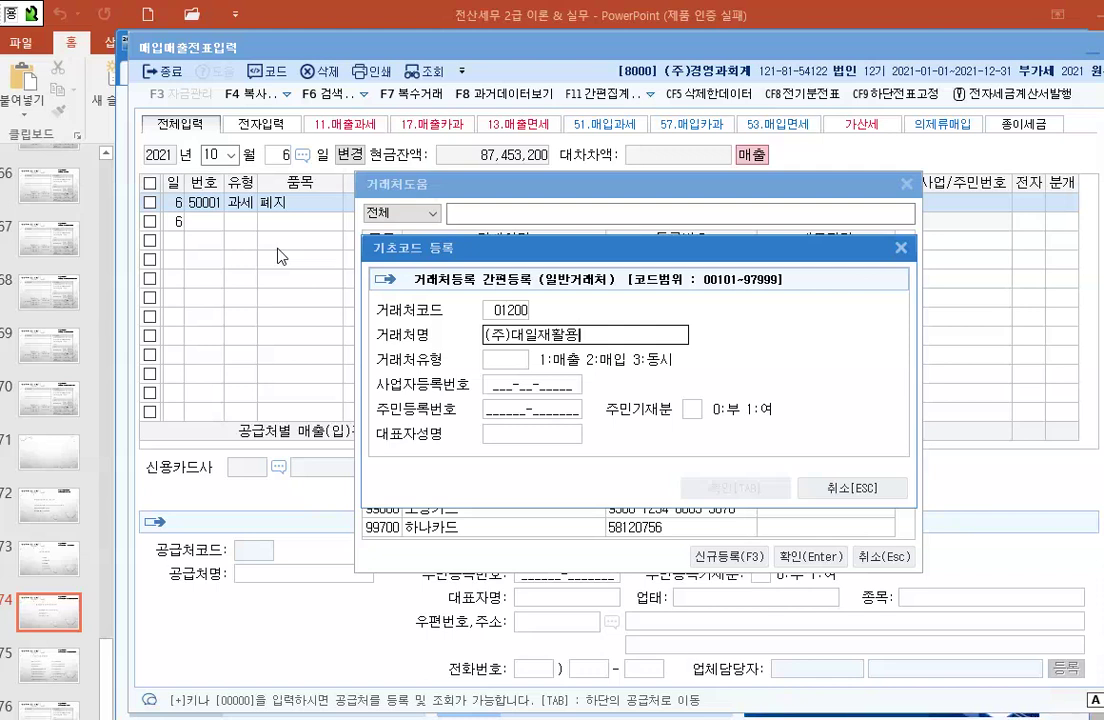
key(Return)
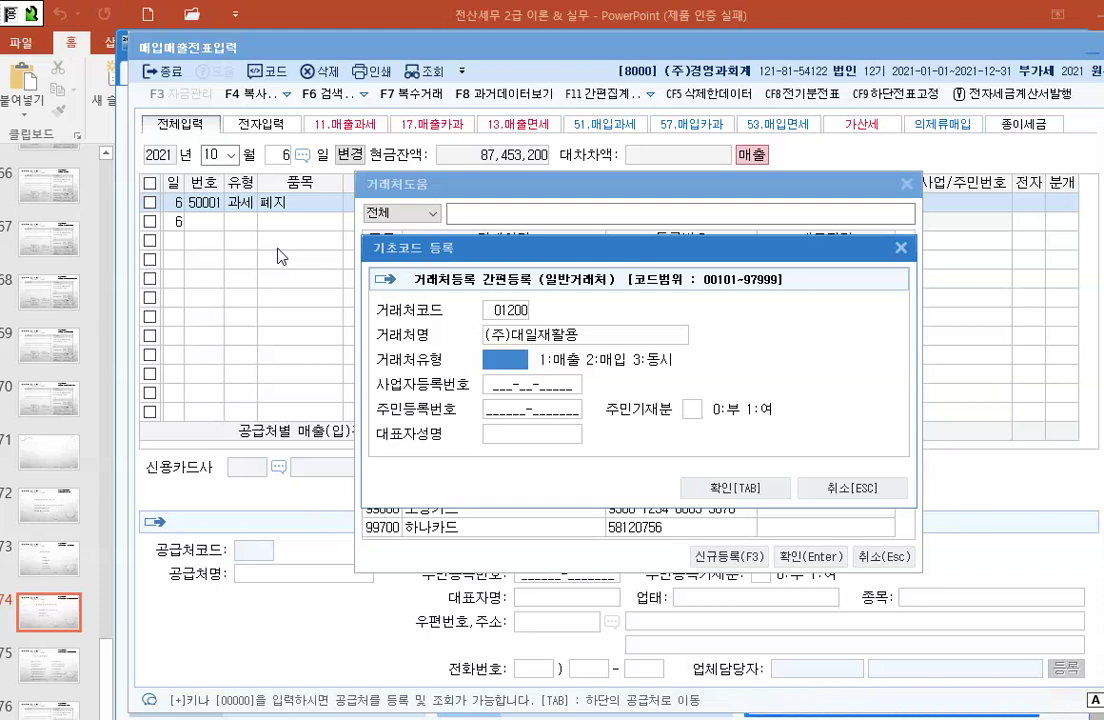
Step: Set the customer type to 3 동시, enter its business registration number and representative, and confirm
text(3)
key(Return)
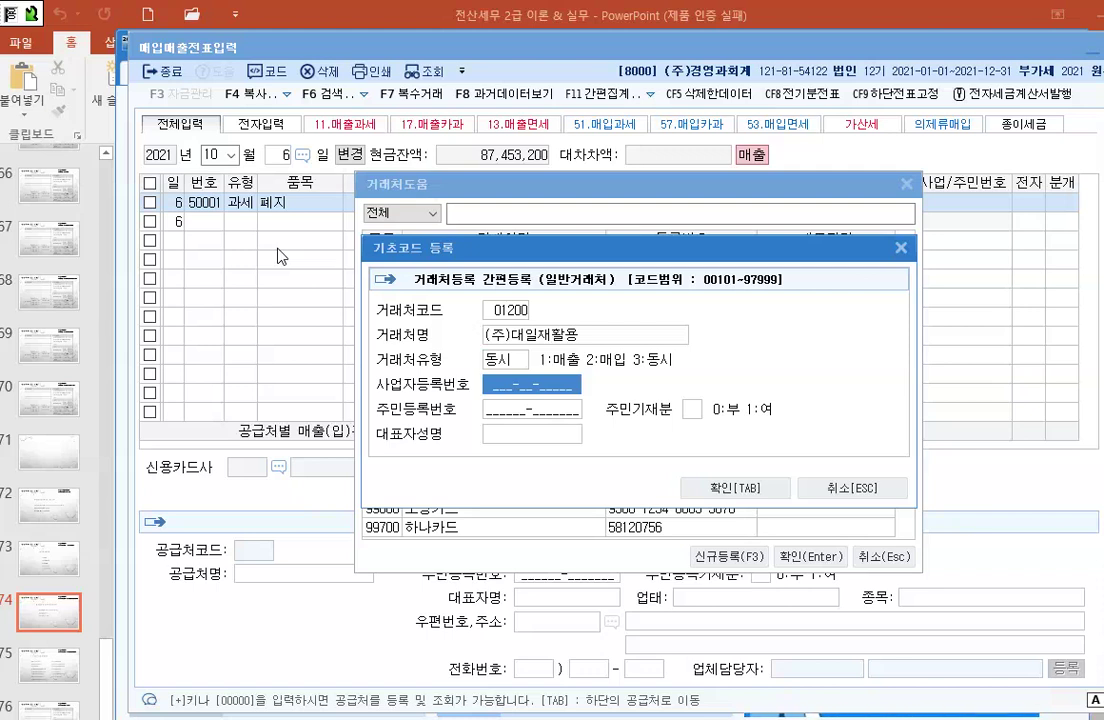
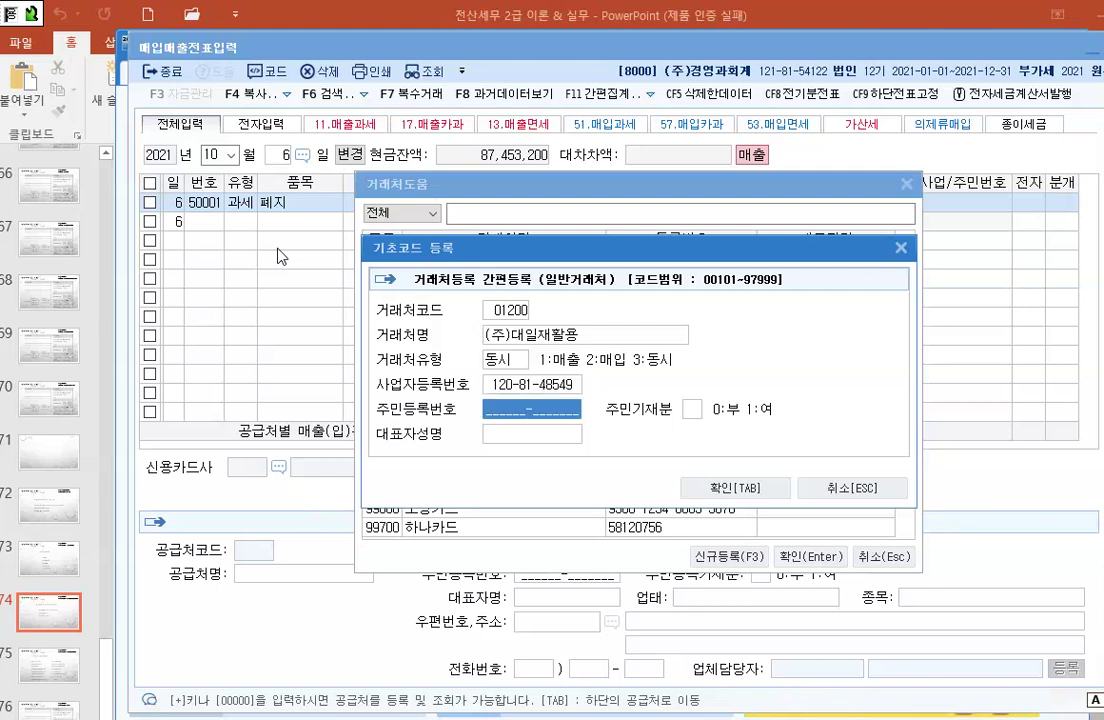
key(Return)
key(Return)
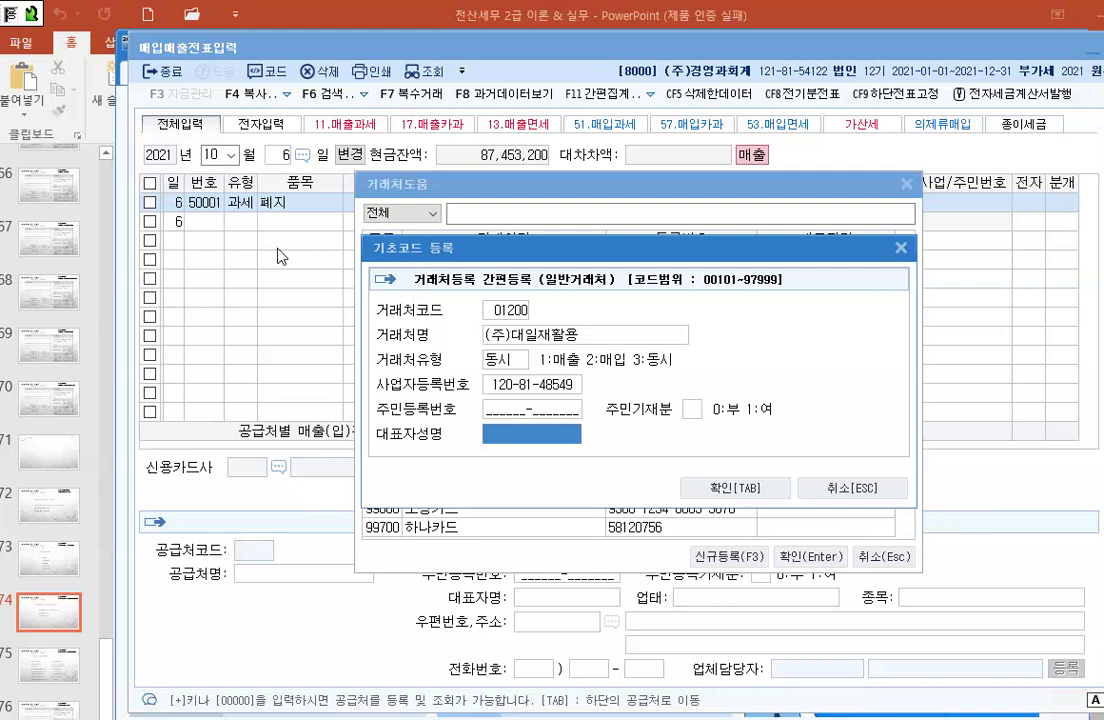
text(안환경)
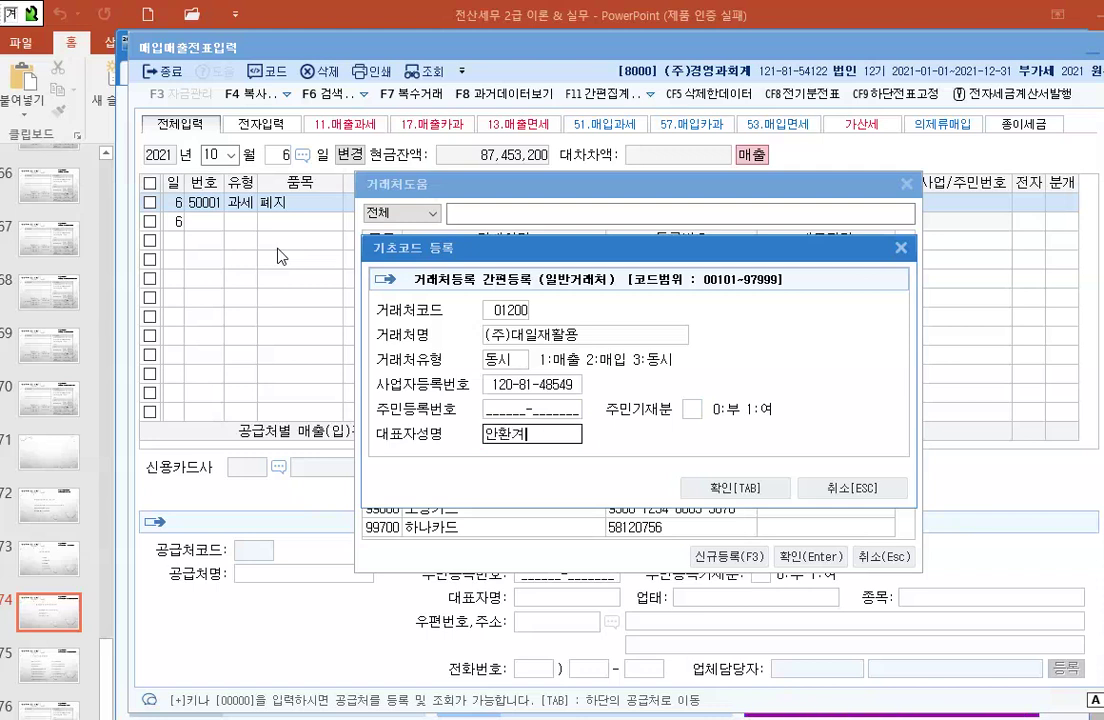
key(Return)
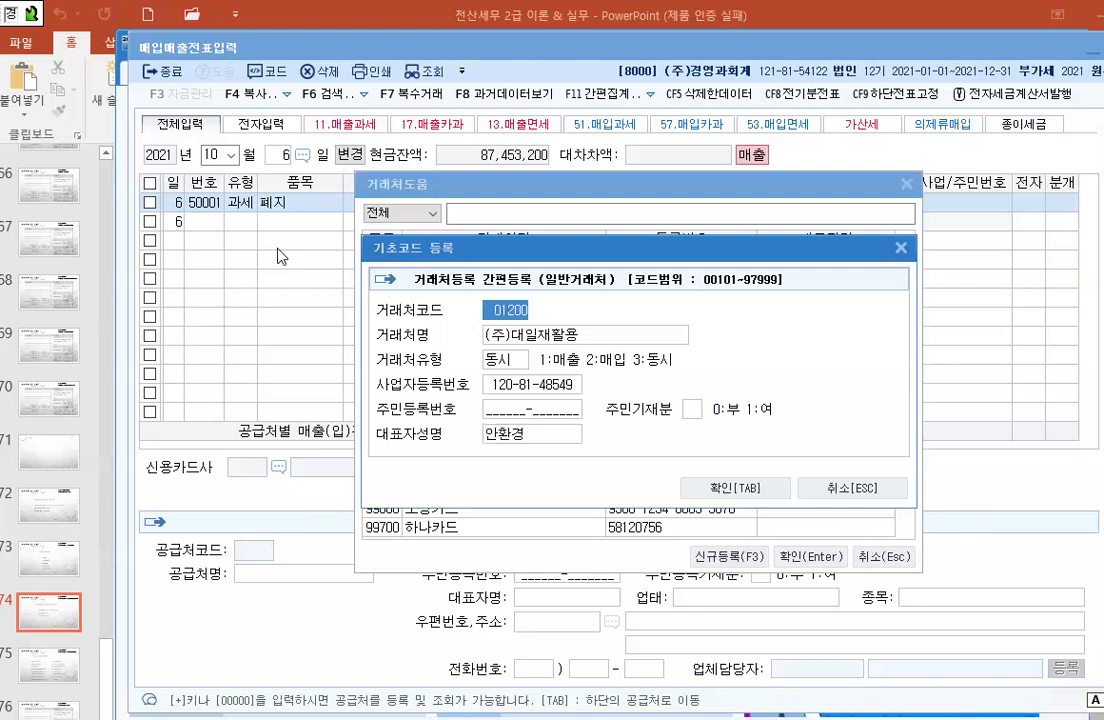
click(717, 487)
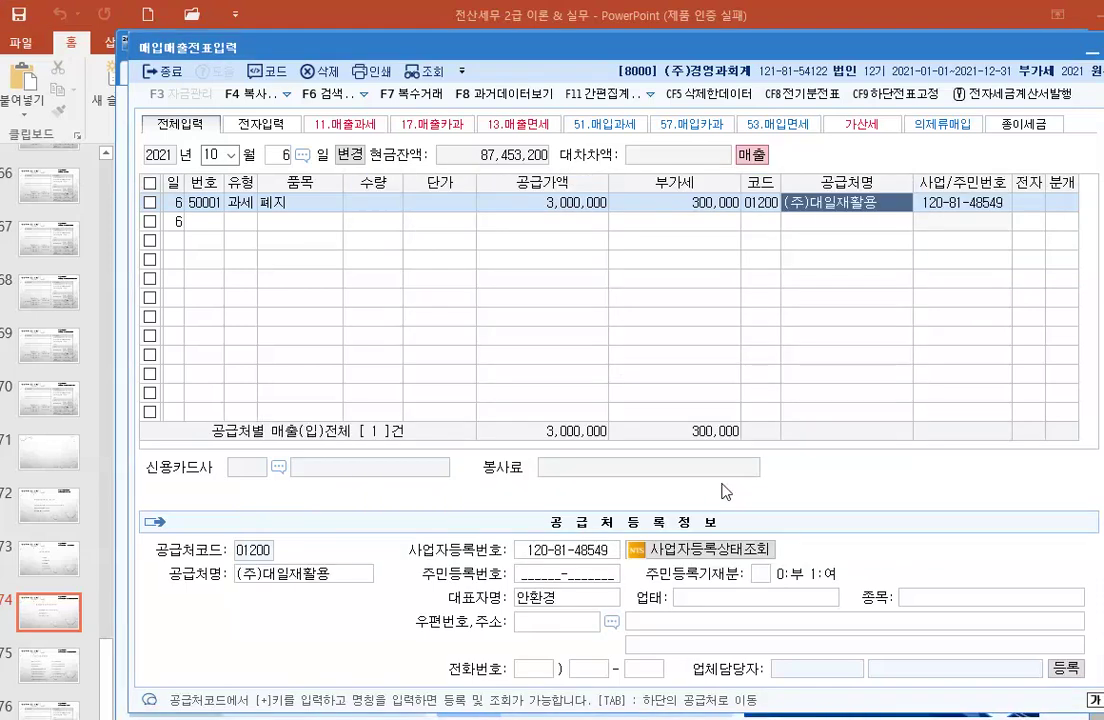
Step: Leave 전자 blank, choose 분개 3 혼합, and replace the sales account with 0930 잡이익
key(Return)
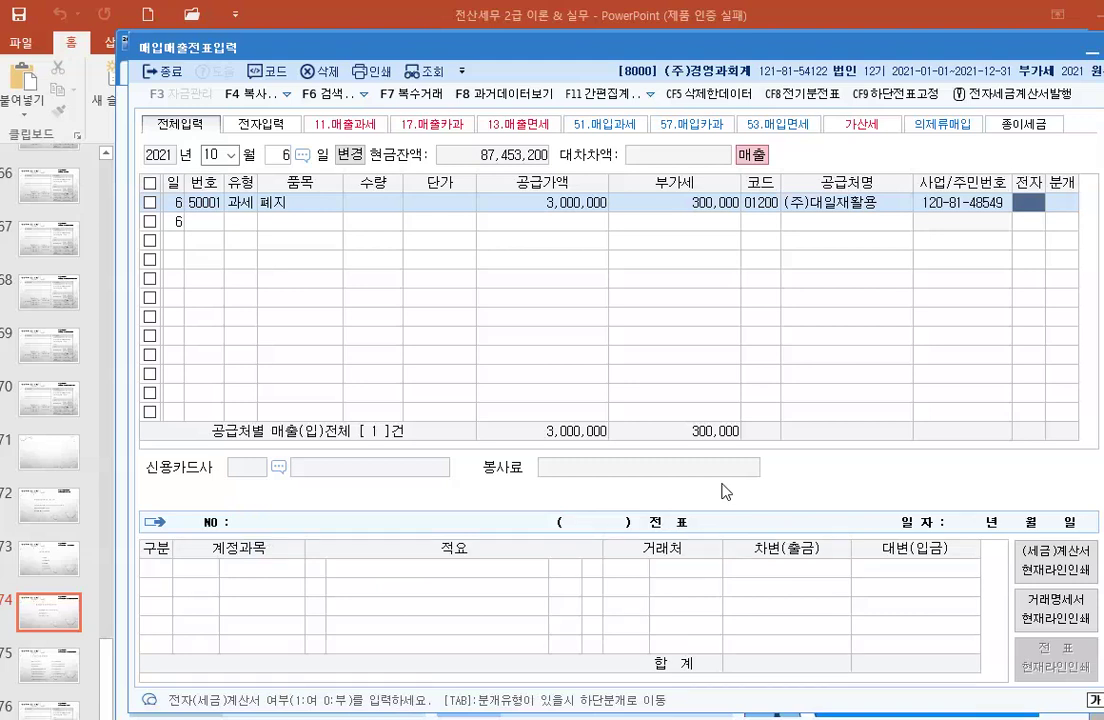
key(Return)
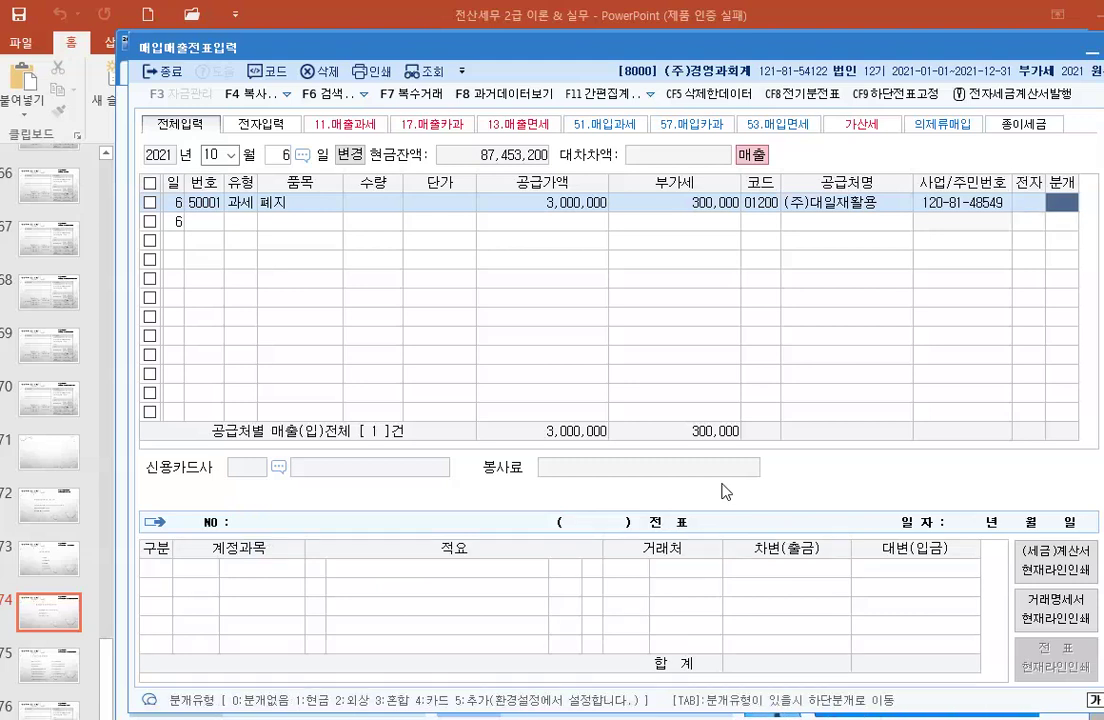
text(3)
key(Return)
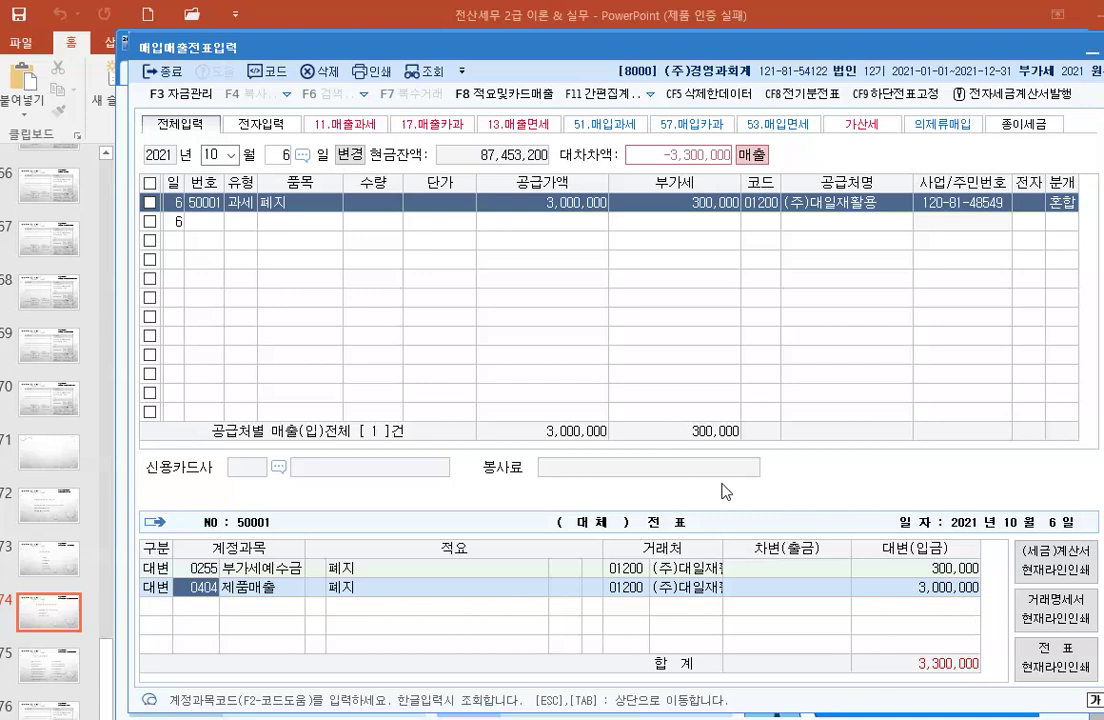
text(잡이익)
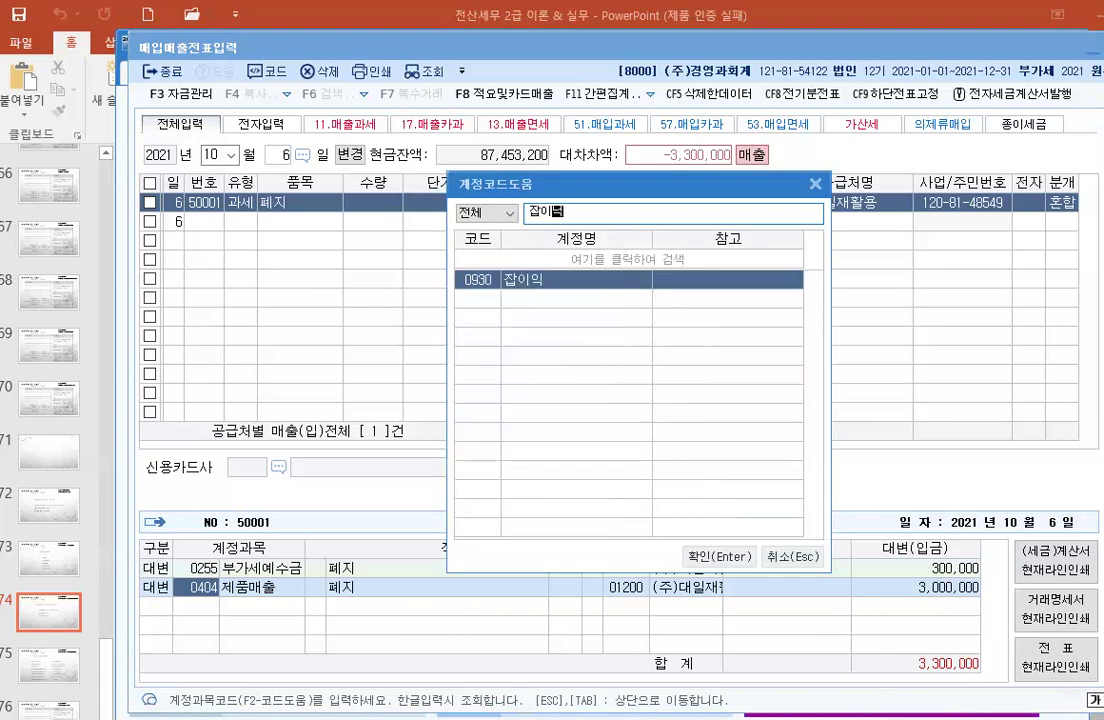
key(Return)
key(Return)
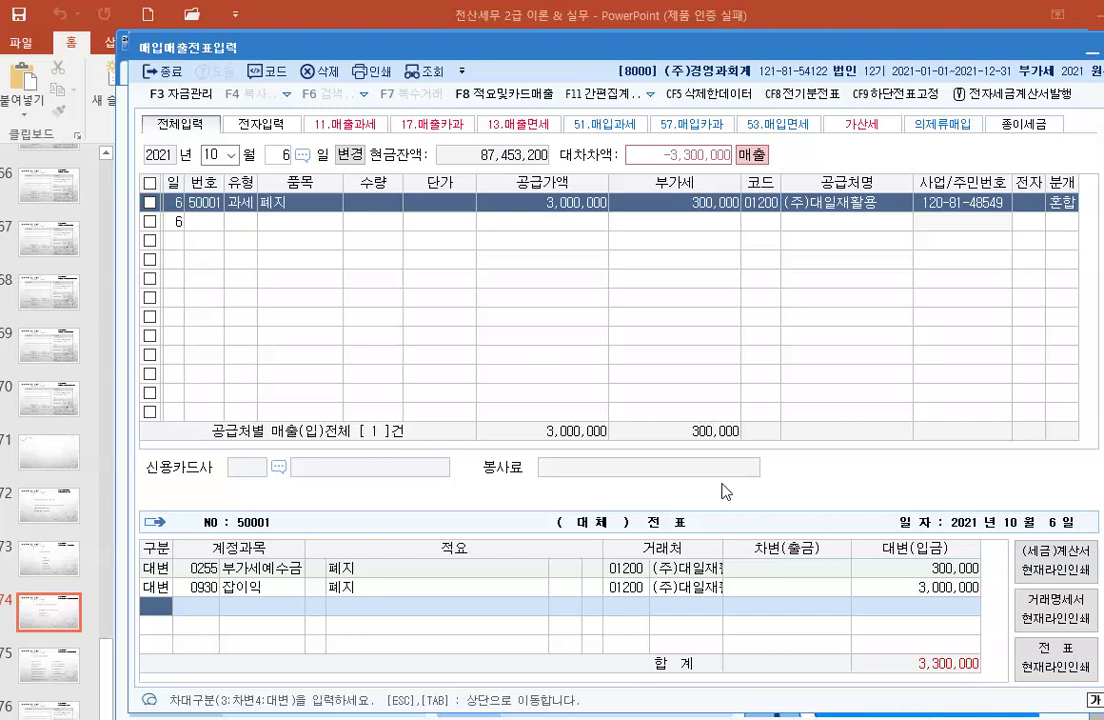
Step: Add a 0101 현금 debit line of 3,300,000 to balance the 폐지 sale
text(3)
key(Return)
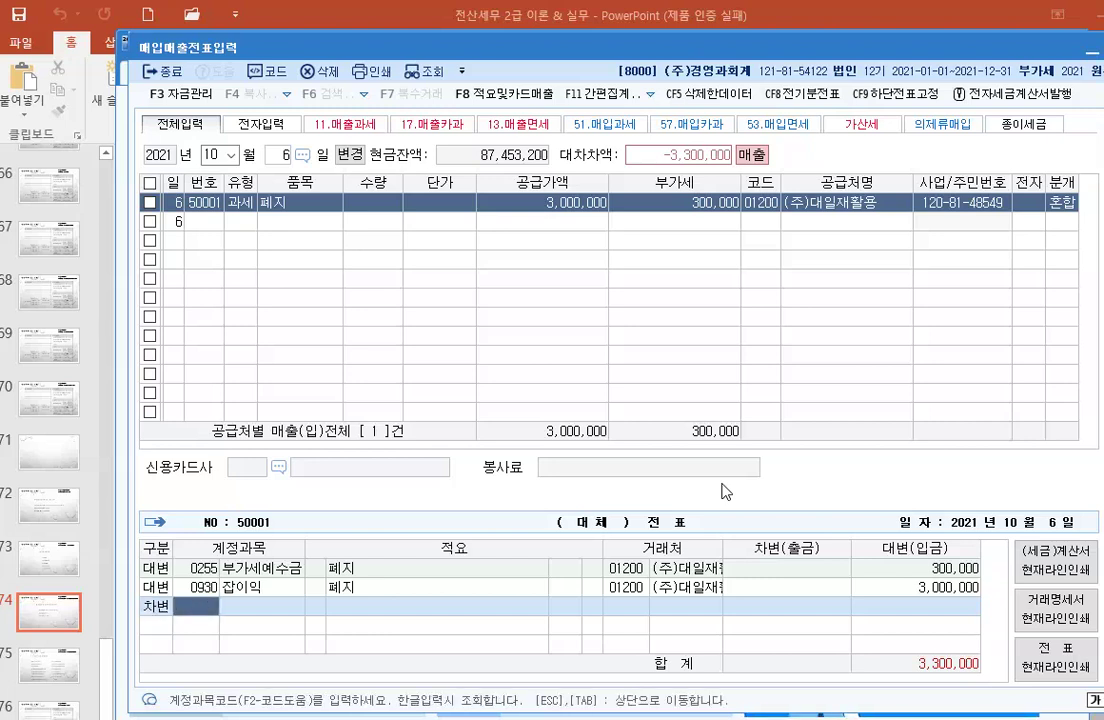
text(101)
key(Return)
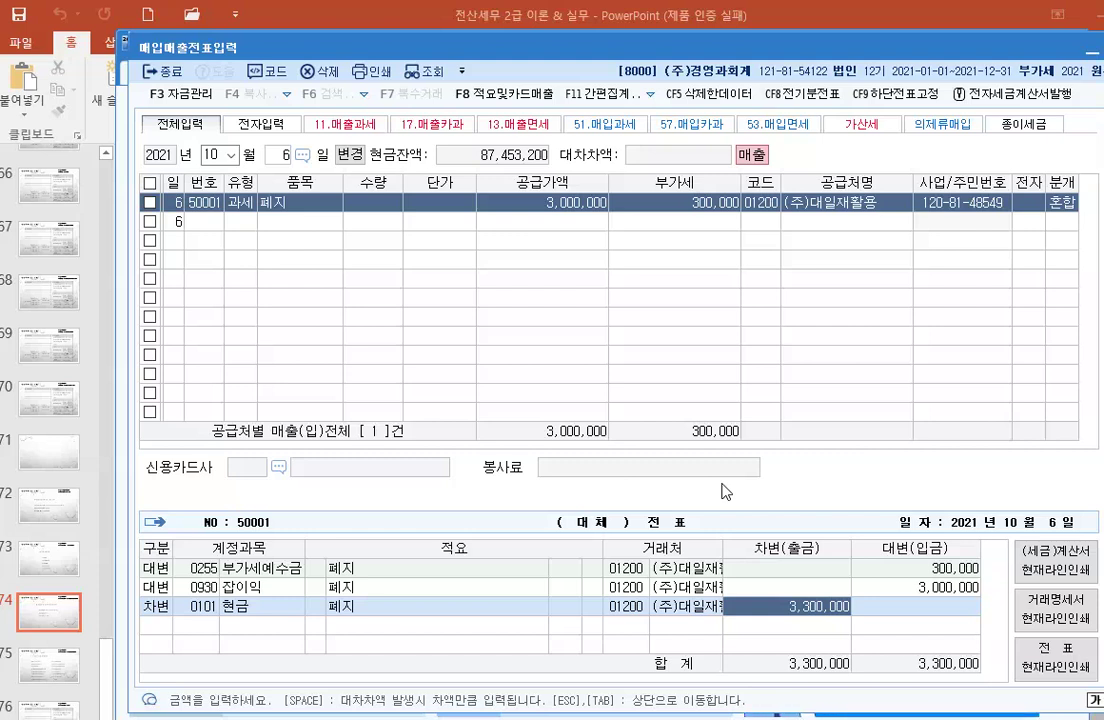
click(574, 271)
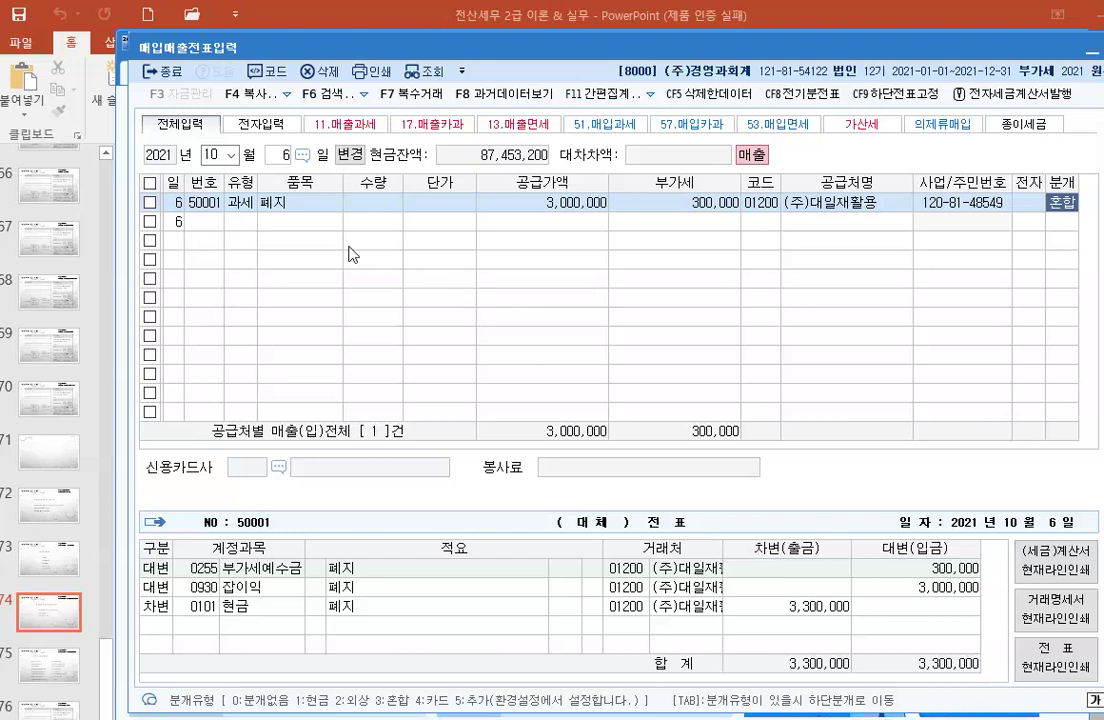
click(282, 156)
Step: Start an October 7 type-12 영세 sale of 제품 with supply amount 10,000,000
text(7)
key(Return)
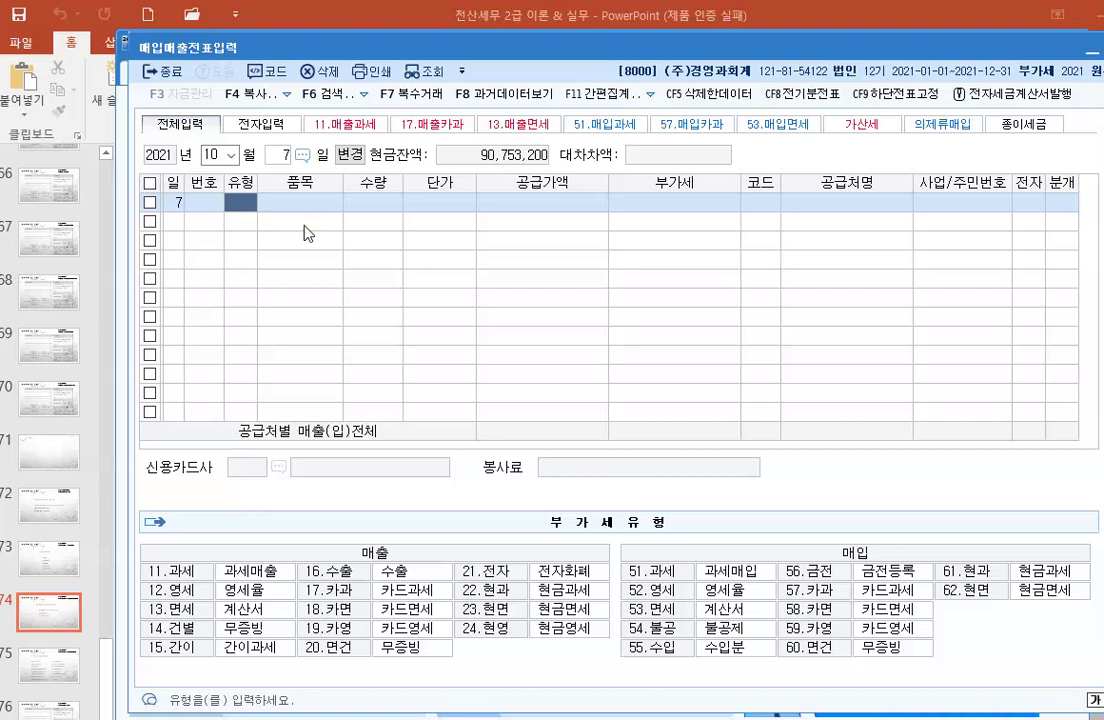
text(12)
key(Return)
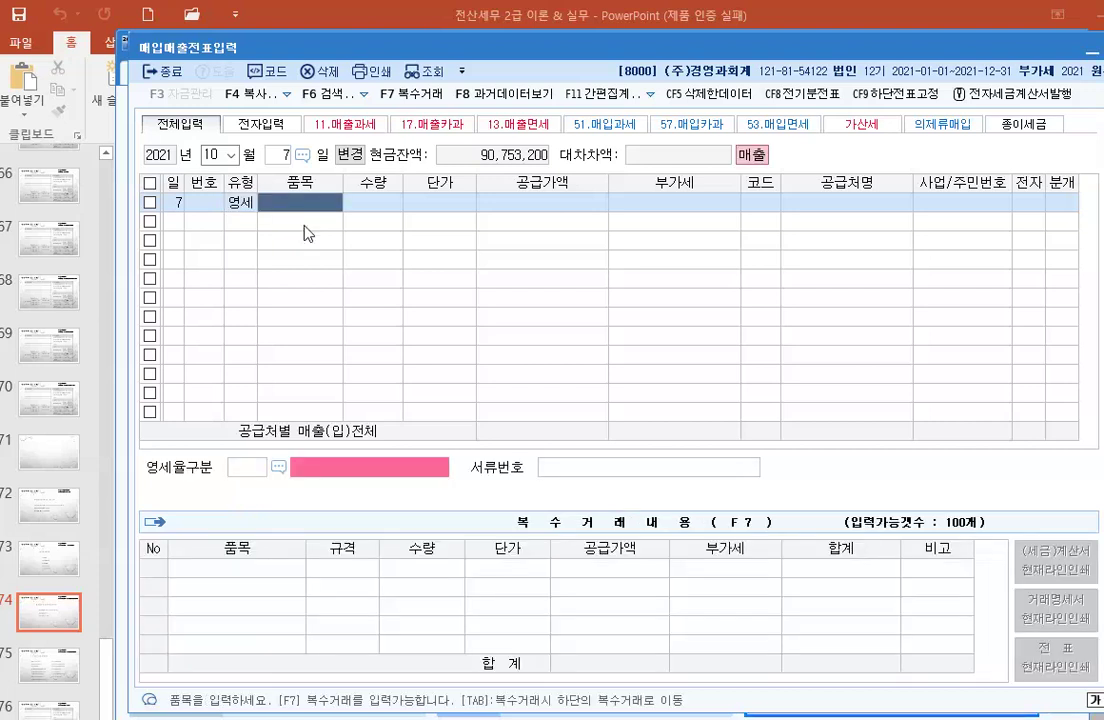
text(제품)
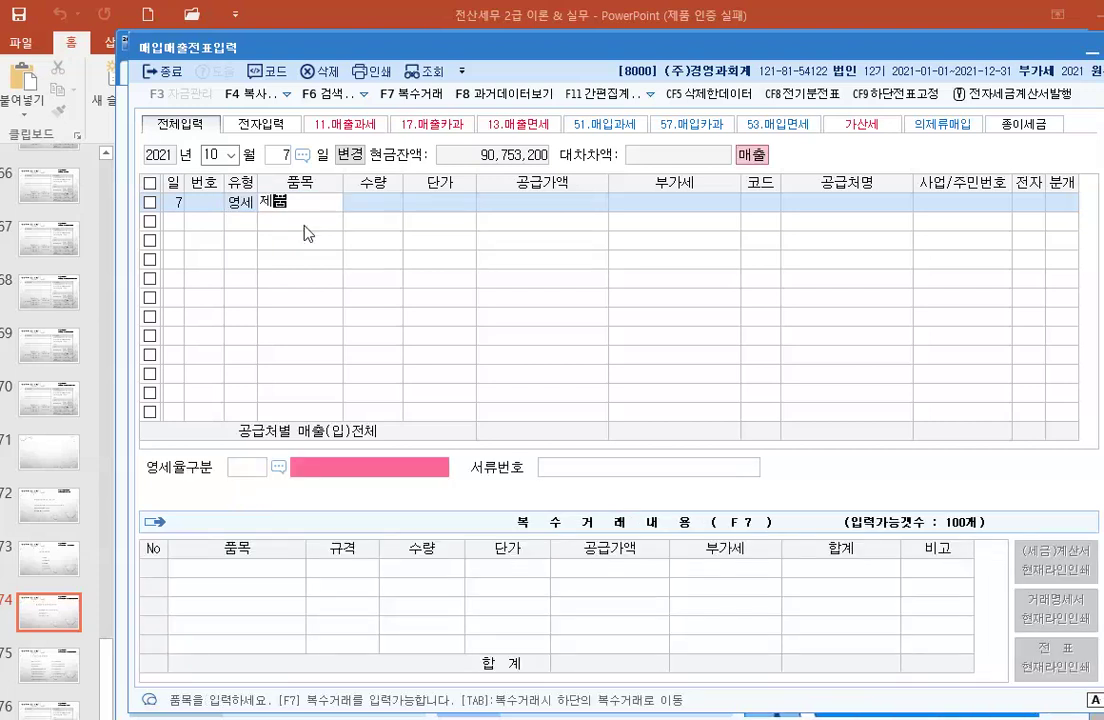
key(Return)
key(Return)
key(Return)
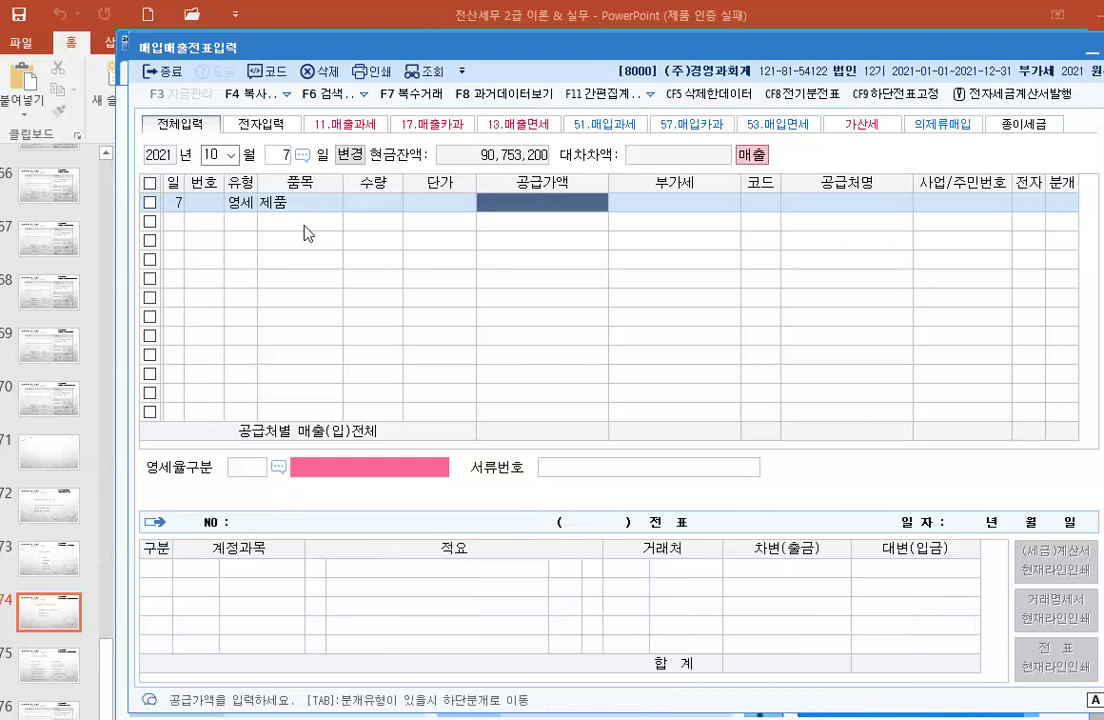
text(10,000,000)
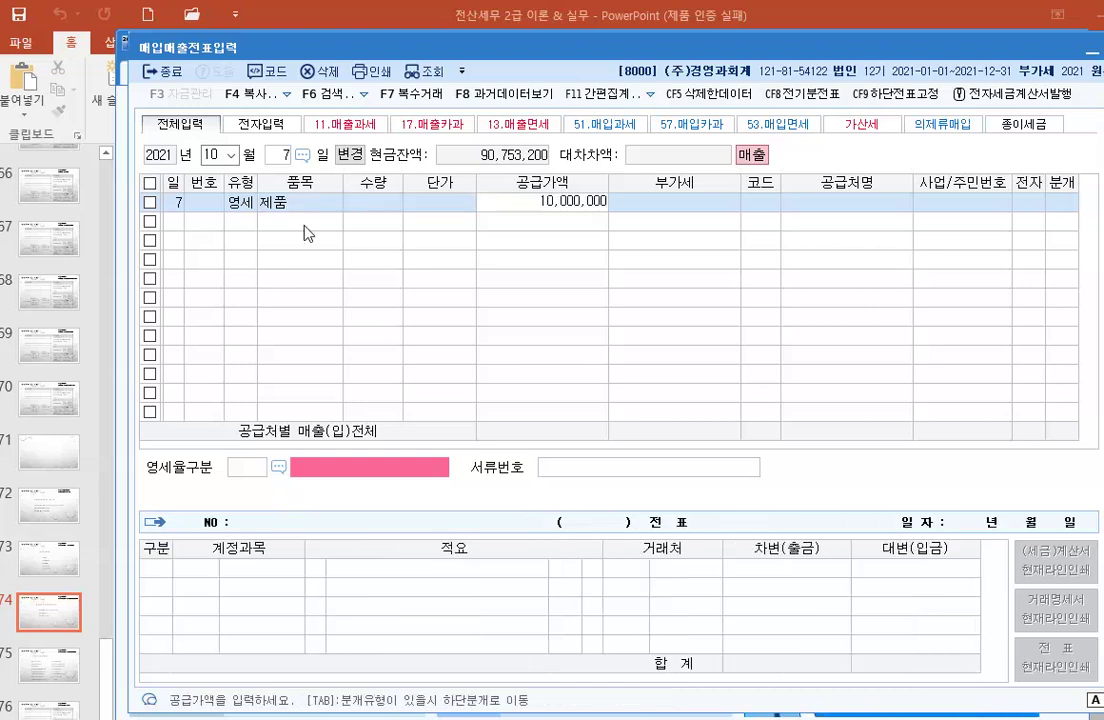
key(Return)
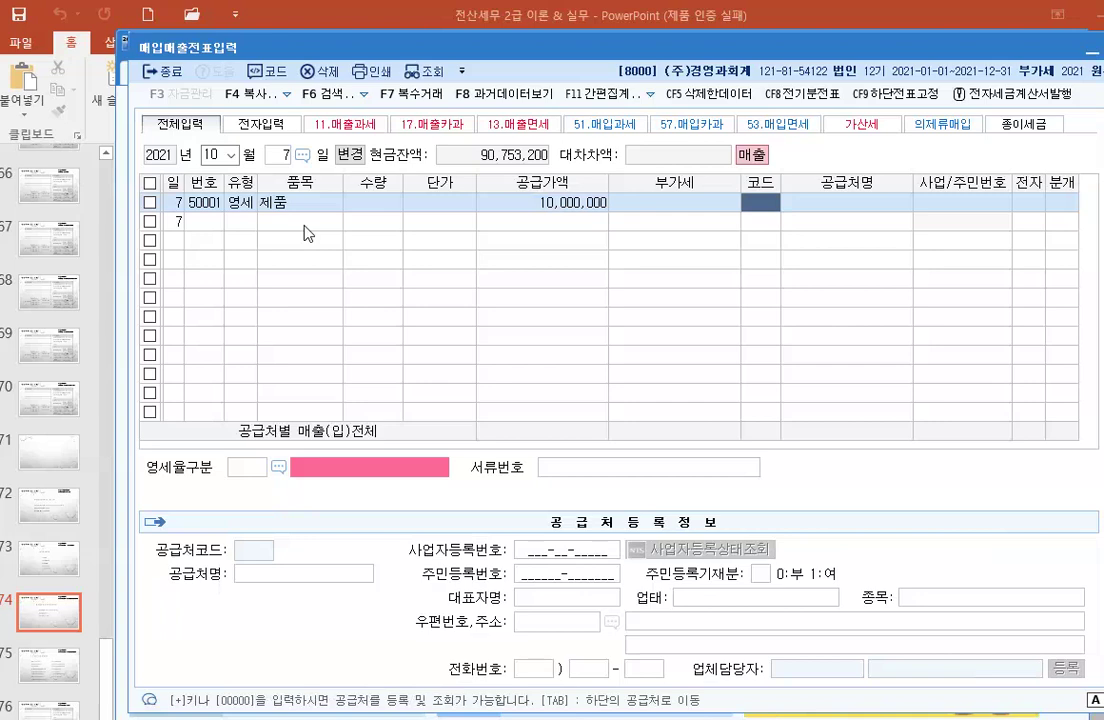
Step: Pick customer 마포전자 and set 영세율구분 to 3 내국신용장·구매확인서
key(F2)
text(마포)
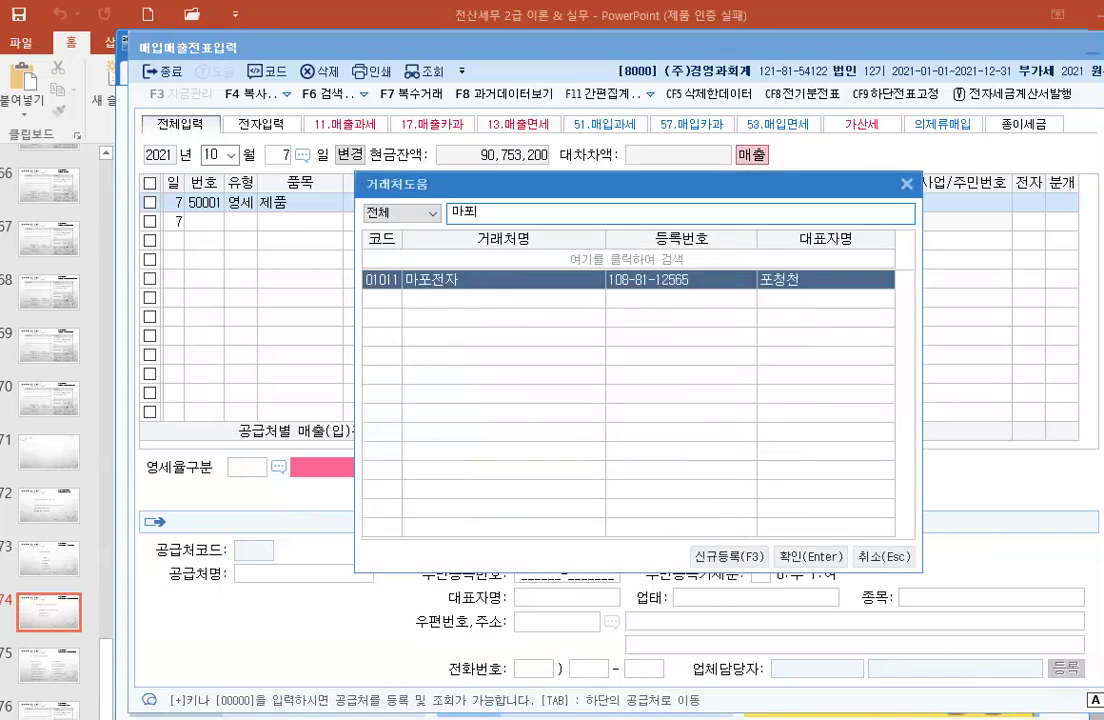
key(Return)
key(Return)
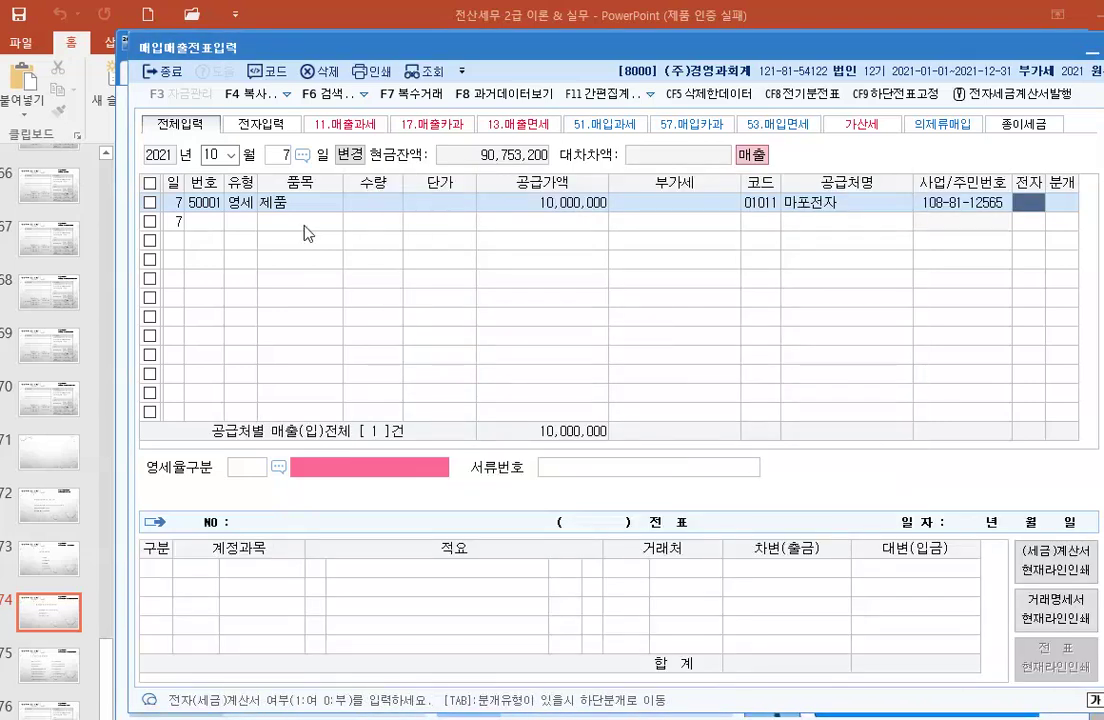
key(Return)
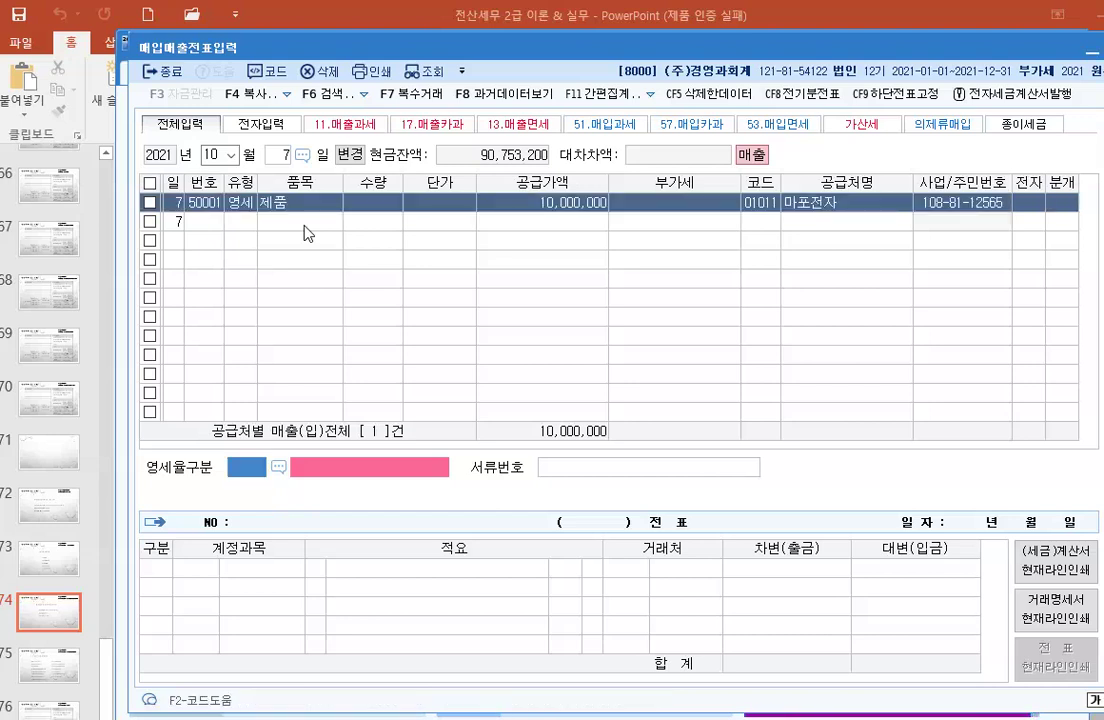
text(3)
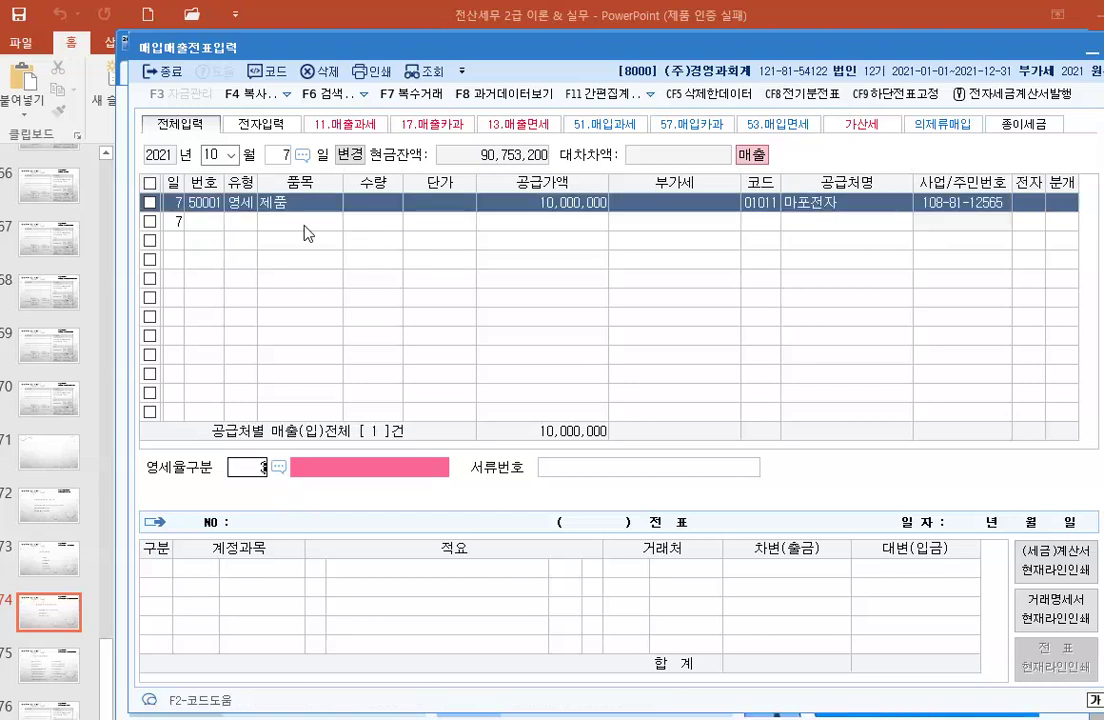
key(Return)
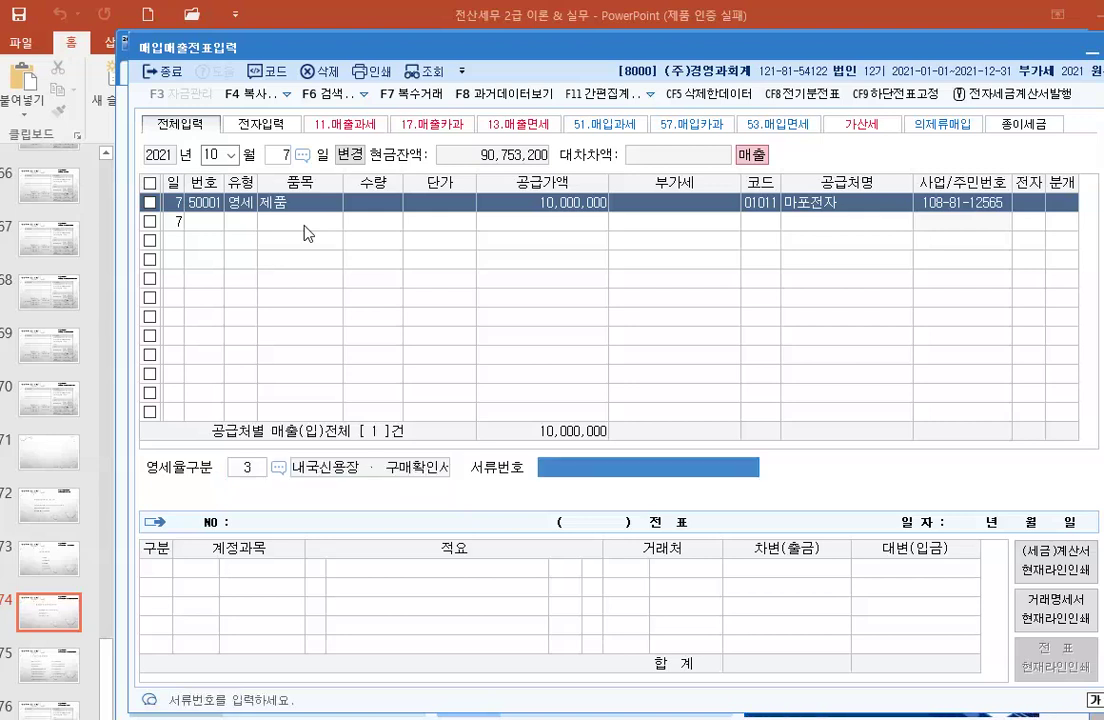
key(Return)
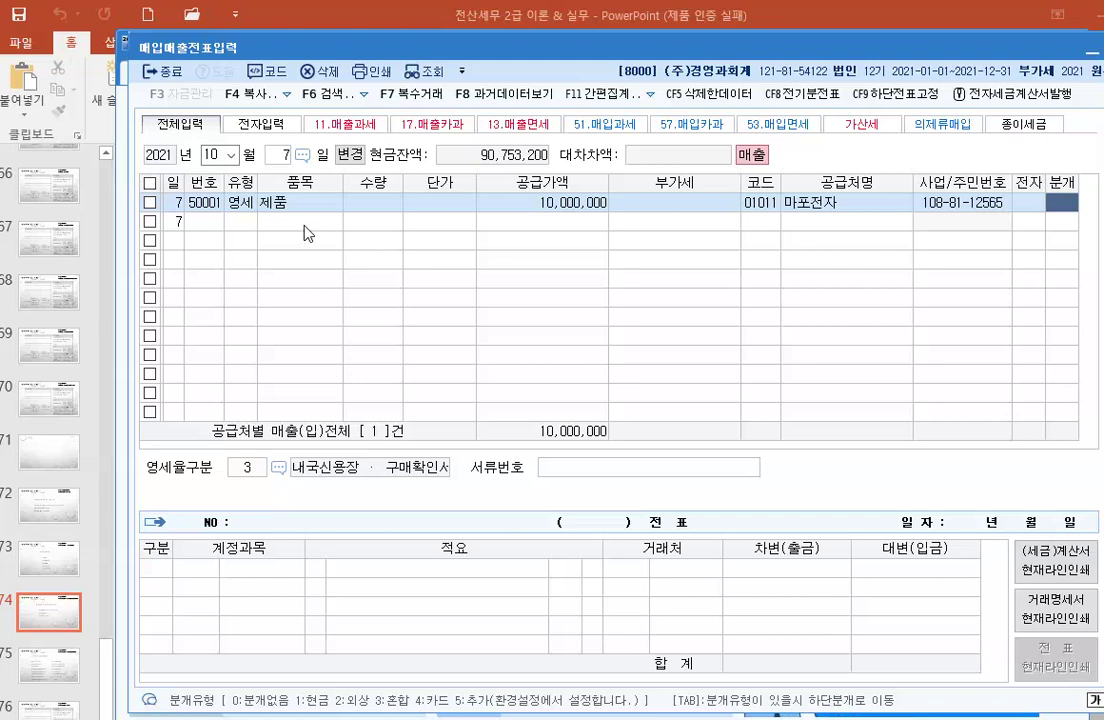
Step: Journalise as 혼합, debiting 0110 받을어음 7,000,000 and 0108 외상매출금 3,000,000 against 제품매출
text(3)
key(Return)
key(Return)
key(Return)
key(Return)
key(Return)
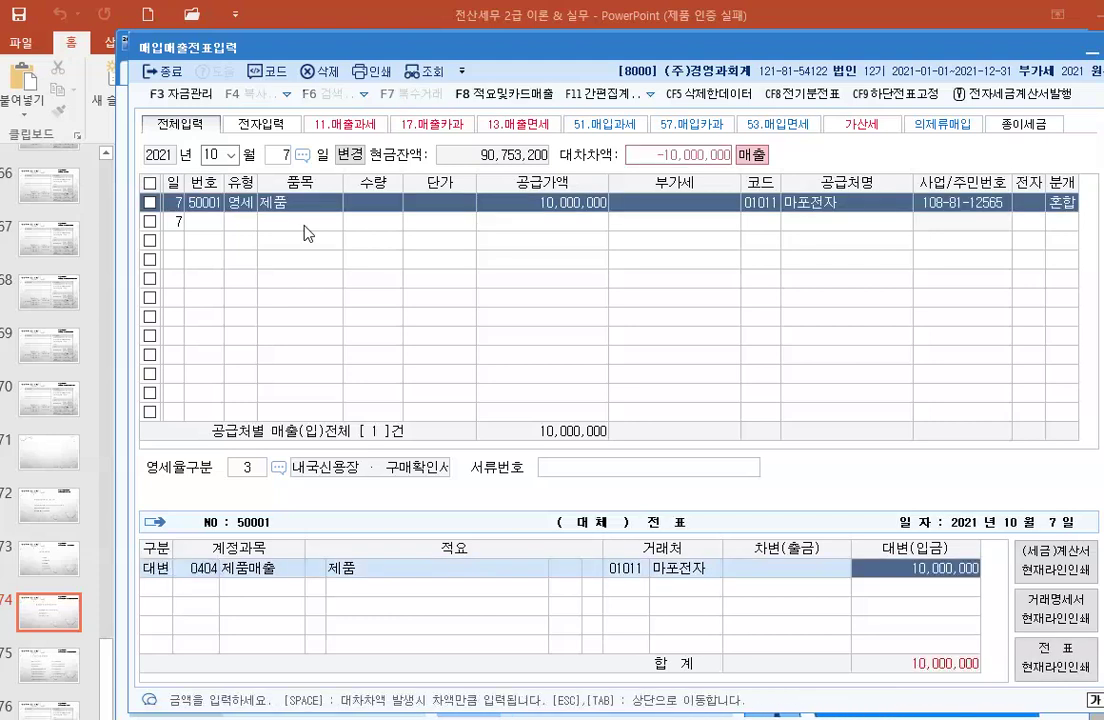
key(Return)
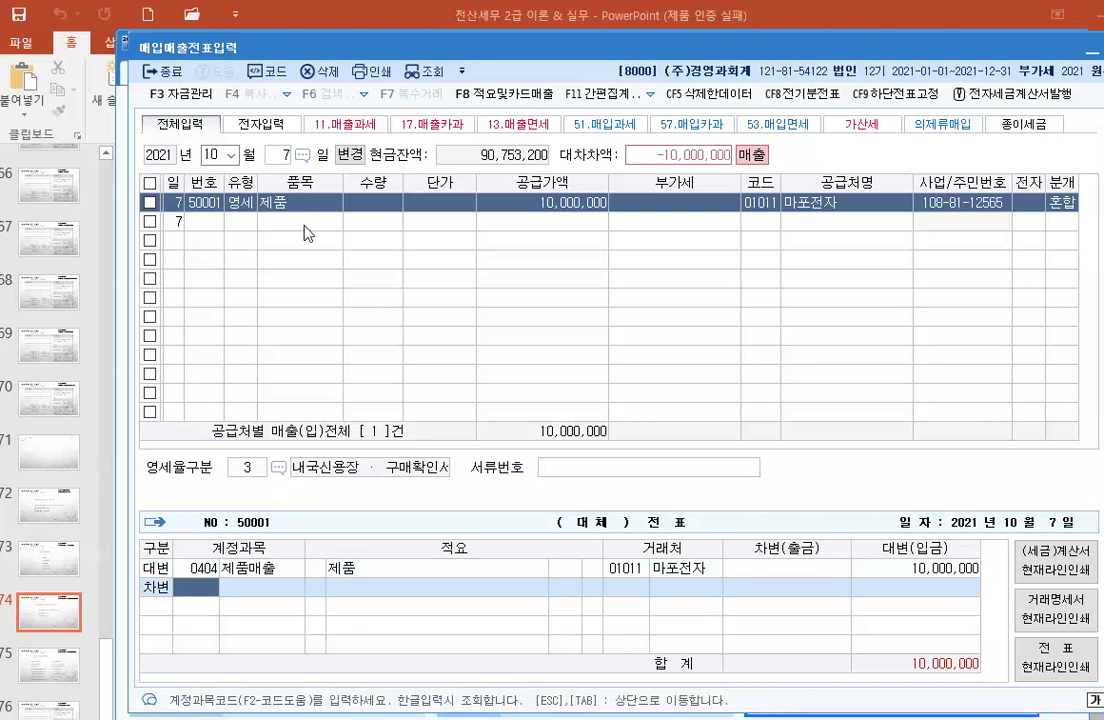
text(0110)
key(Return)
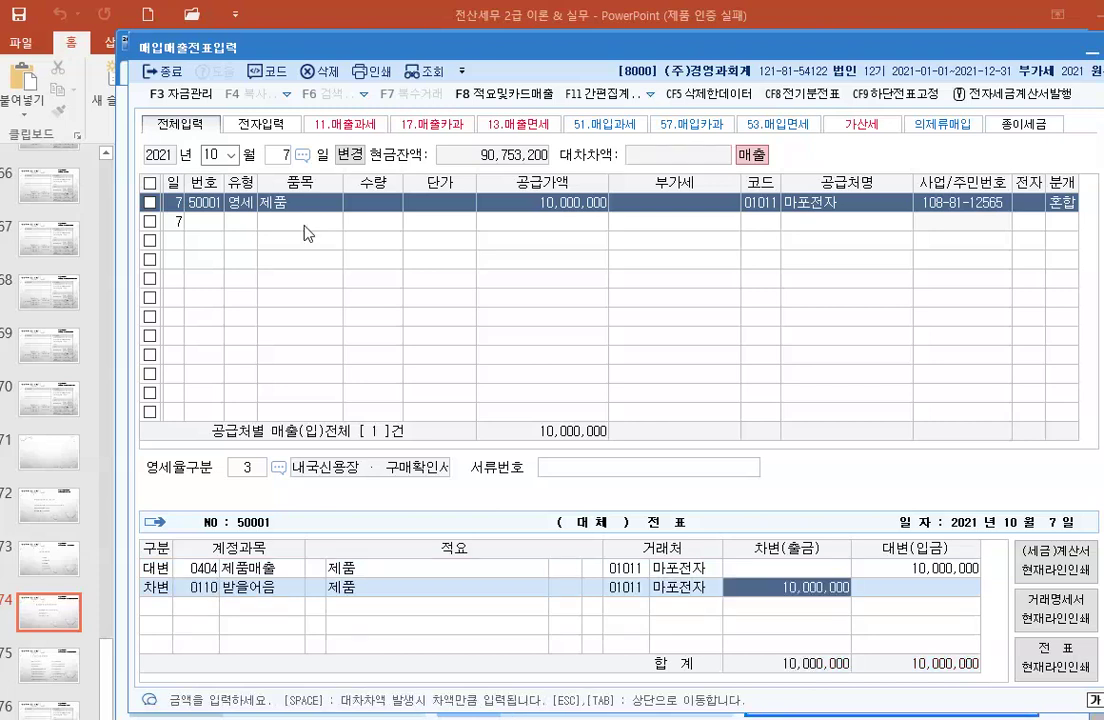
text(7000000)
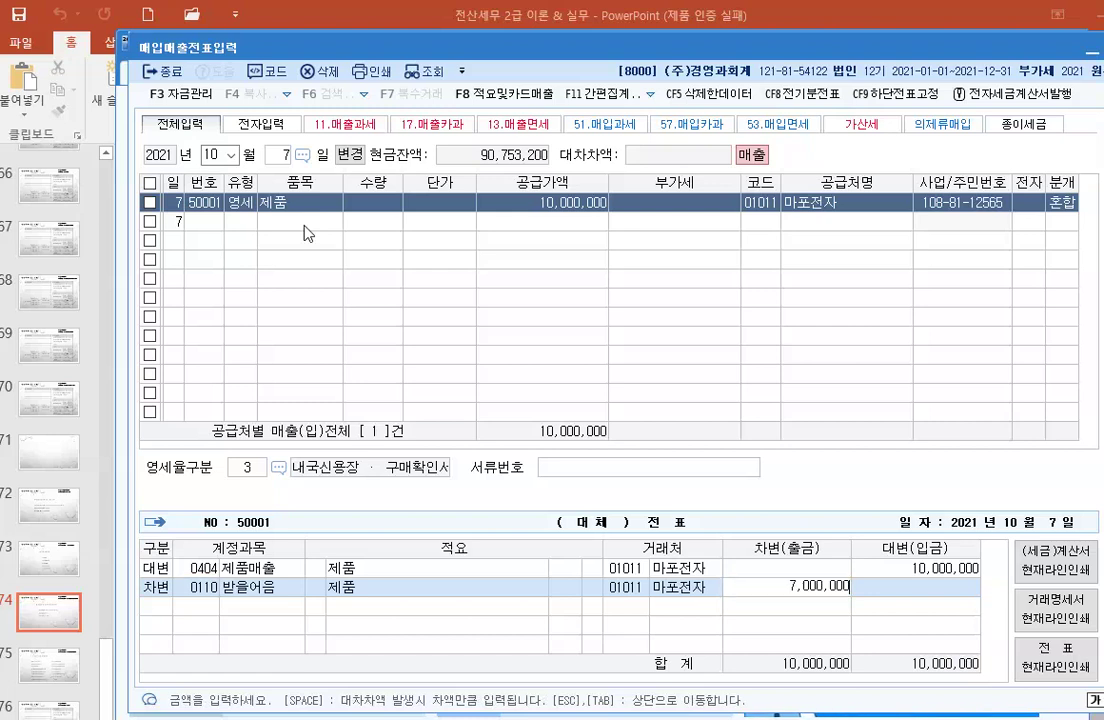
key(Return)
text(3)
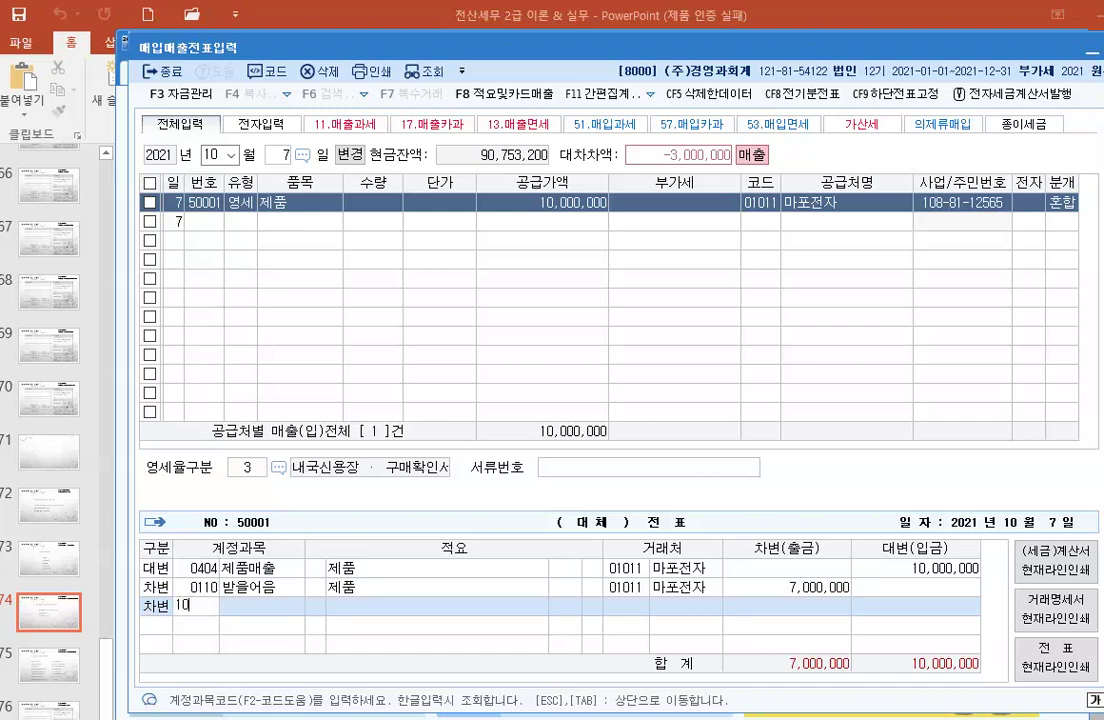
text(108)
key(Return)
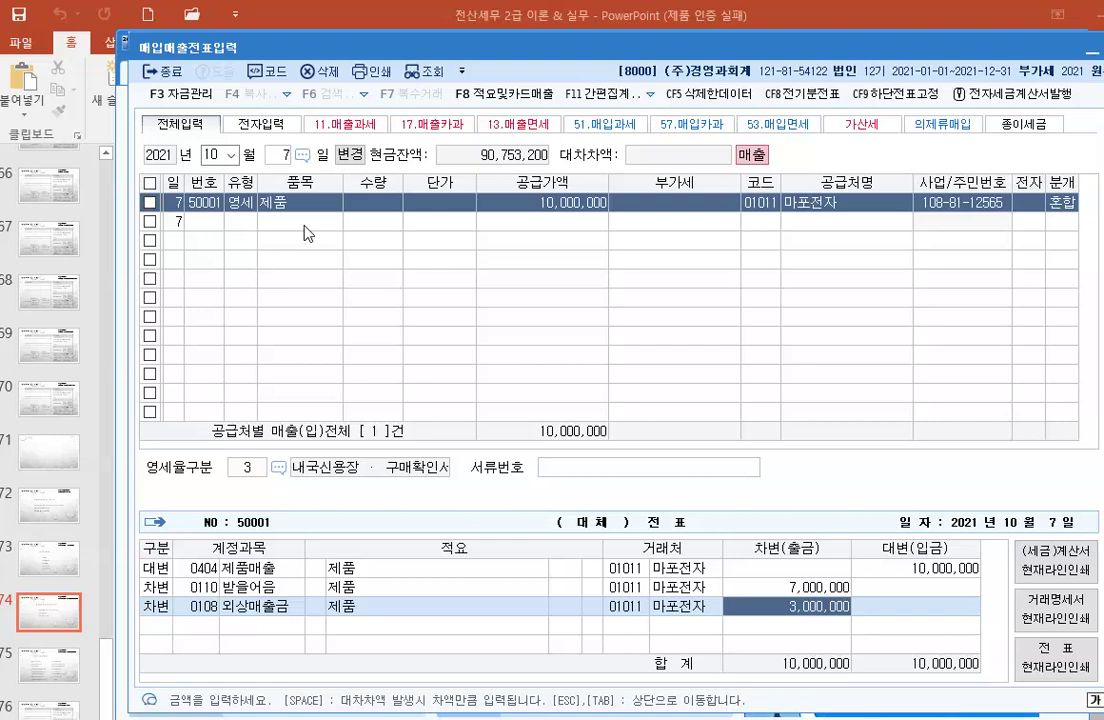
key(Return)
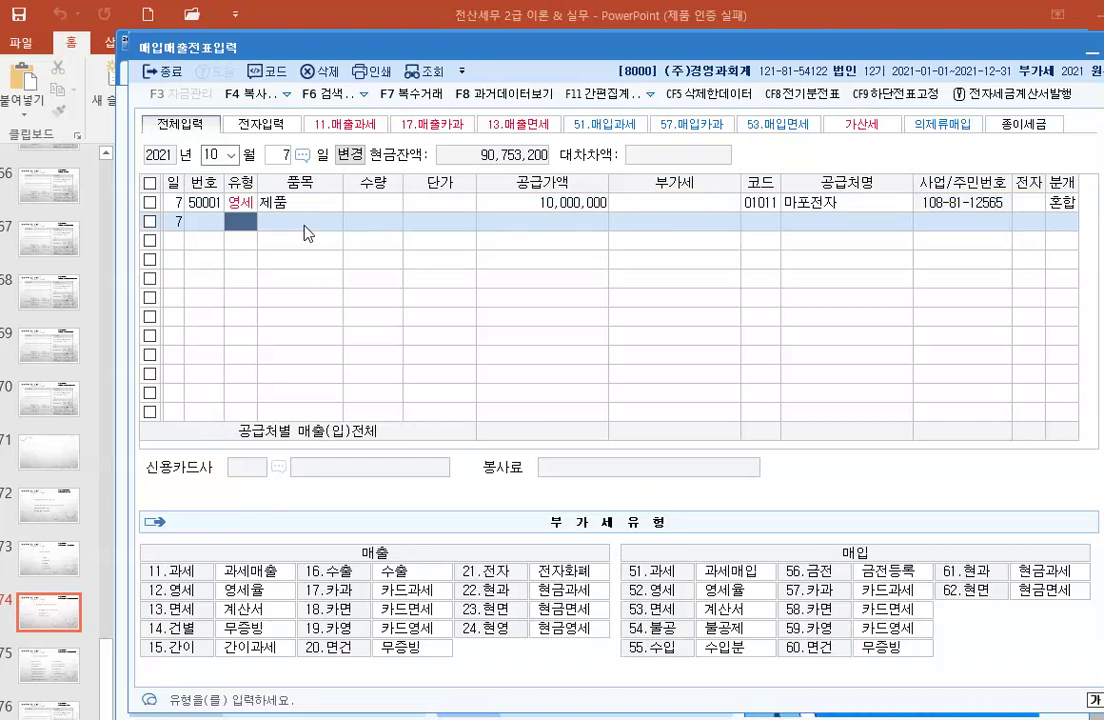
Step: Change the entry date to October 8
click(278, 160)
text(8)
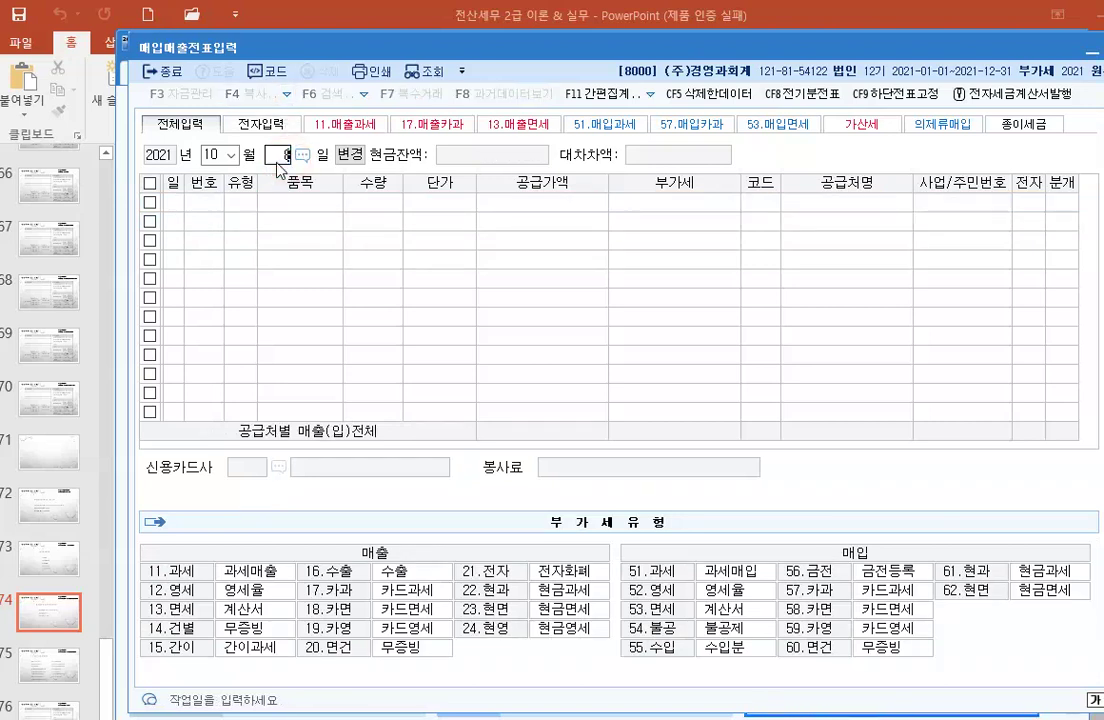
key(Return)
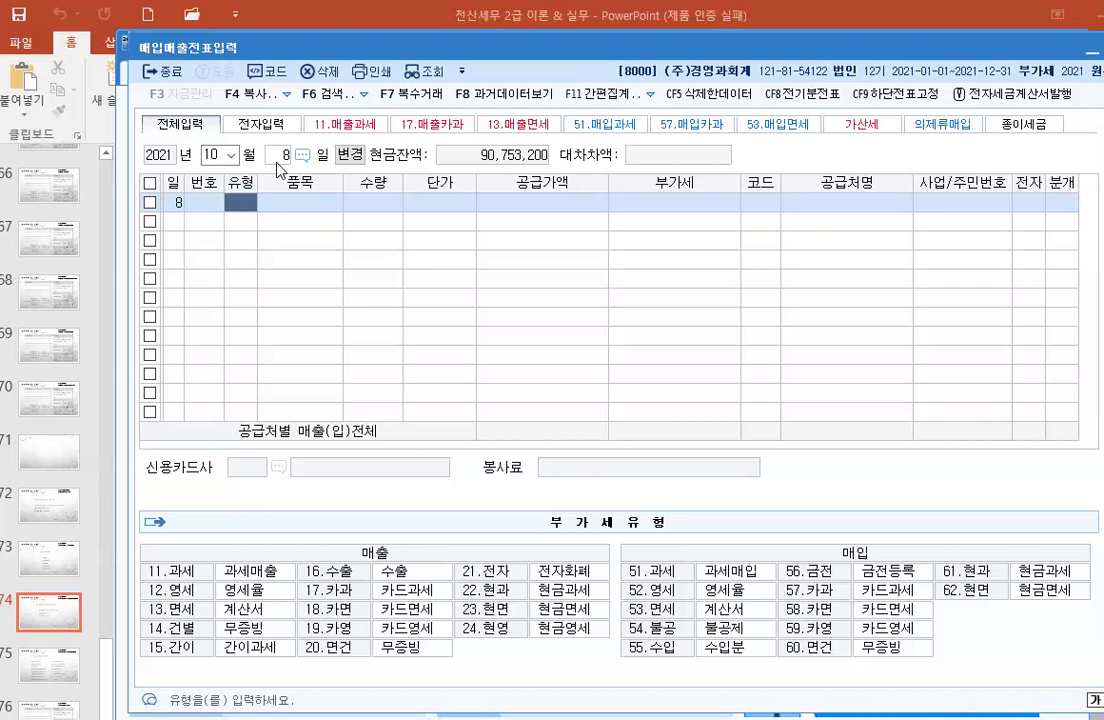
Step: Enter an October 8 type-53 면세 entry for 토지 worth 5,800,000 with counterparty 서울상사(주)
text(53)
key(Return)
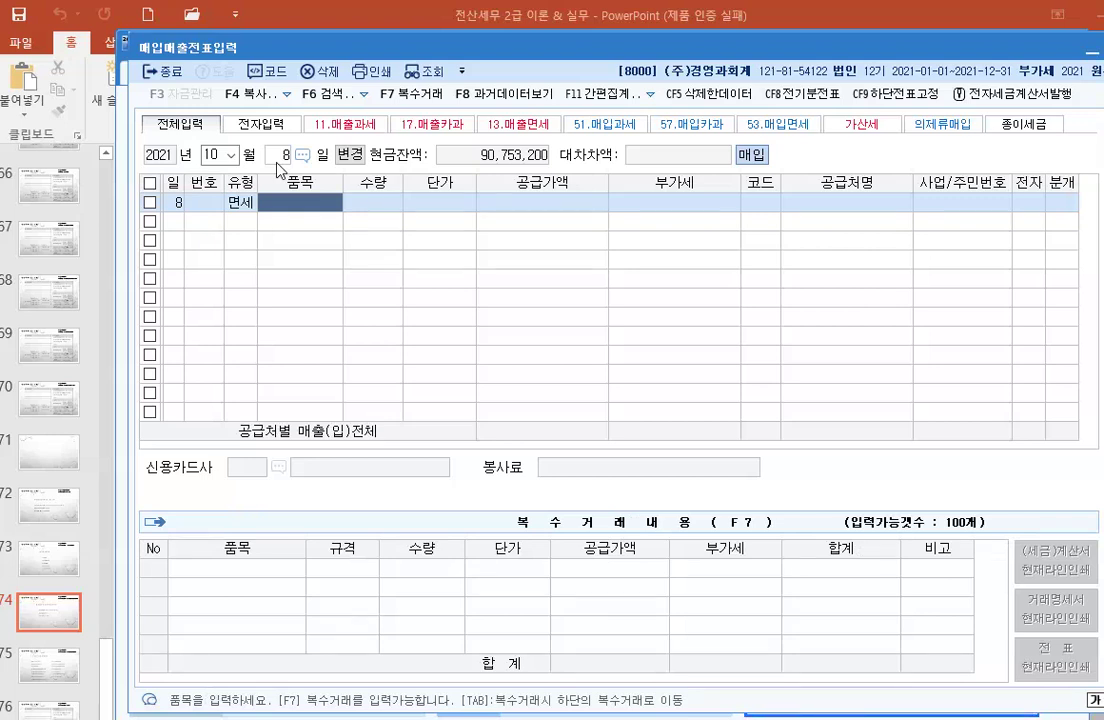
text(토지)
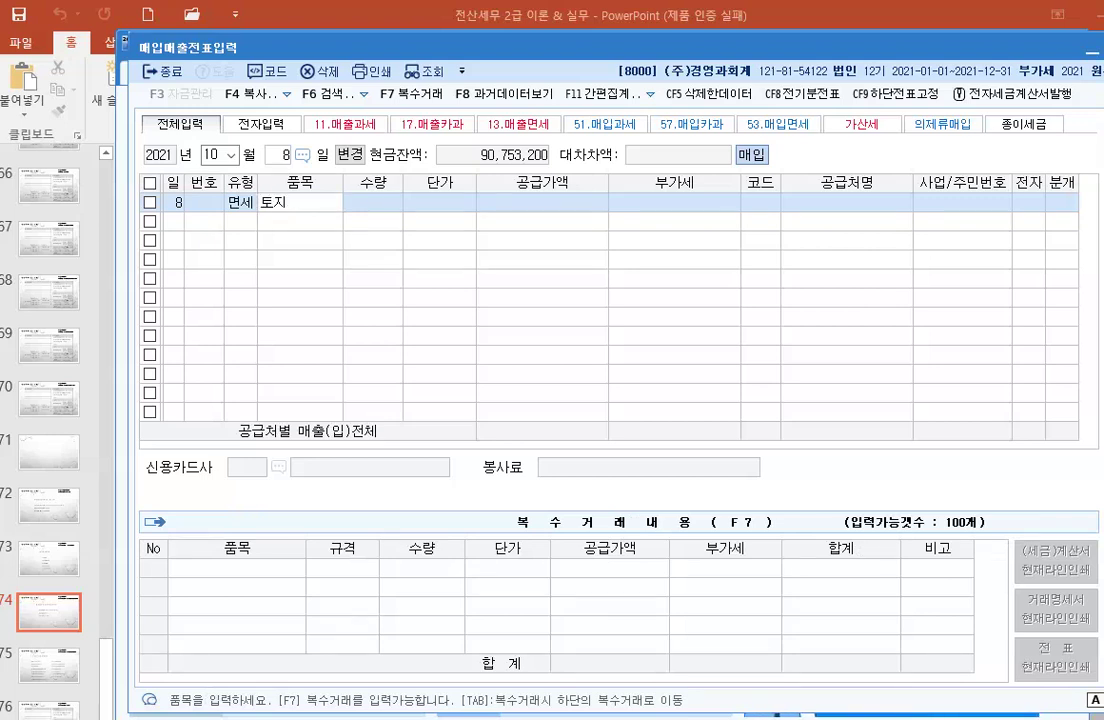
key(Return)
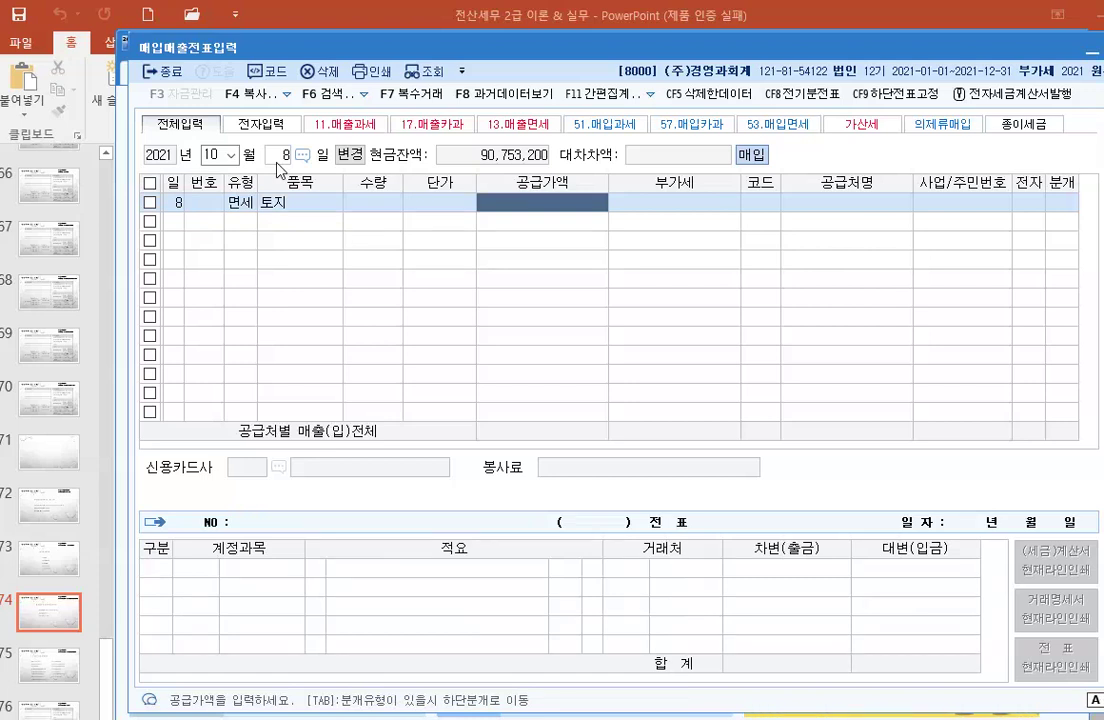
text(5,800,)
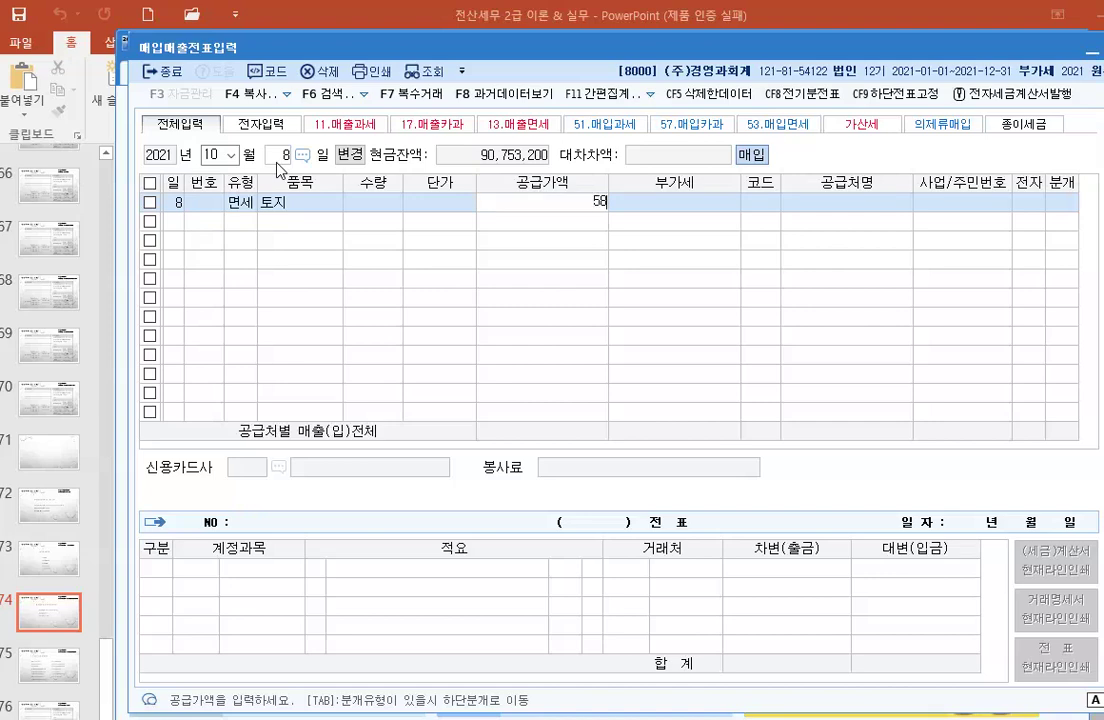
text(000)
key(Return)
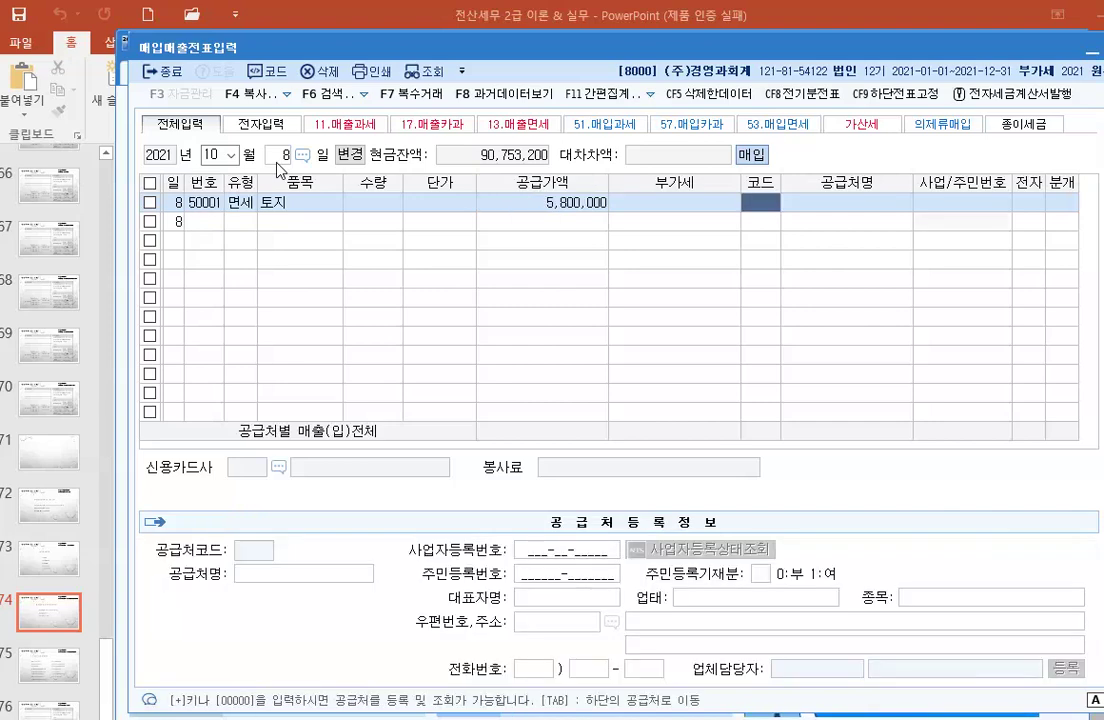
key(F2)
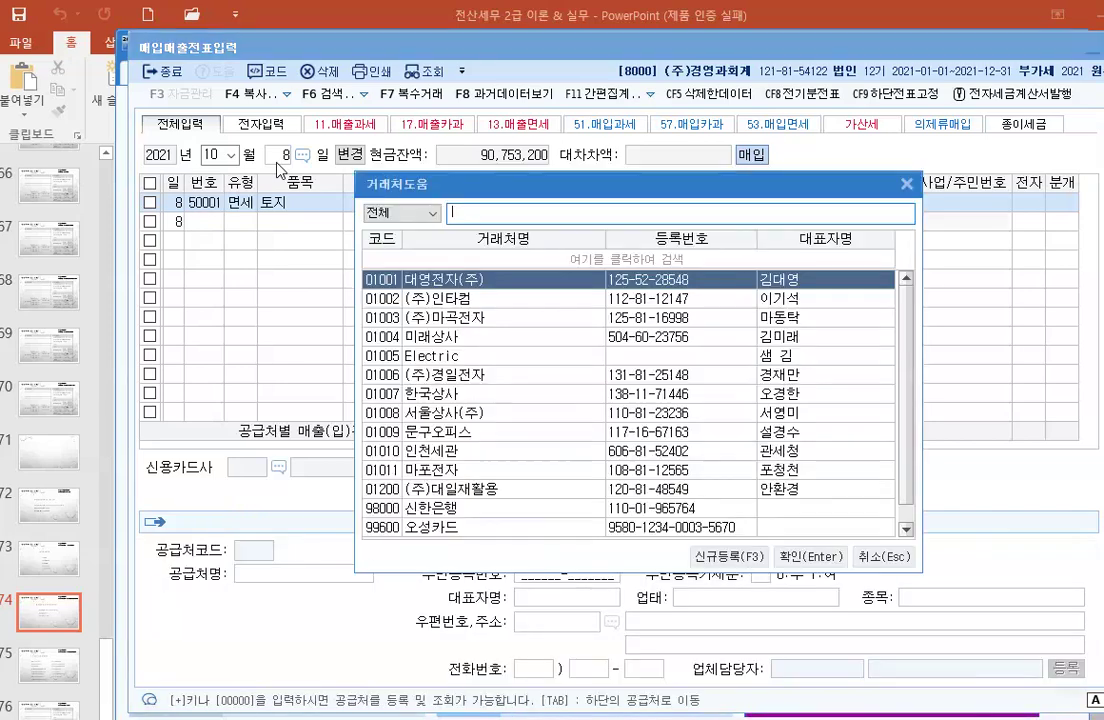
text(서울)
key(Return)
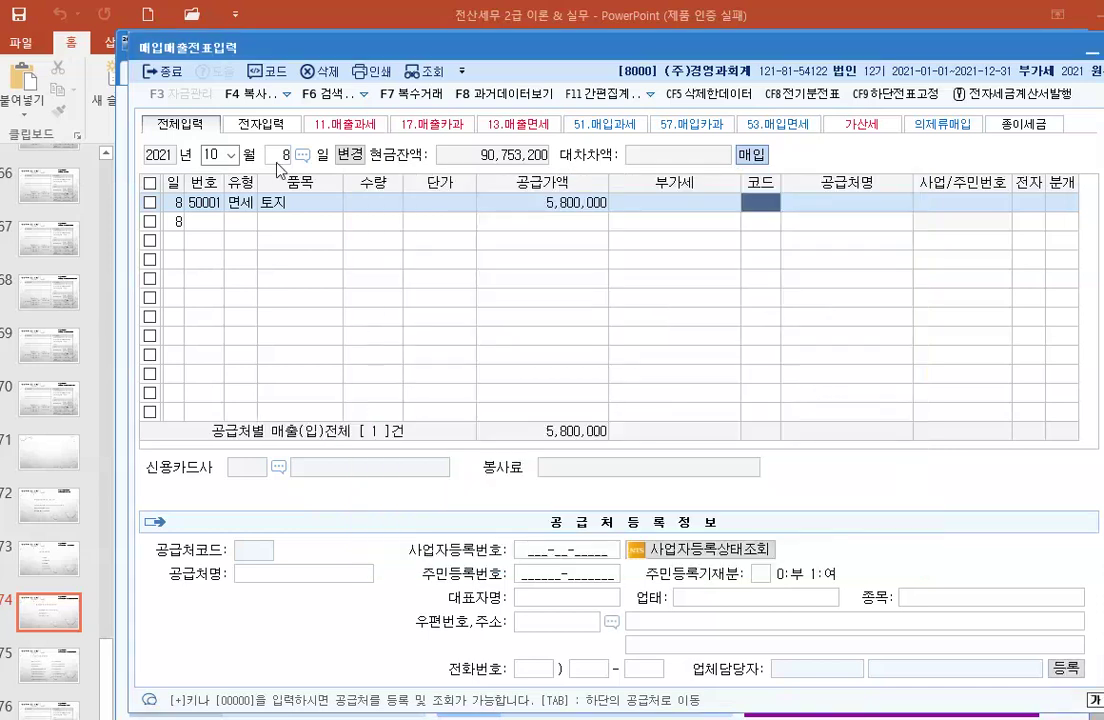
key(Return)
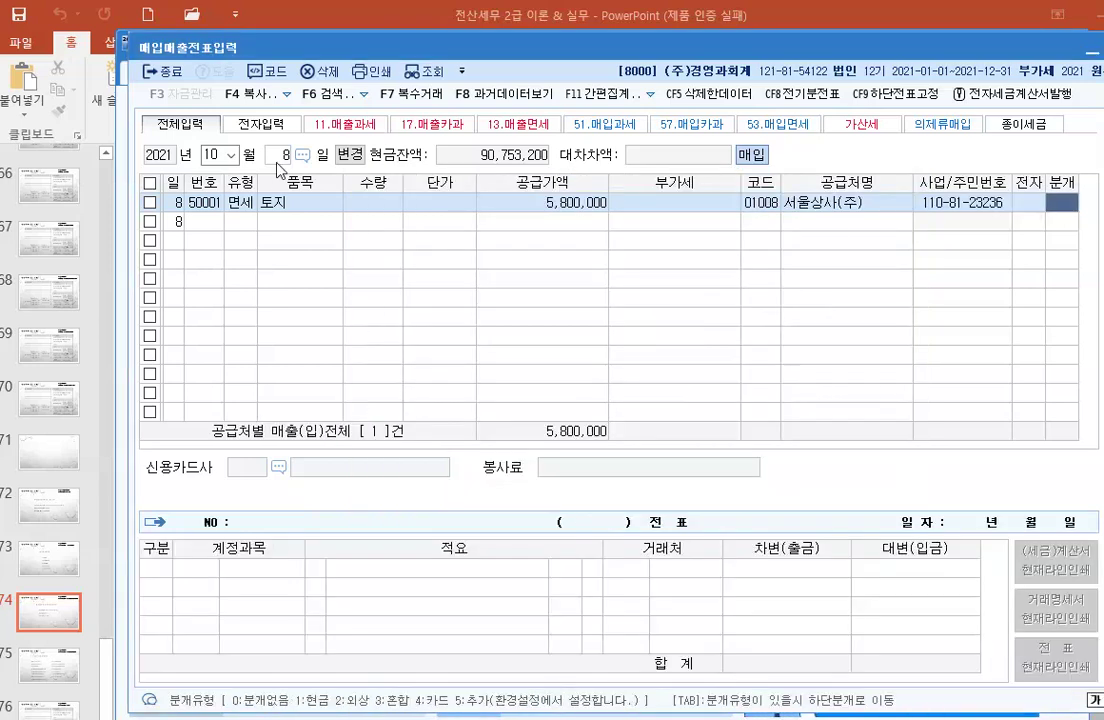
Step: Choose journal type 3 혼합 and enter account 0201 토지
text(3)
key(Return)
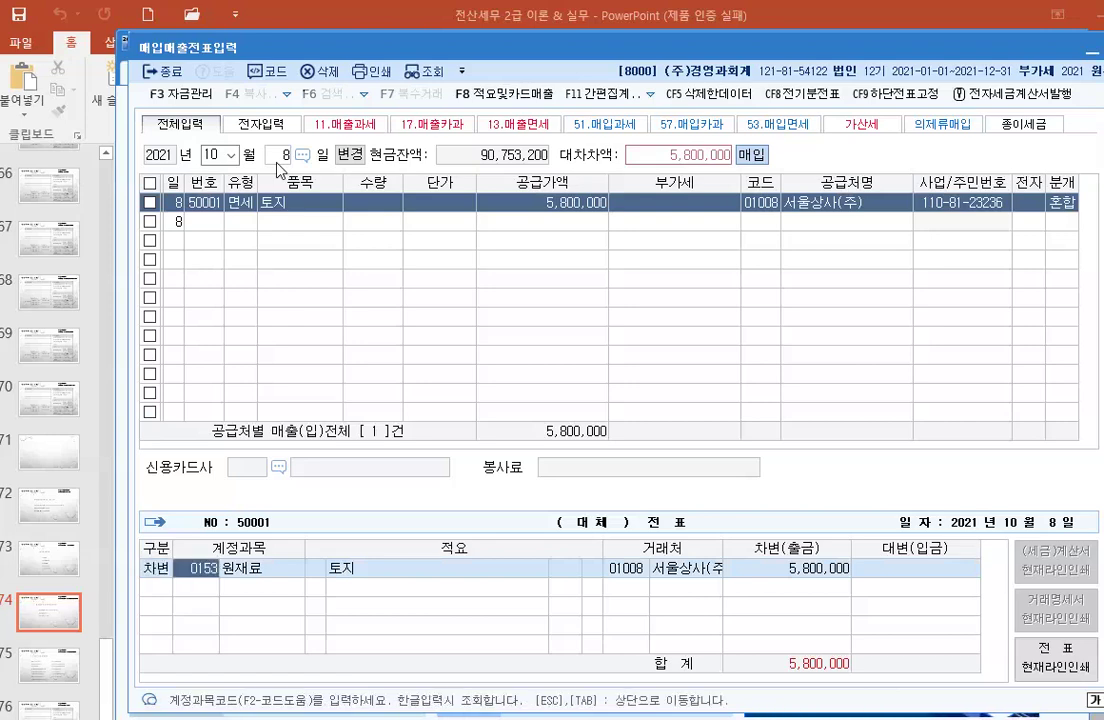
text(201)
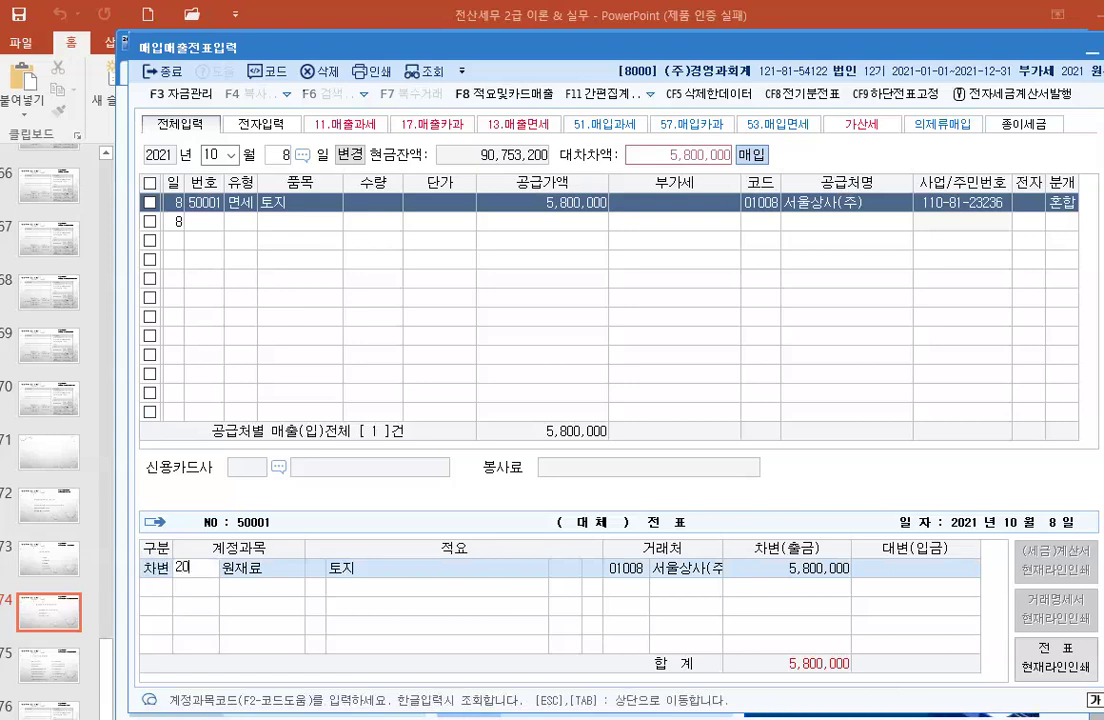
key(Return)
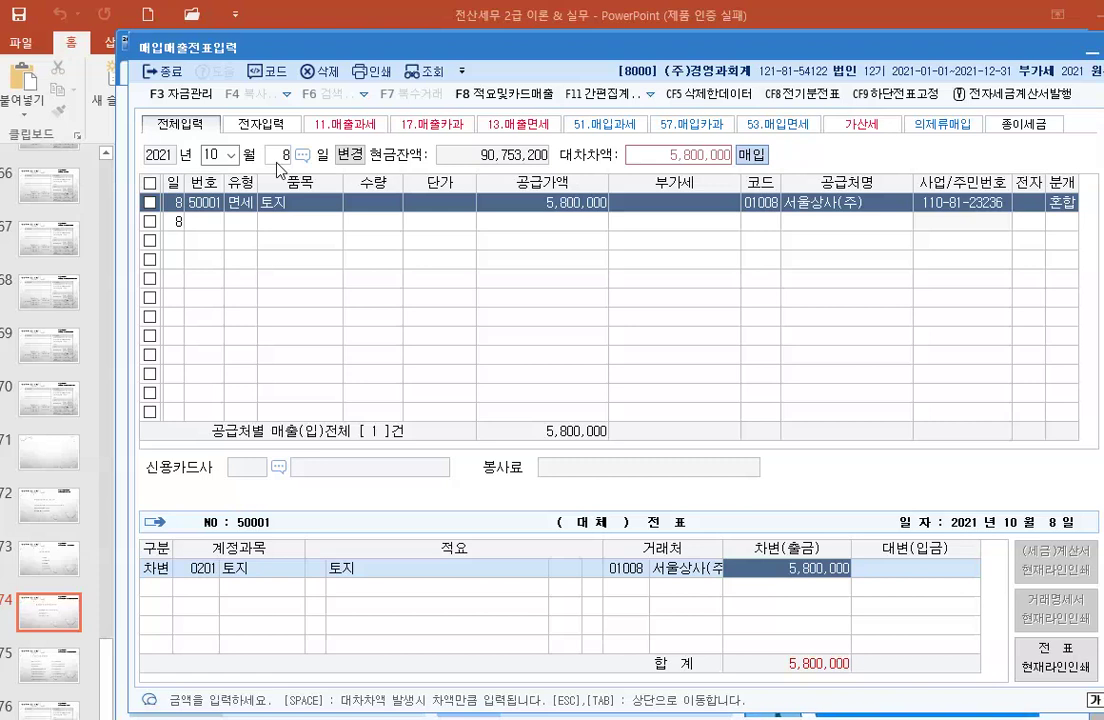
key(Left)
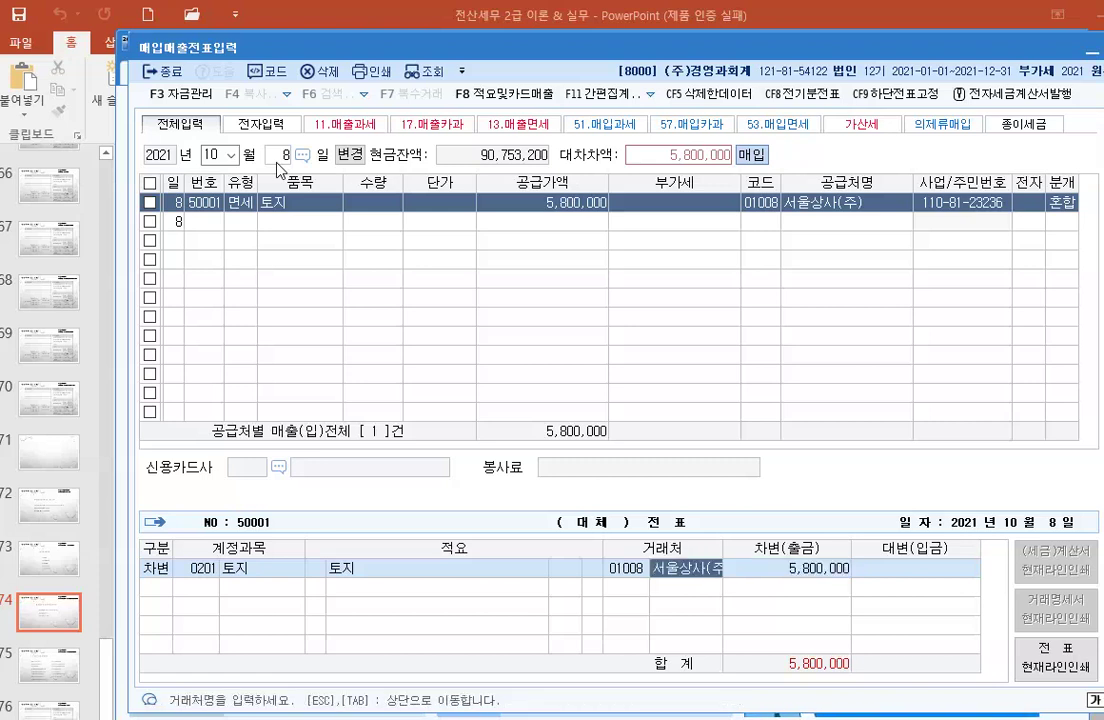
key(Left)
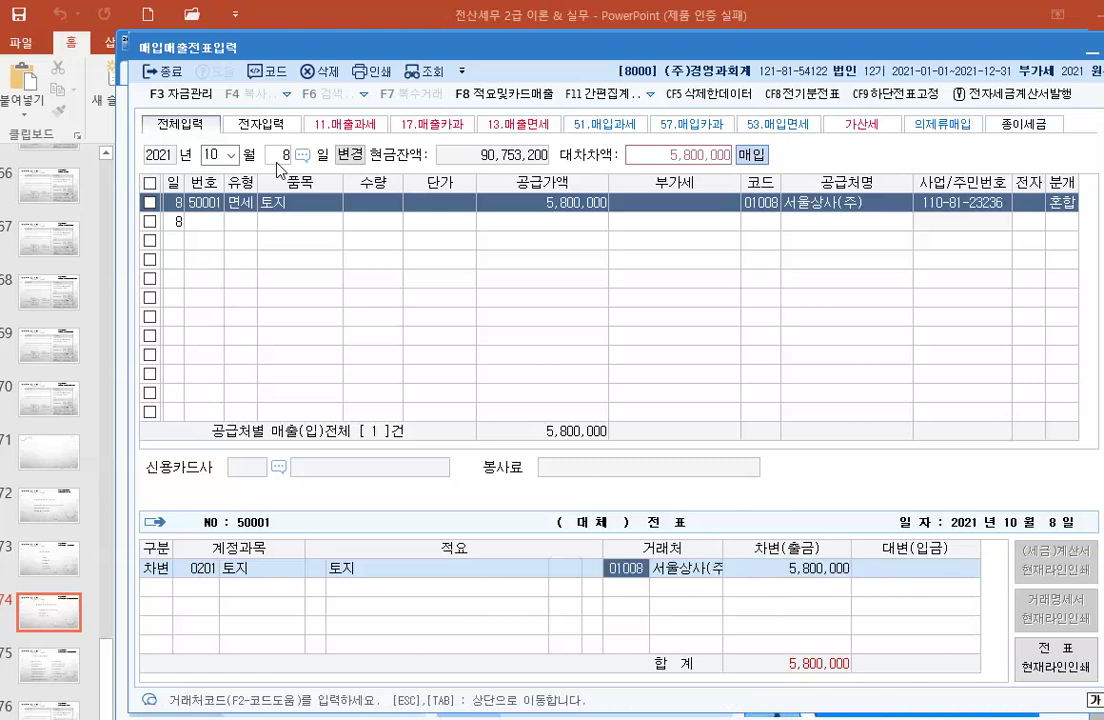
Step: Re-enter the row and switch the 5,800,000 credit line from 제품매출 to 0201 토지
click(237, 203)
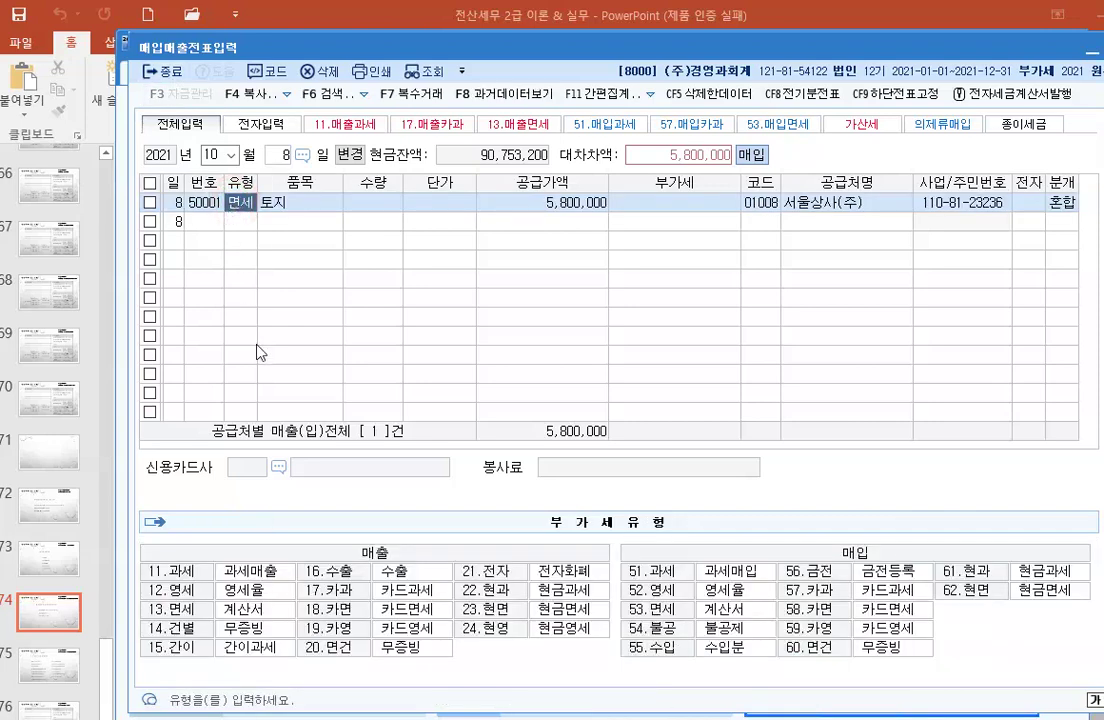
key(Return)
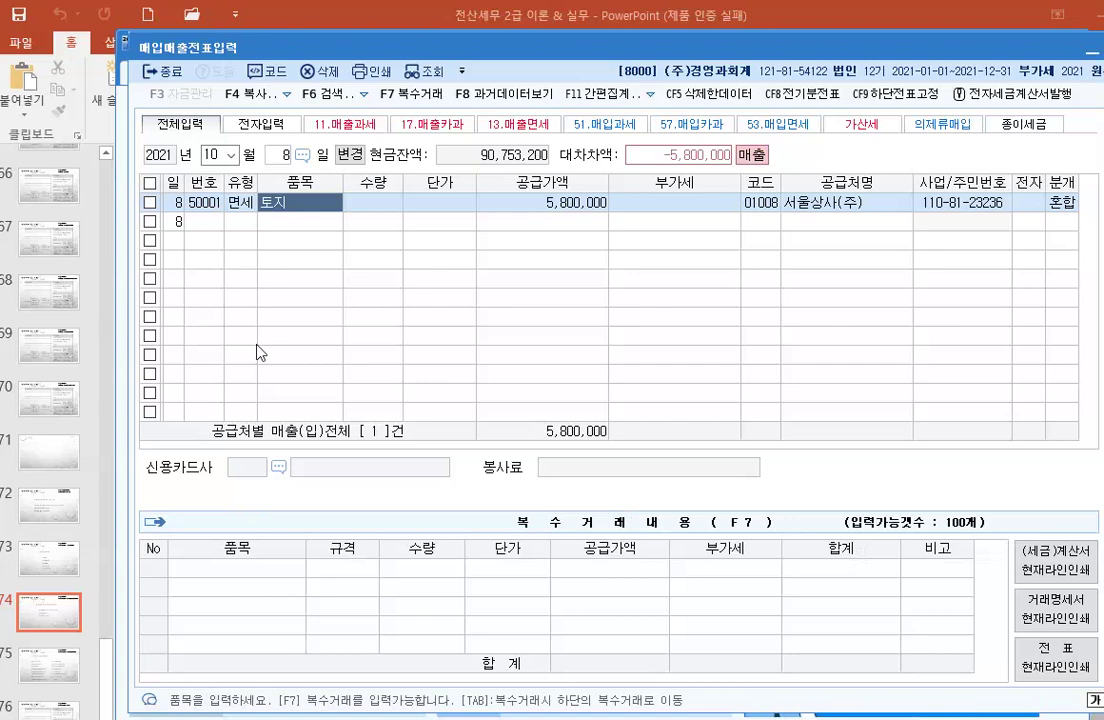
key(Return)
key(Return)
key(Return)
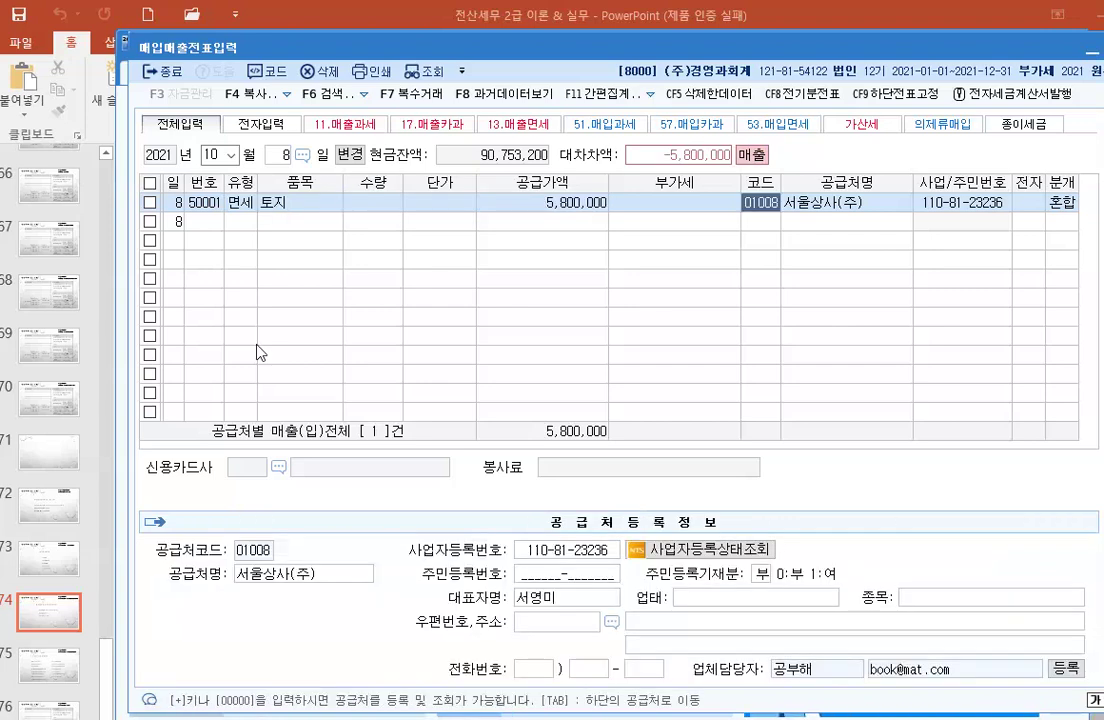
key(Return)
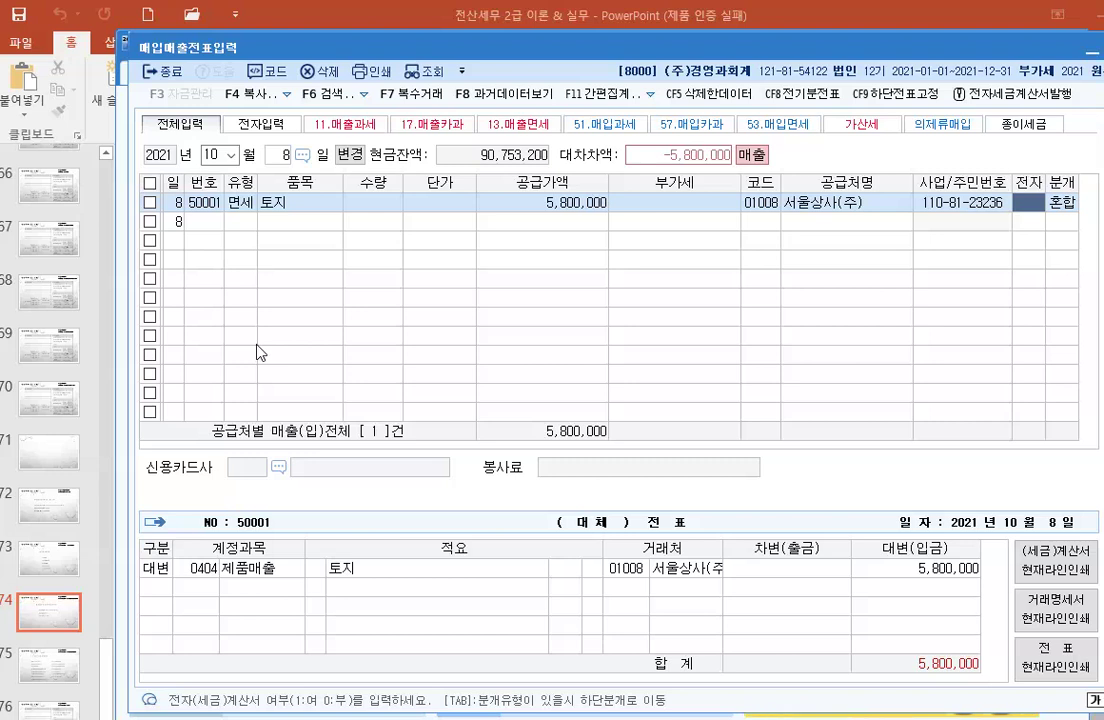
key(Return)
key(Return)
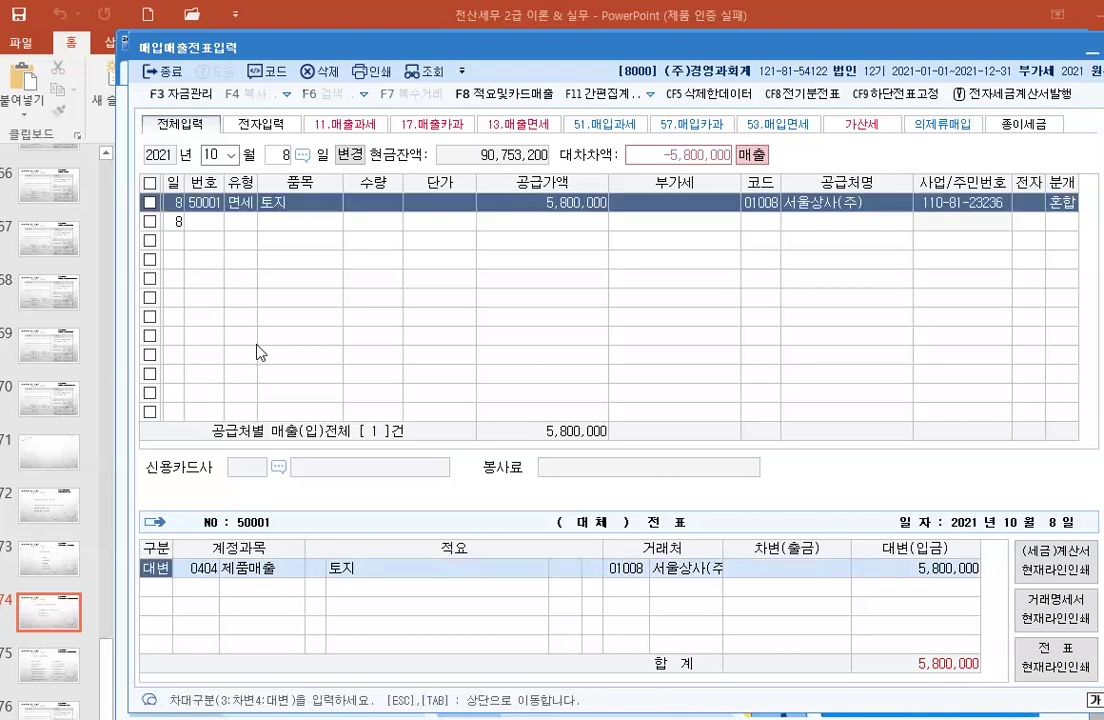
key(Return)
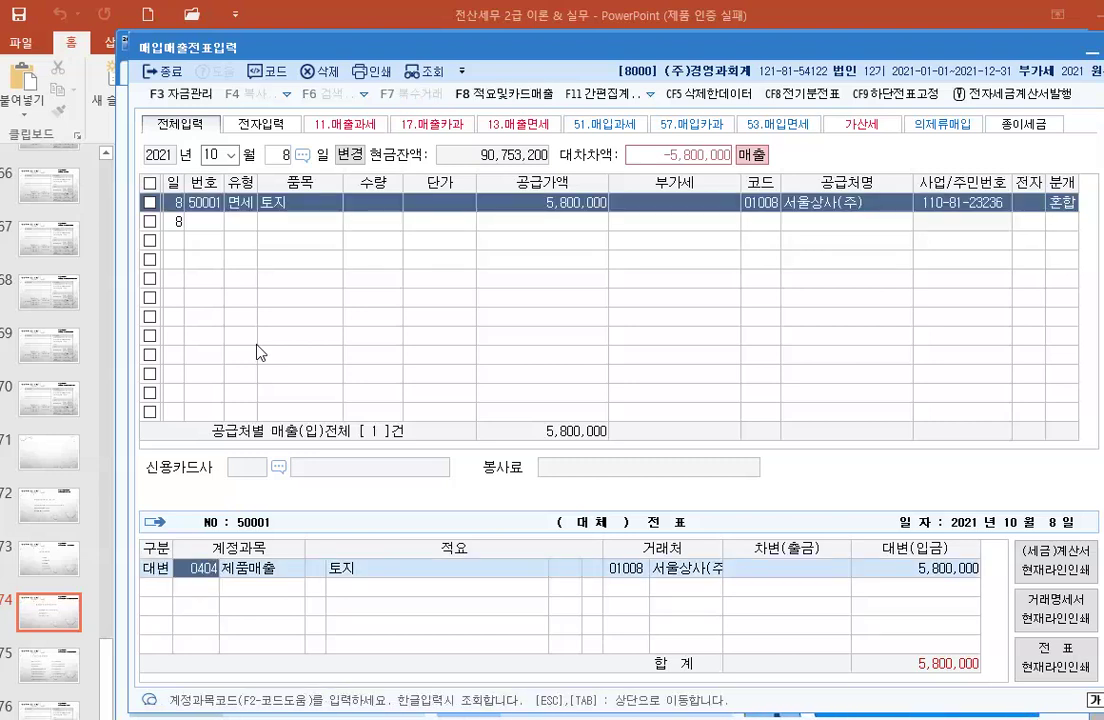
text(0201)
key(Return)
key(Return)
key(Return)
key(Return)
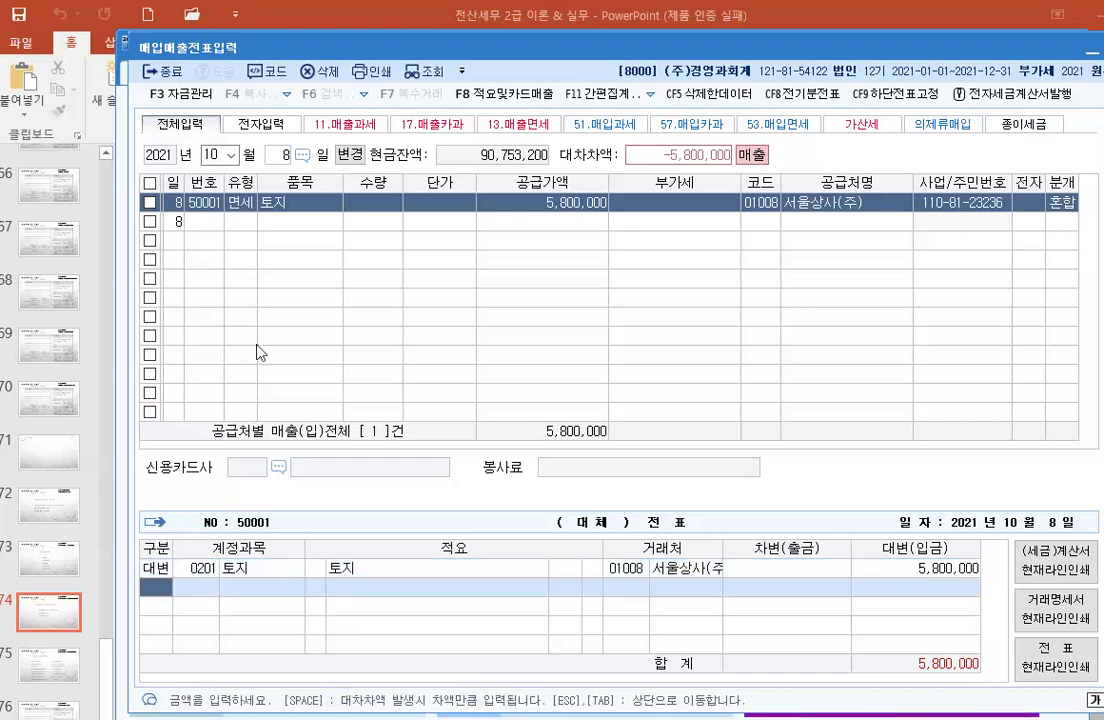
Step: Change the 0201 토지 credit amount to 5,000,000 and start a new credit line with 4
text(3)
key(Return)
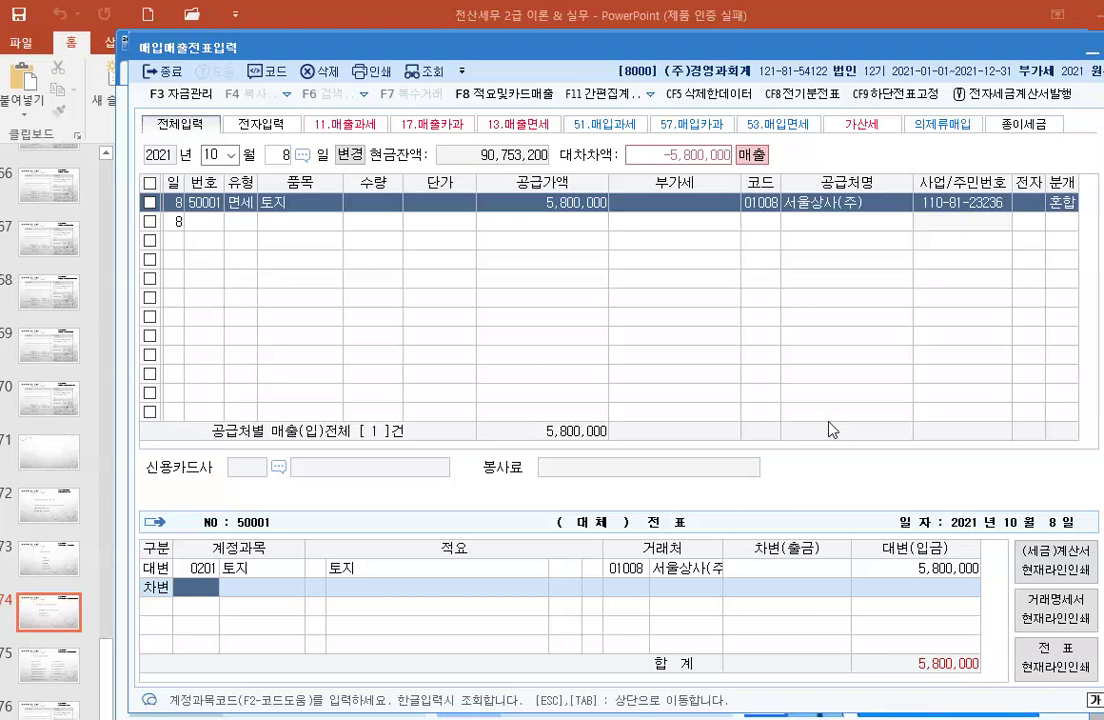
click(936, 571)
text(5000000)
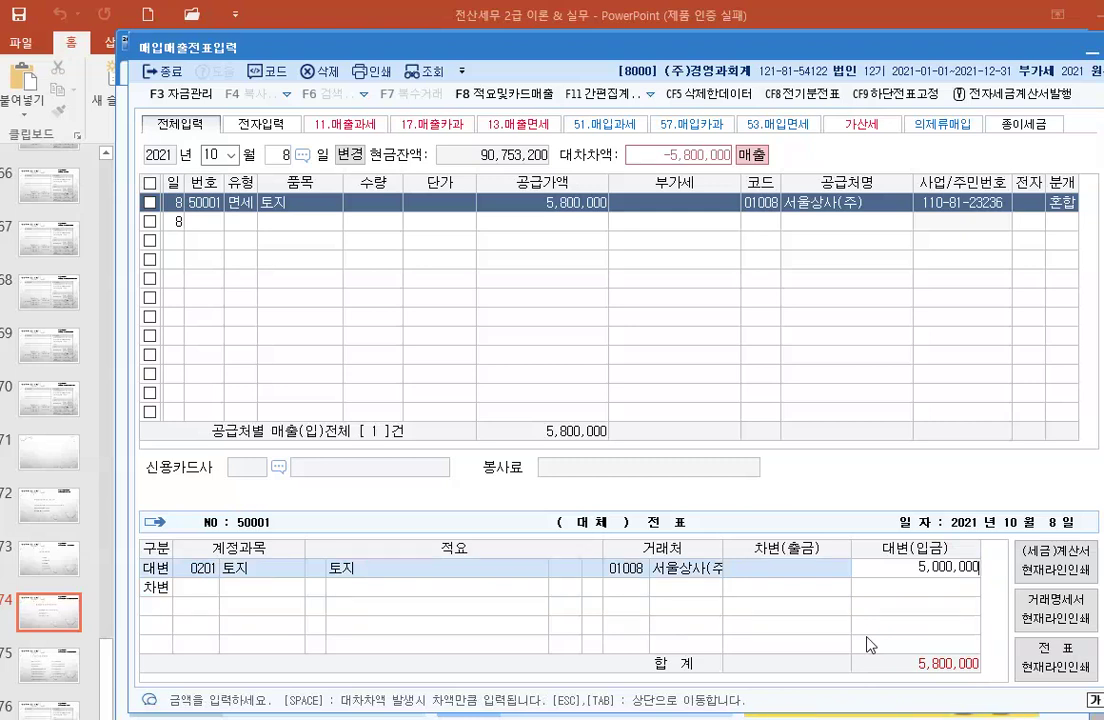
key(Return)
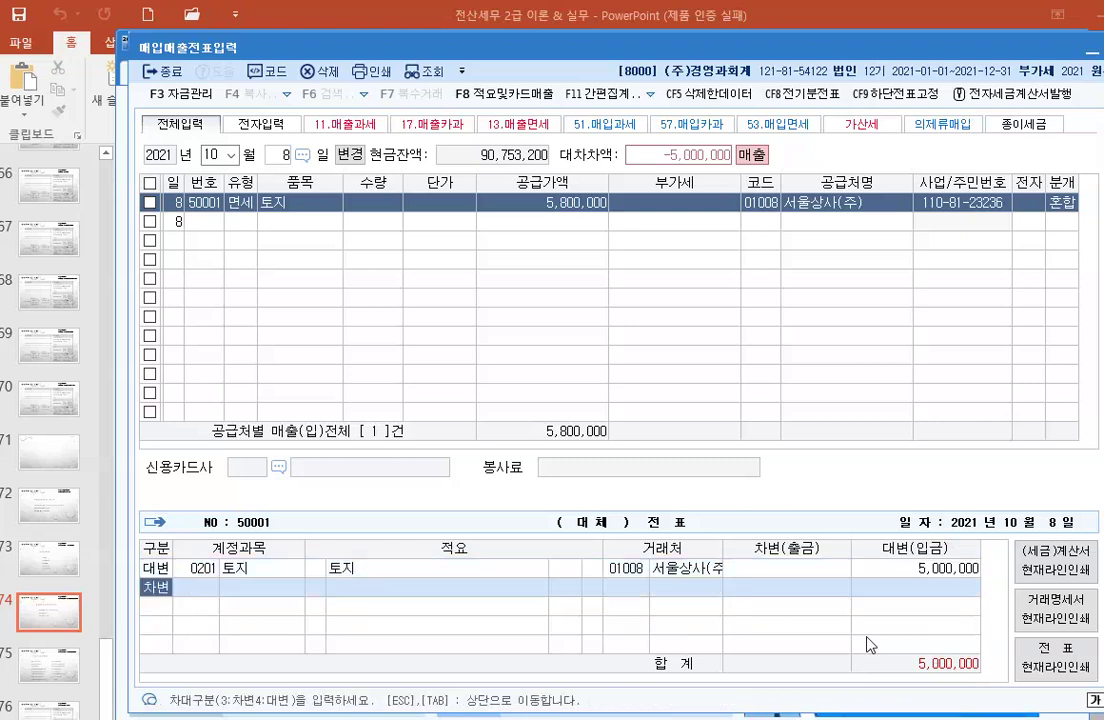
text(4)
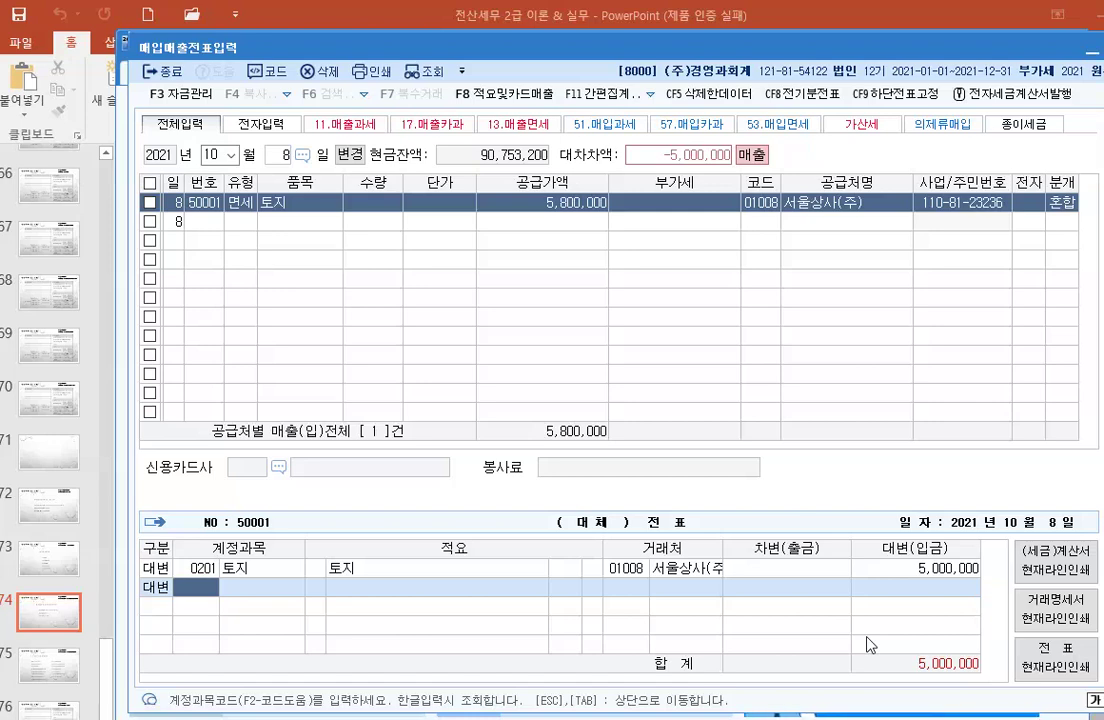
Step: Add a 0914 유형자산처분이익 credit of 800,000 and a 0103 보통예금 debit, completing the voucher
text(유)
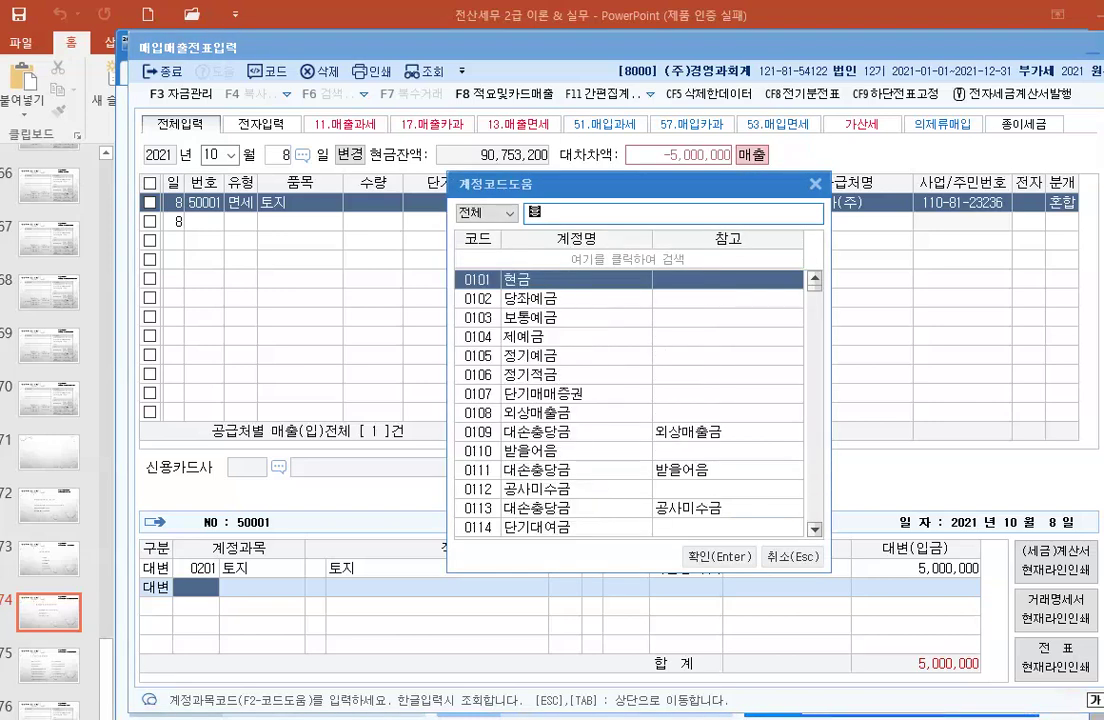
text(형ㅈㅏ)
key(Return)
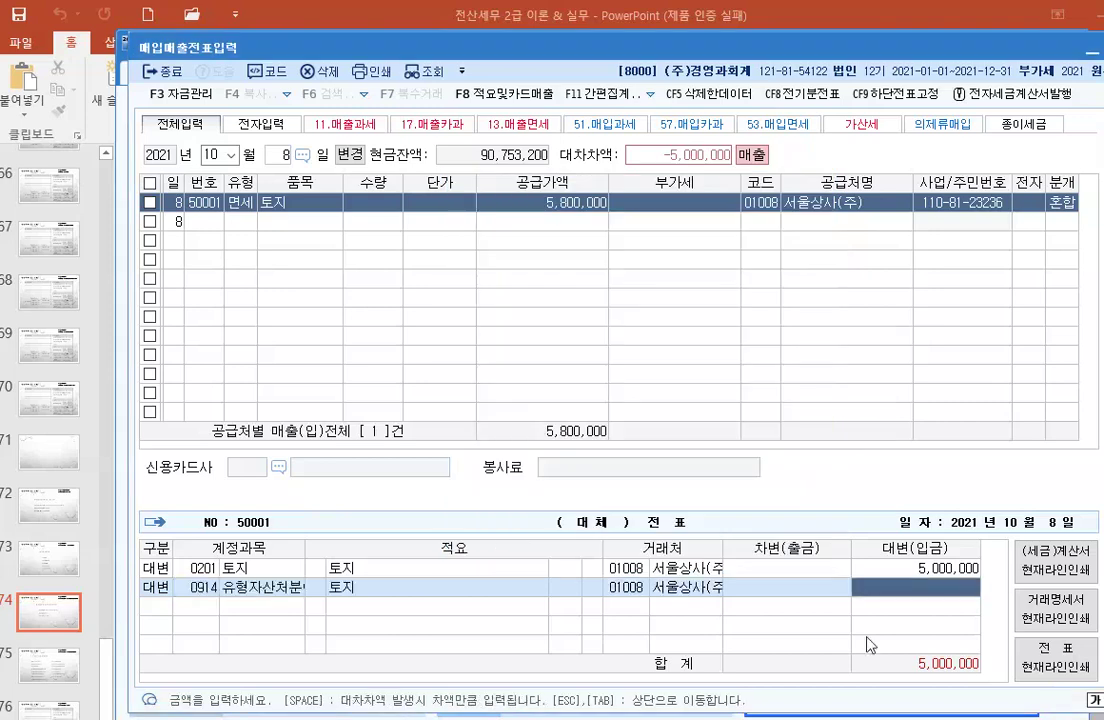
text(8000000)
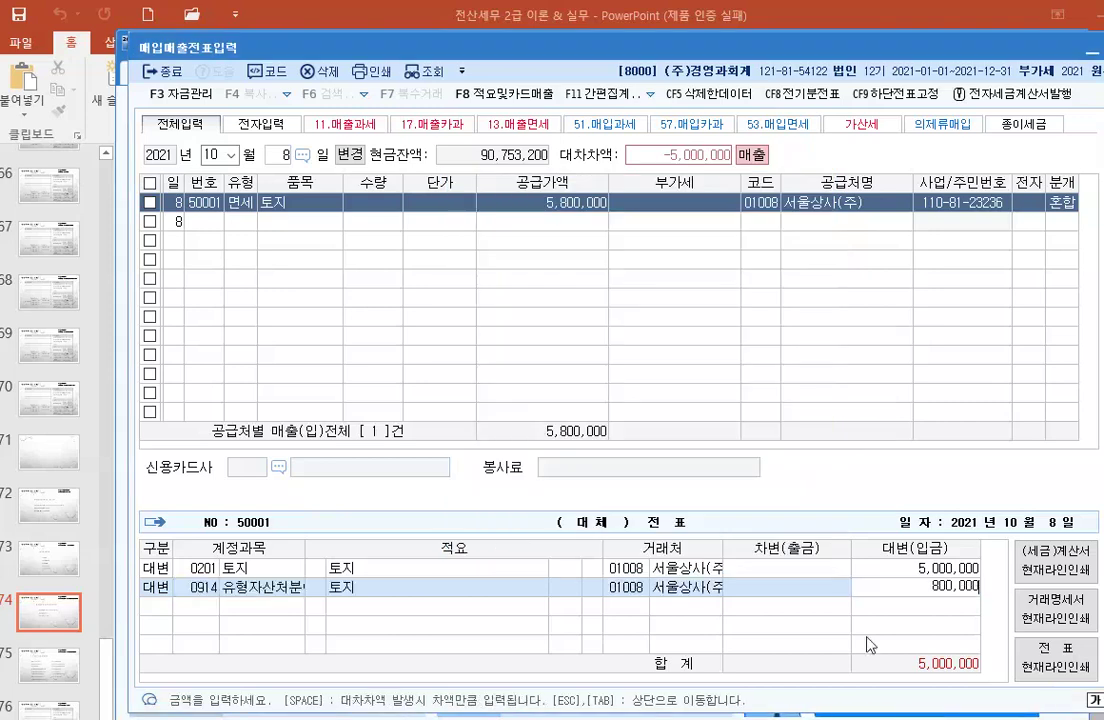
key(Return)
text(3)
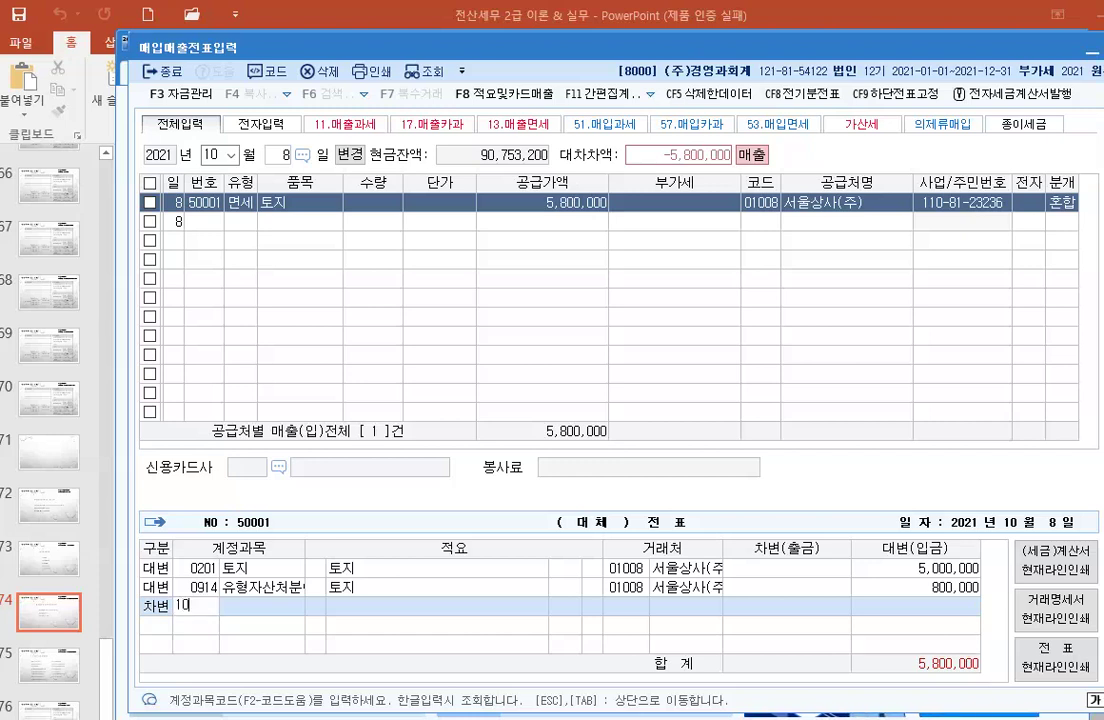
text(103)
key(Return)
key(Return)
key(Return)
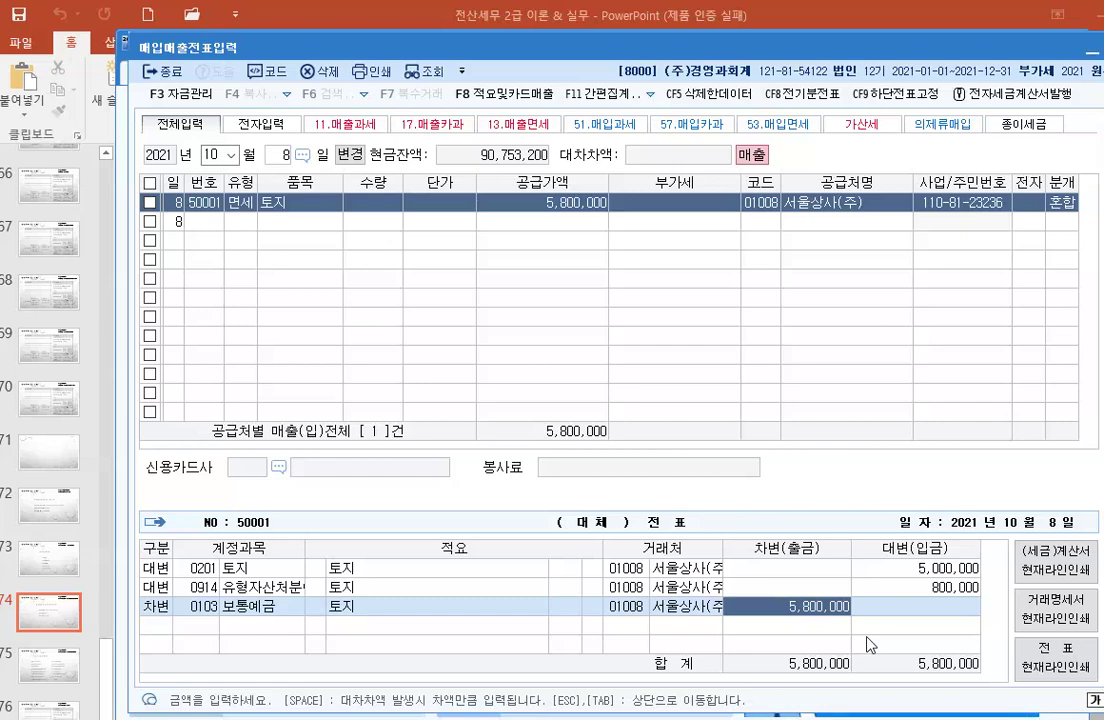
key(Return)
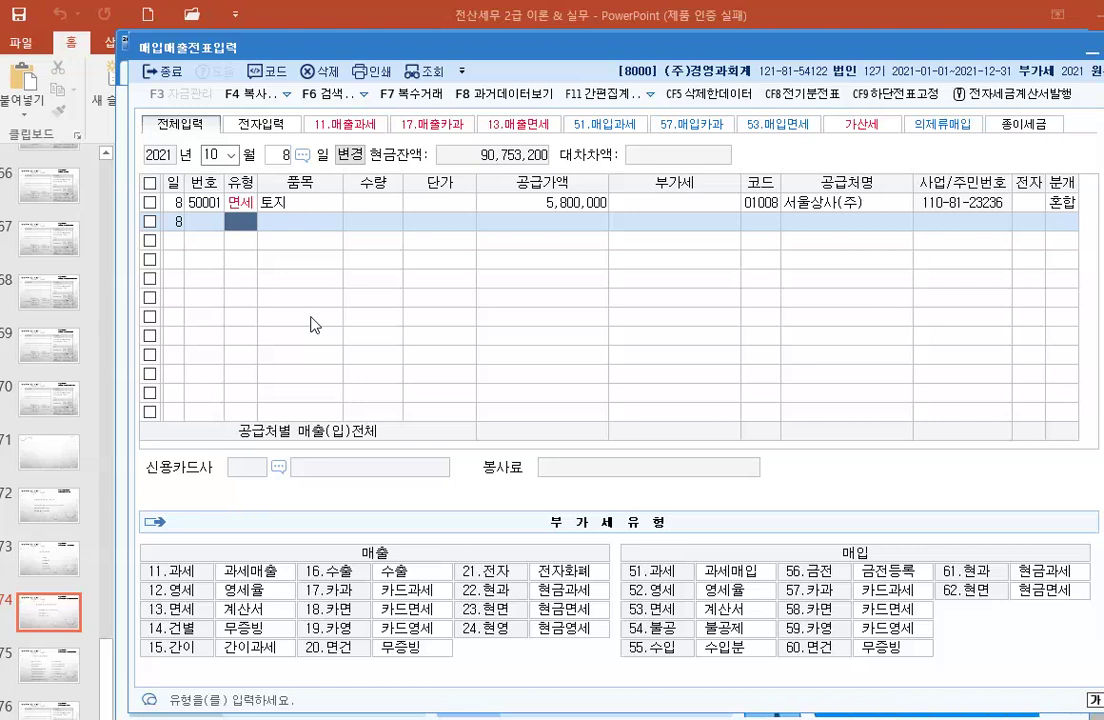
Step: Change the sales entry date to October 9
click(274, 156)
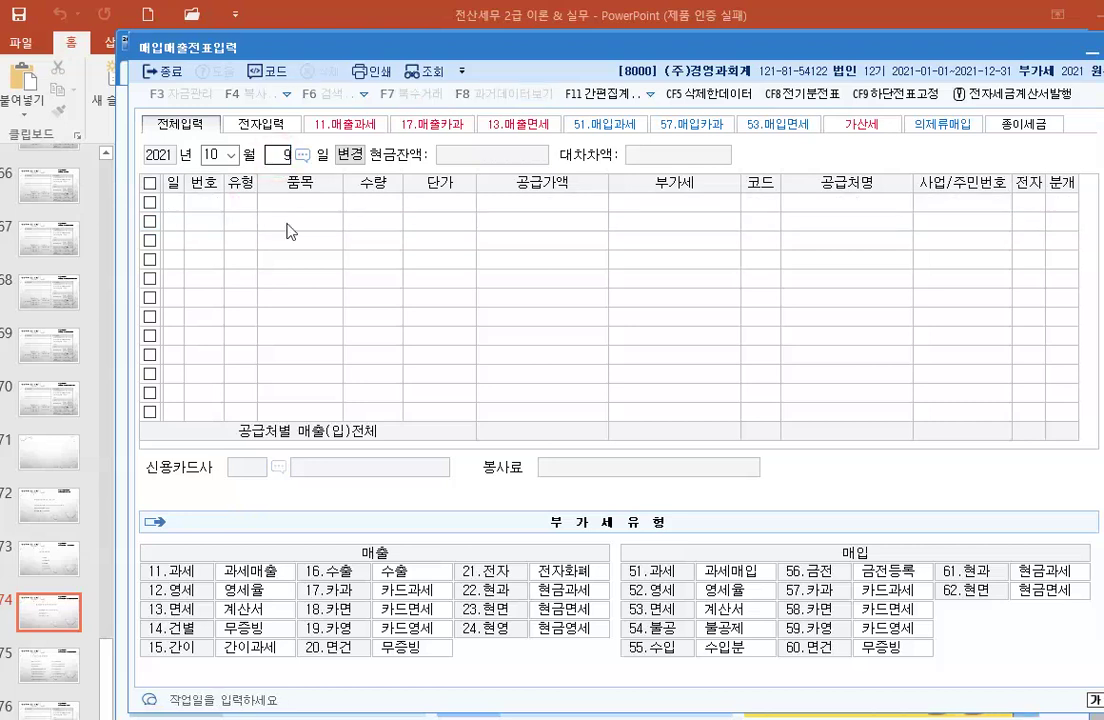
text(9)
key(Return)
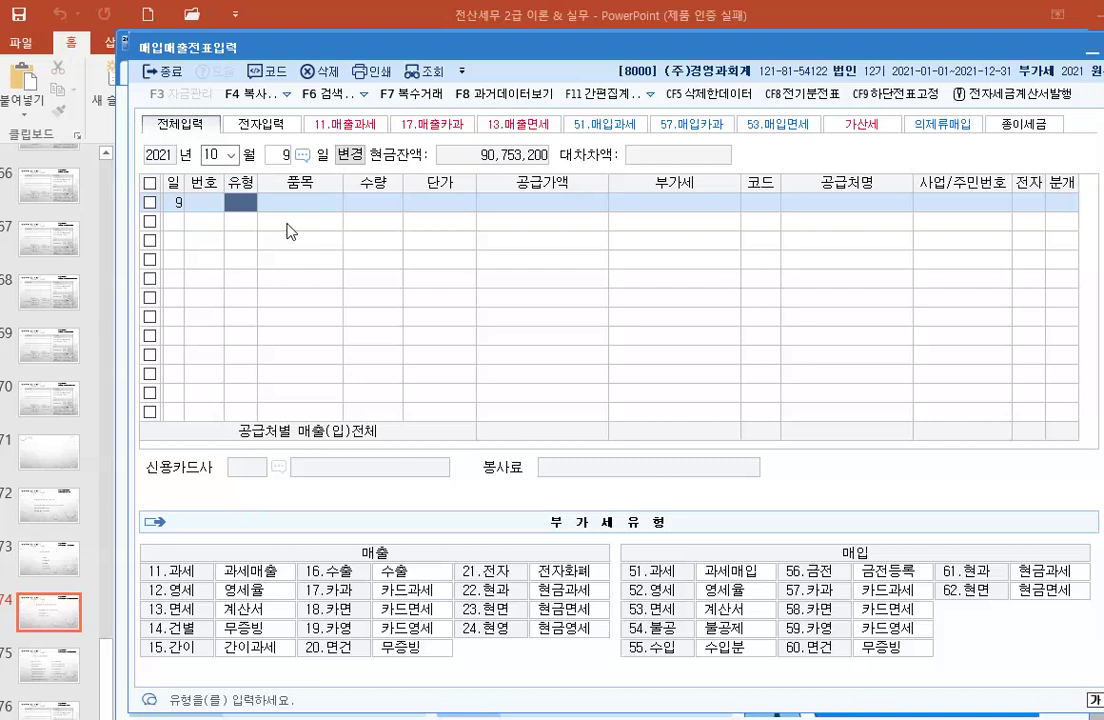
Step: Enter a 건별 (14) sale of 노트북 at 420,000 supply with 42,000 VAT
text(14)
key(Return)
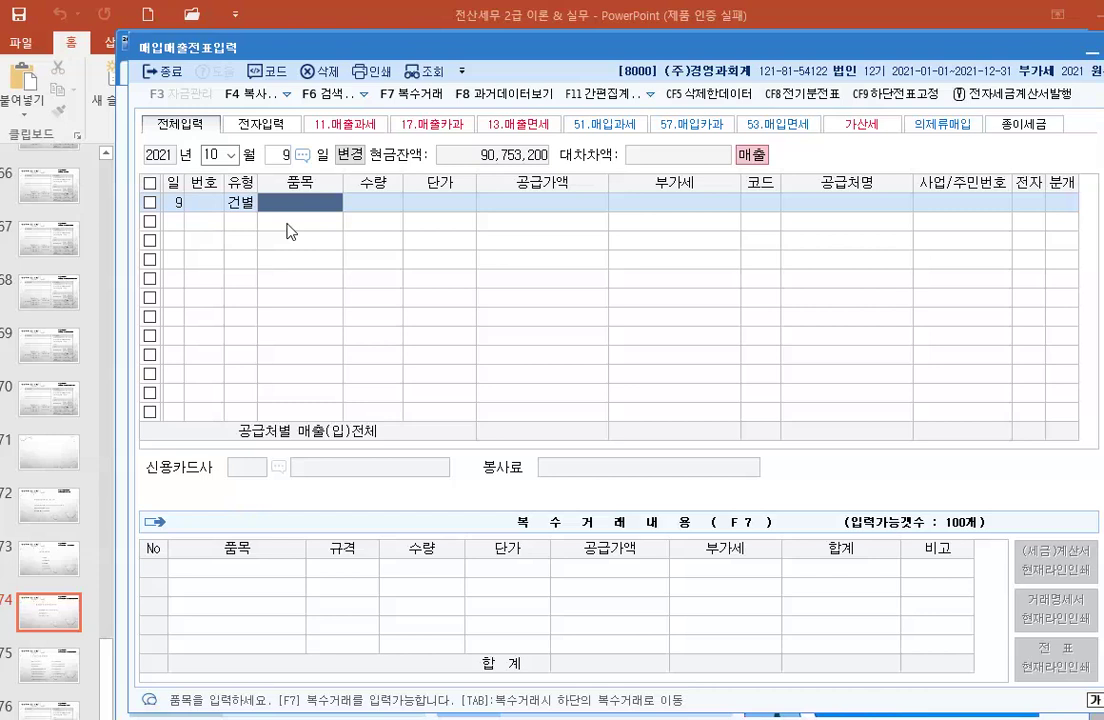
text(노틉)
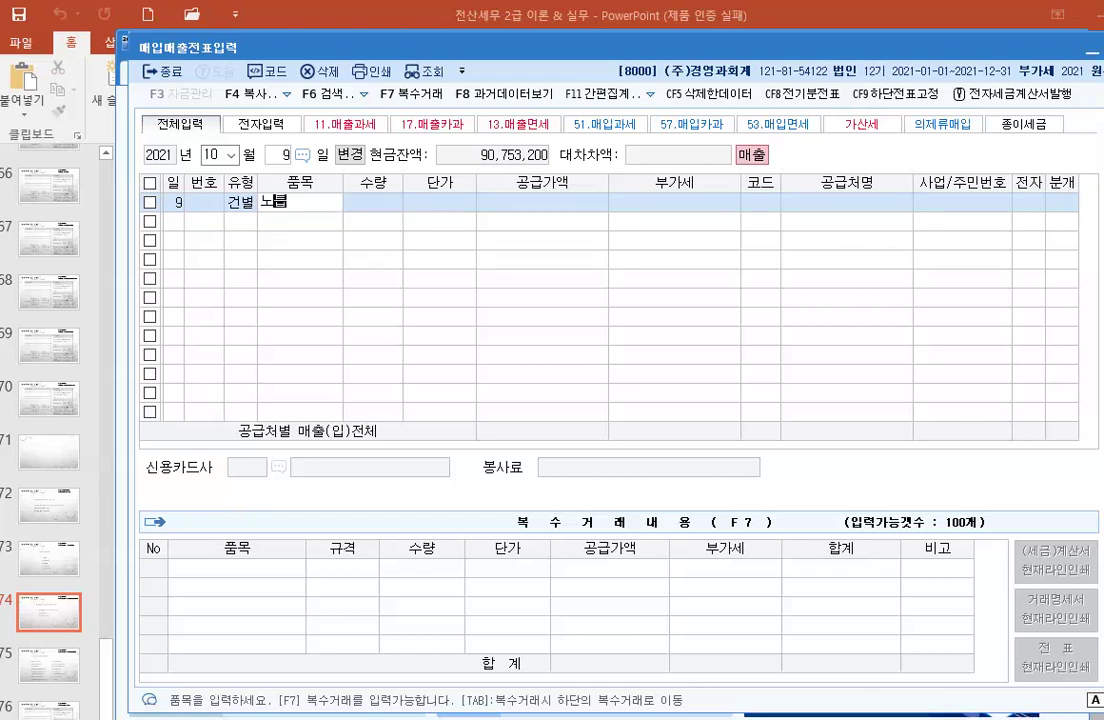
text(북)
key(Return)
key(Return)
key(Return)
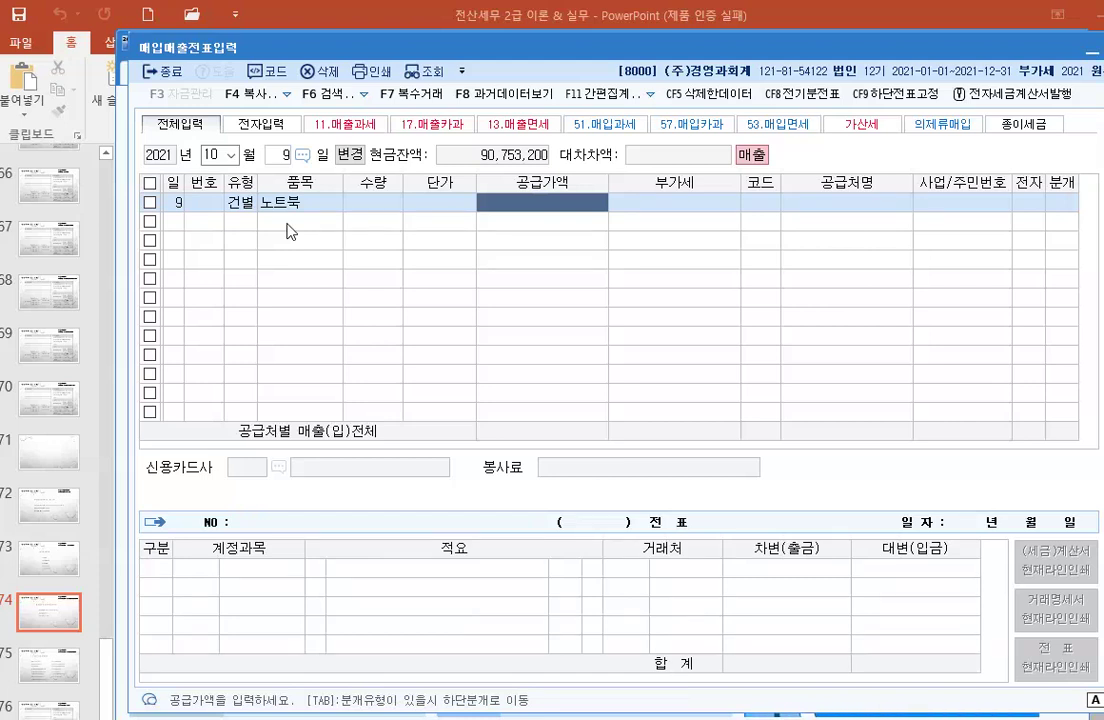
text(462)
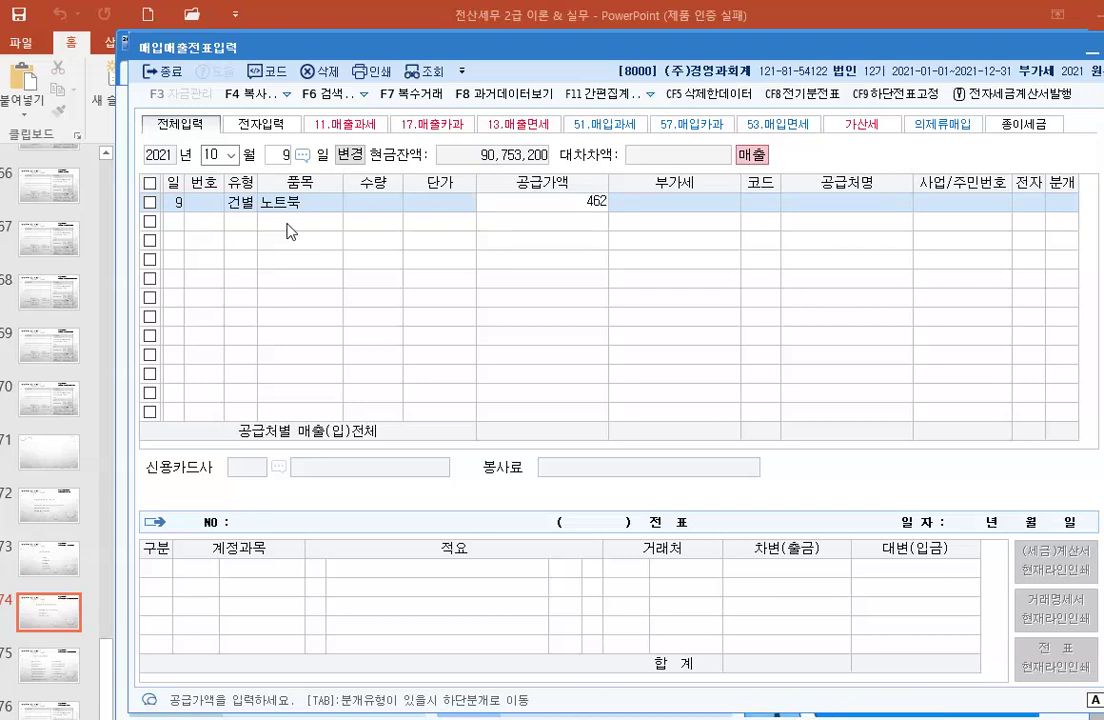
key(plus)
key(Return)
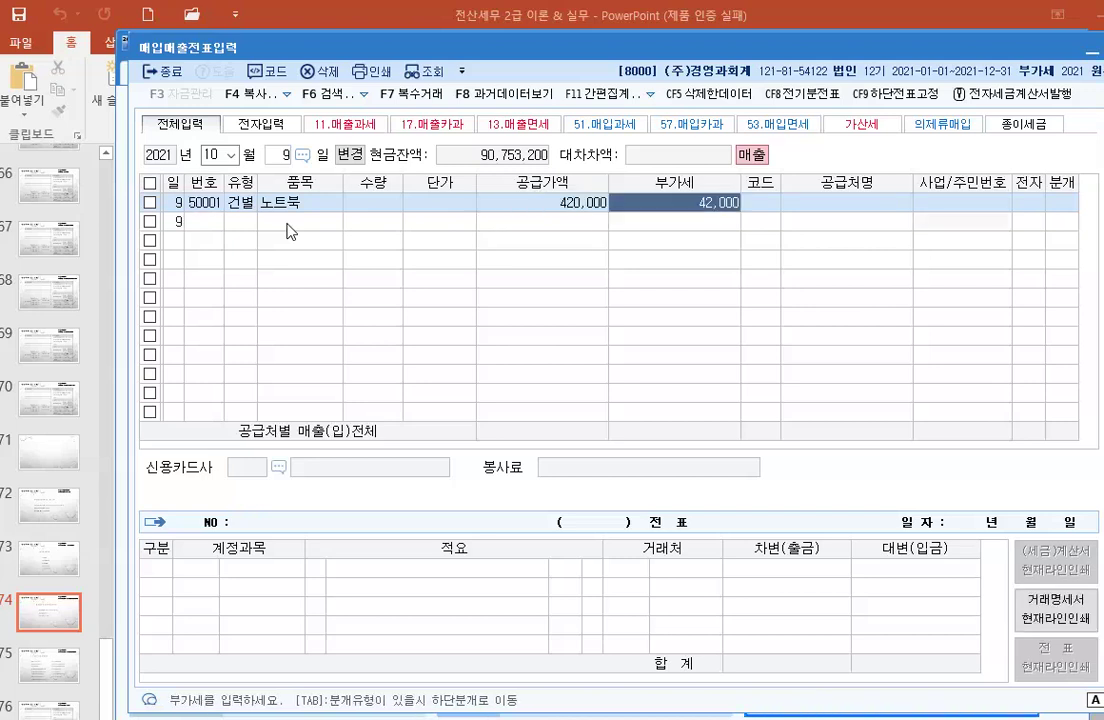
key(Return)
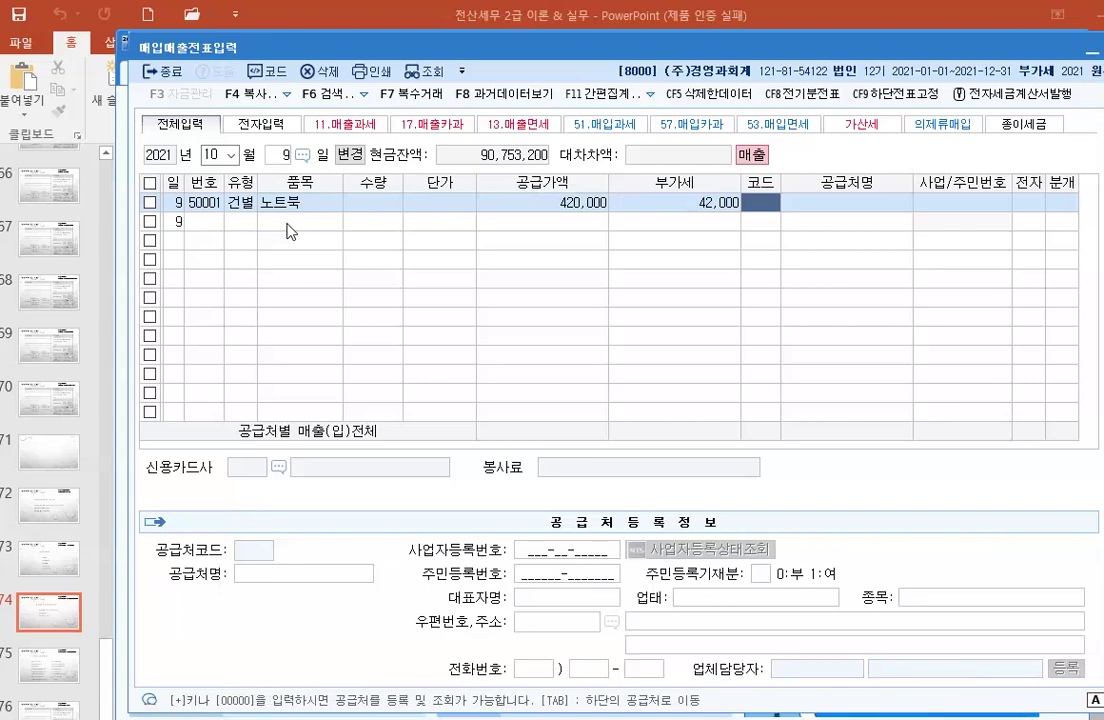
Step: Remove the mistakenly chosen customer code 01001 and type the individual buyer's name instead
key(F2)
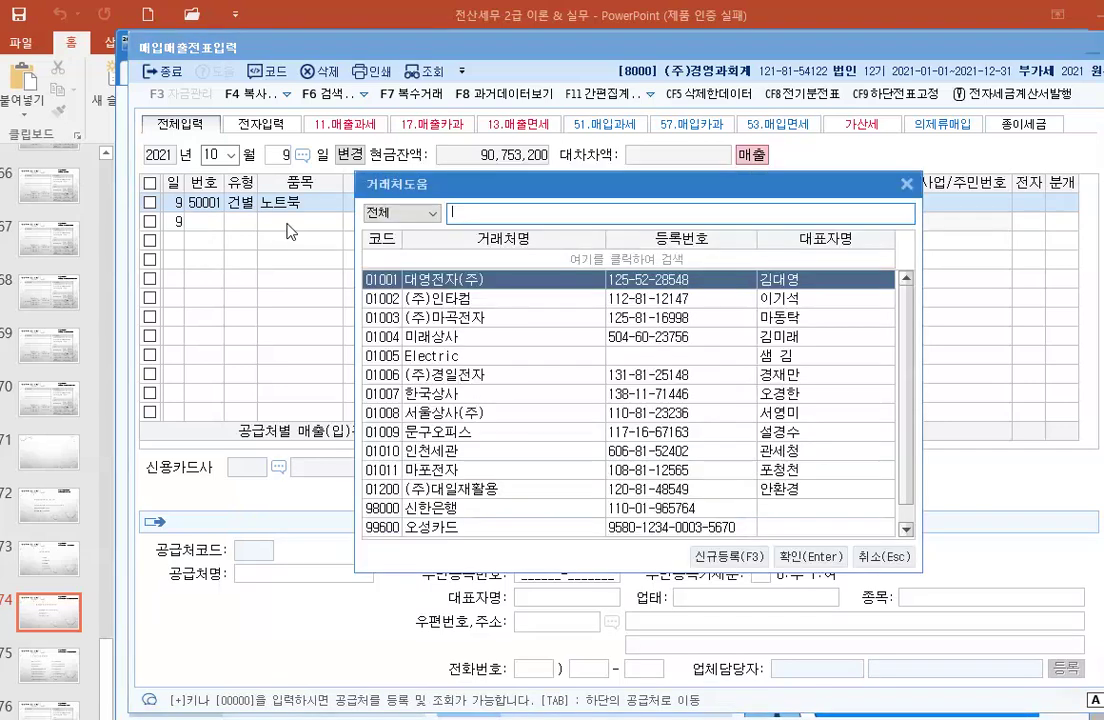
text(주)
key(Escape)
text(01001)
key(Return)
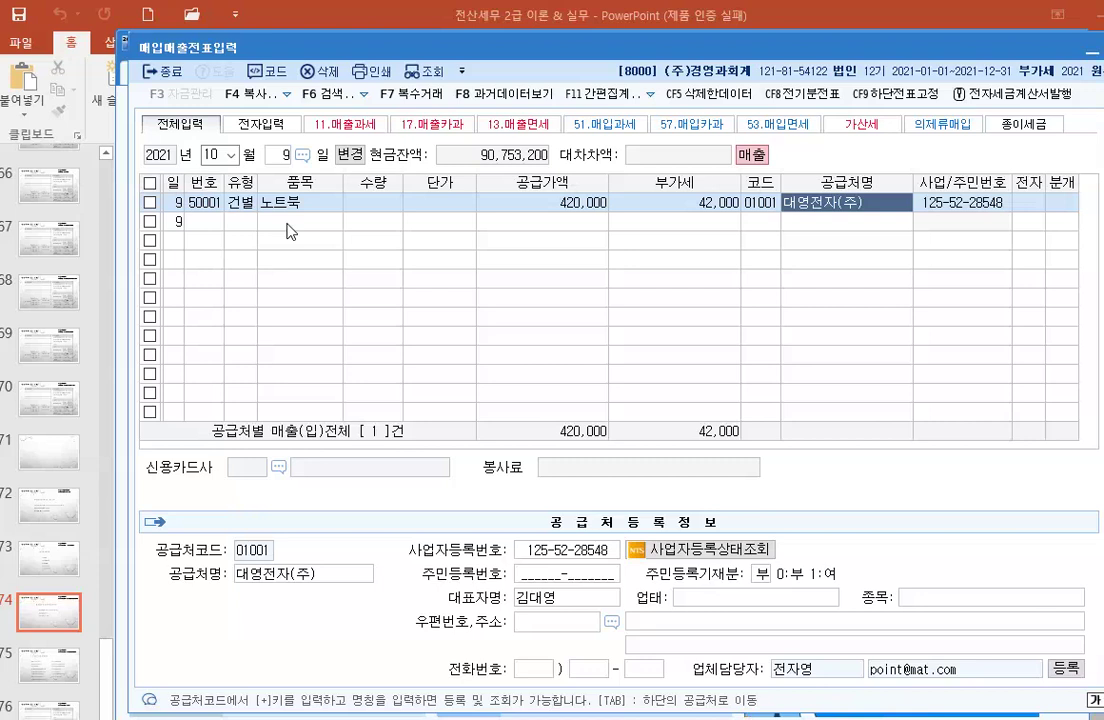
key(shift+Tab)
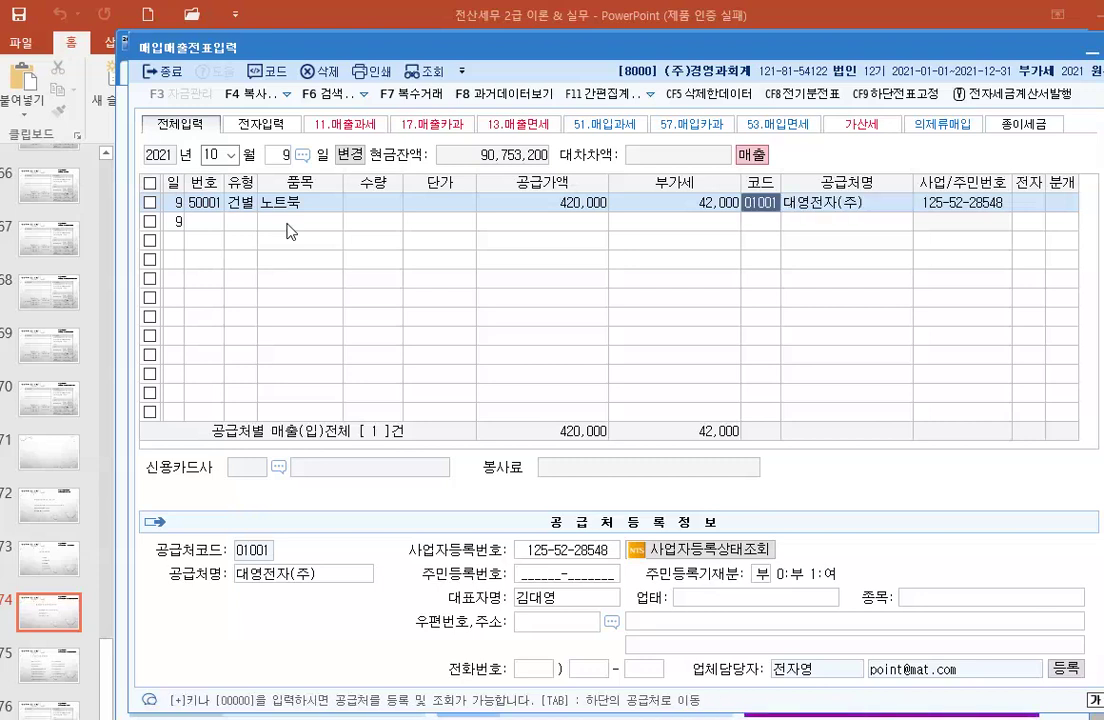
key(BackSpace)
key(Return)
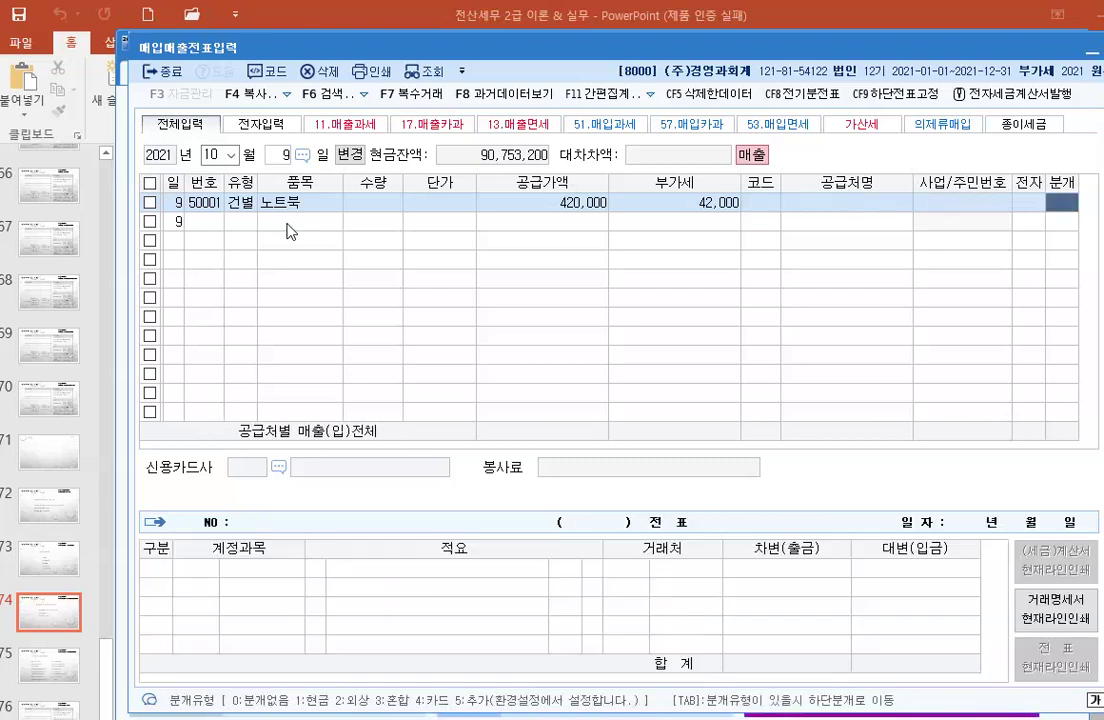
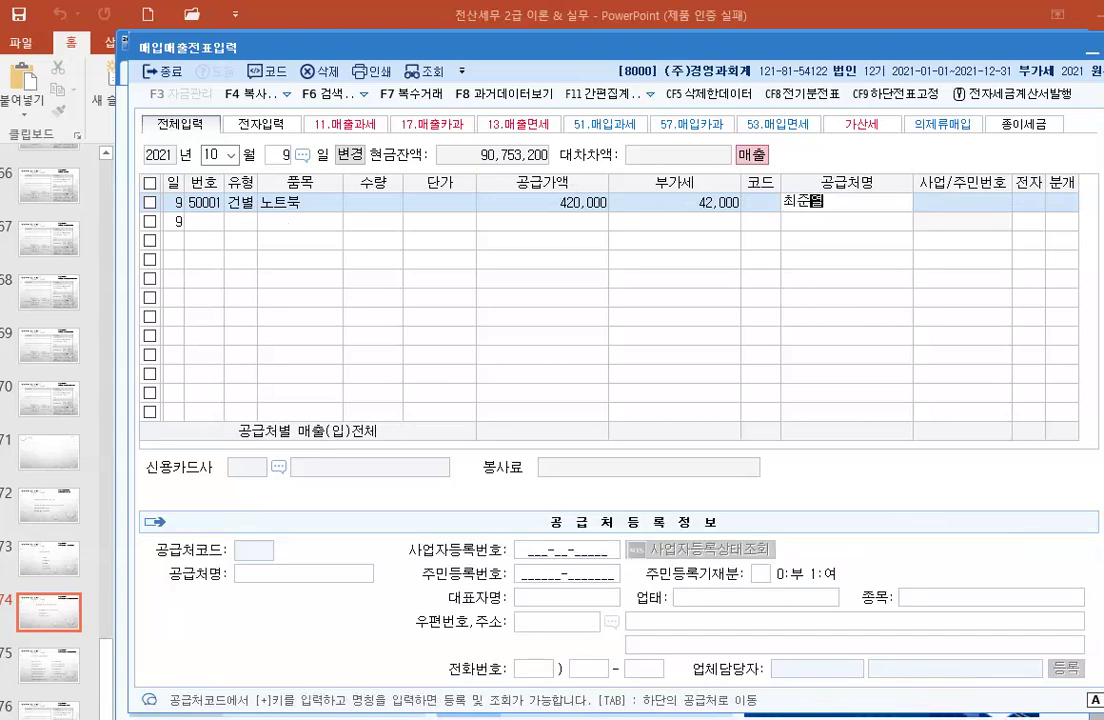
key(Return)
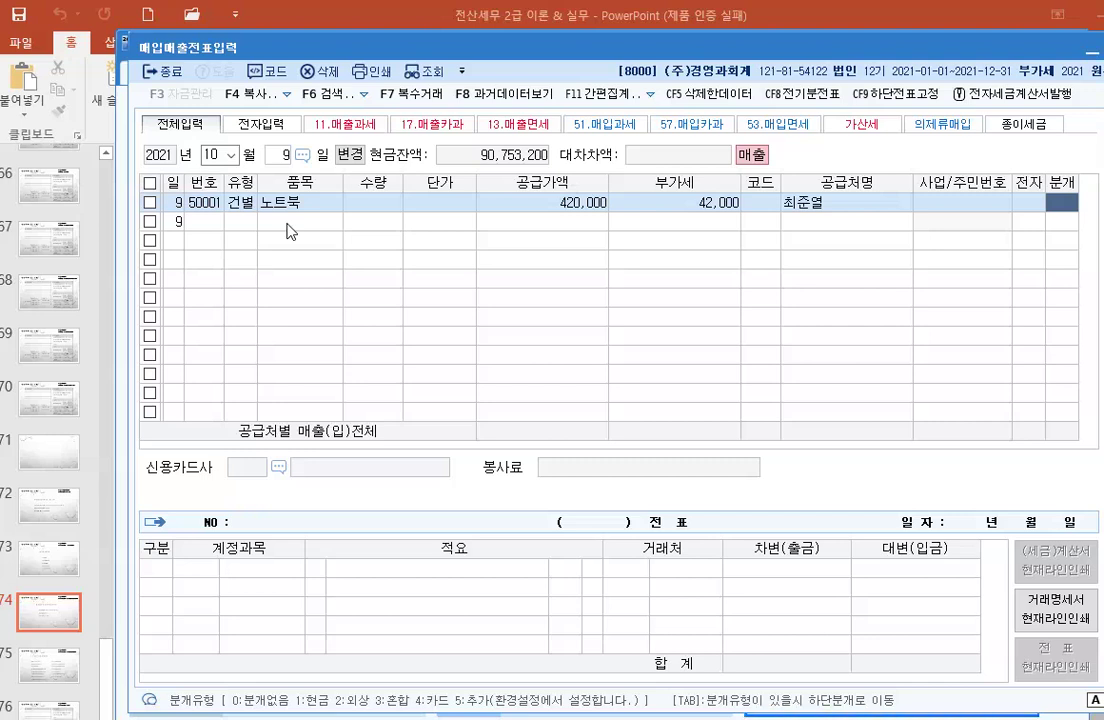
Step: Journalise the sale as cash (분개 1) and save it as voucher 50001
text(1)
key(Return)
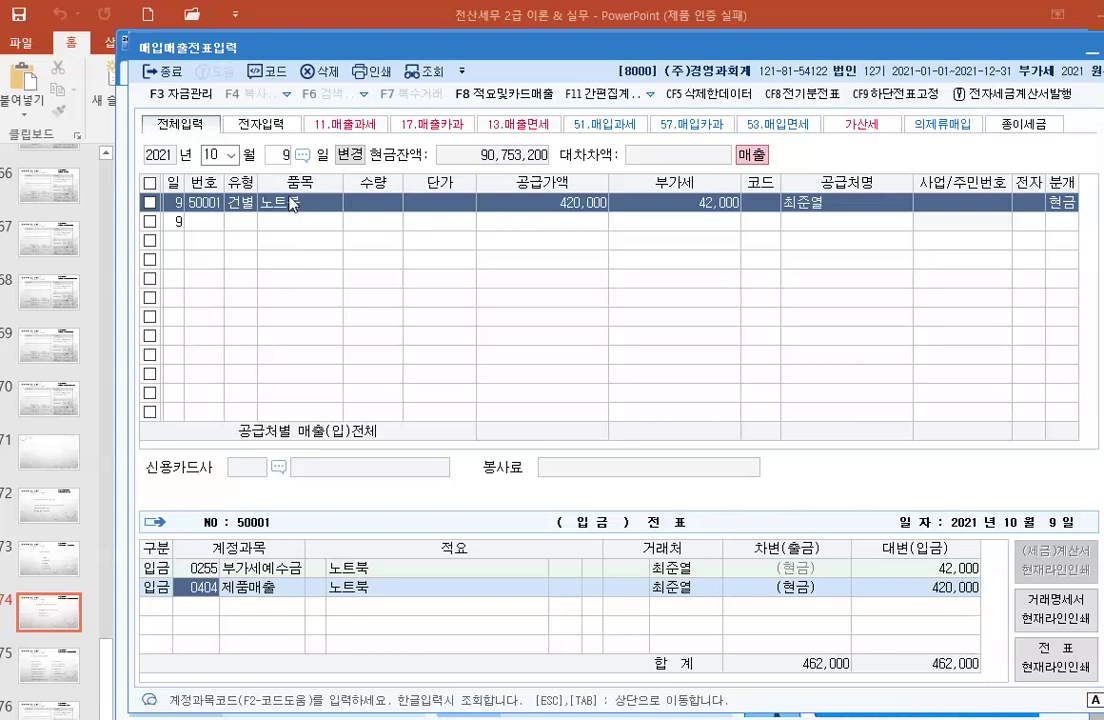
key(Escape)
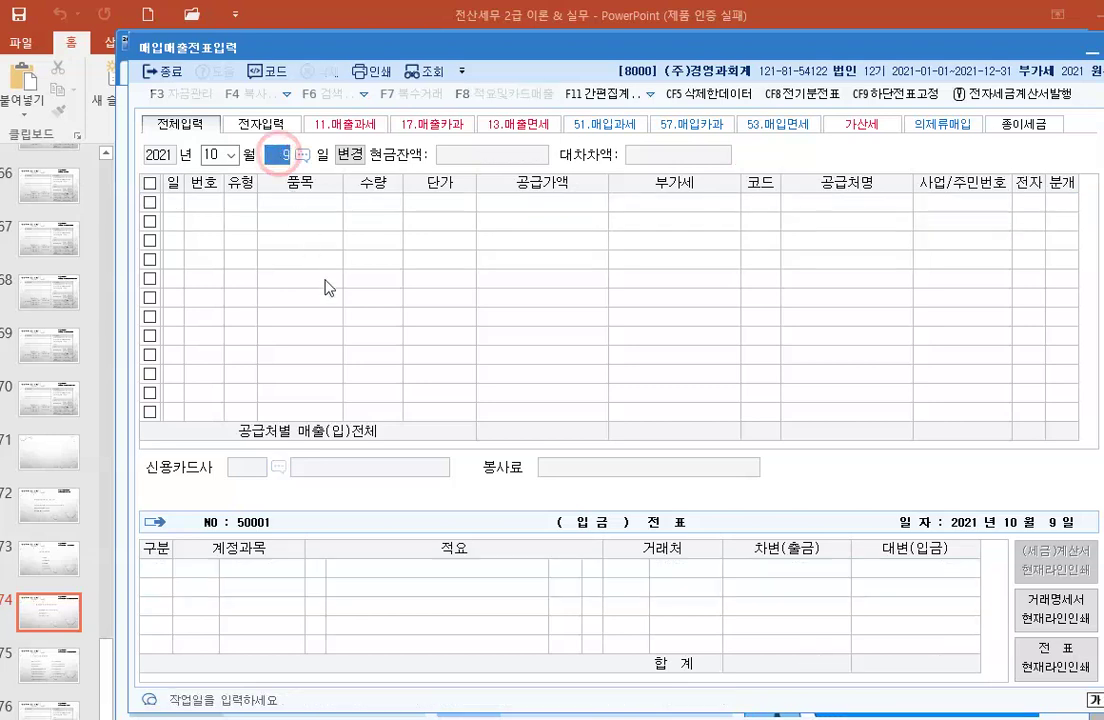
Step: Start an October 10 line with type 16 (수출) and item 제품
text(10)
key(Return)
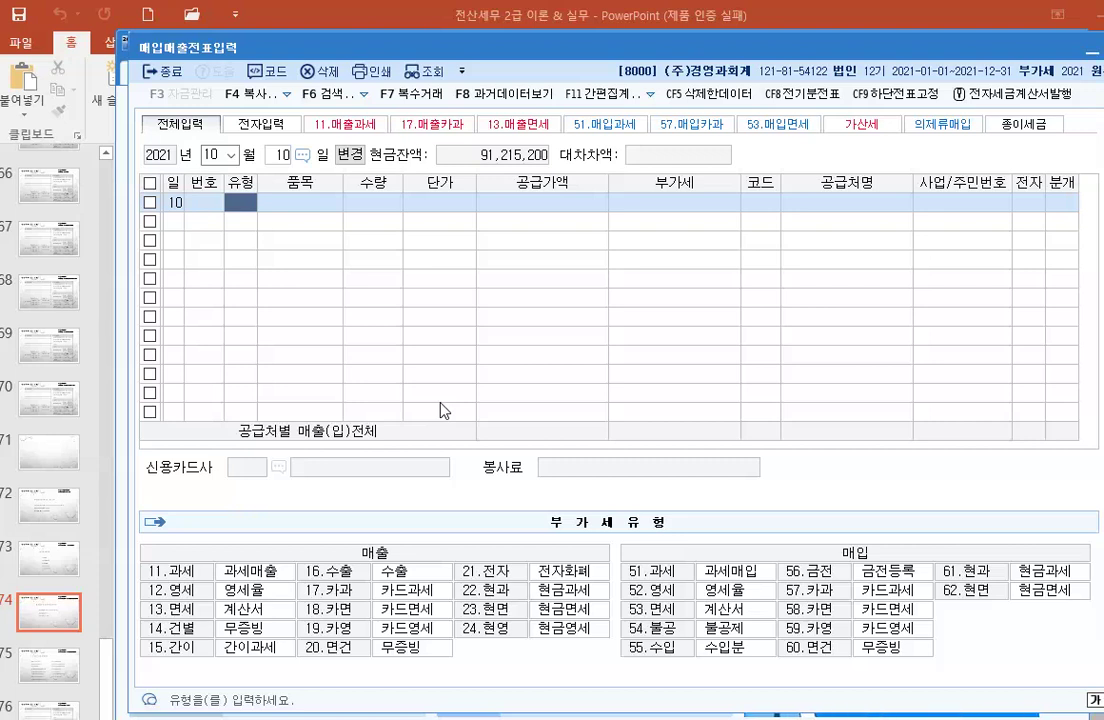
text(16)
key(Return)
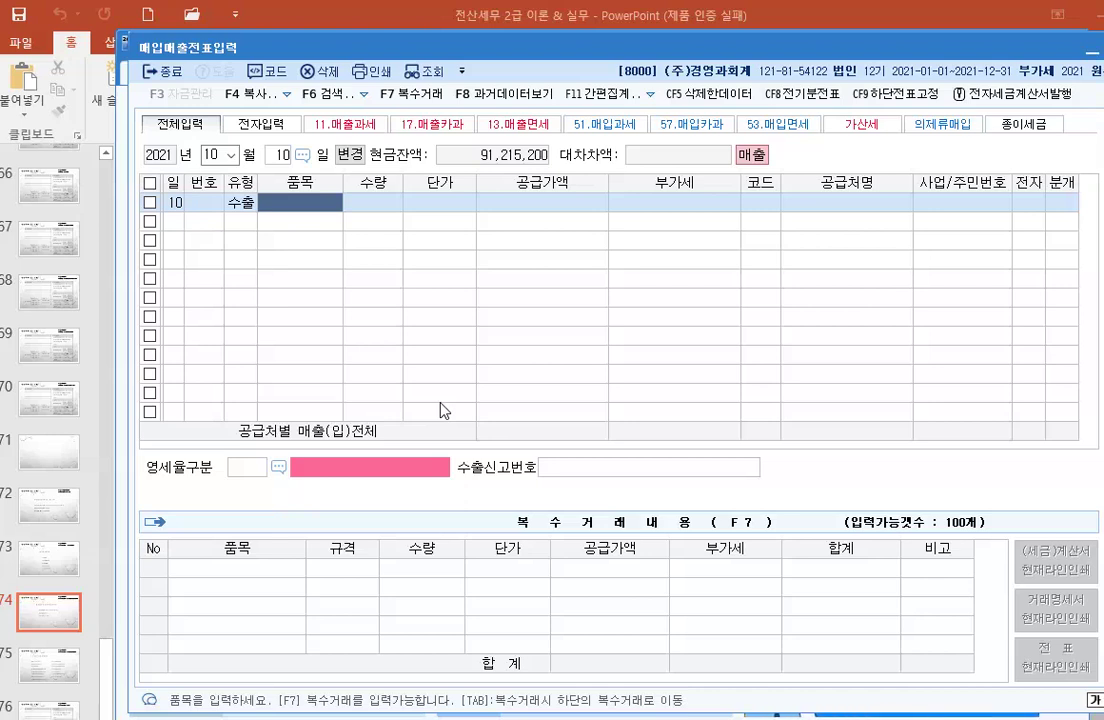
text(제품)
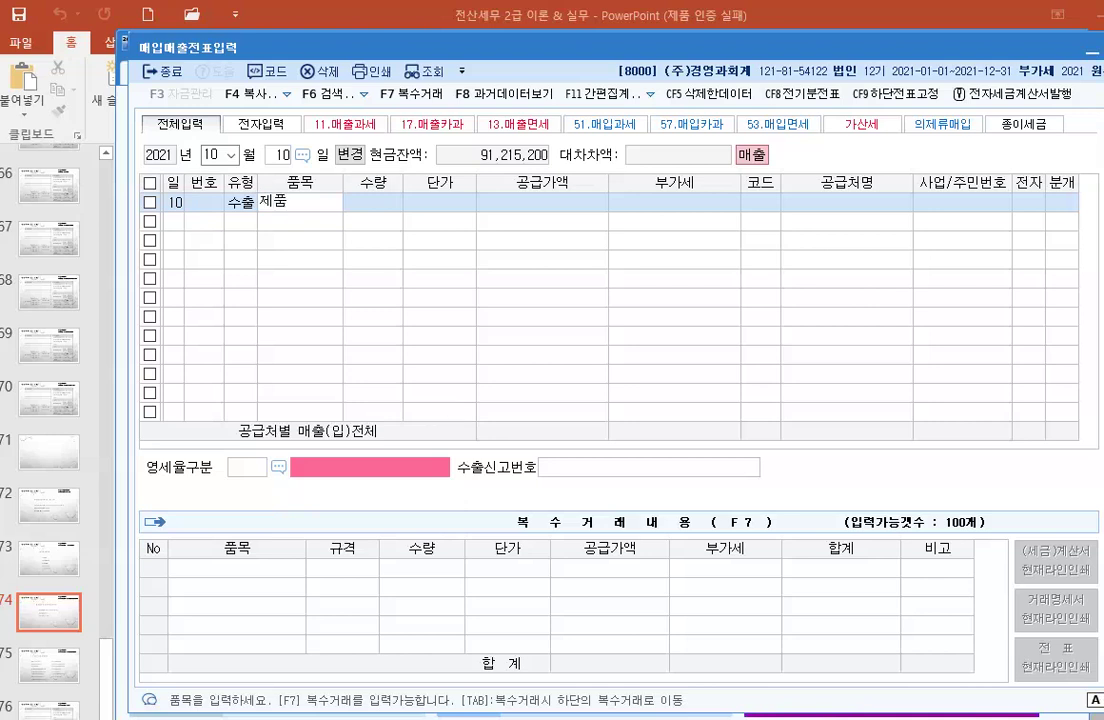
key(Return)
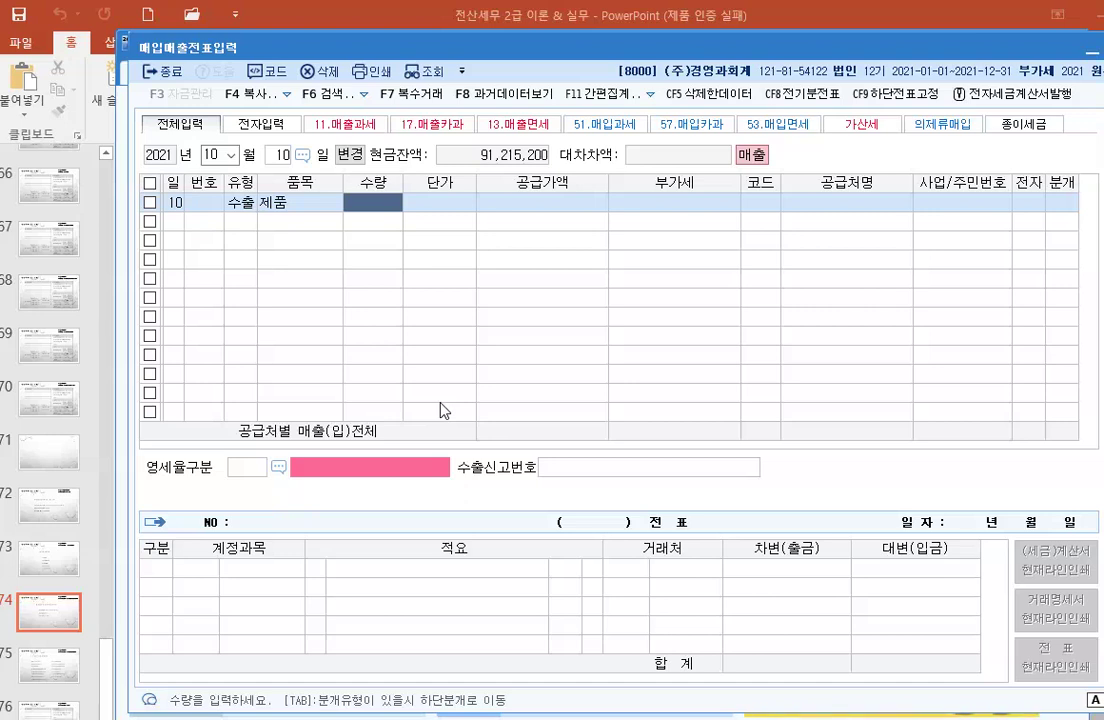
Step: Set the export's supply value to 11,000,000, leaving quantity and unit price blank
text(100000)
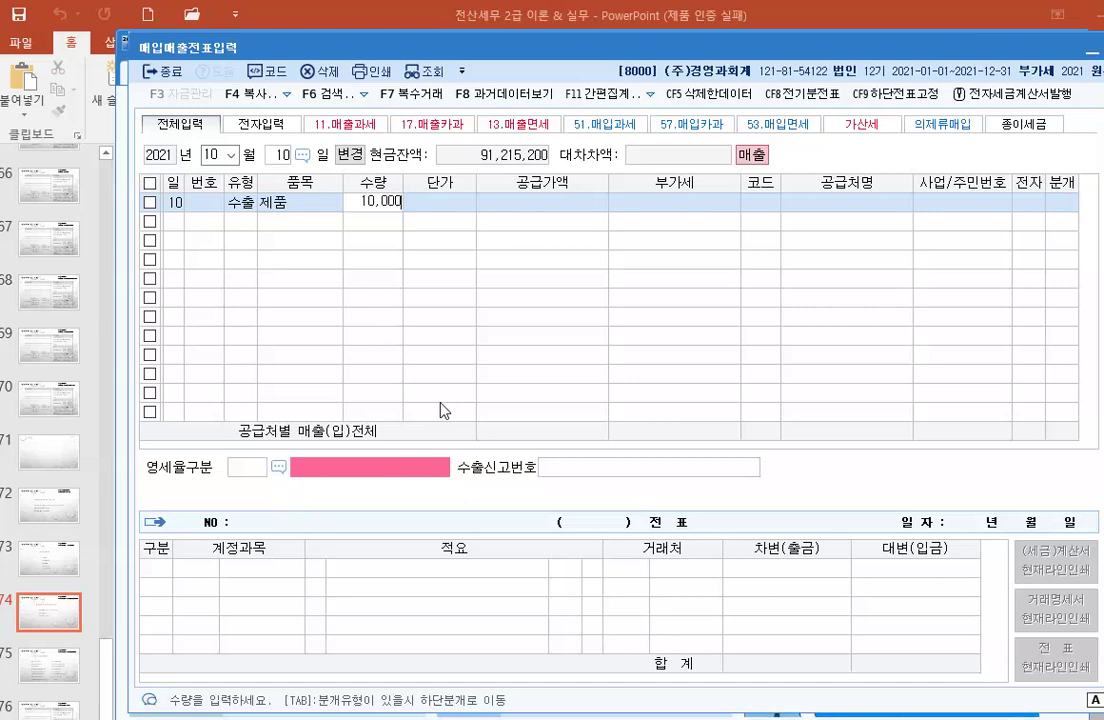
key(Return)
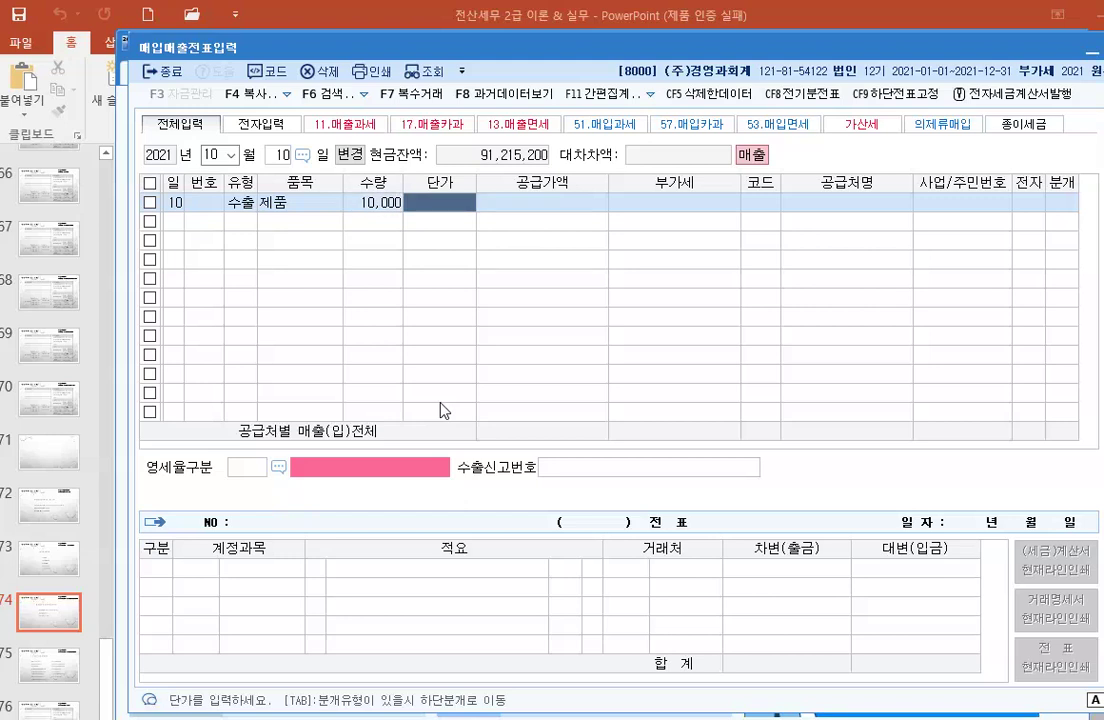
text(1100)
key(Return)
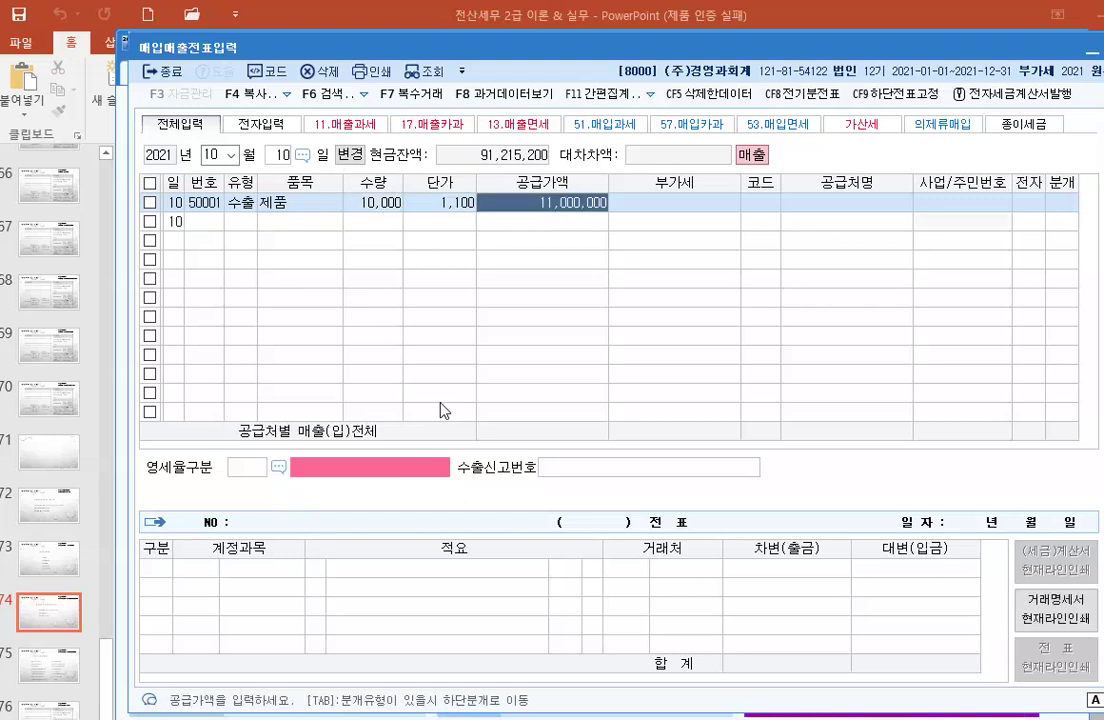
key(Left)
key(Left)
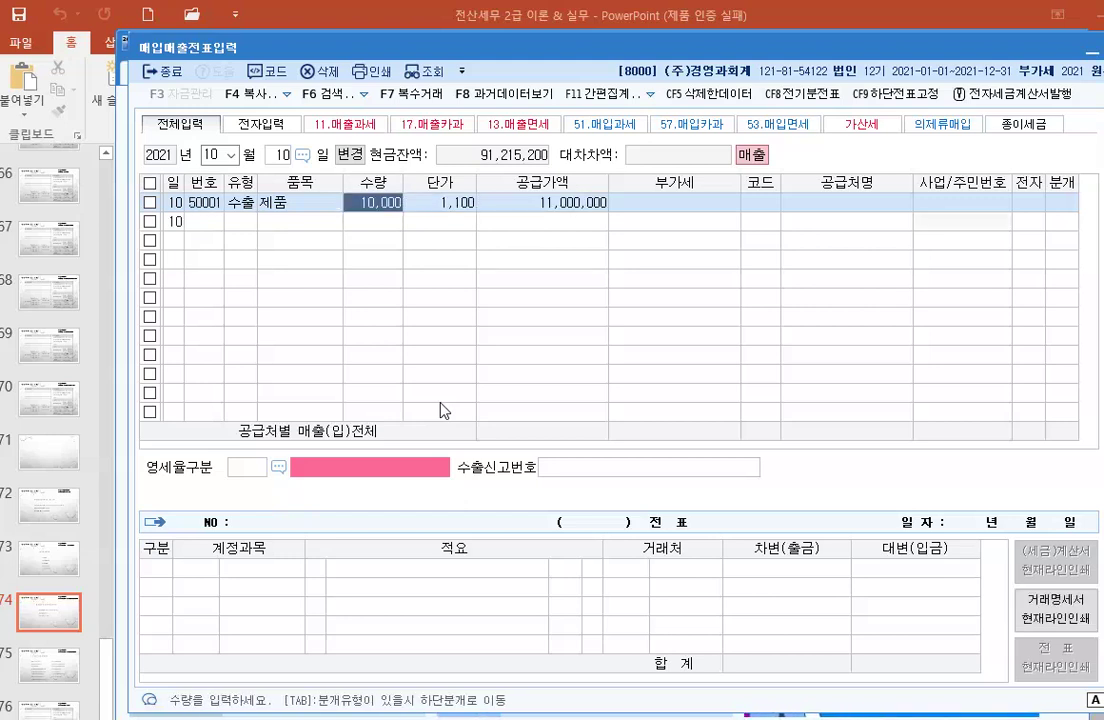
key(BackSpace)
key(Return)
key(Return)
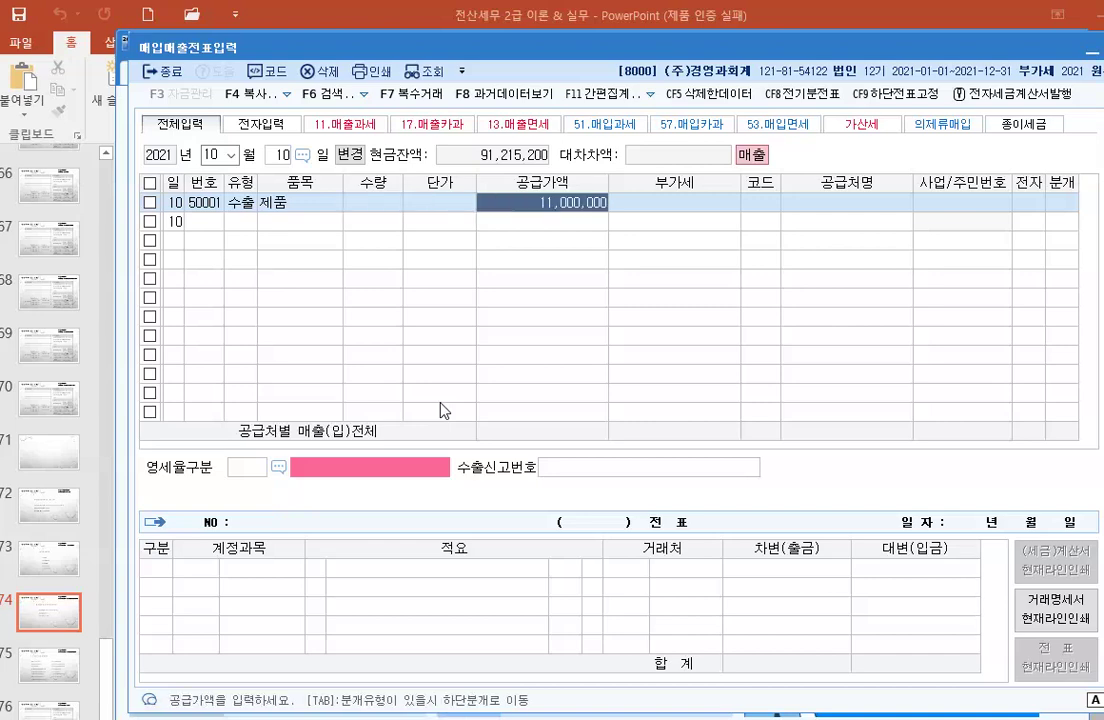
key(Return)
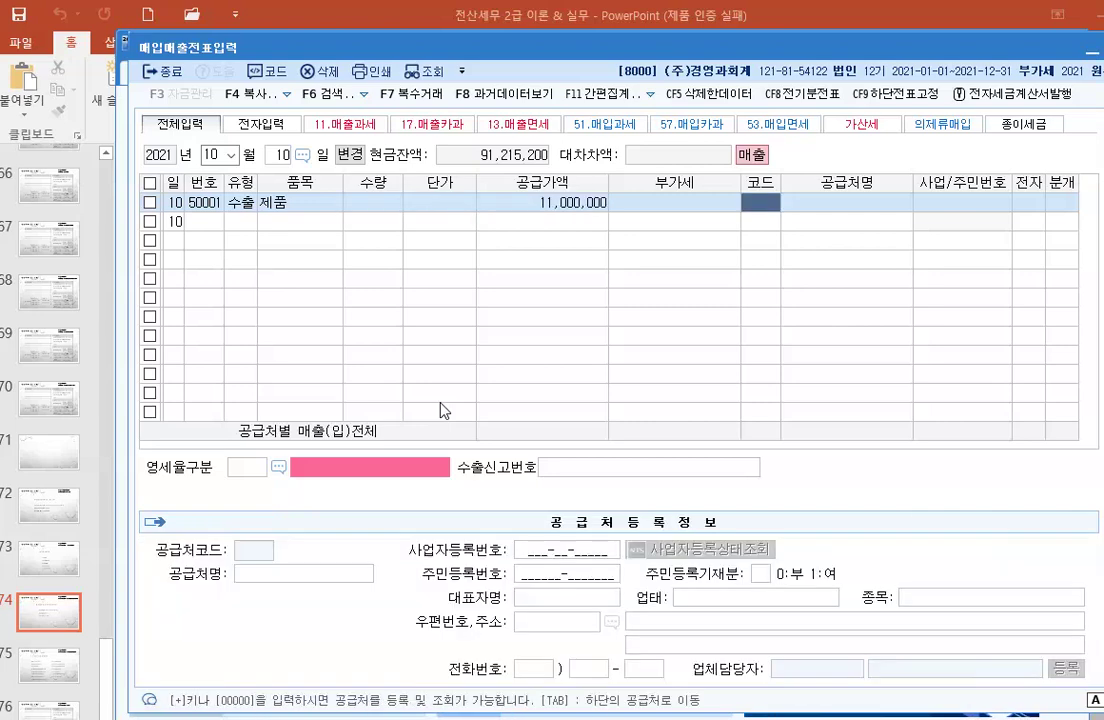
Step: Choose customer Electric, set zero-rate category 1 (직접수출), finish the line and close the window
key(F2)
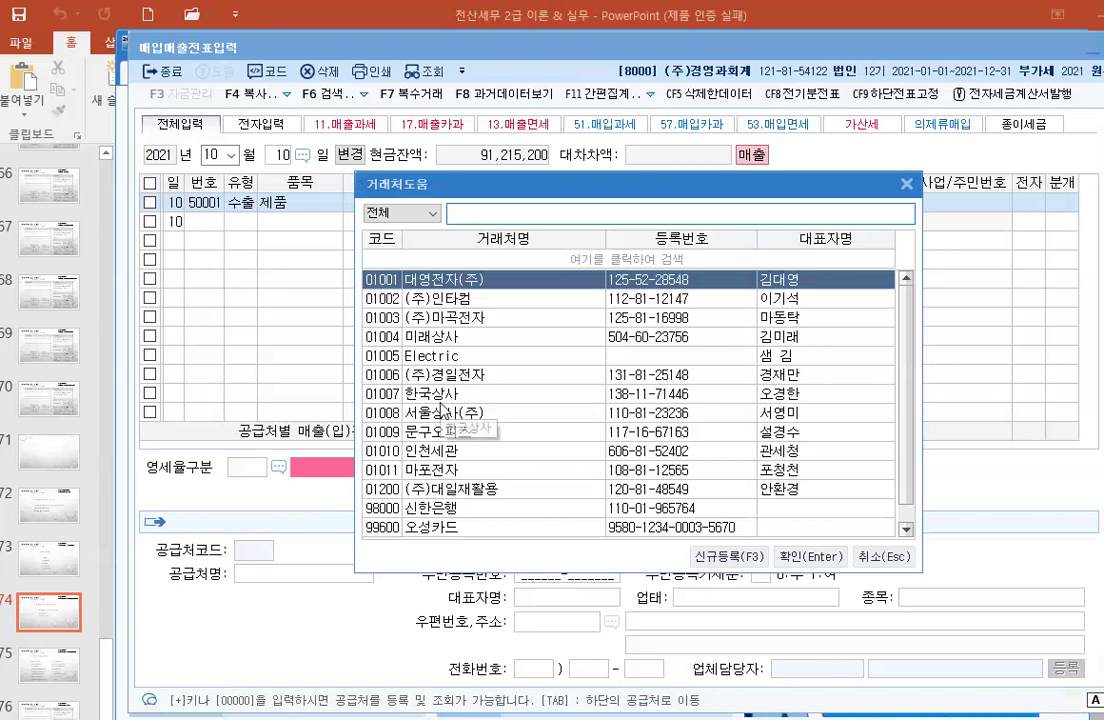
text(e)
key(Return)
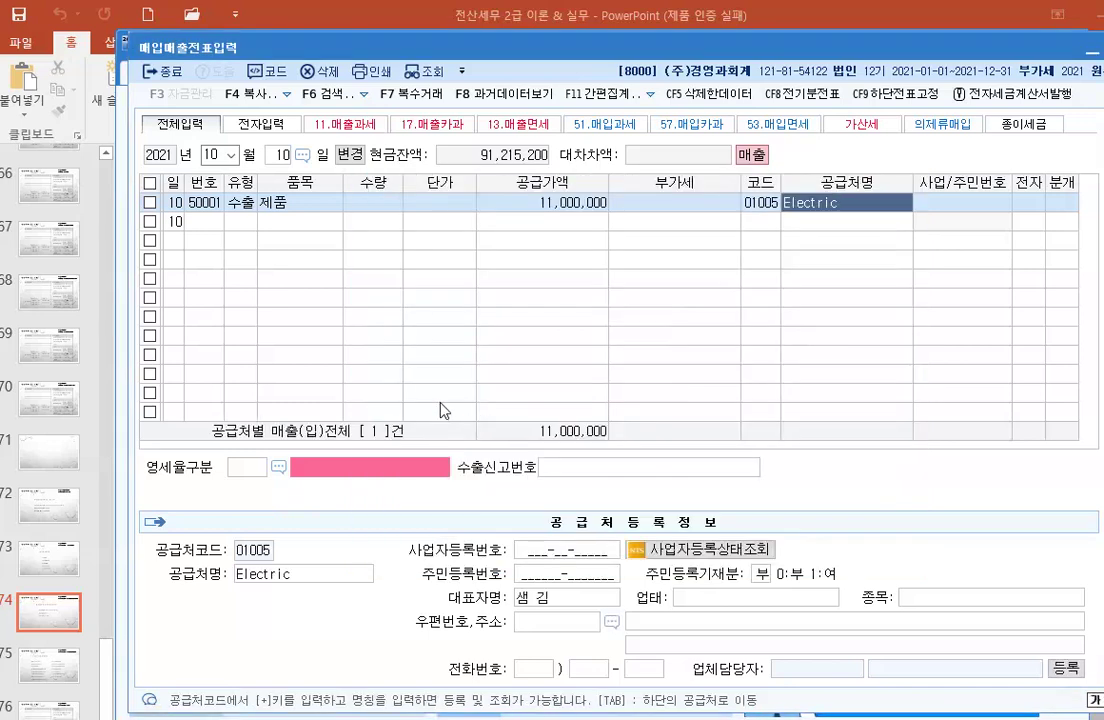
key(Return)
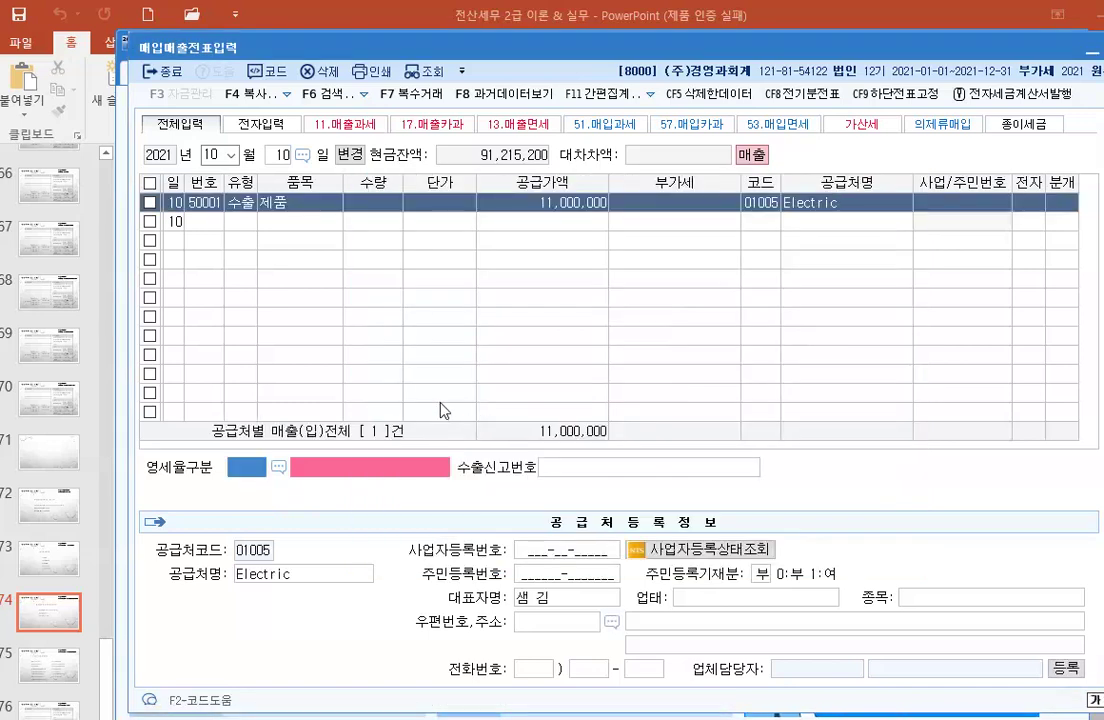
text(1)
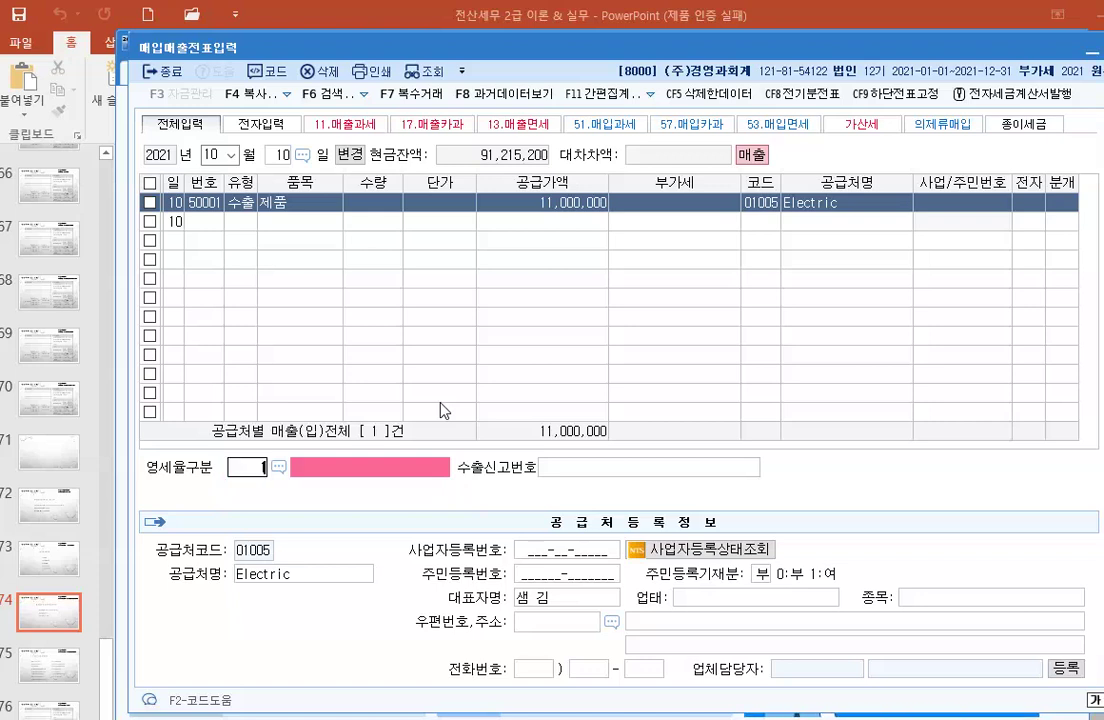
key(Return)
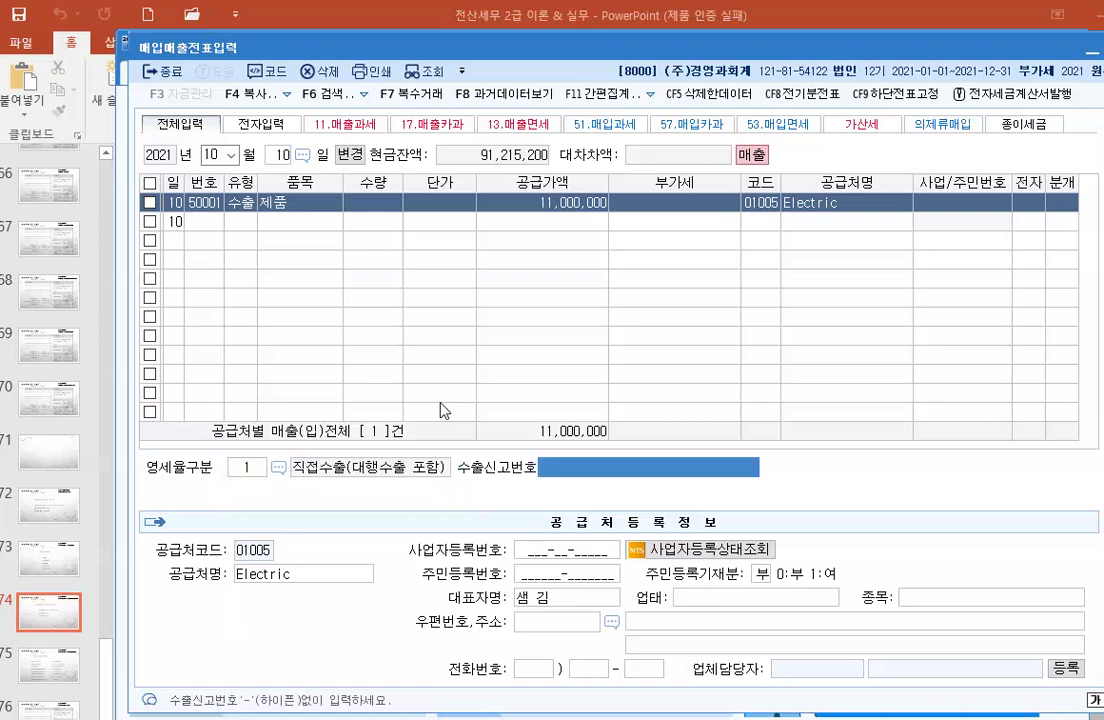
key(Return)
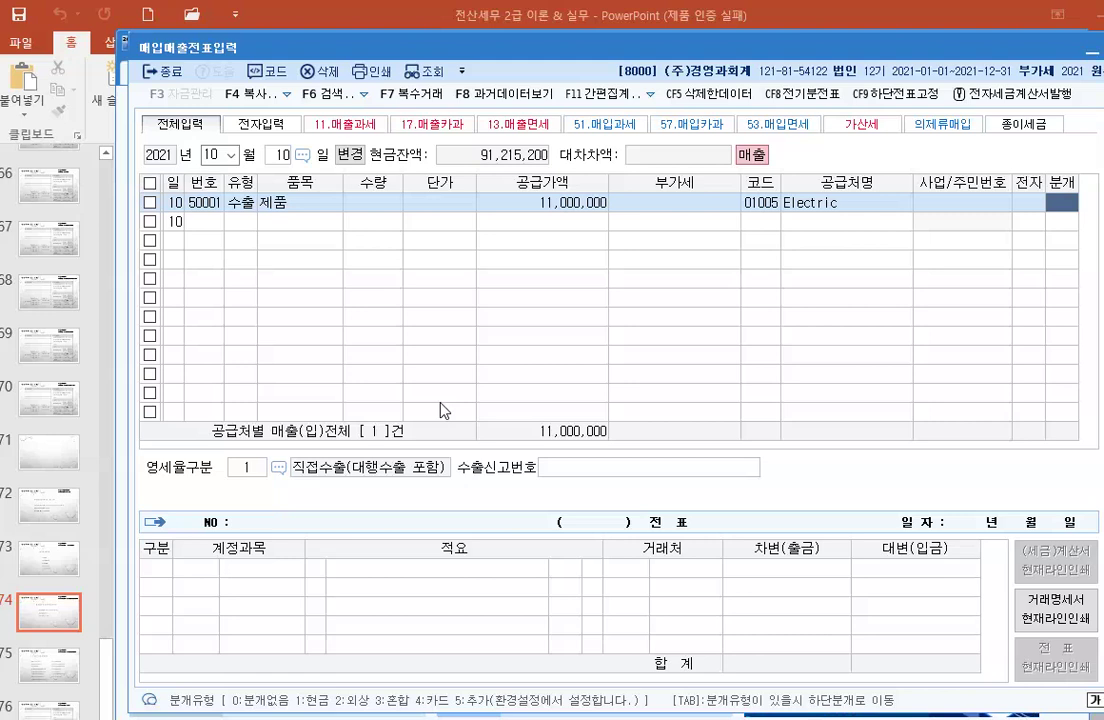
key(Return)
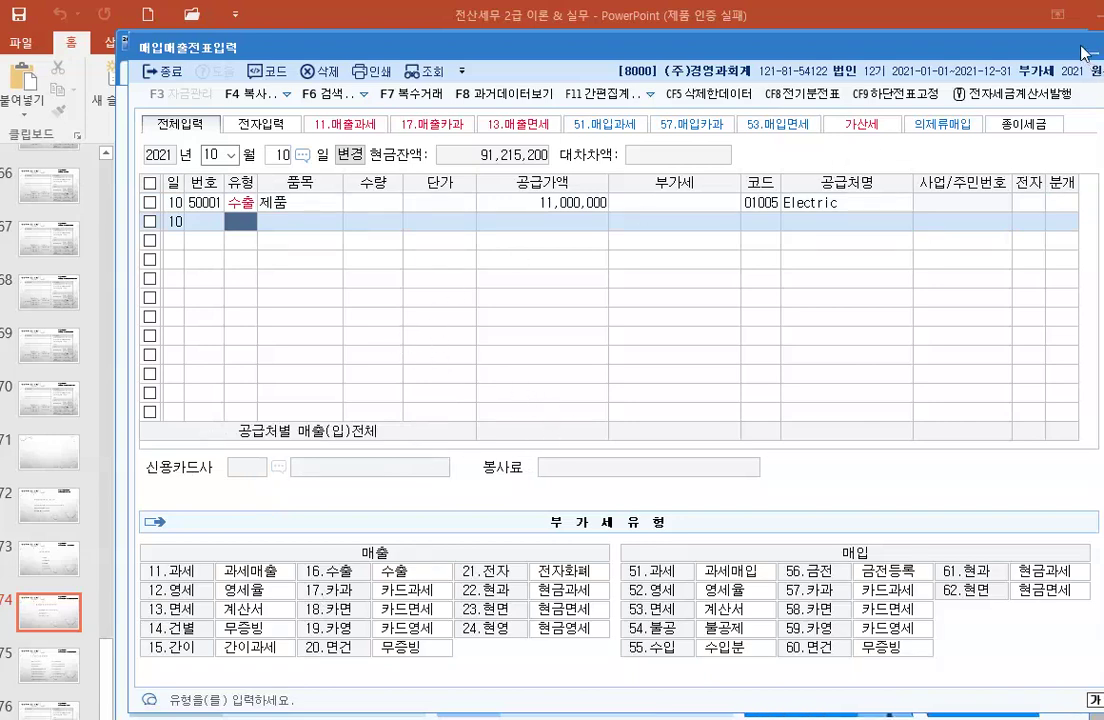
key(Escape)
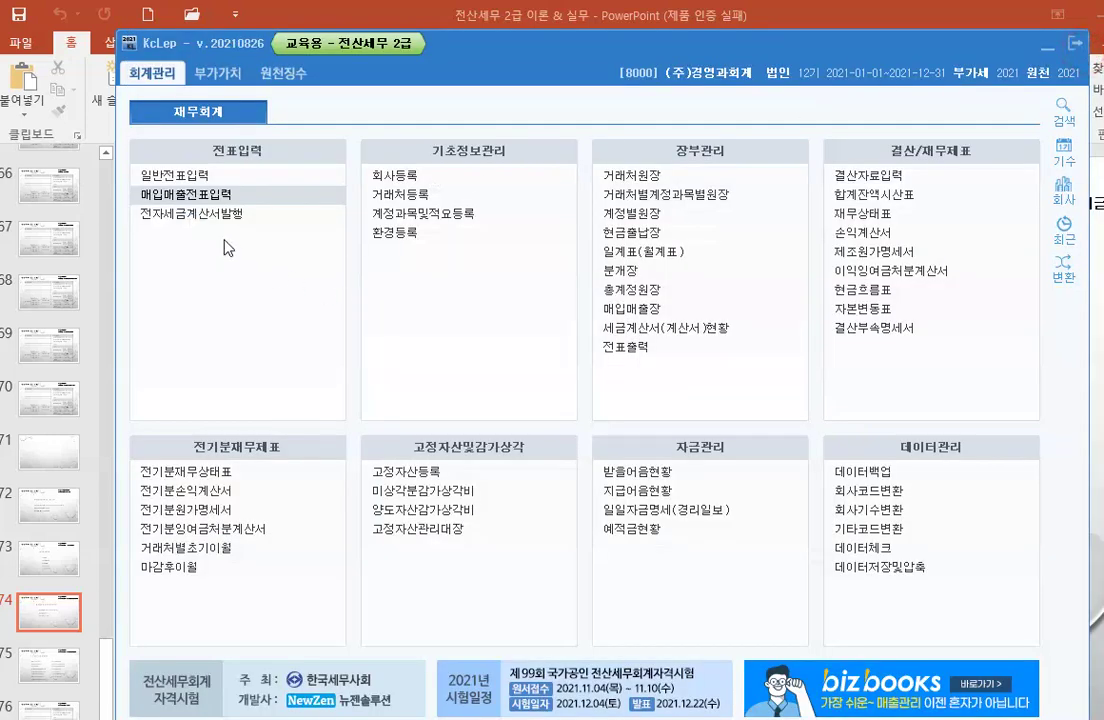
Step: In 계정과목및적요등록, rename unused account 0420 to 수출매출 with nature 1.매출
click(415, 220)
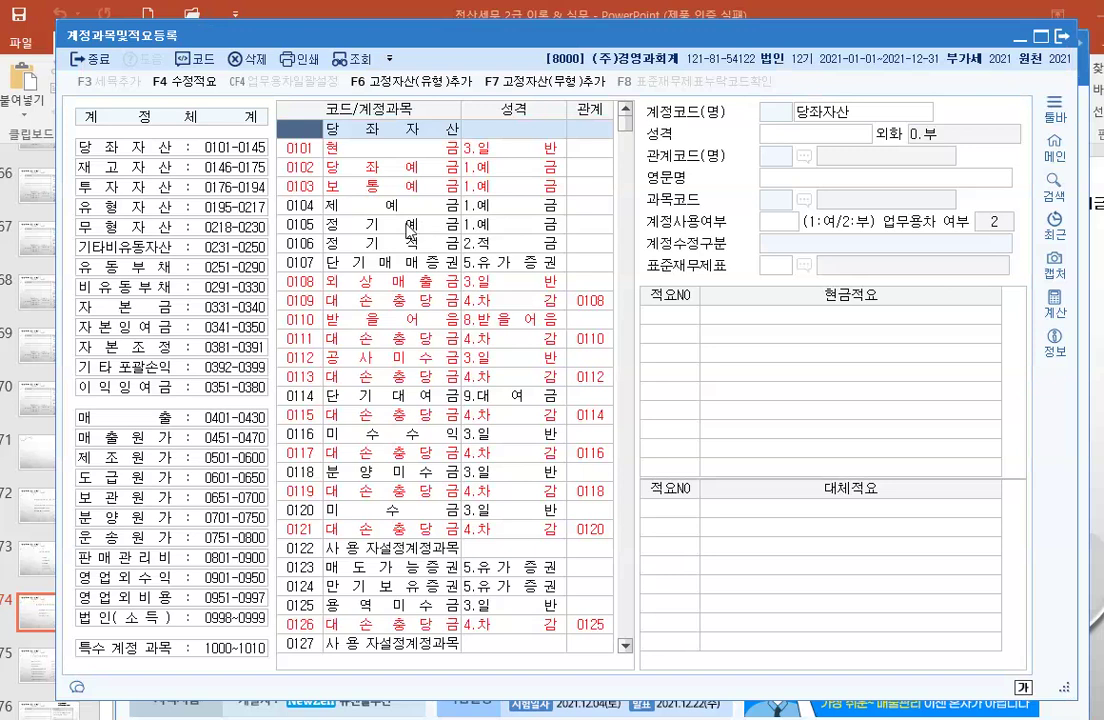
click(175, 418)
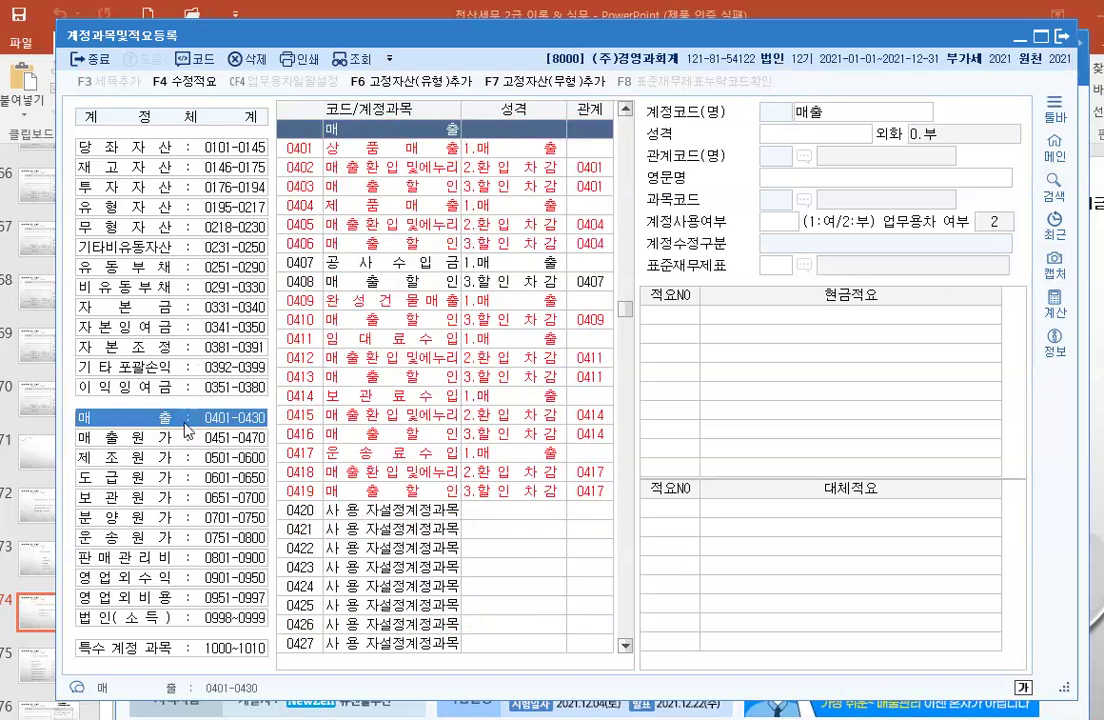
click(305, 510)
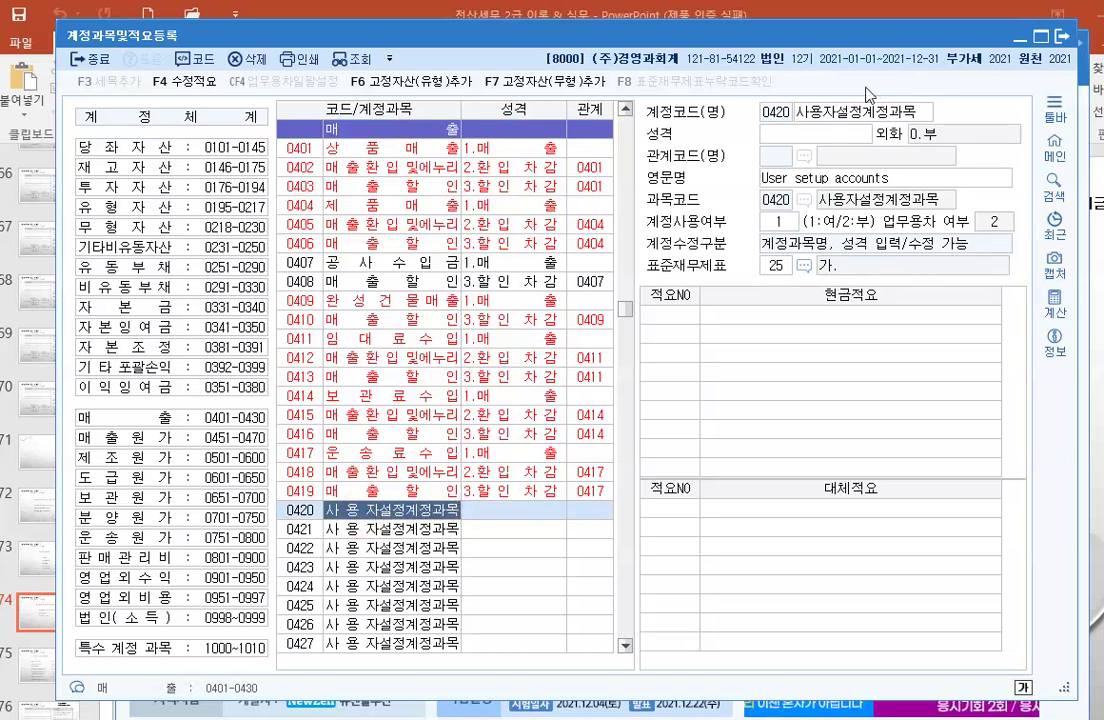
key(Return)
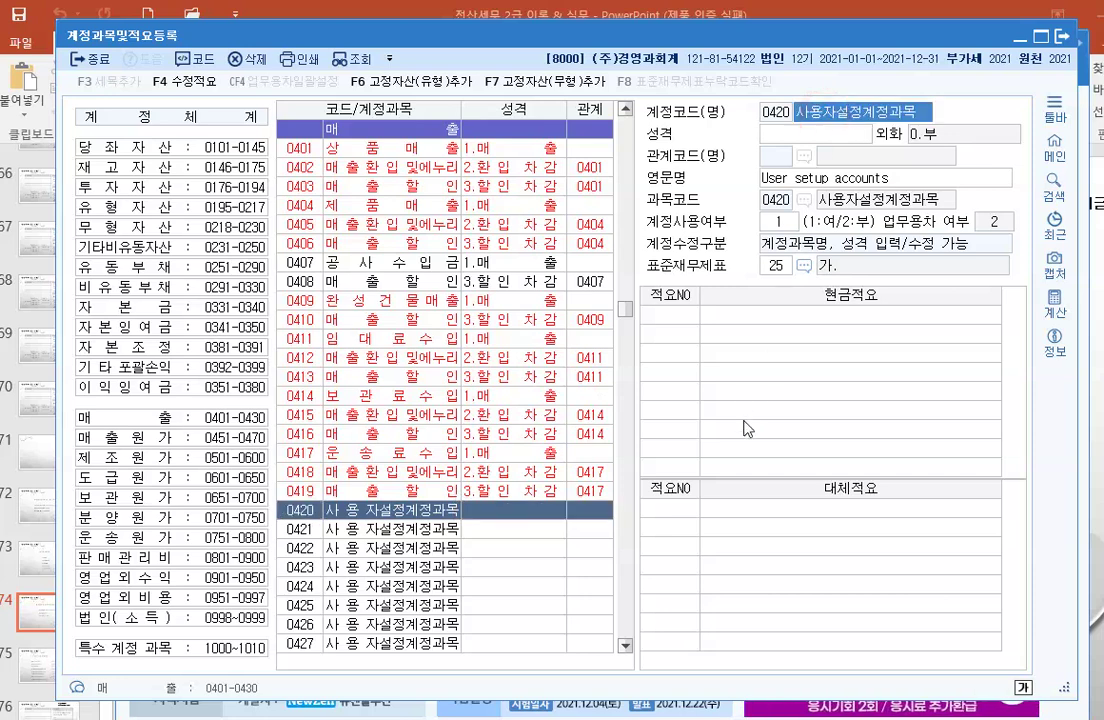
text(수)
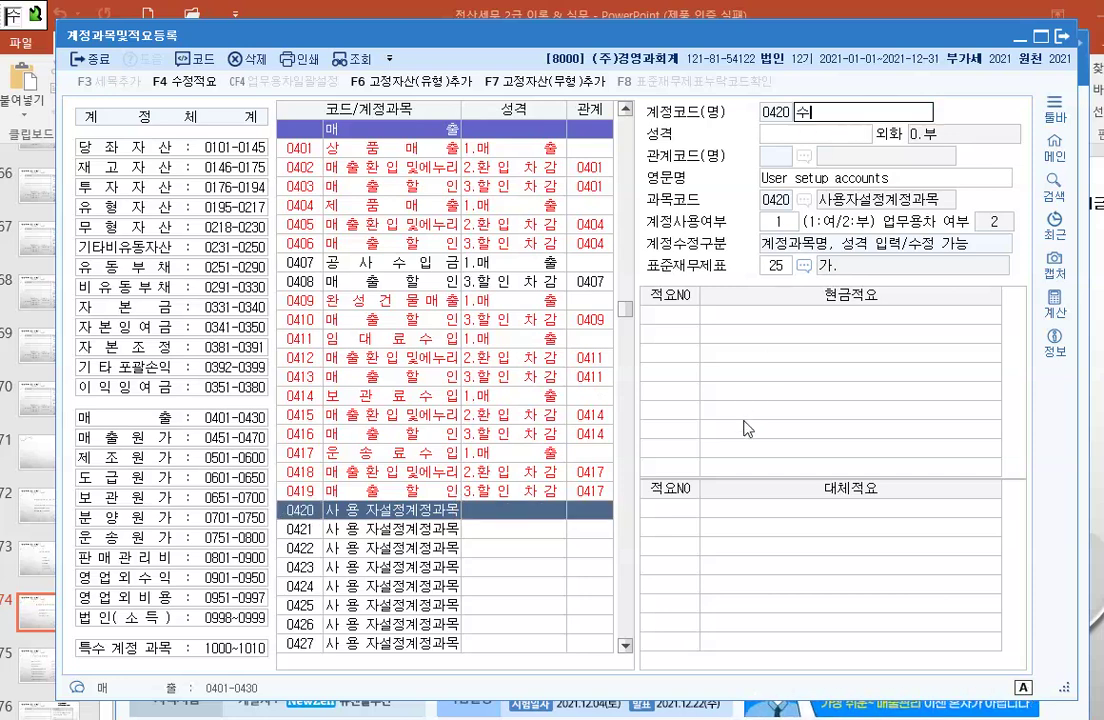
text(출매출)
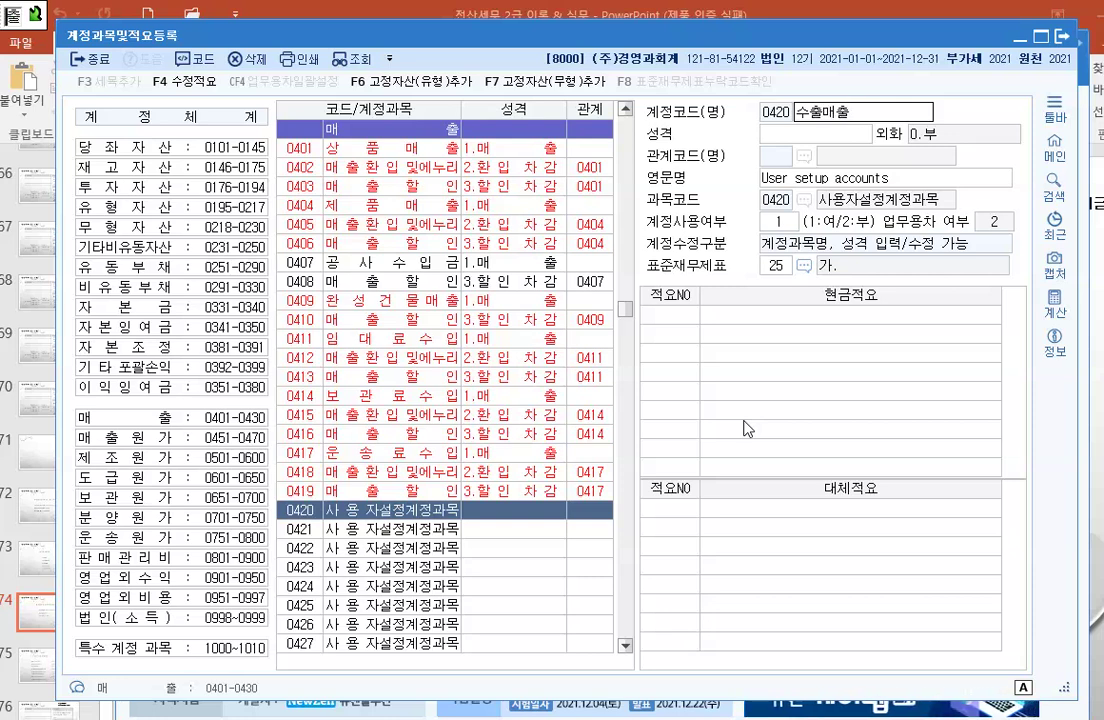
key(Return)
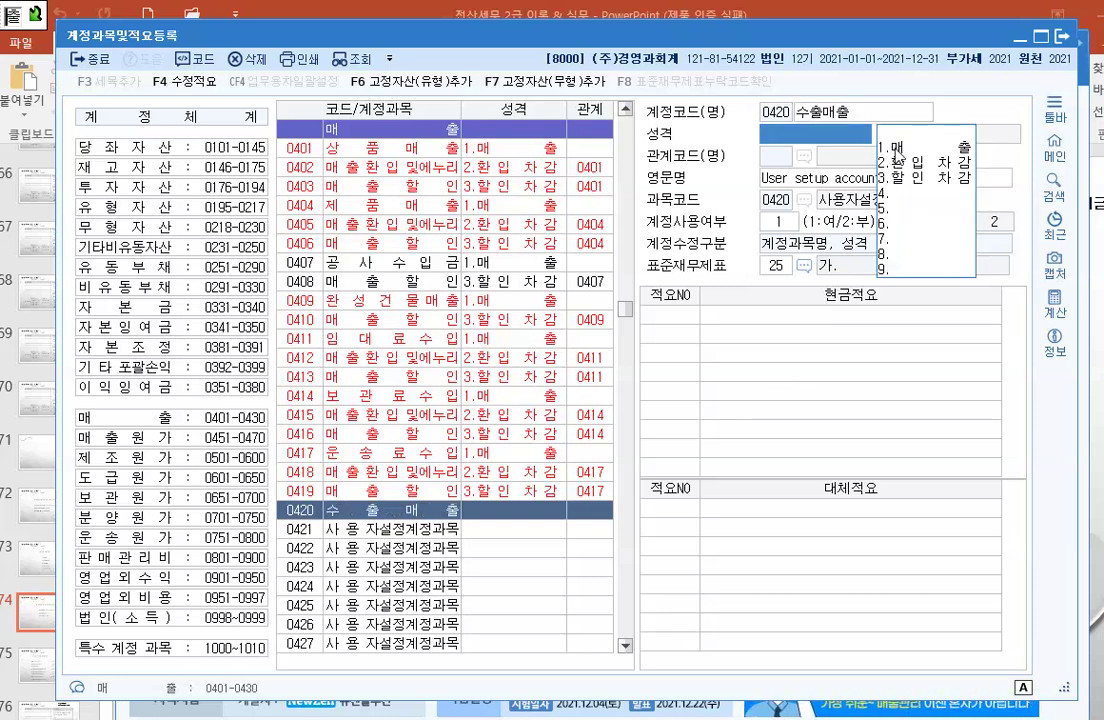
click(896, 150)
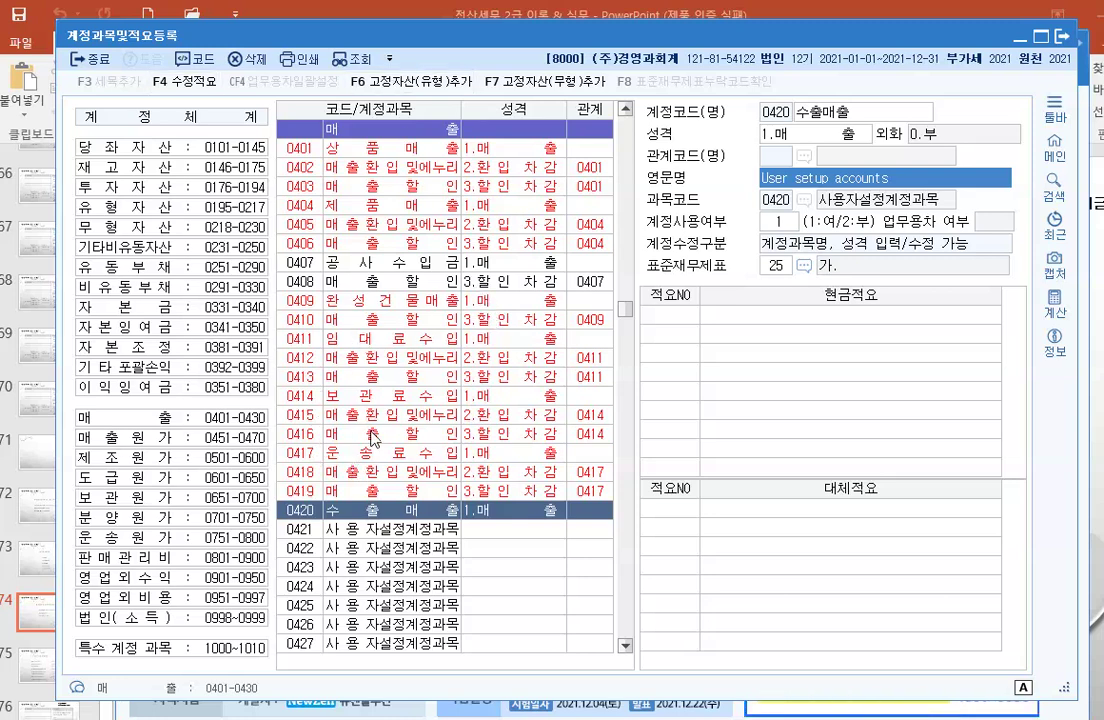
click(754, 393)
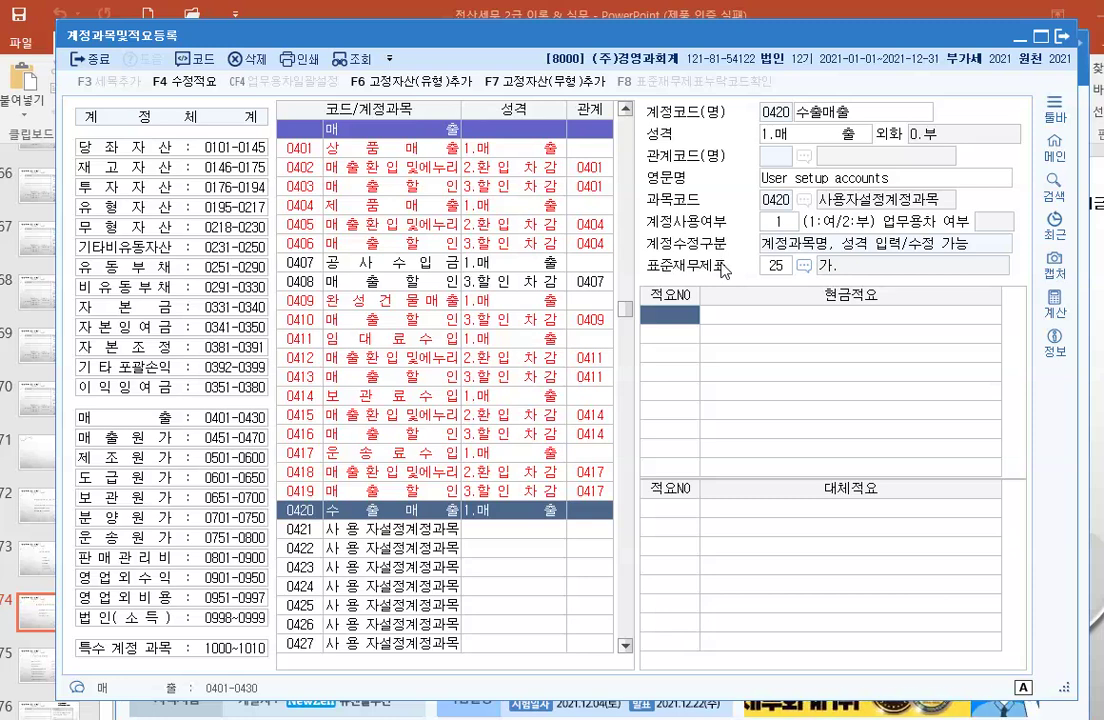
Step: Rename unused 당좌자산 account 0127 to 외화외상매출금 with nature 3.일반
click(205, 145)
scroll(446, 280, down, 1)
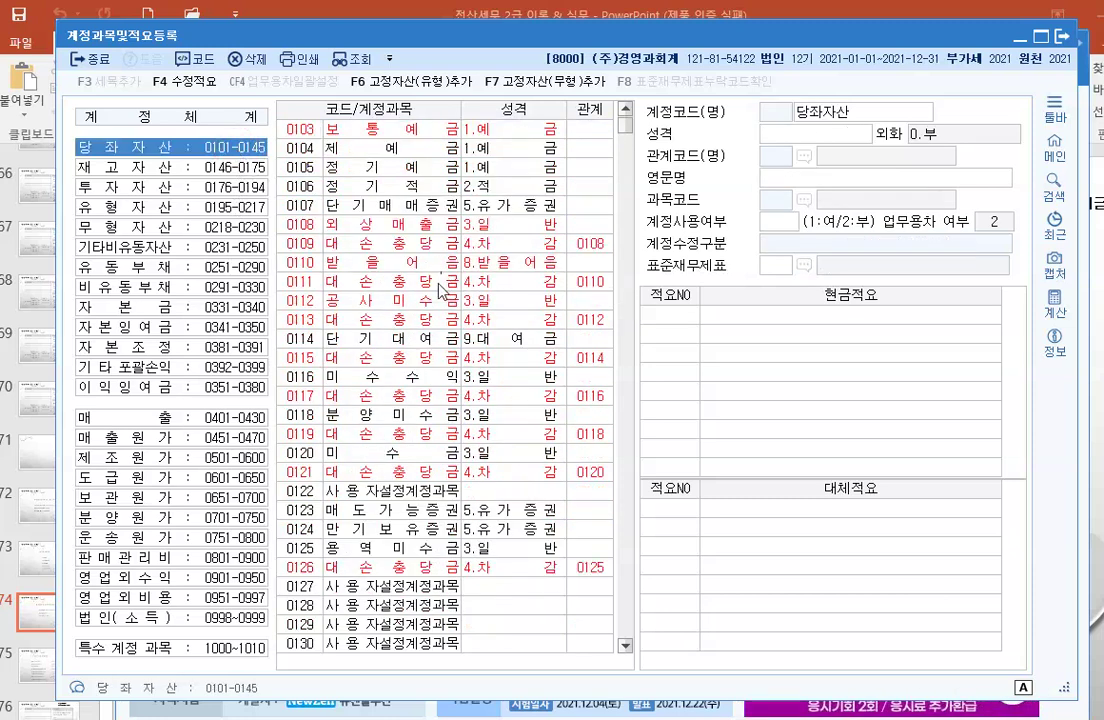
click(365, 587)
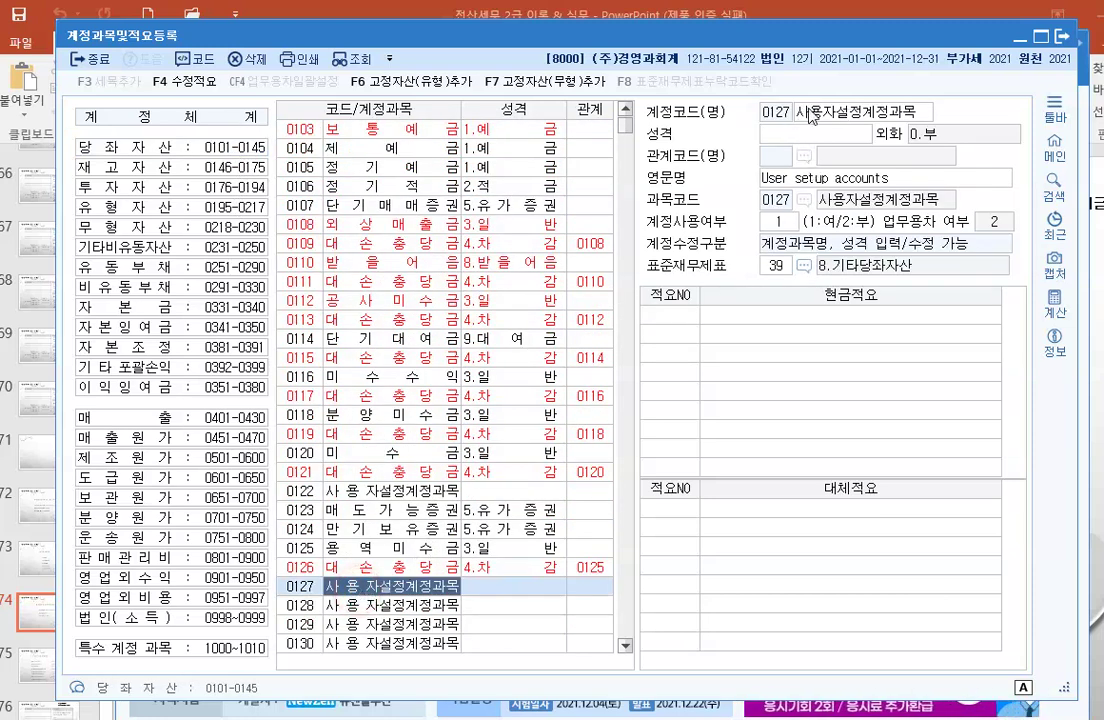
key(Return)
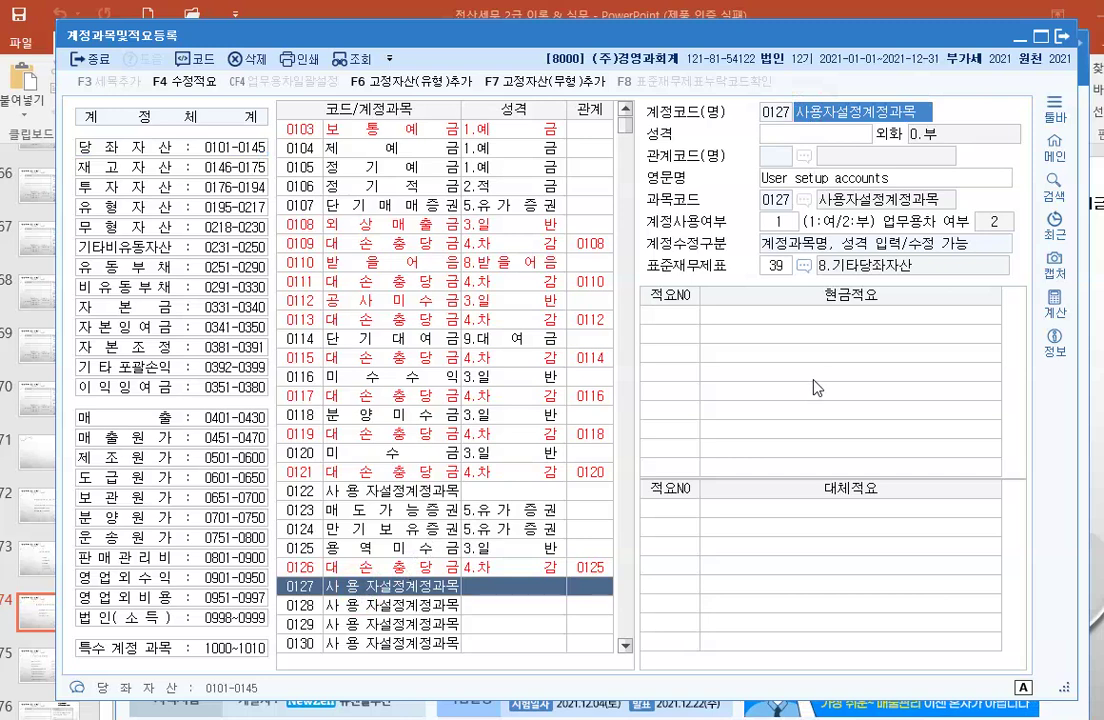
text(외화)
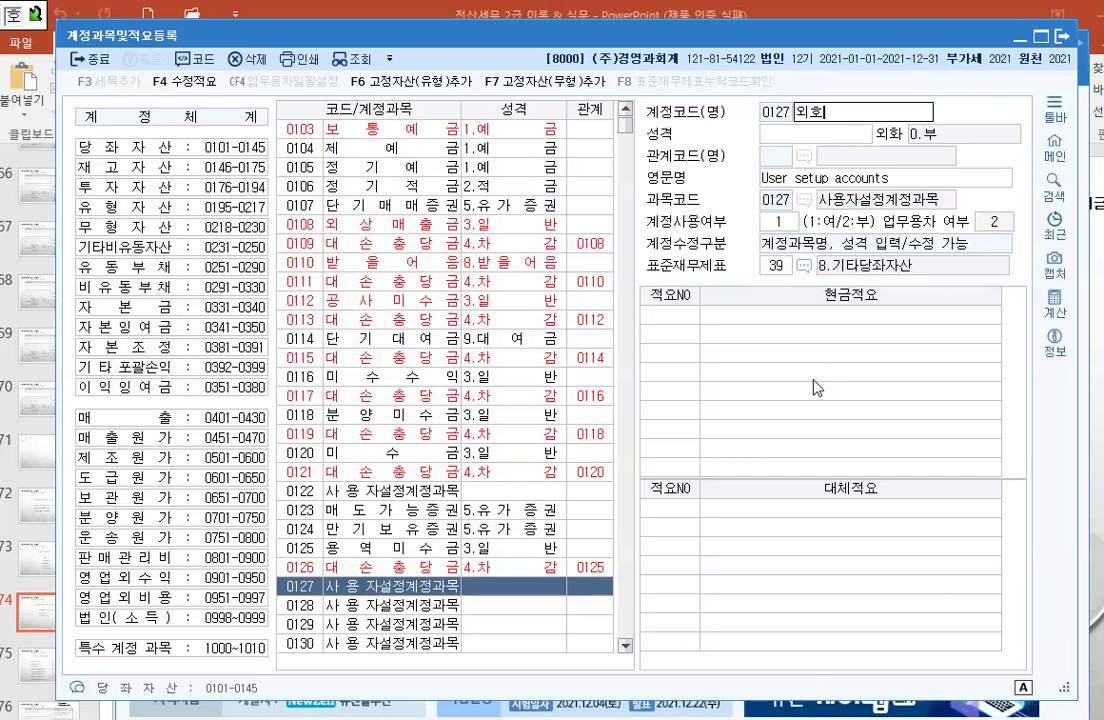
text(외상)
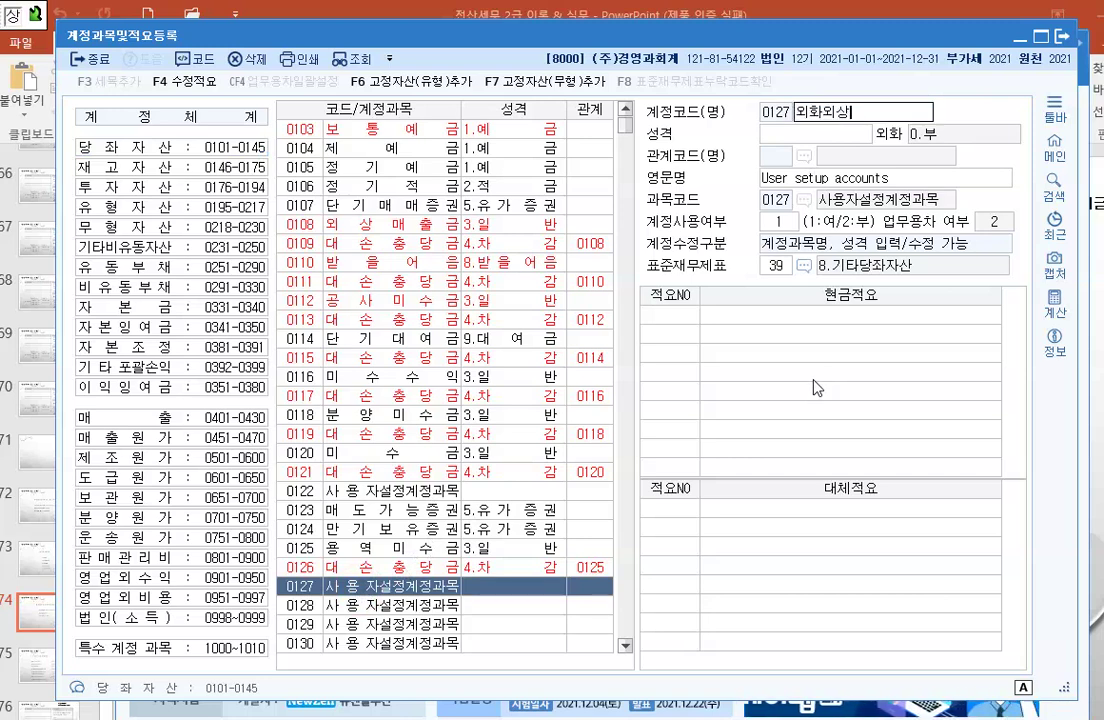
text(매출금)
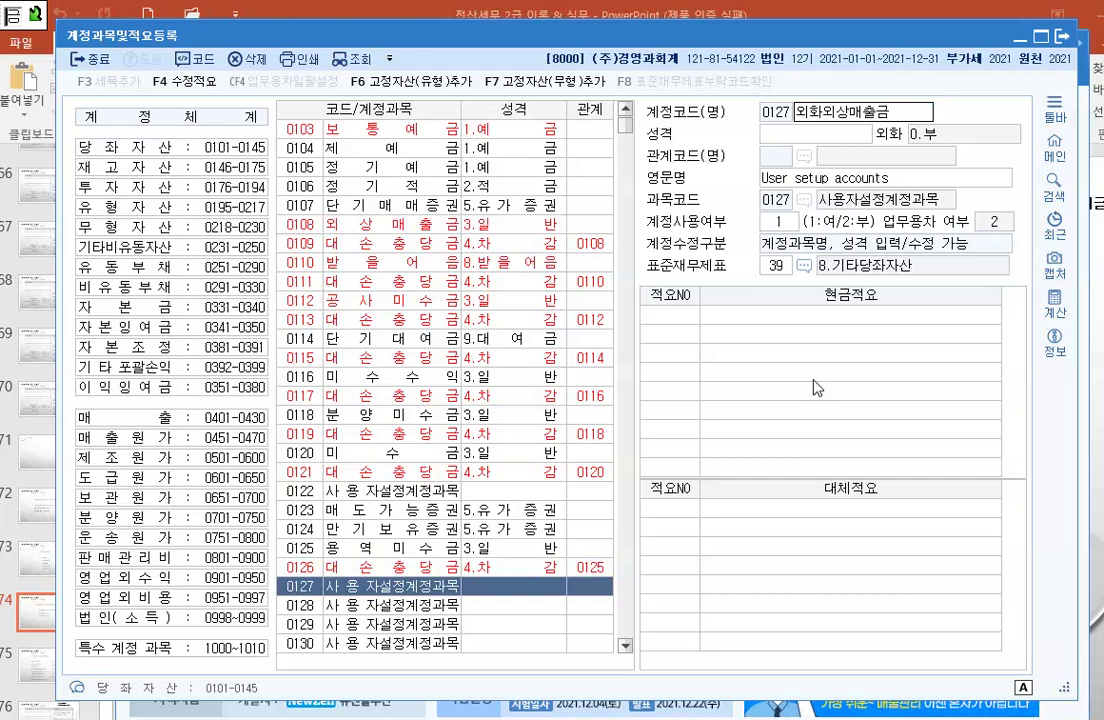
key(Return)
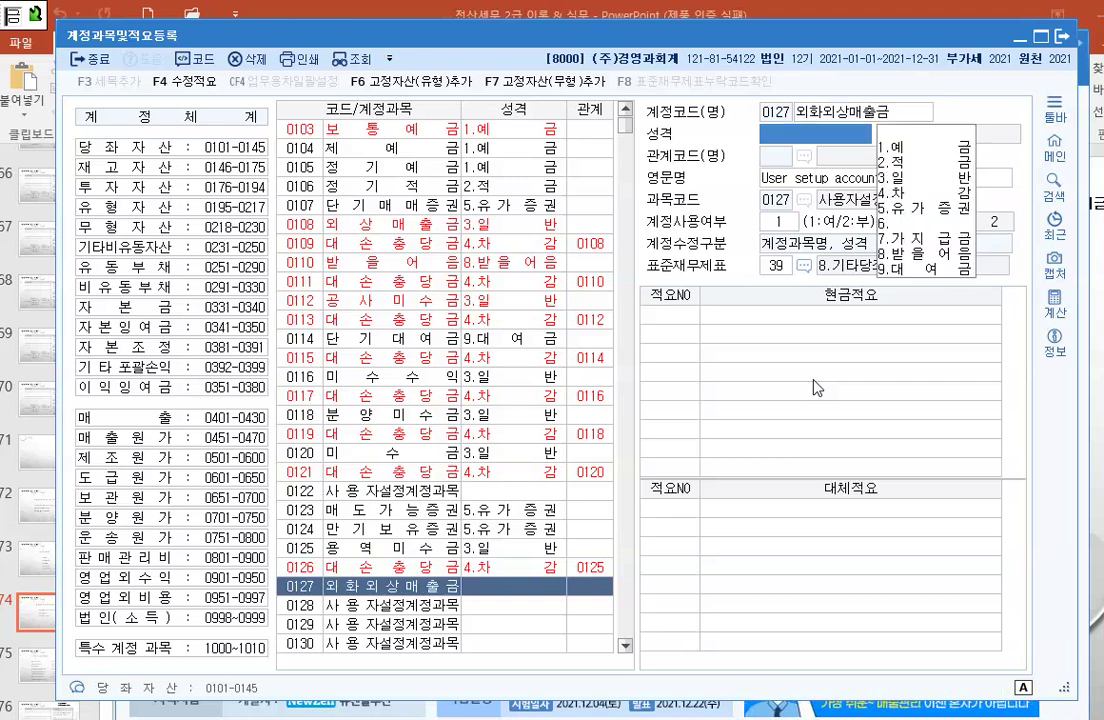
click(905, 176)
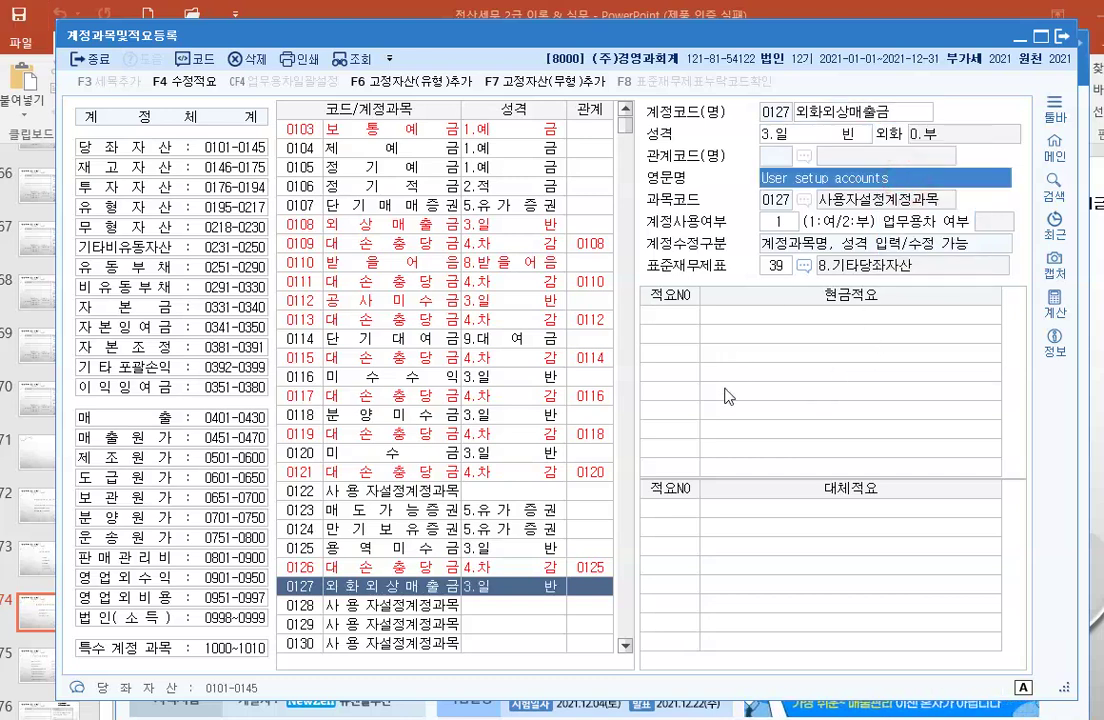
key(Return)
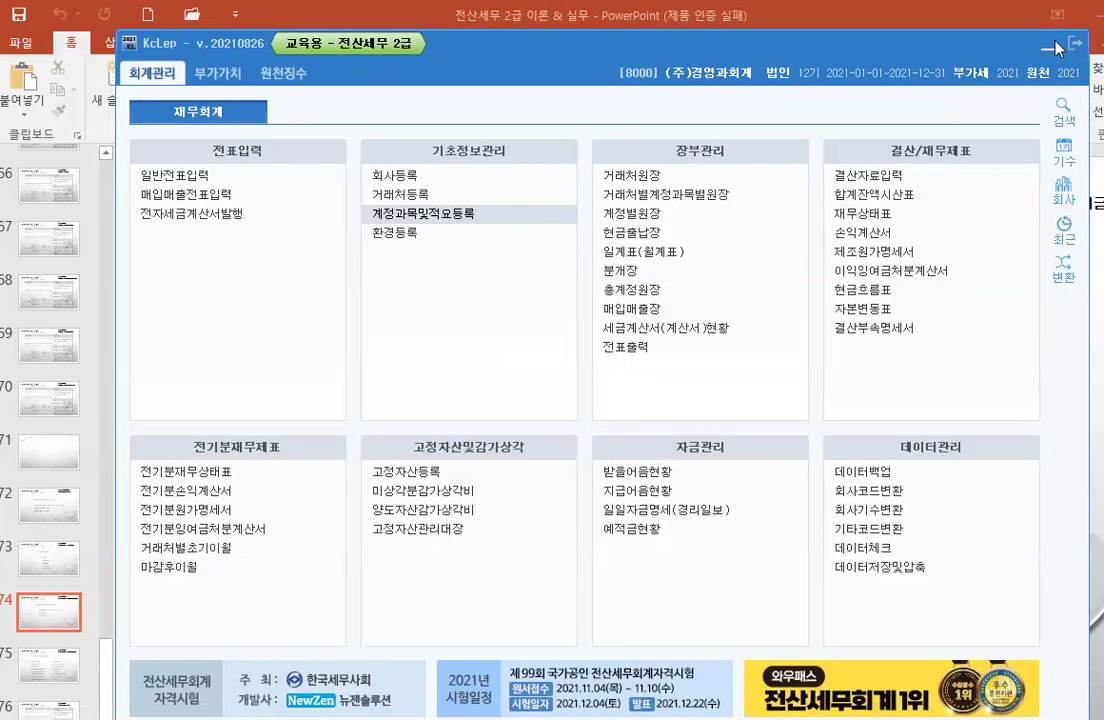
Step: In 환경등록, add 0420 as the extra sales account and 0127 as the receivables account
click(1058, 44)
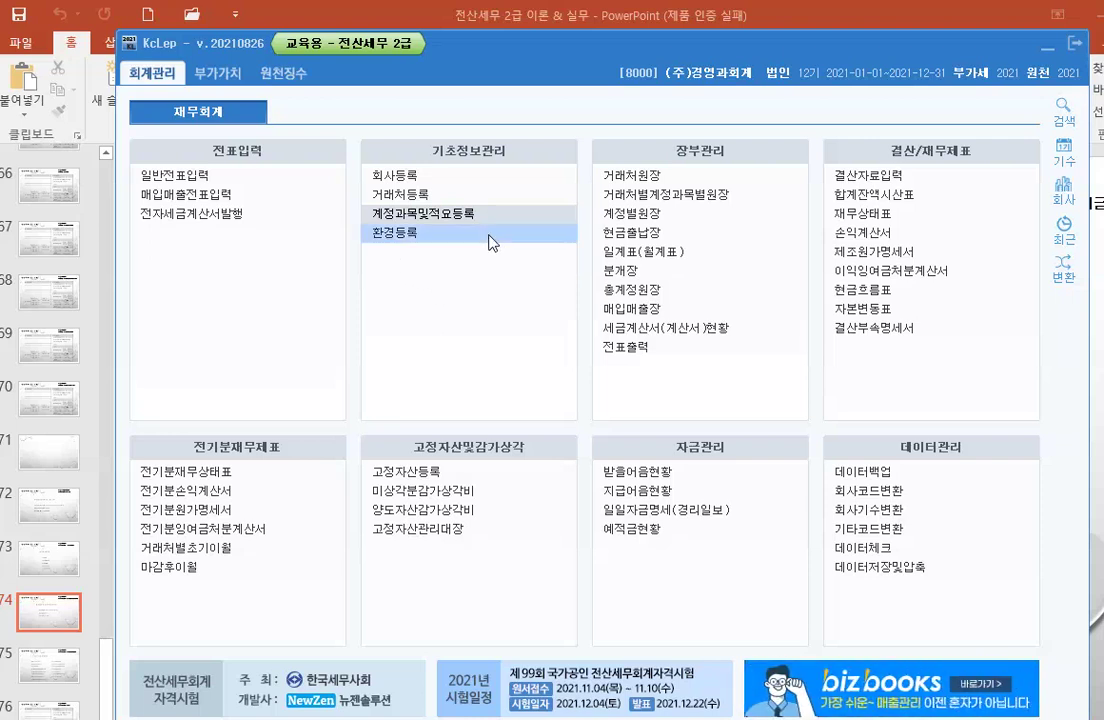
click(393, 243)
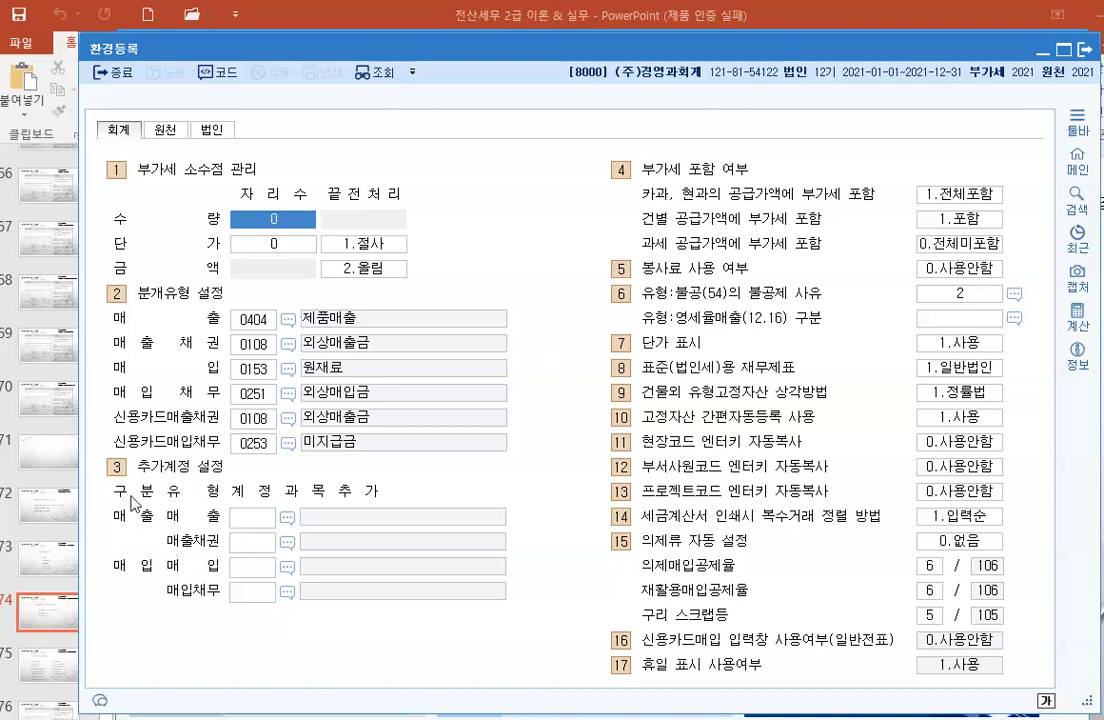
click(240, 517)
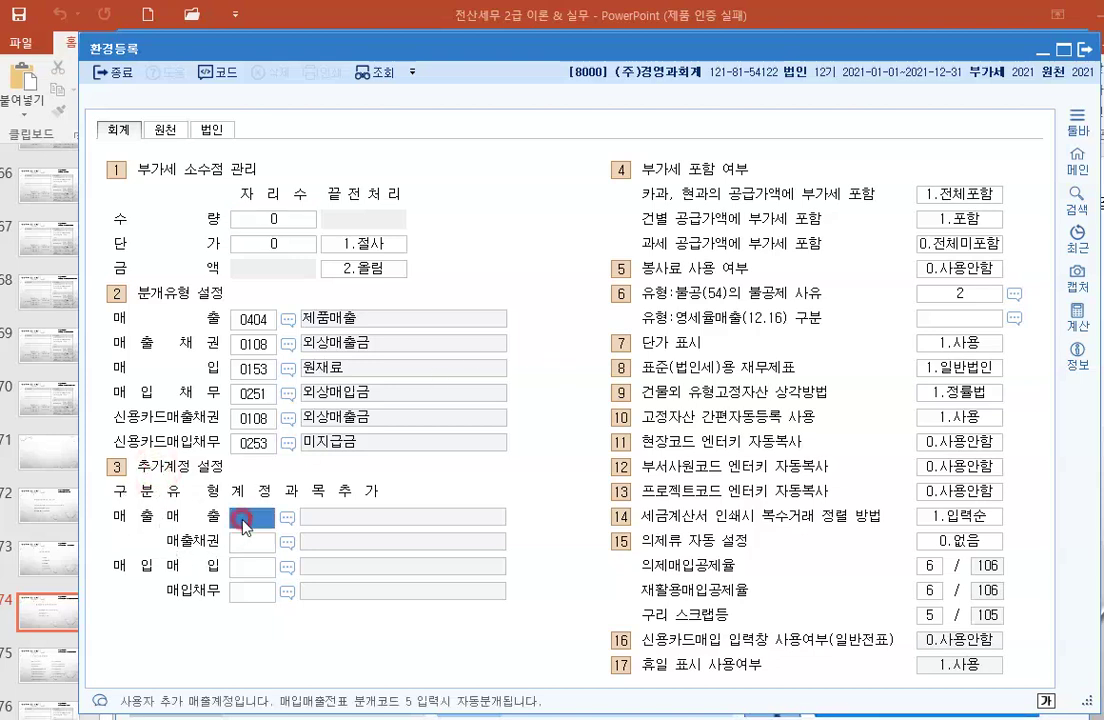
text(0420)
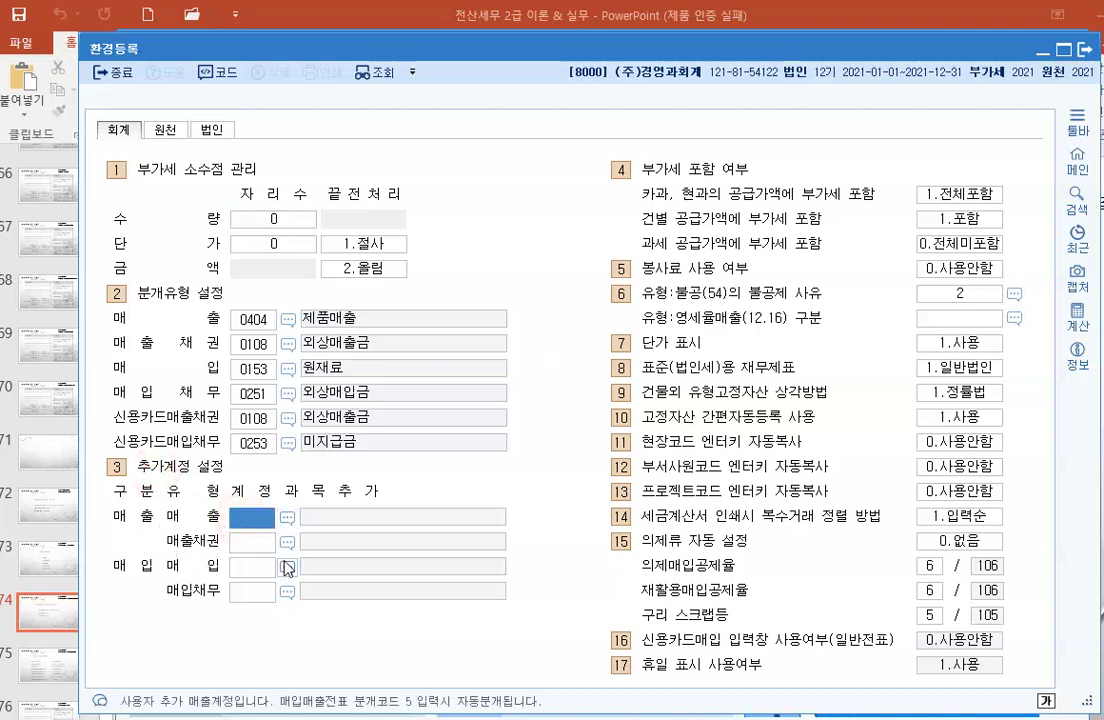
key(Return)
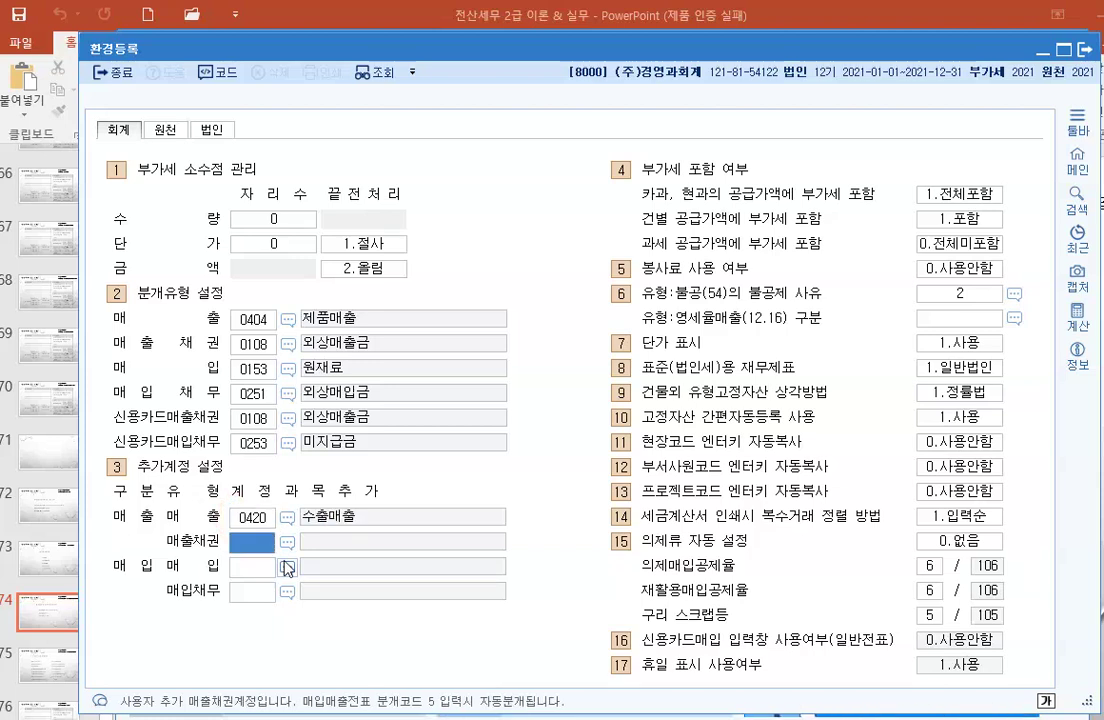
text(0127)
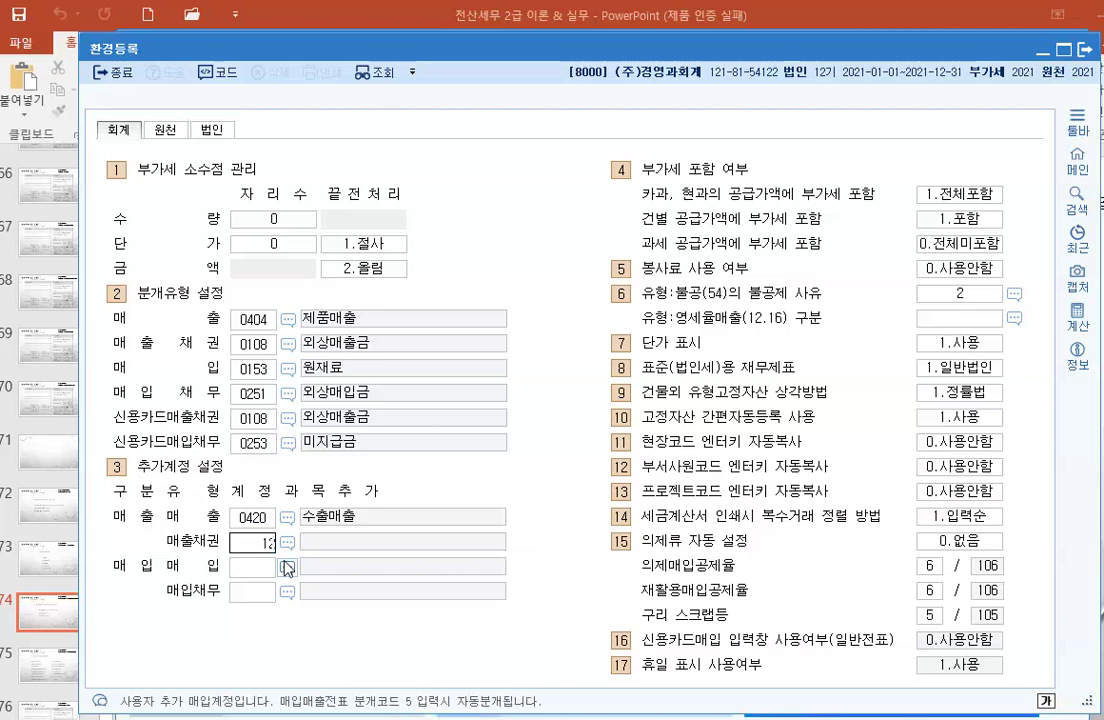
key(Return)
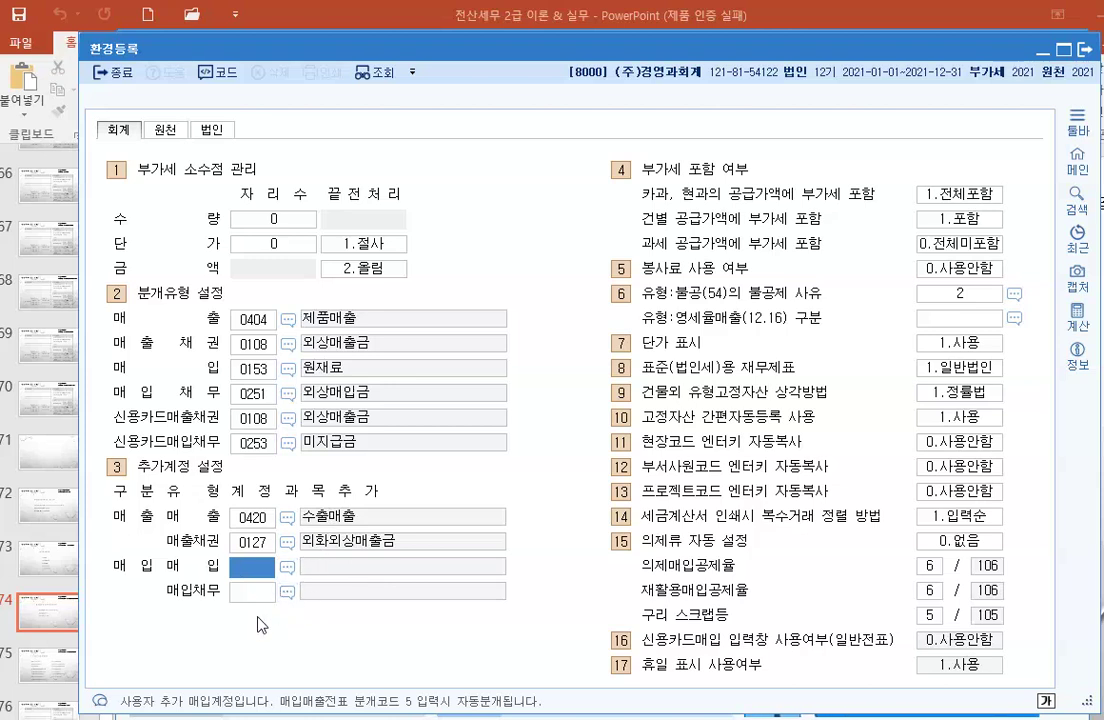
Step: Clear the 0420 and 0127 additional account codes and close 환경등록
key(Delete)
click(249, 541)
key(Delete)
key(Return)
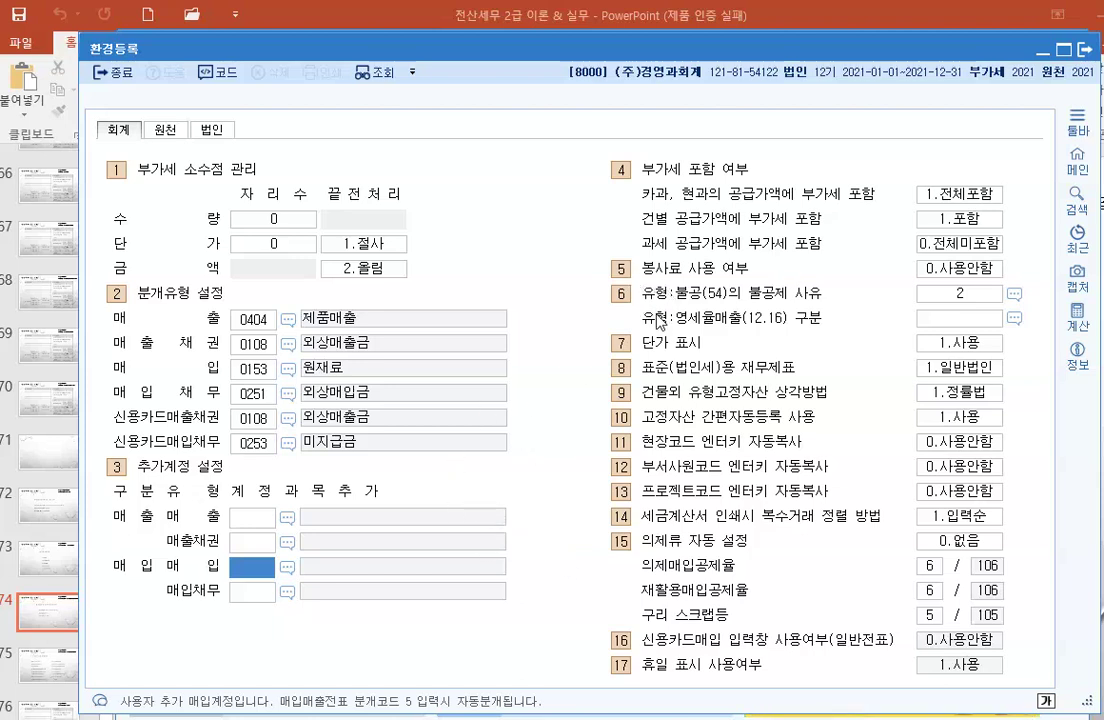
click(1088, 57)
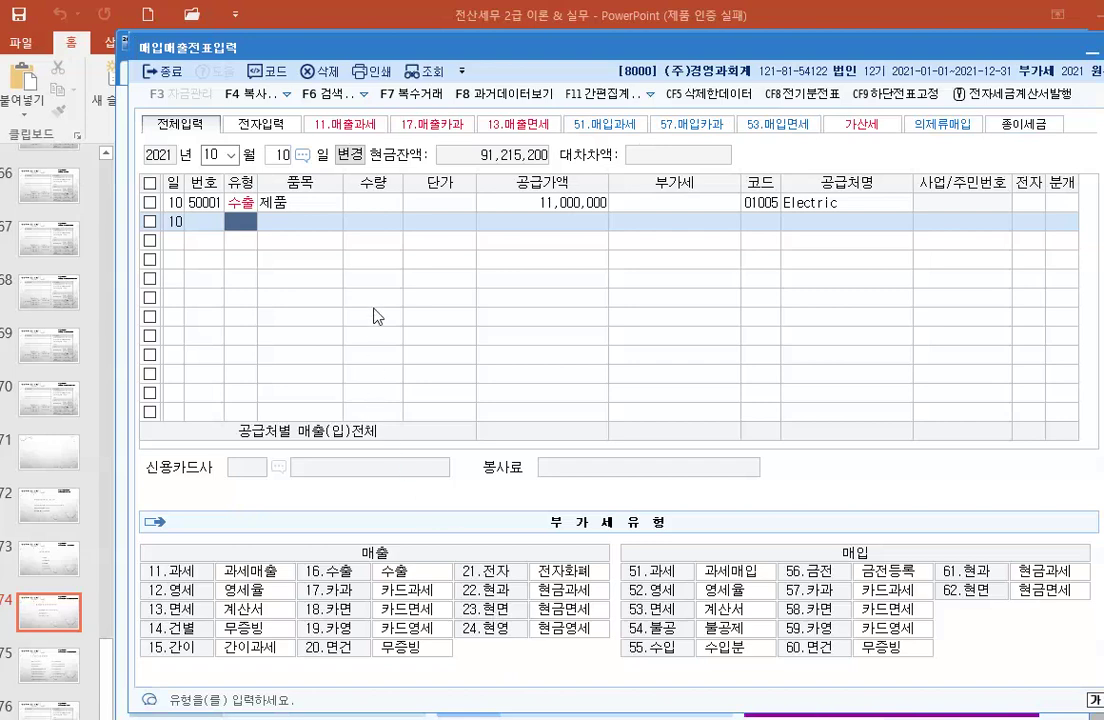
Step: Change the October 10 export entry's journal type to 3 (혼합)
click(582, 203)
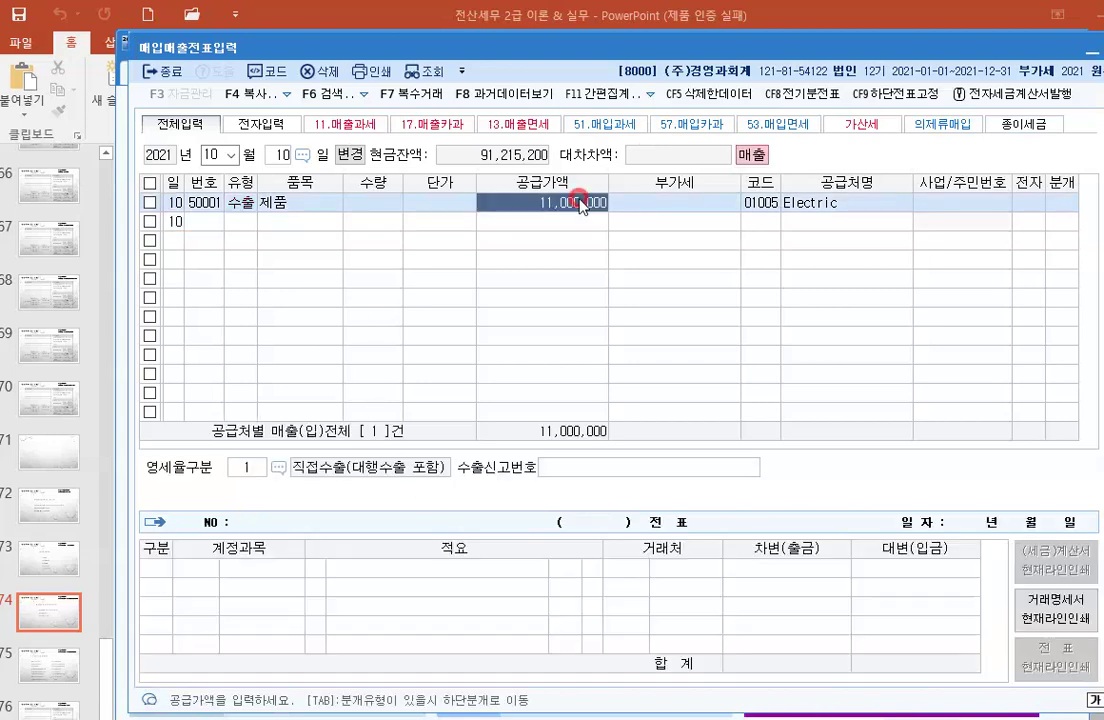
key(Return)
key(Return)
key(Return)
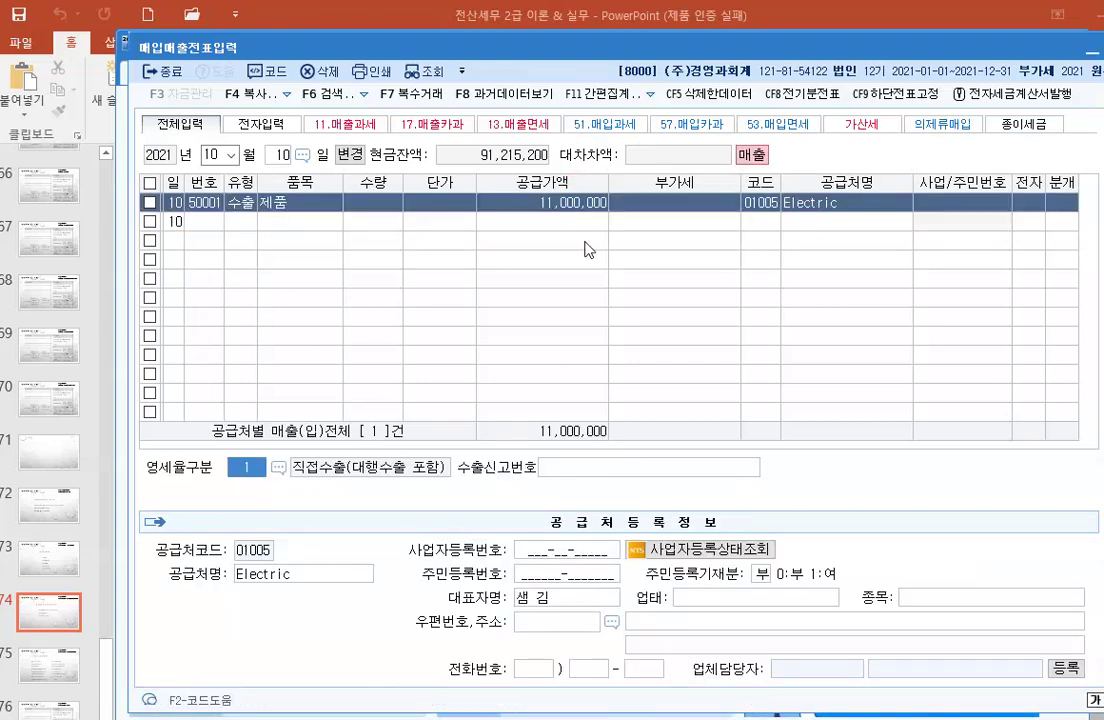
key(Return)
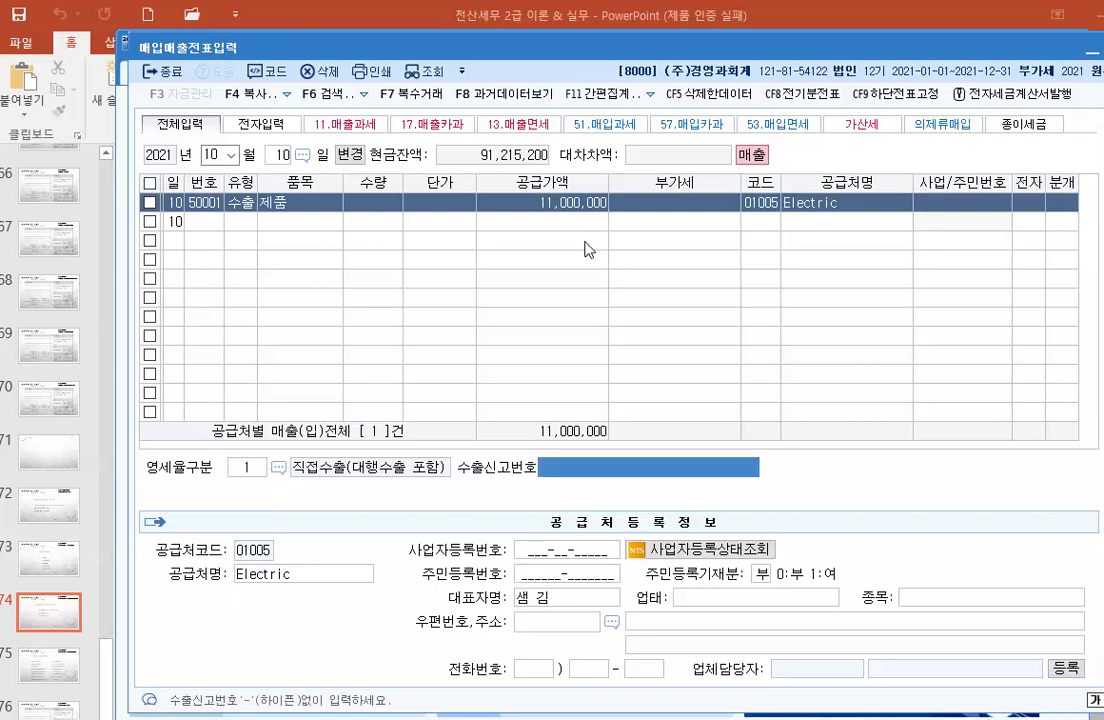
key(Return)
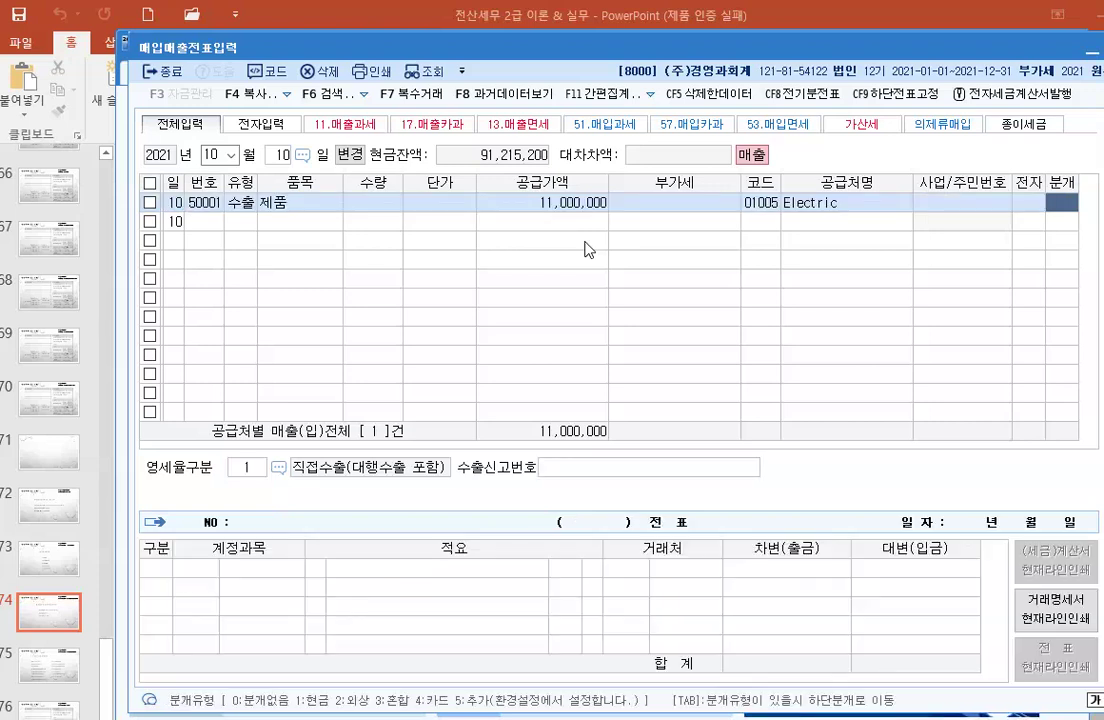
text(3)
key(Return)
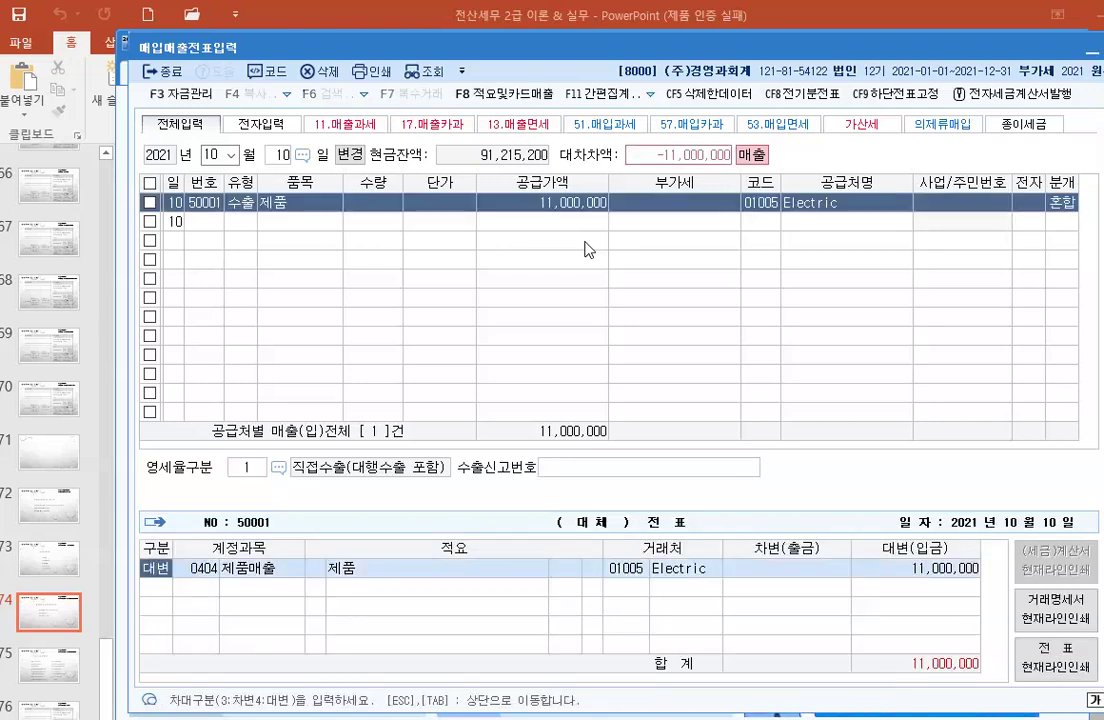
Step: Credit 0420 수출매출 and debit 0127 외화외상매출금, 11,000,000 each
key(Return)
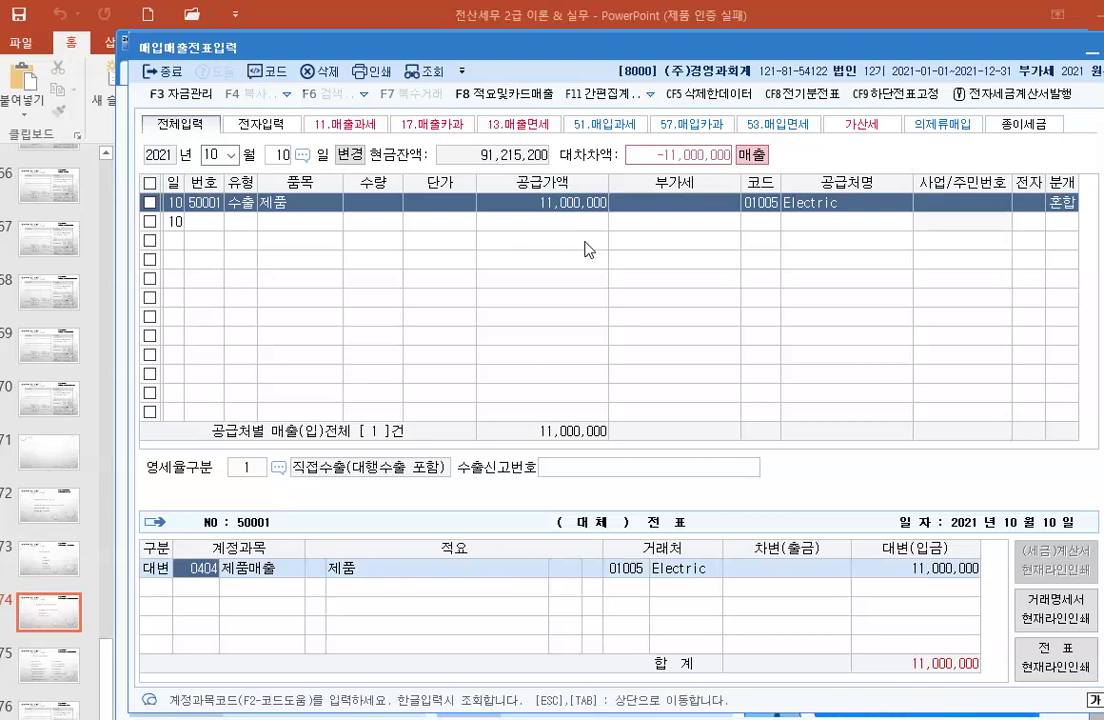
text(420)
key(Return)
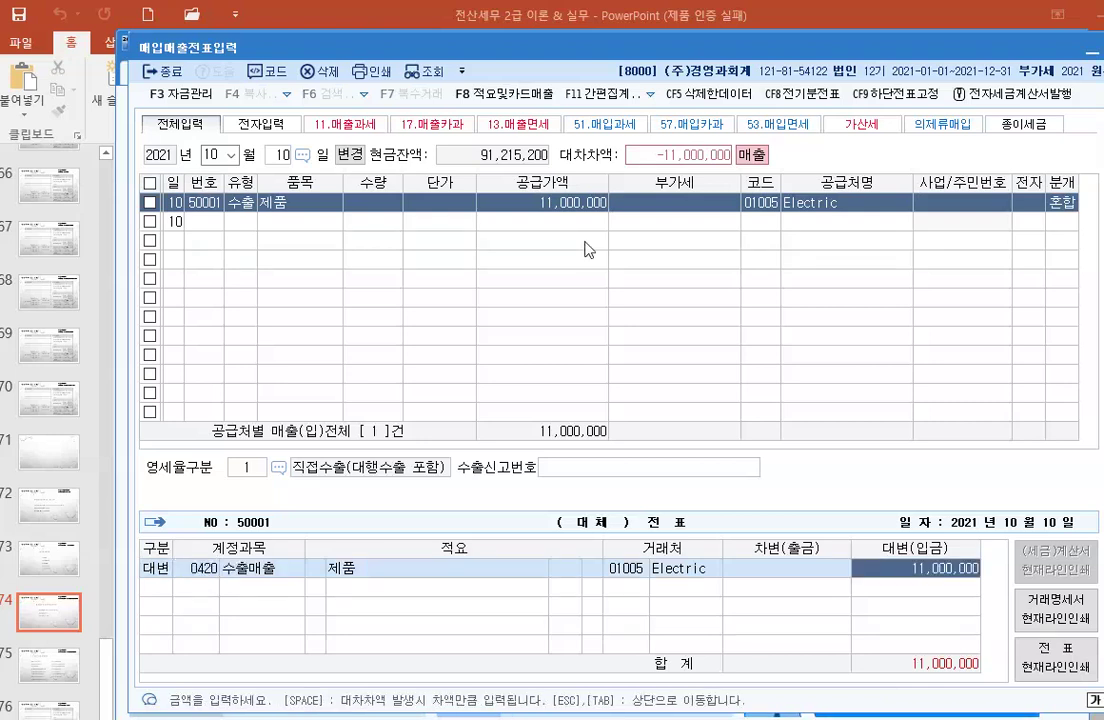
key(Return)
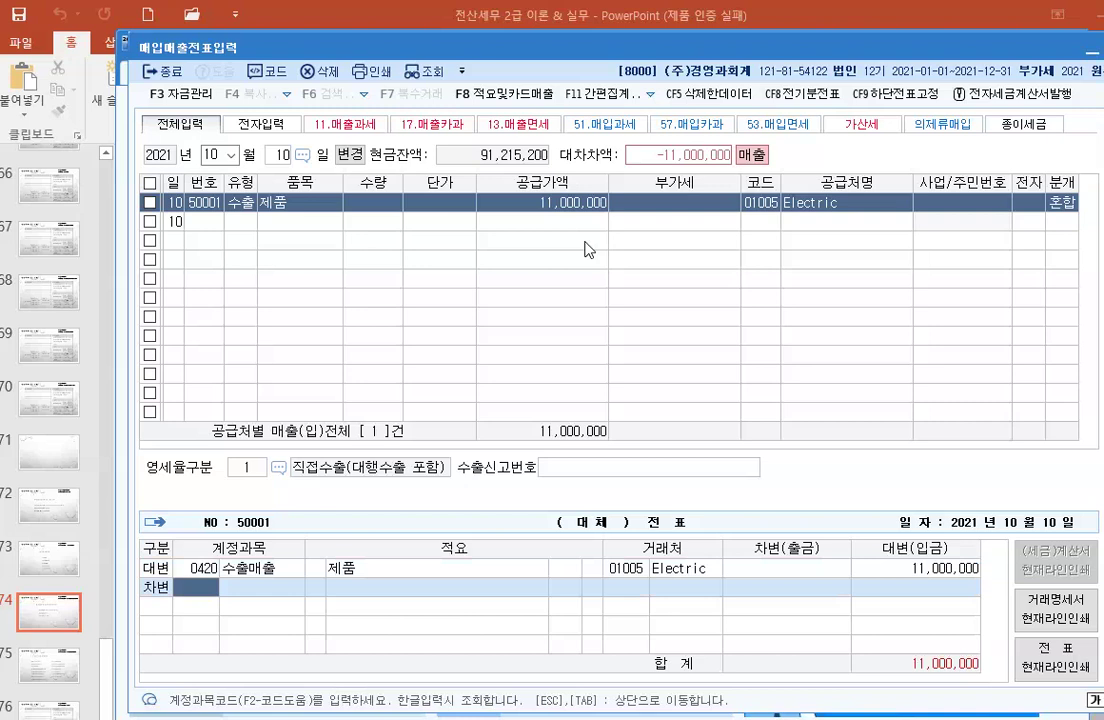
text(127)
key(Return)
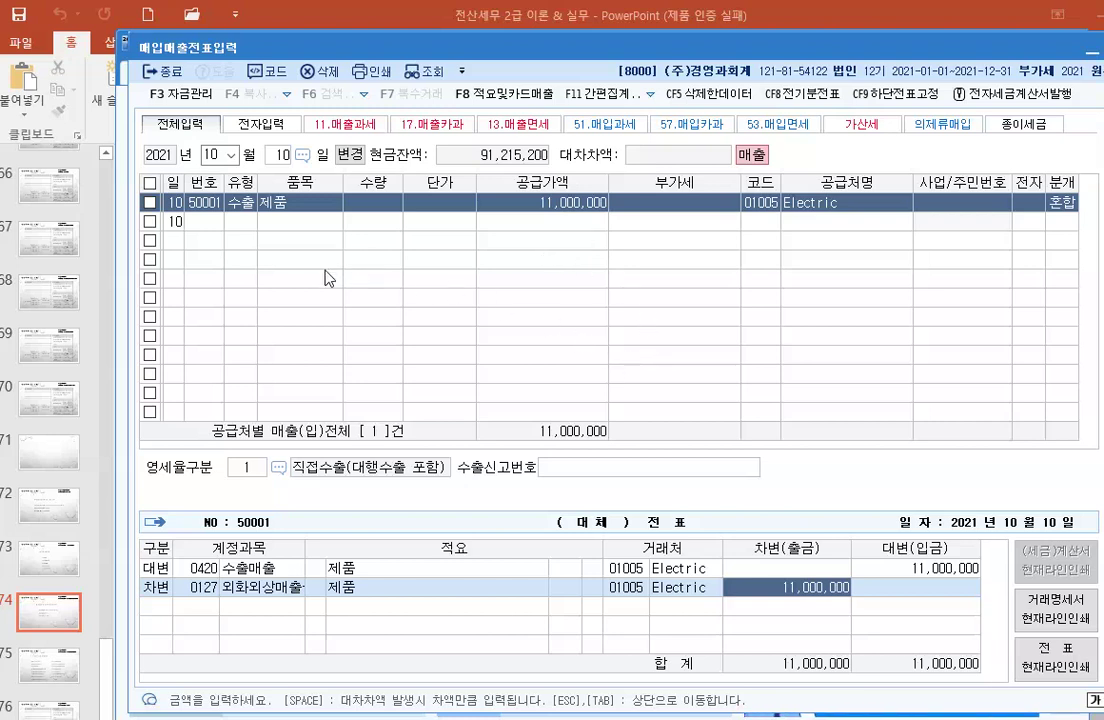
Step: Enter an October 11 카과 (17) sale of 제품: 1,000,000 supply plus 100,000 VAT
click(279, 157)
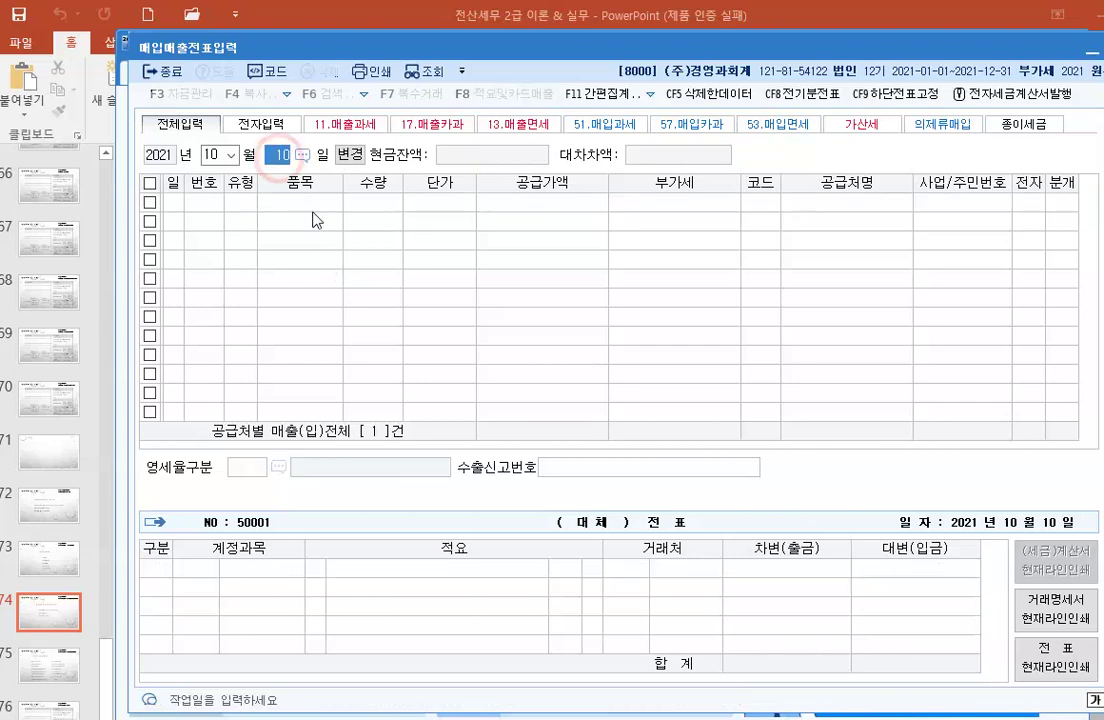
text(11)
key(Return)
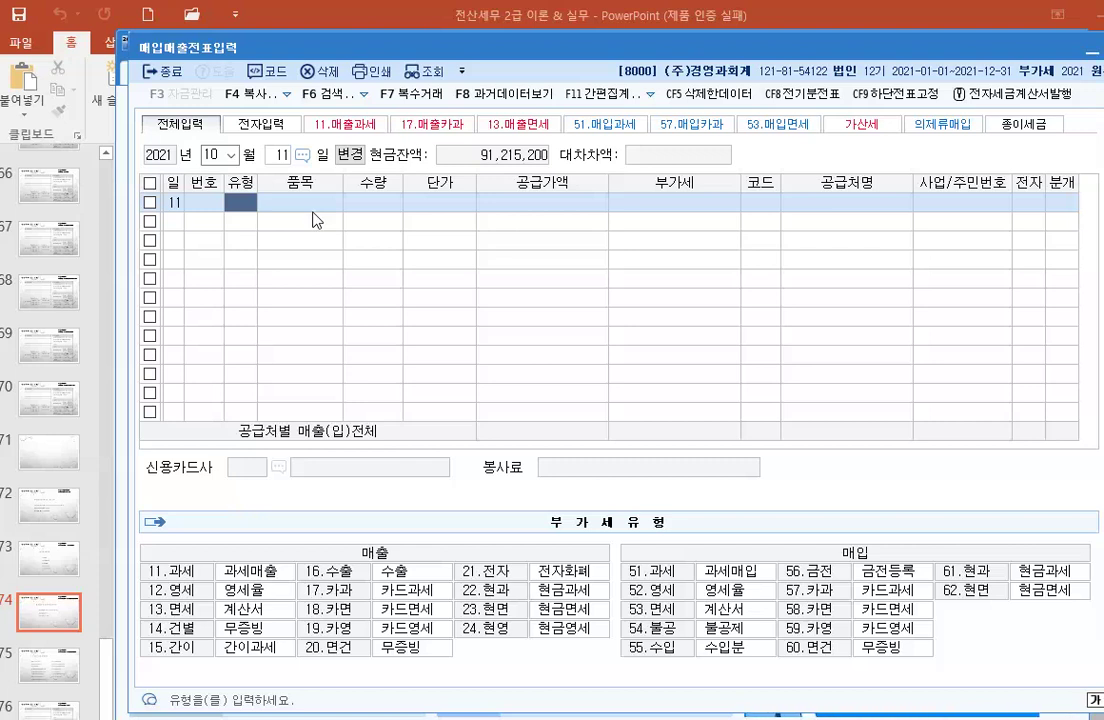
text(17)
key(Return)
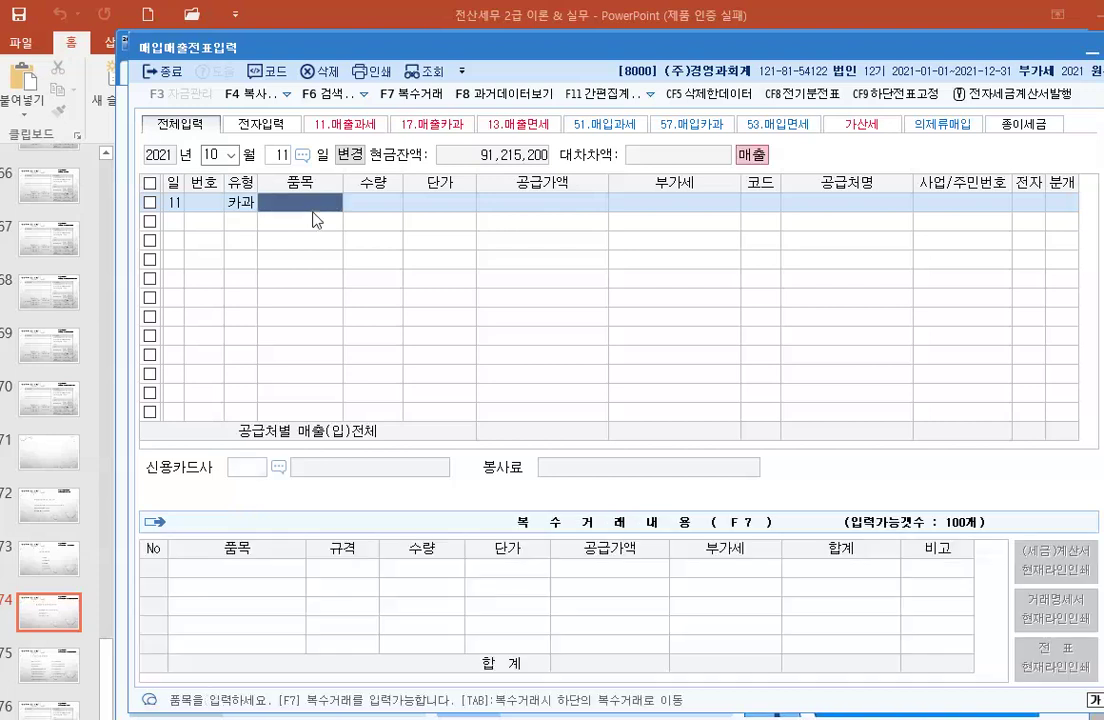
text(제품)
key(Return)
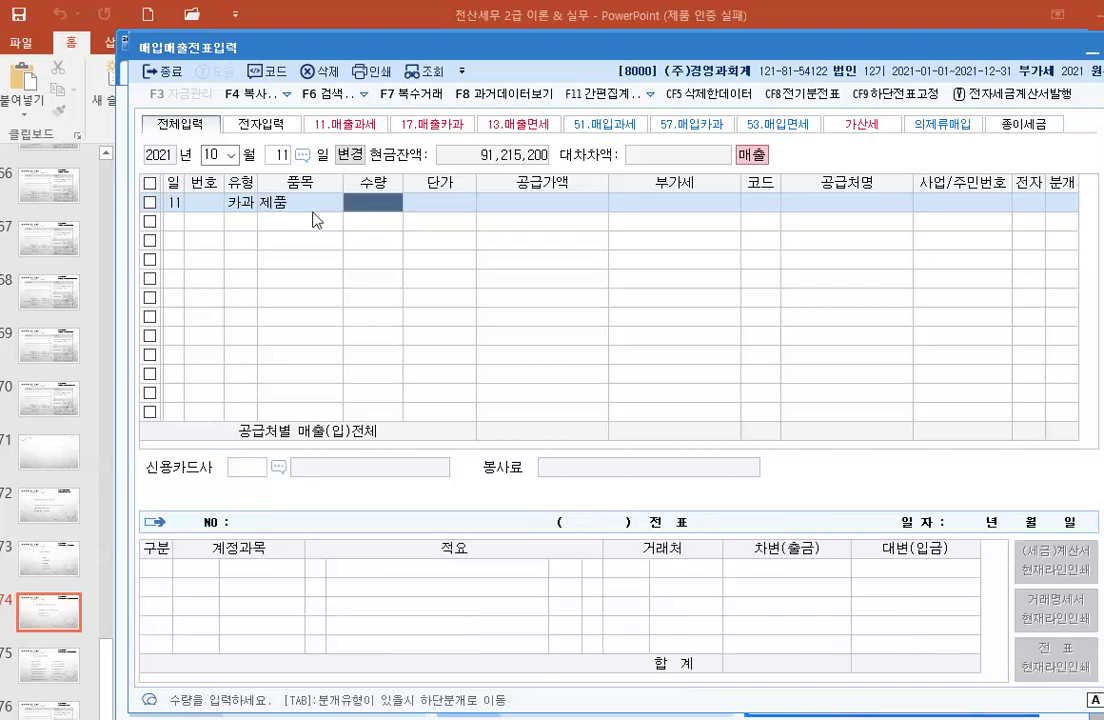
key(Return)
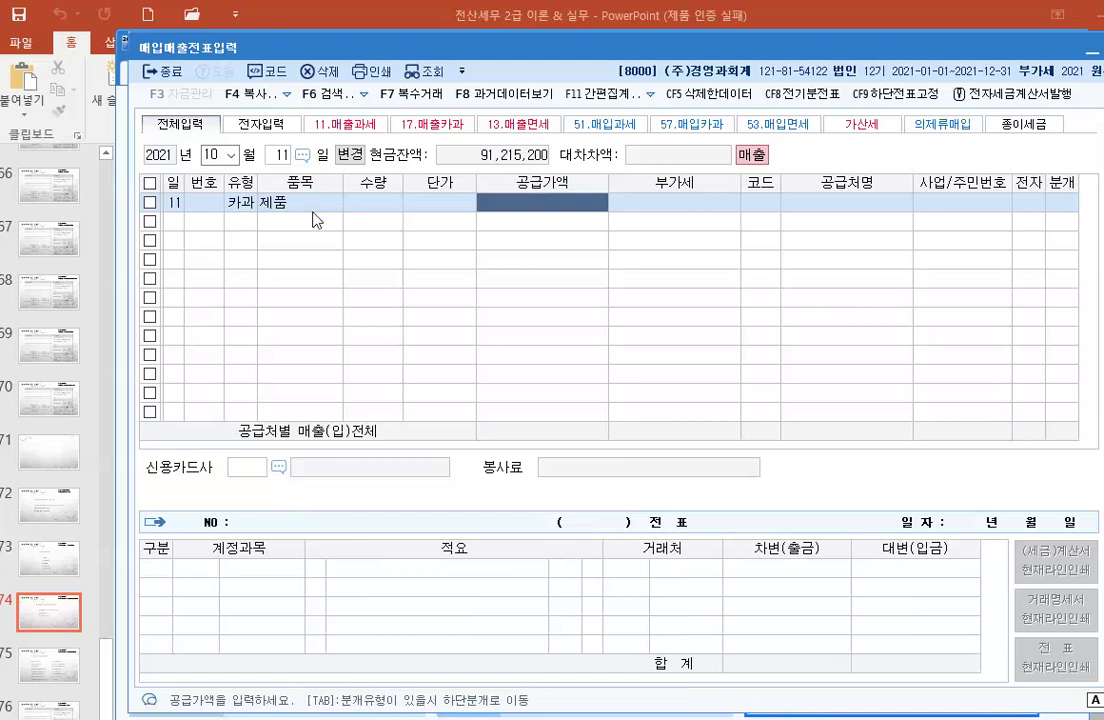
text(110)
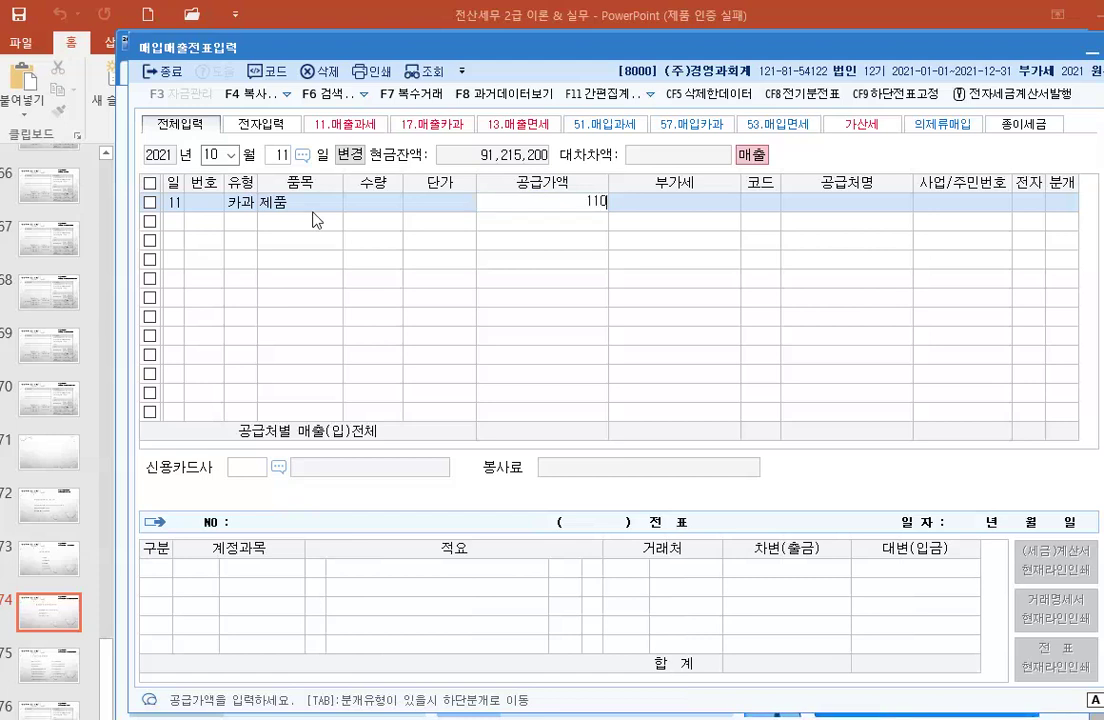
text(0000)
key(Return)
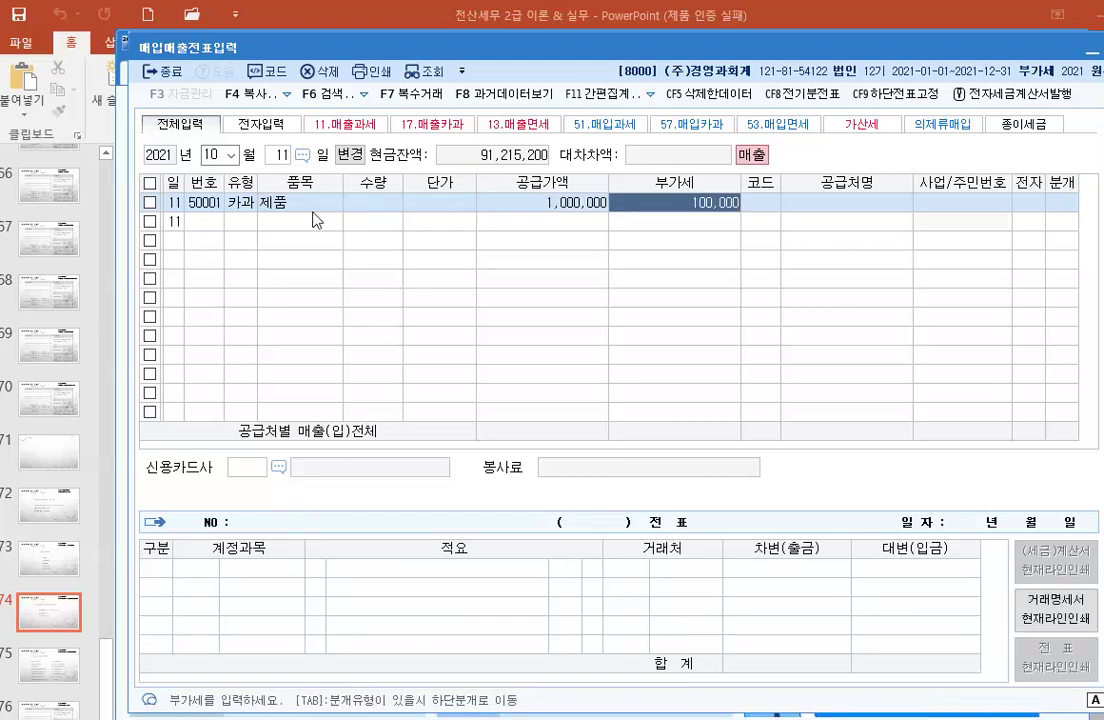
key(Return)
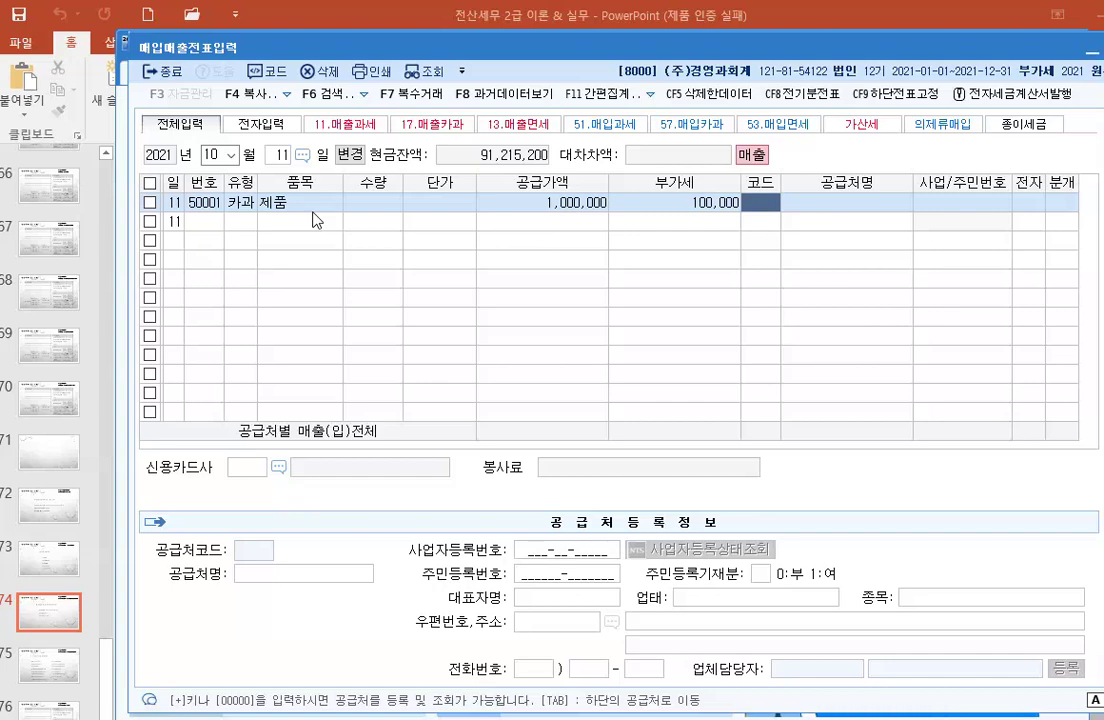
Step: Register a new customer with code 01201 and enter the customer's name
key(F2)
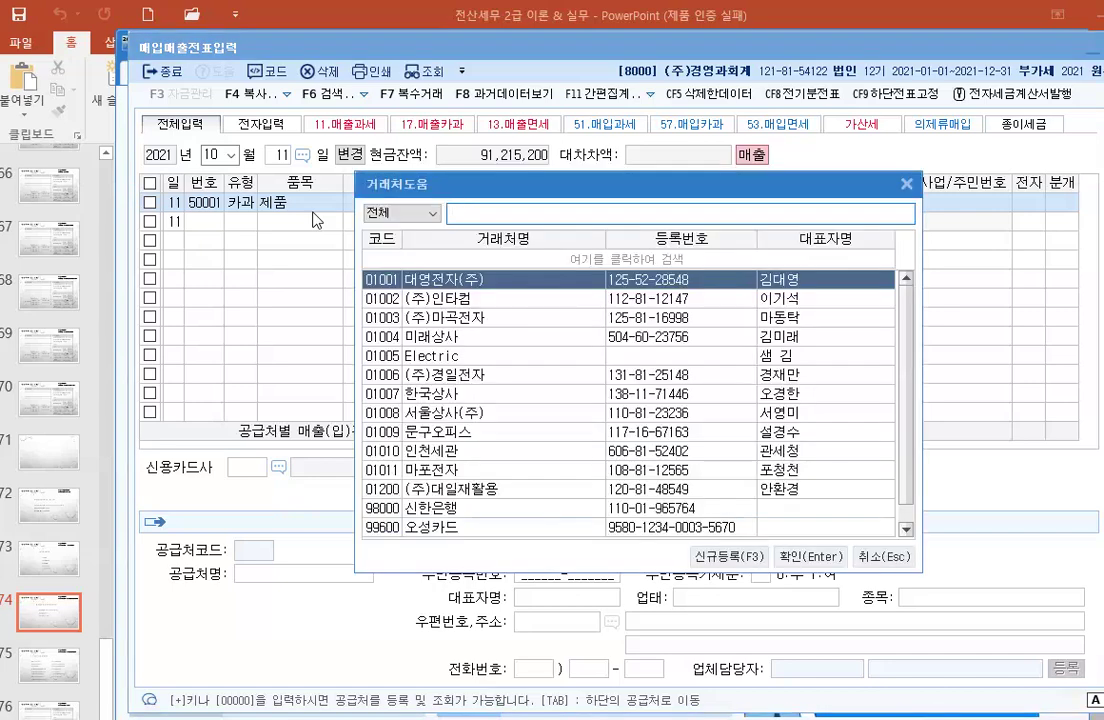
key(F3)
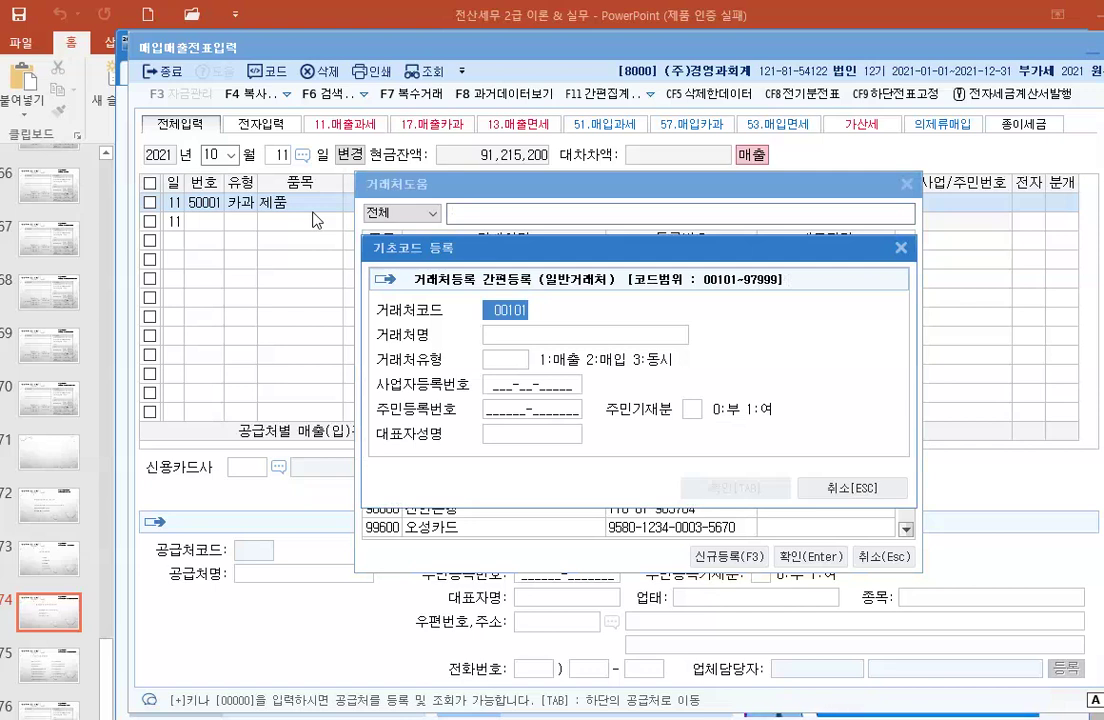
text(1201)
key(Return)
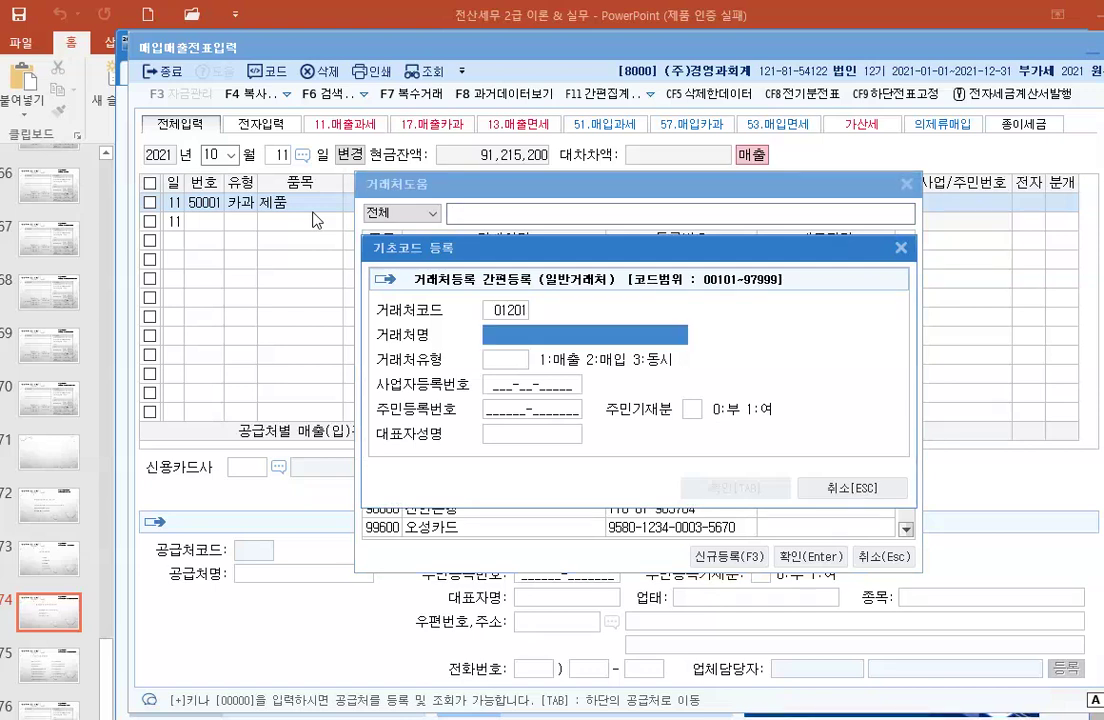
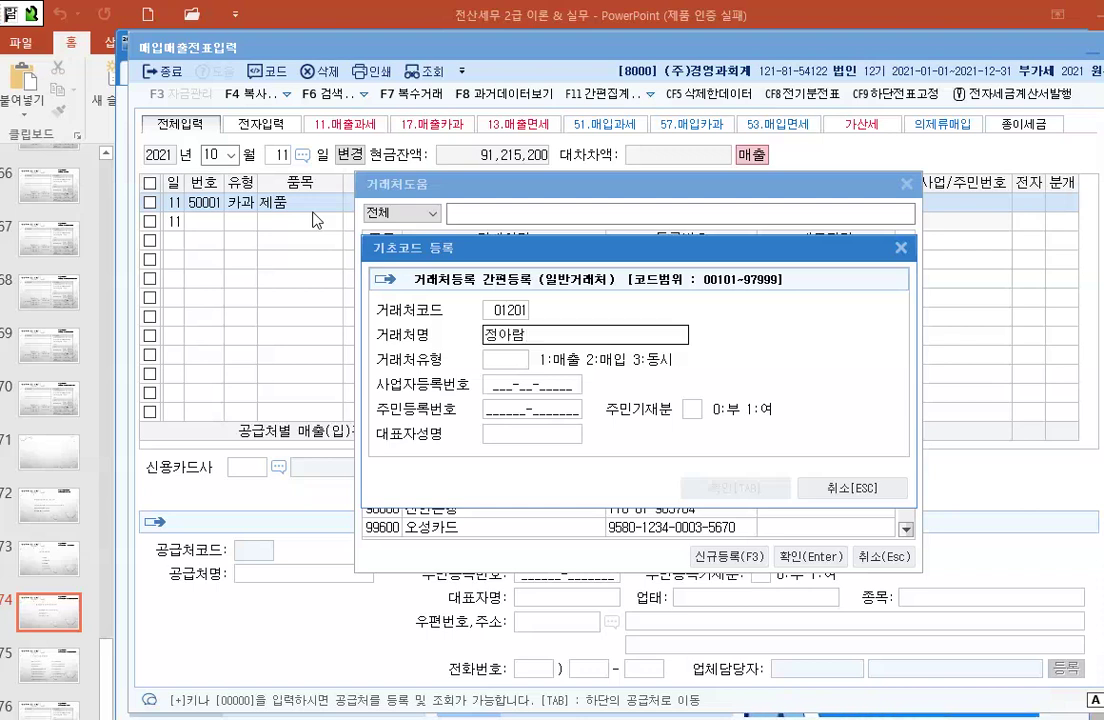
key(Return)
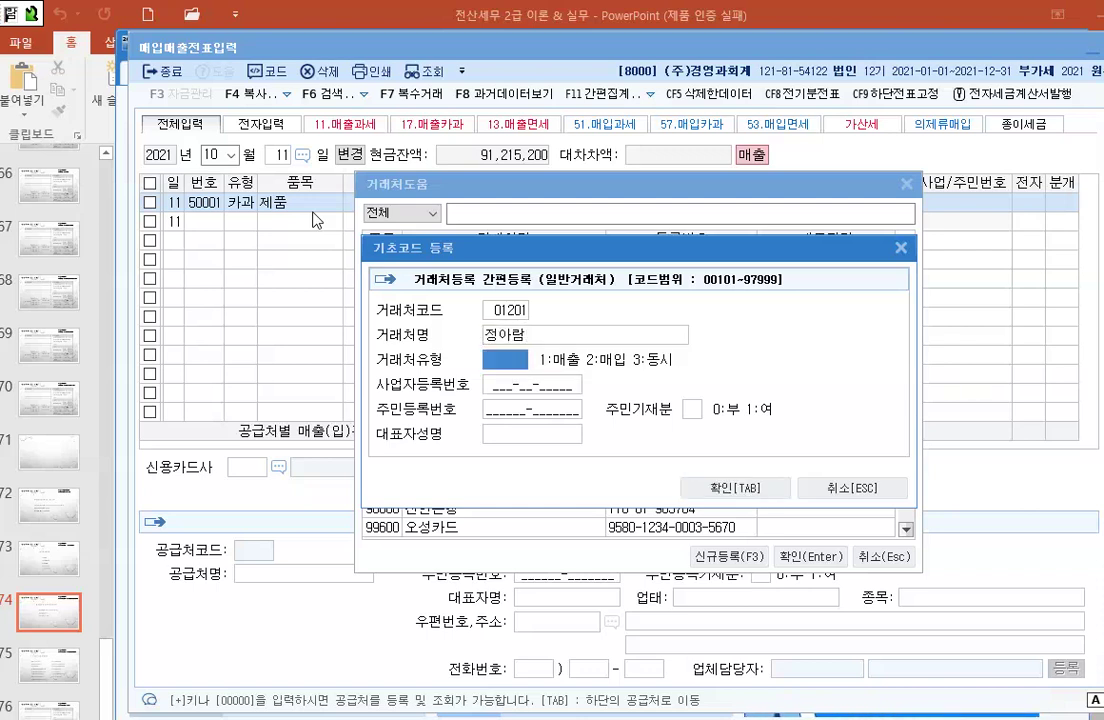
Step: Set the new customer's type to 3 (동시), enter the representative's name, and attach it to the sale
text(3)
key(Return)
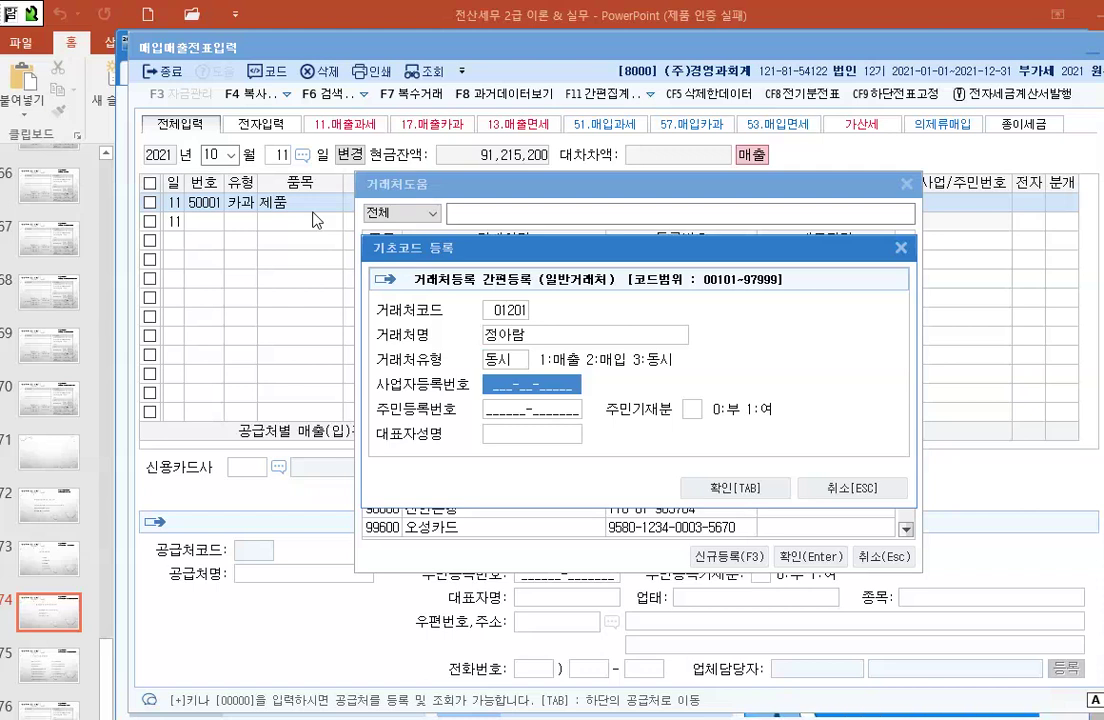
key(Return)
key(Return)
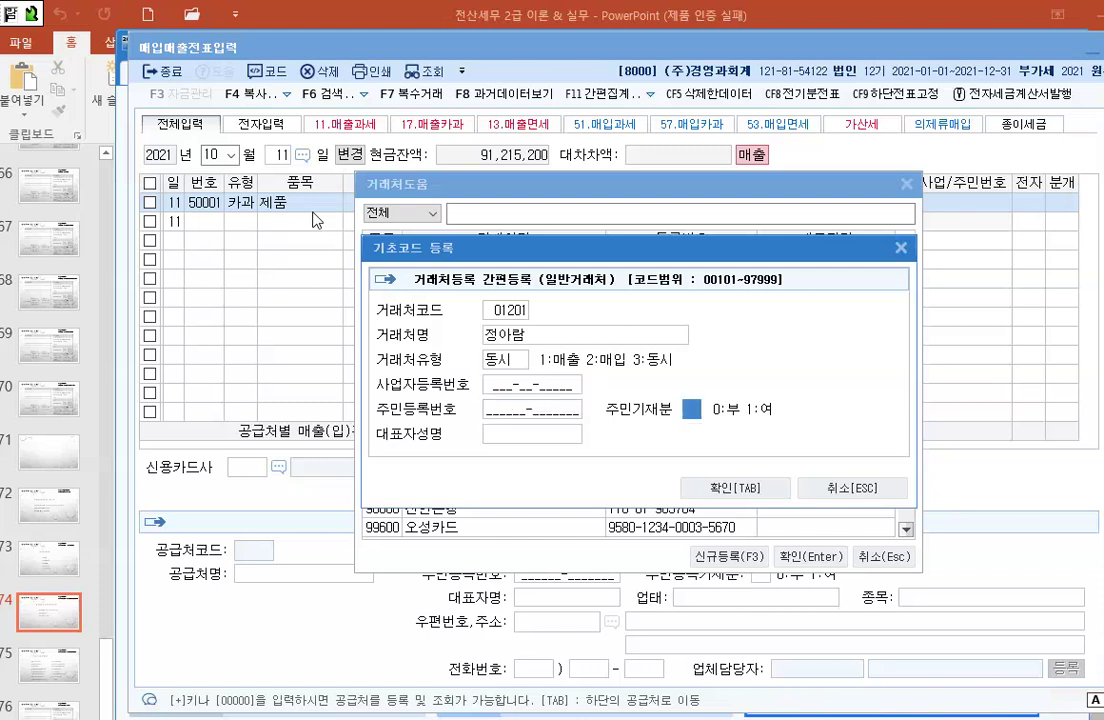
key(Return)
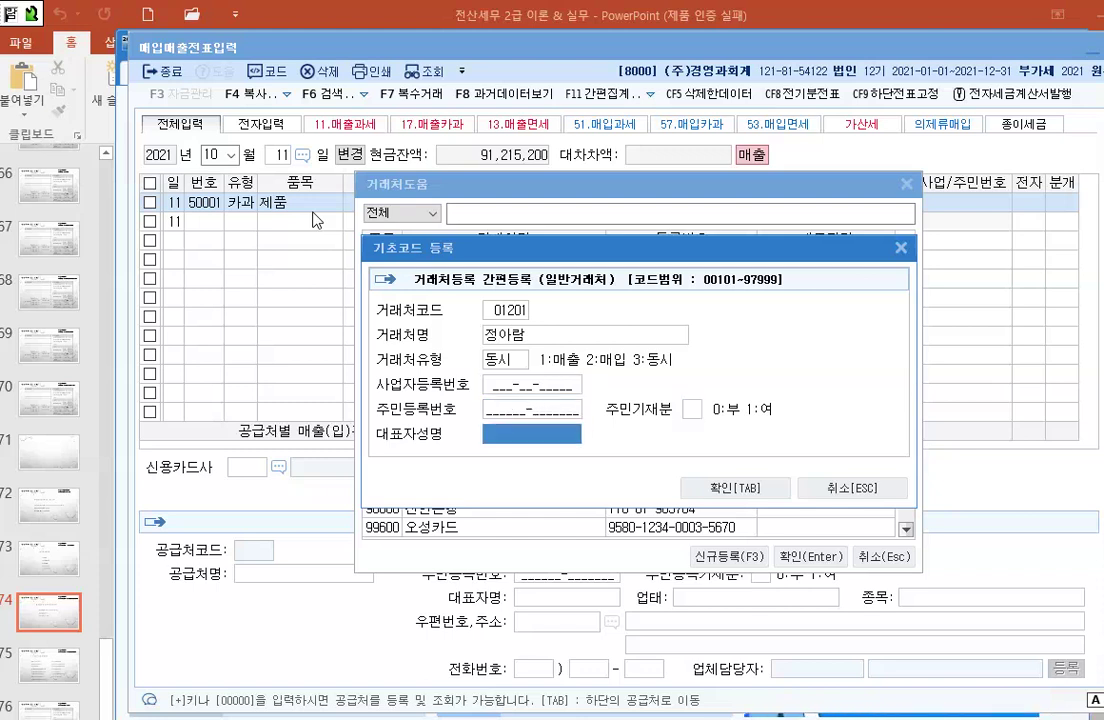
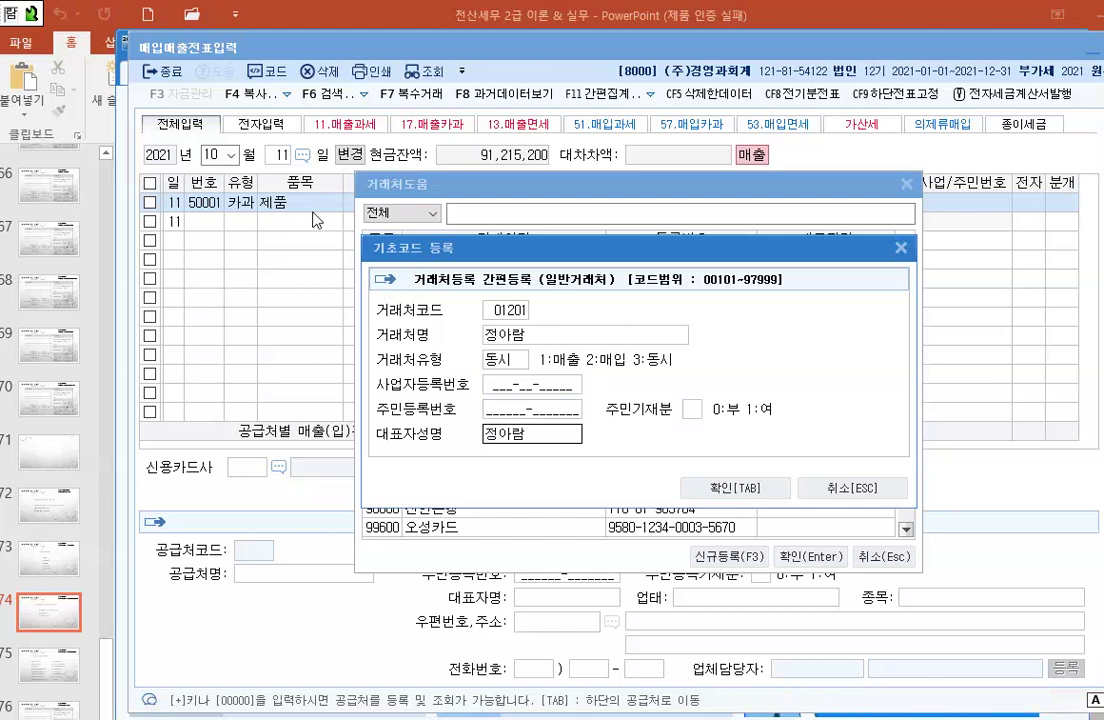
key(Return)
key(Tab)
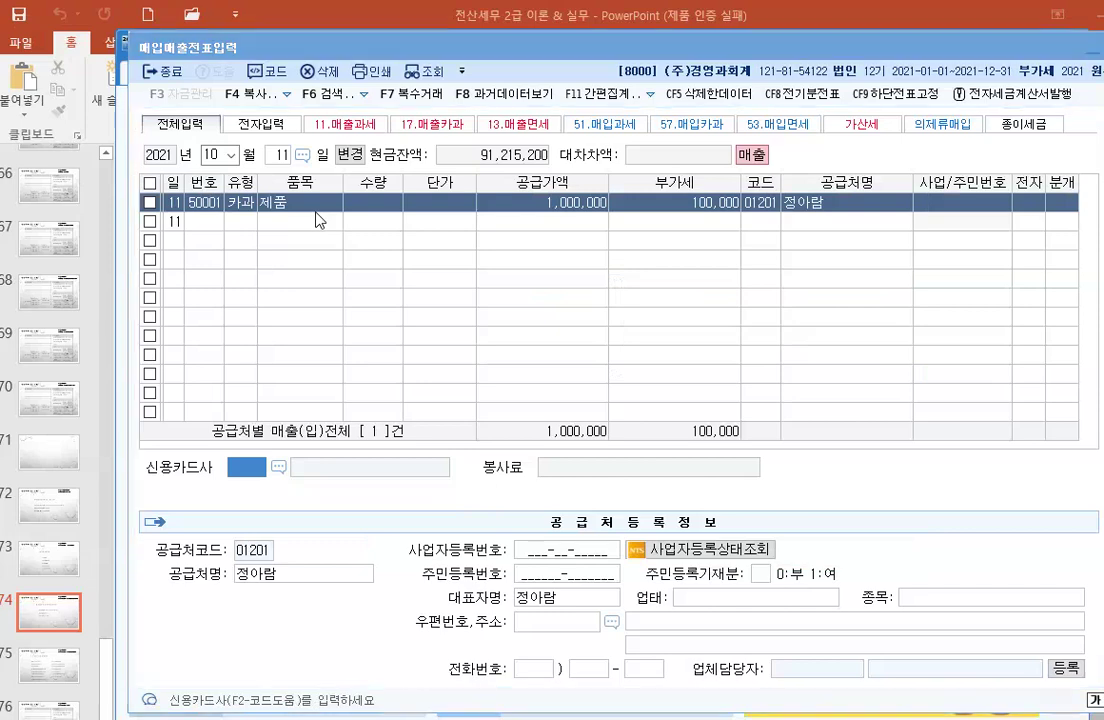
Step: Choose 99700 하나카드 as the card company and journalize the sale as 4 (카드)
key(F2)
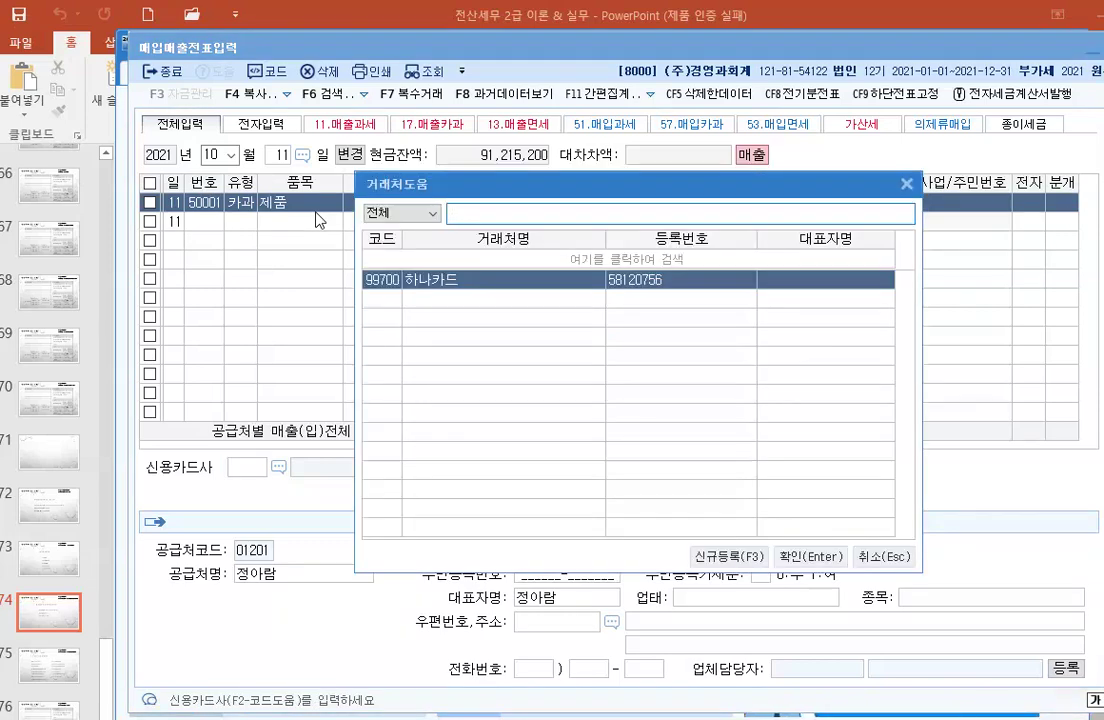
key(Return)
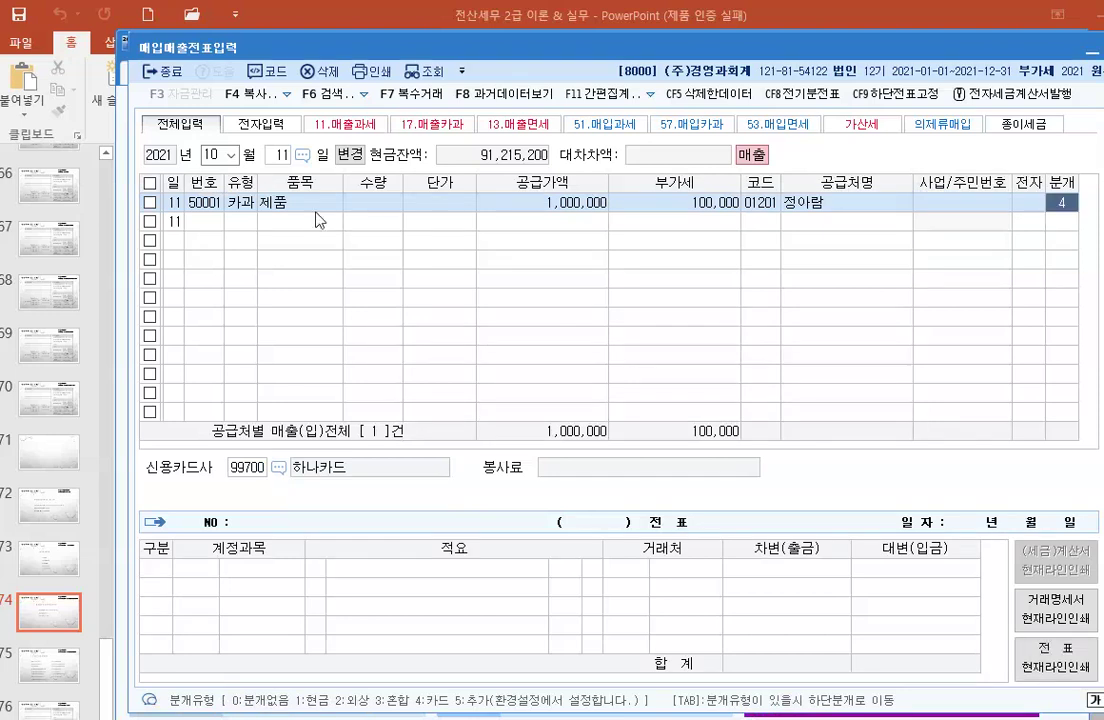
text(4)
key(Return)
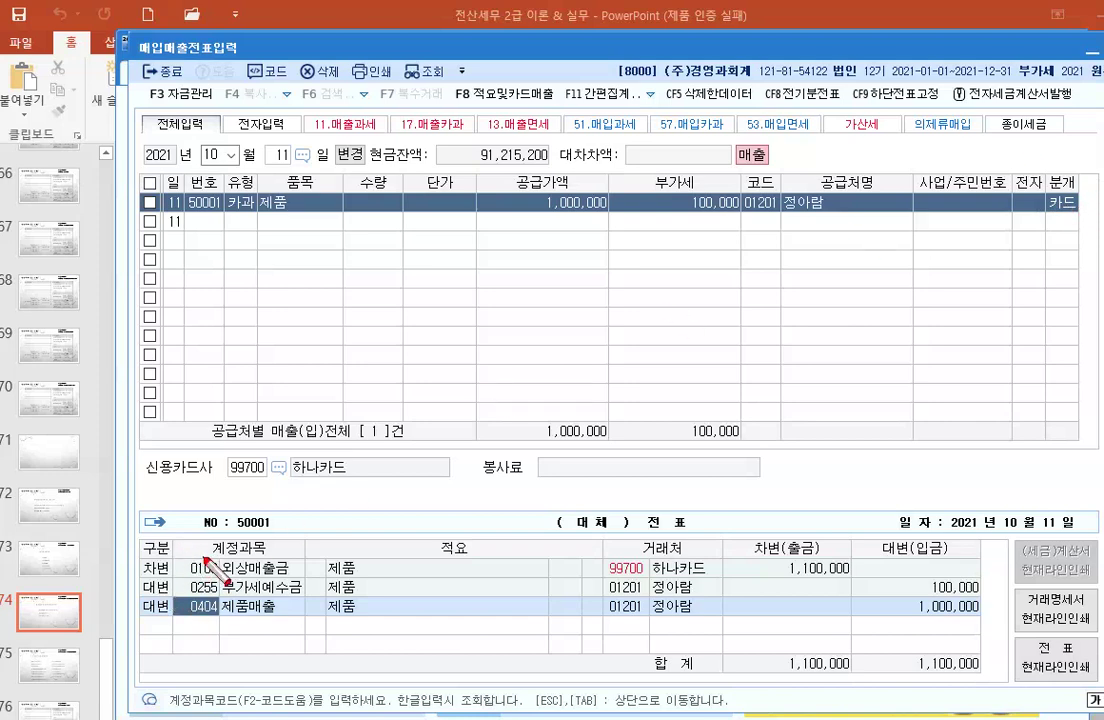
Step: Annotate the 외상매출금 debit line with a red box, an arrow and a '미수금' note, then return to 분개
drag(137, 557, 300, 578)
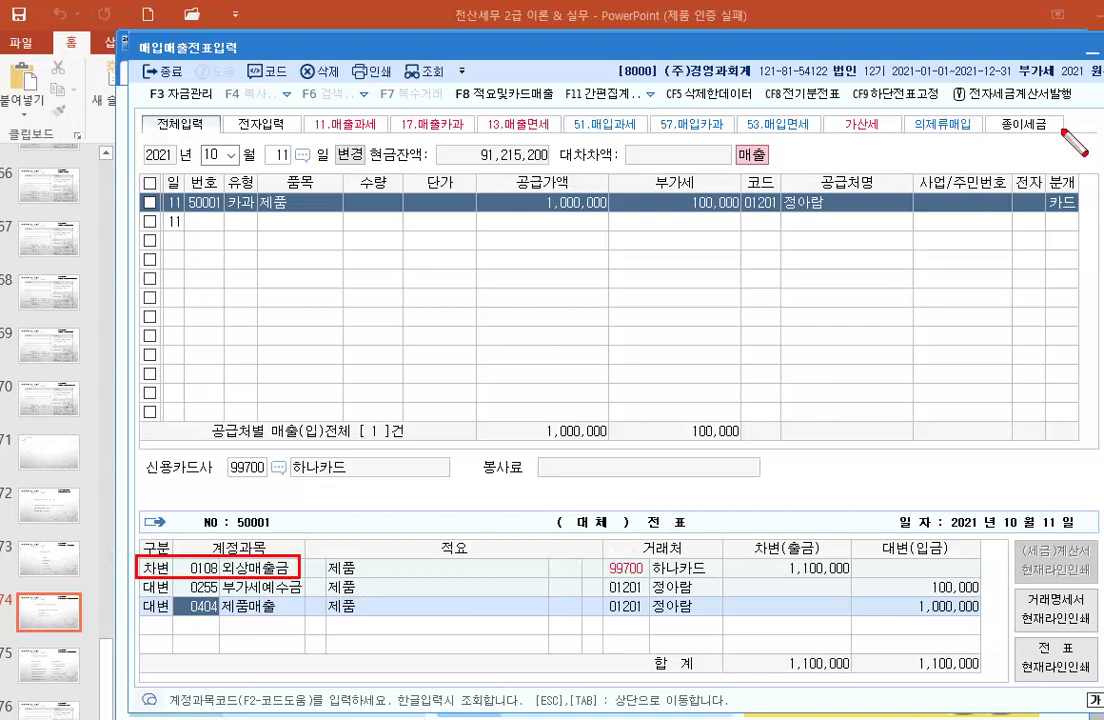
drag(275, 578, 418, 436)
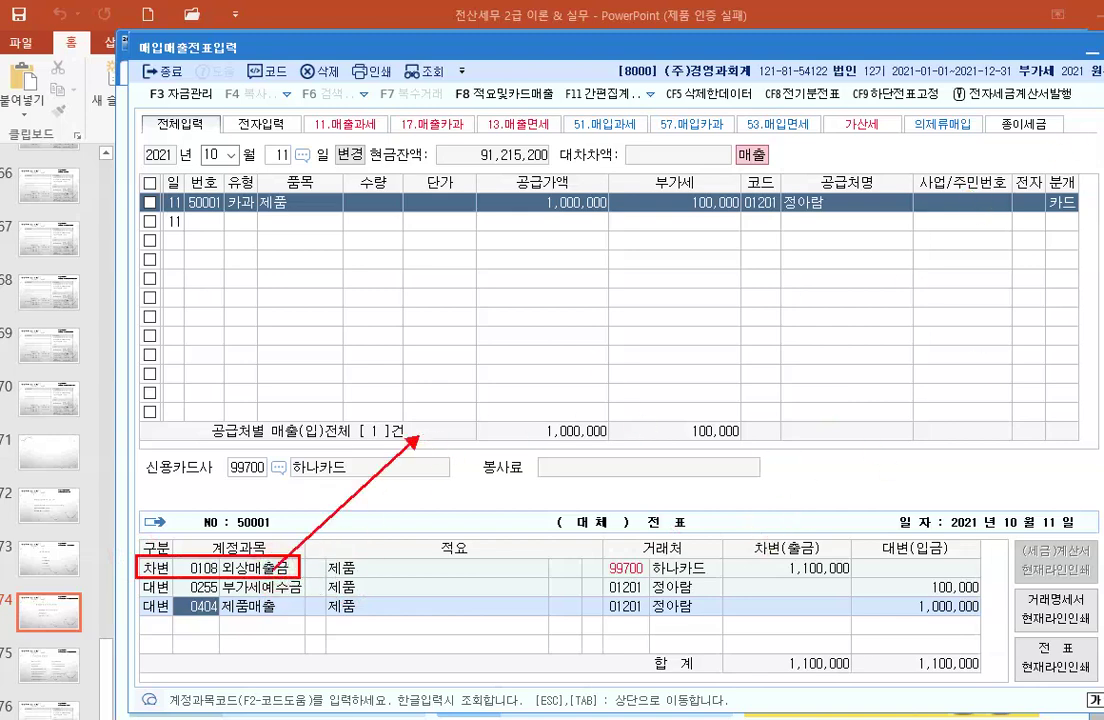
click(427, 432)
text(미수금)
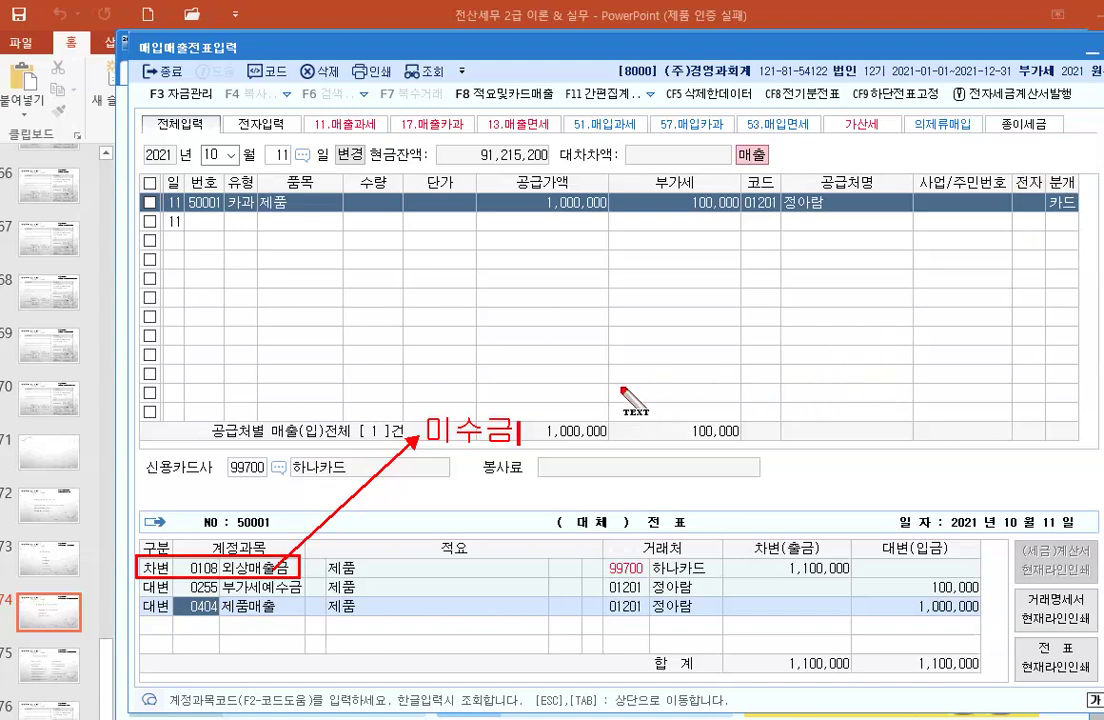
key(Escape)
click(574, 387)
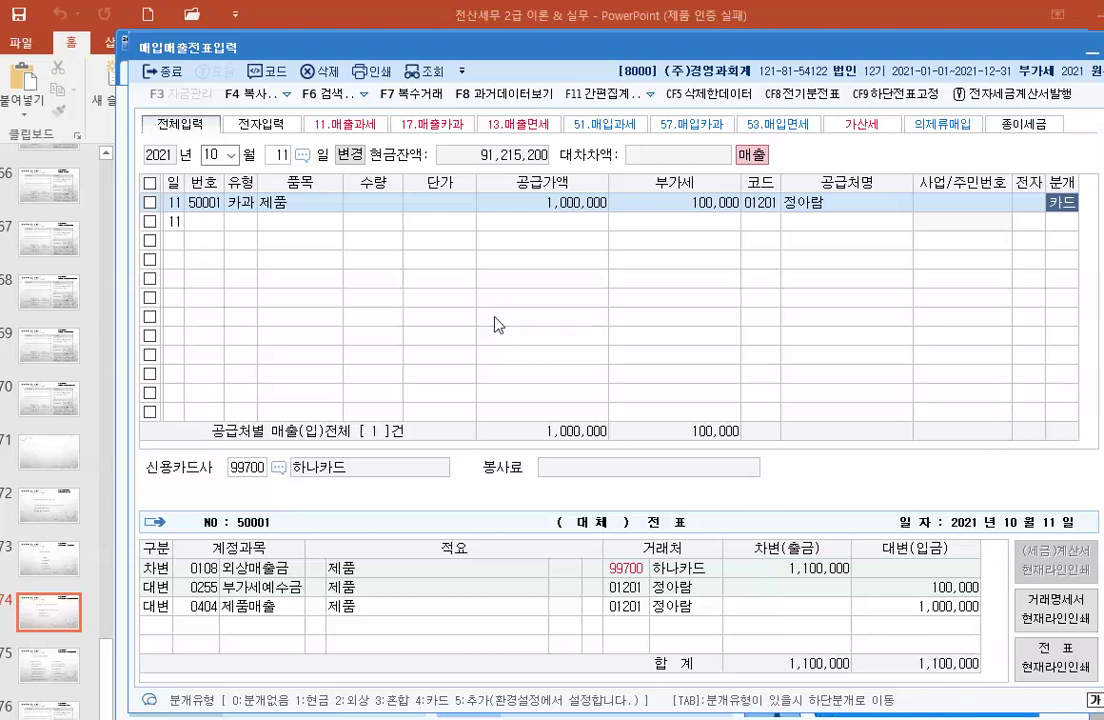
Step: Start a day-12 entry of type 22 (현과) with item 제품
click(277, 155)
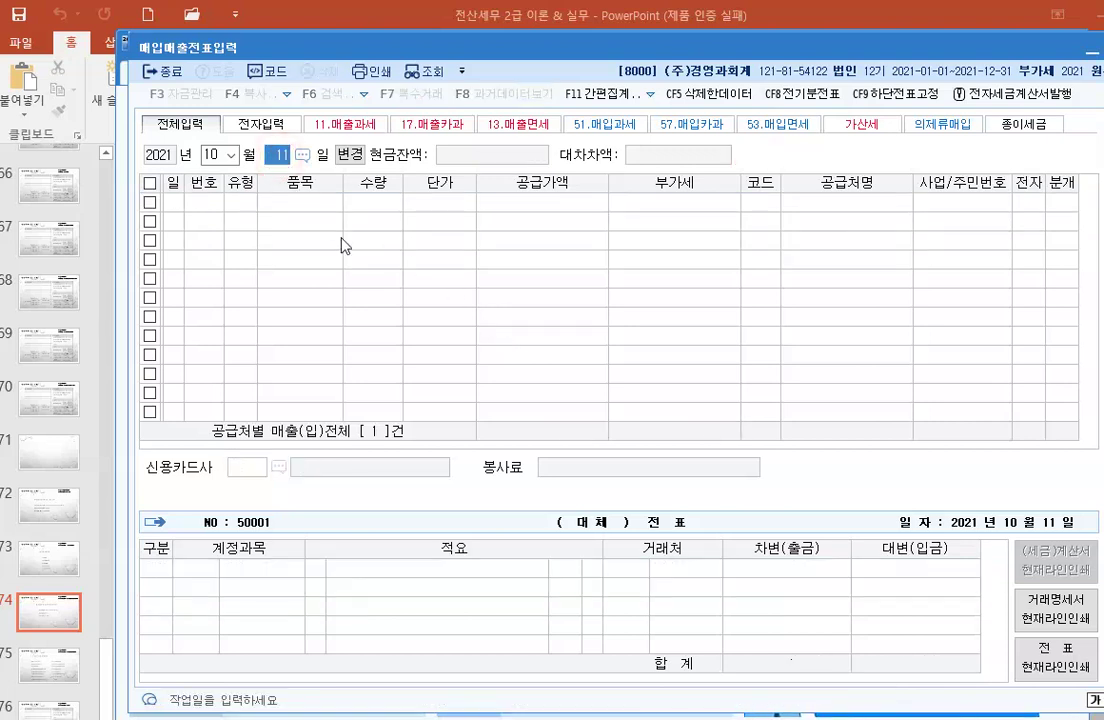
text(12)
key(Return)
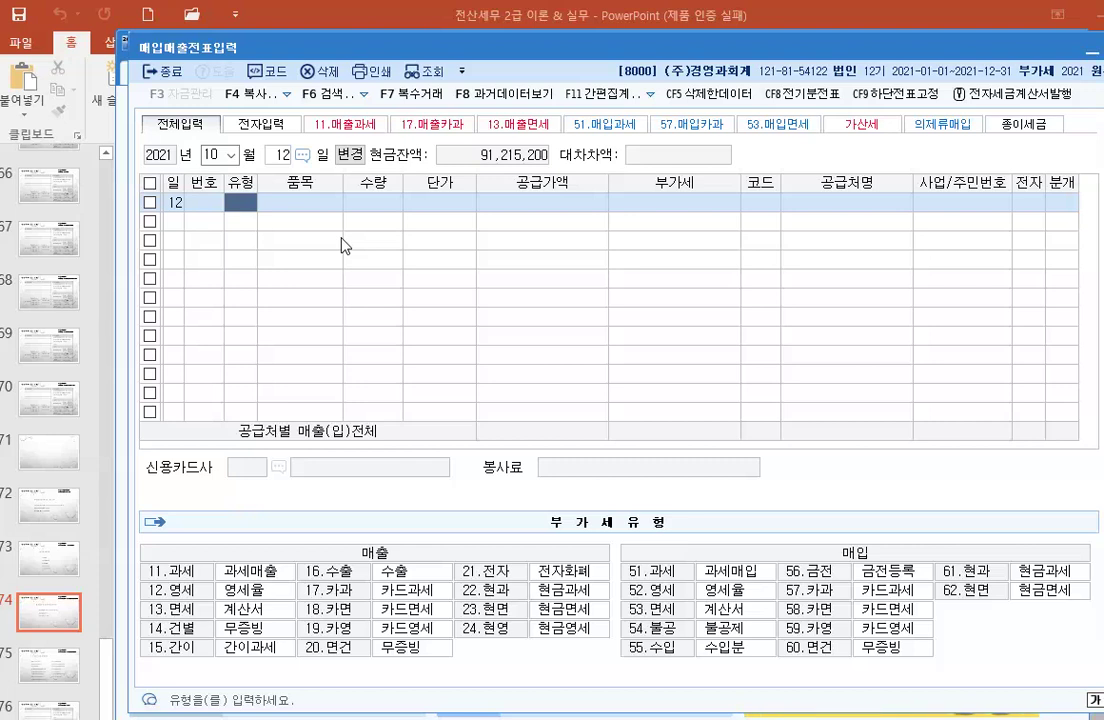
text(22)
key(Return)
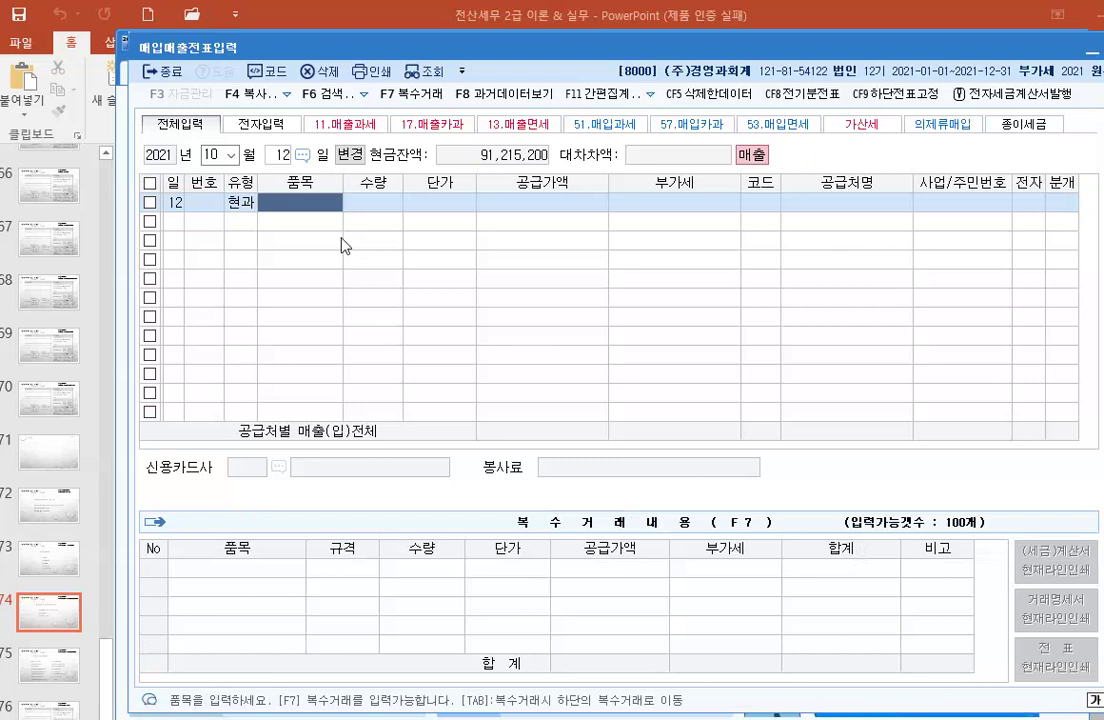
text(컴퓨)
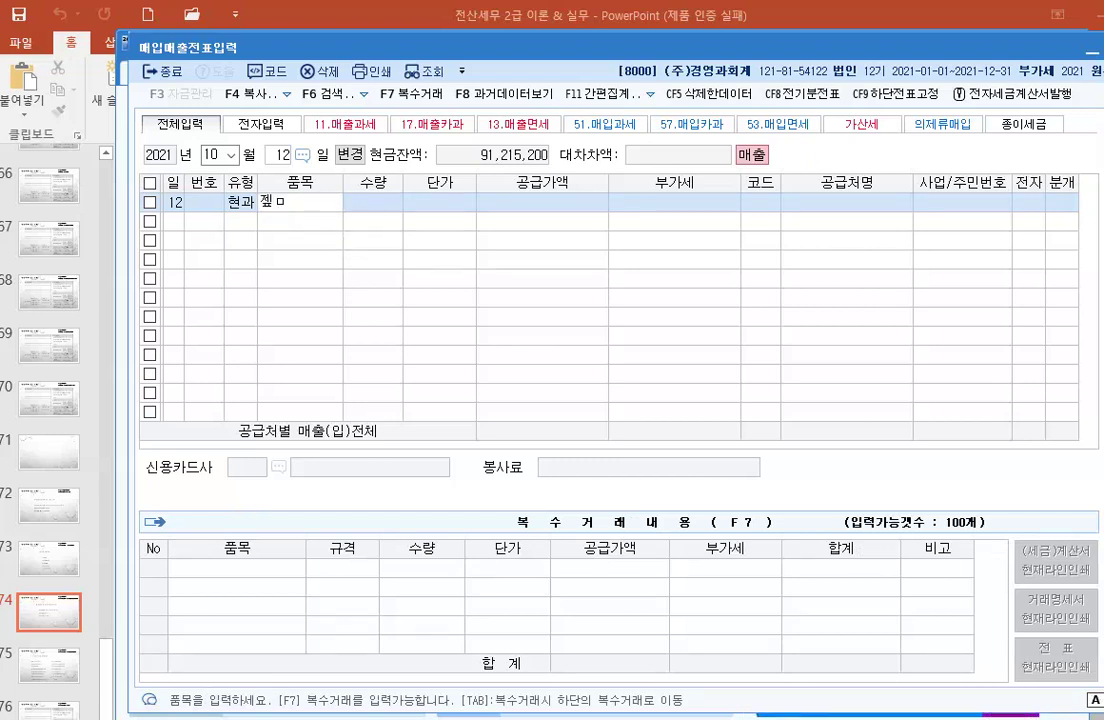
key(BackSpace)
key(BackSpace)
text(제품)
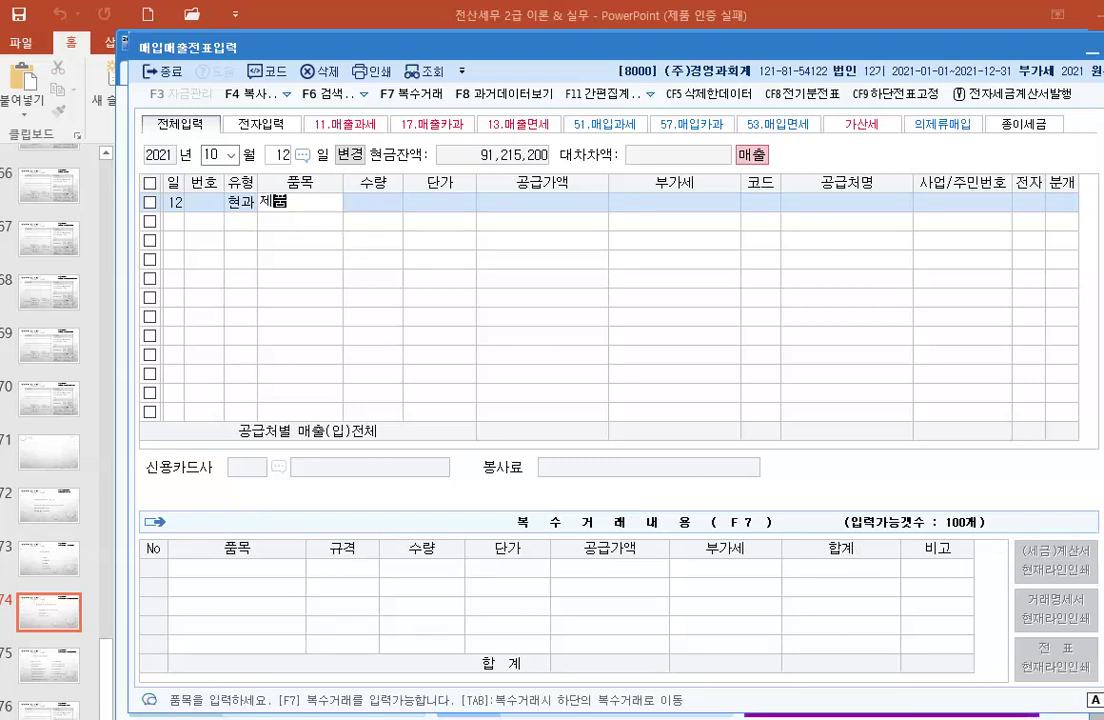
key(Return)
key(Return)
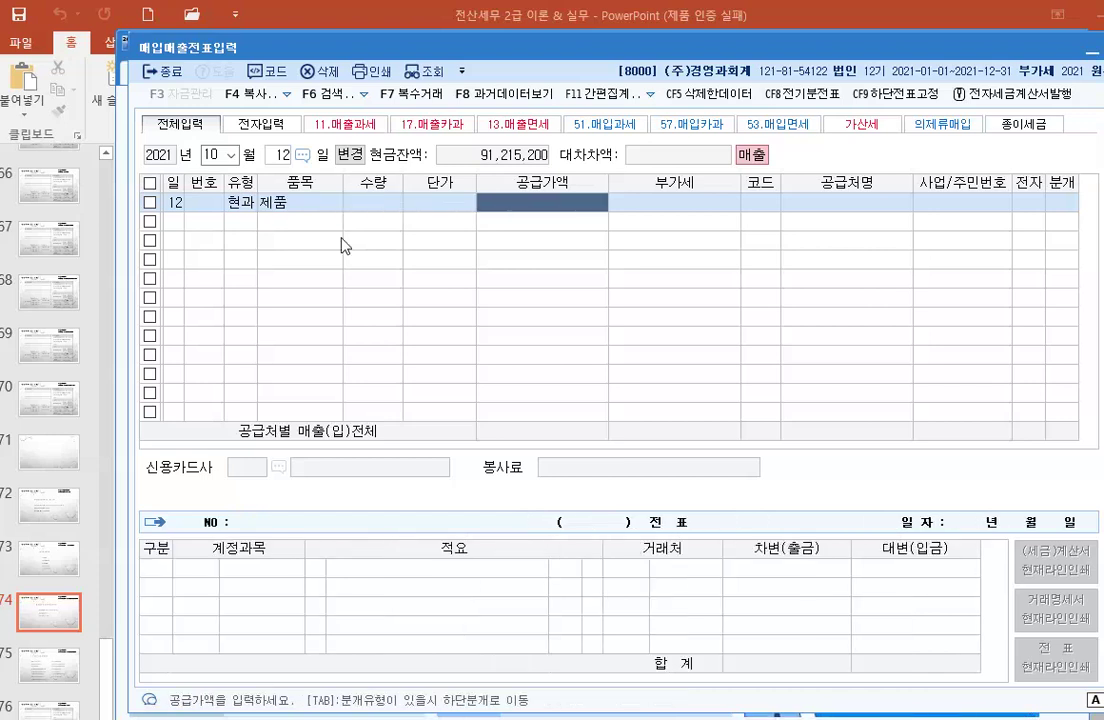
Step: Enter supply 500,000 with 50,000 VAT and customer 01201, and journal it as 1 (현금)
text(500000)
key(Return)
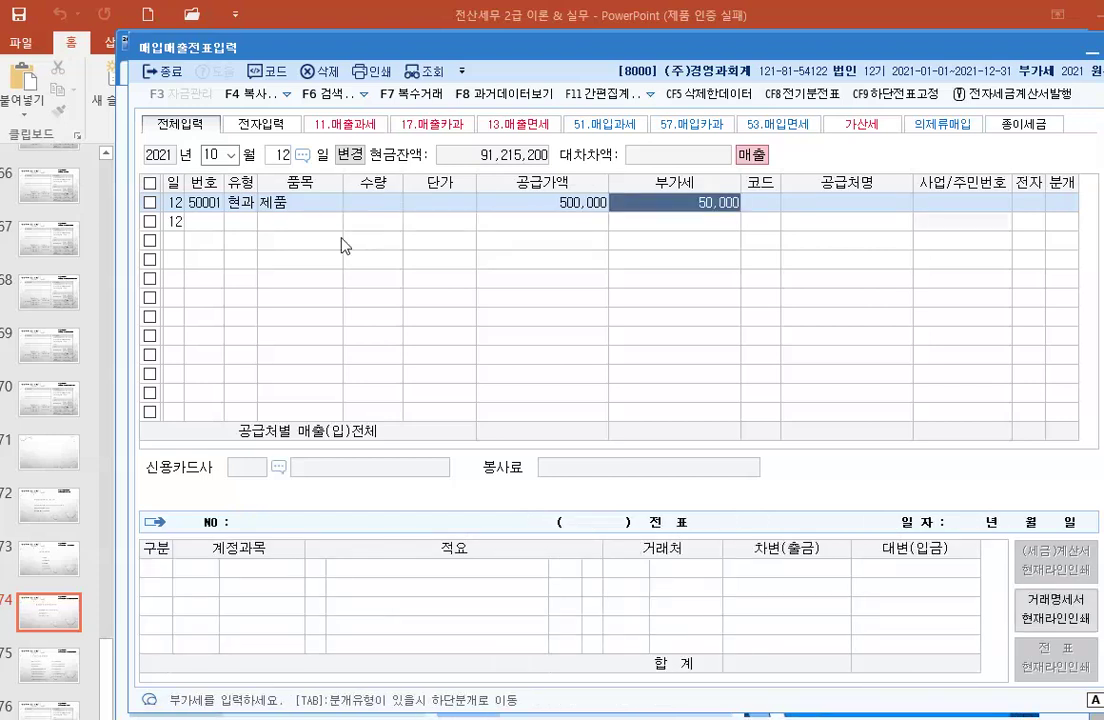
key(Return)
key(F2)
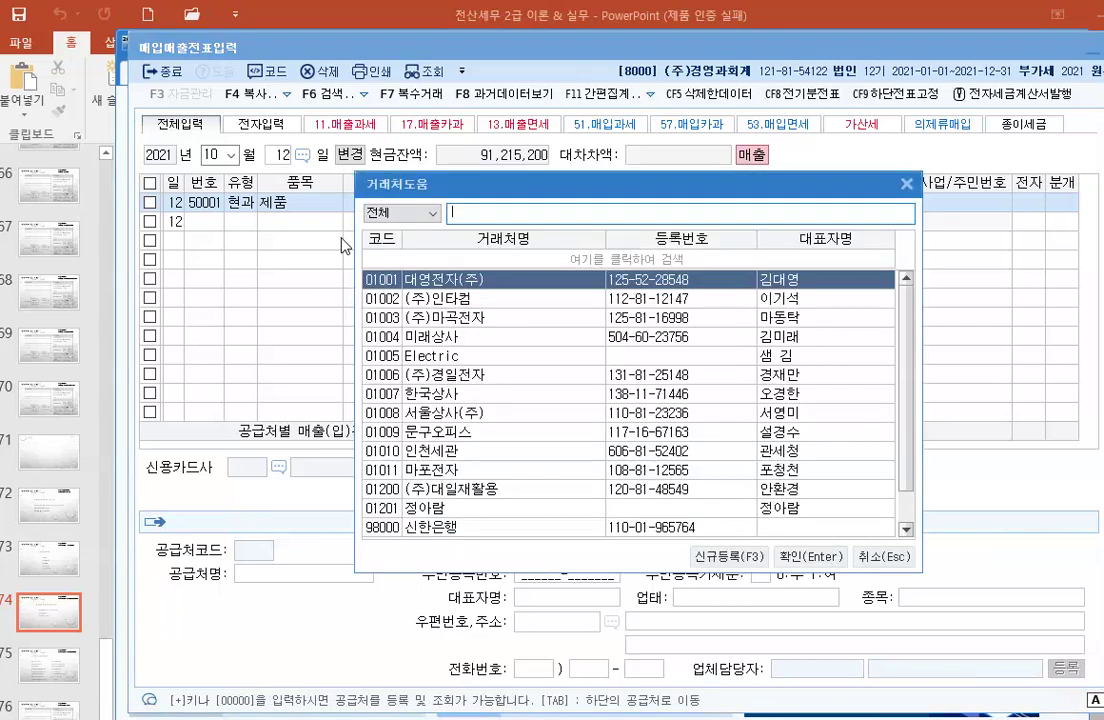
text(정)
key(Return)
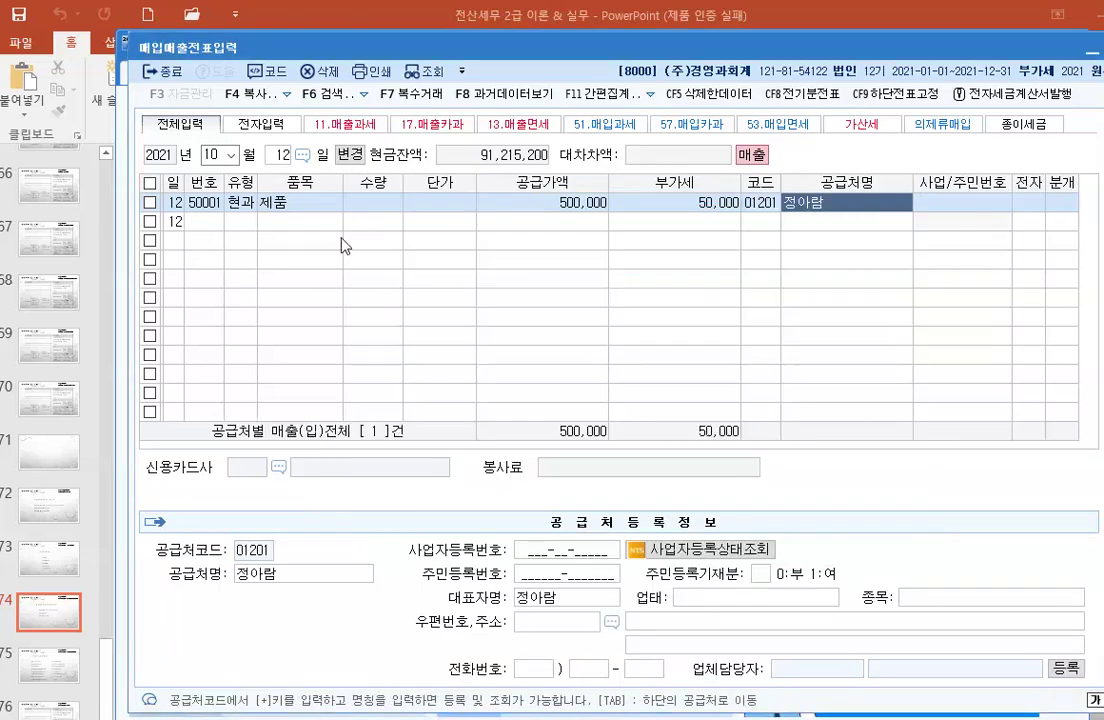
key(Return)
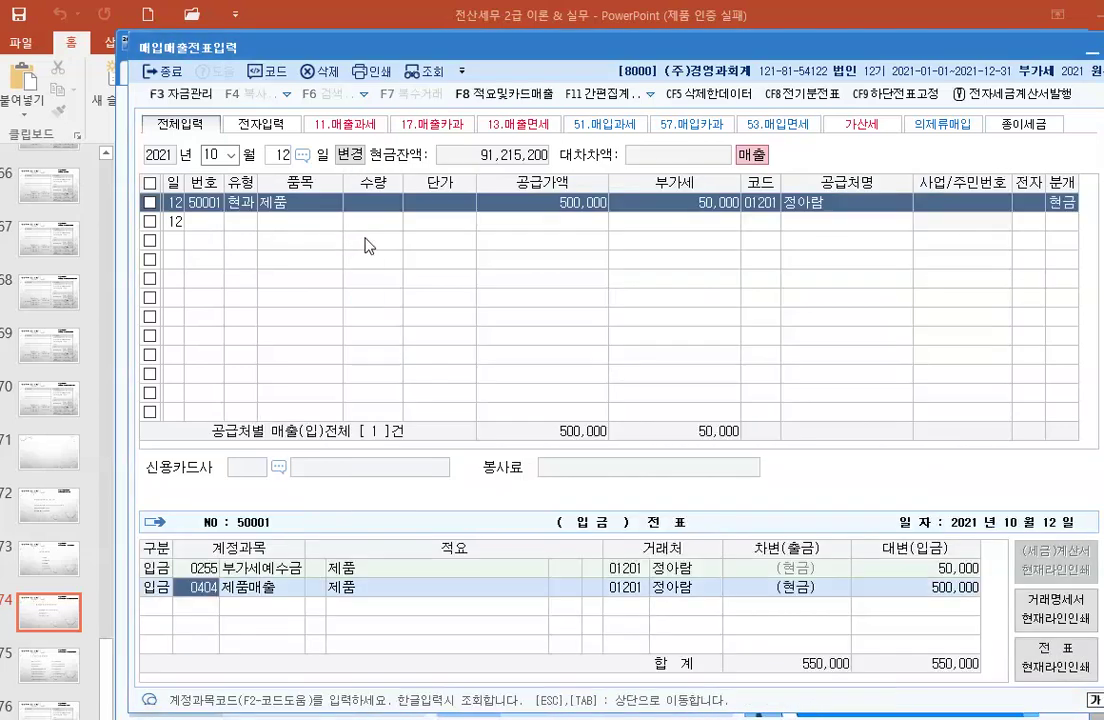
text(1)
key(Return)
Step: Close 매입매출전표입력 and open 전자세금계산서발행, keeping 2021년 10월 1일 as the start date
key(Escape)
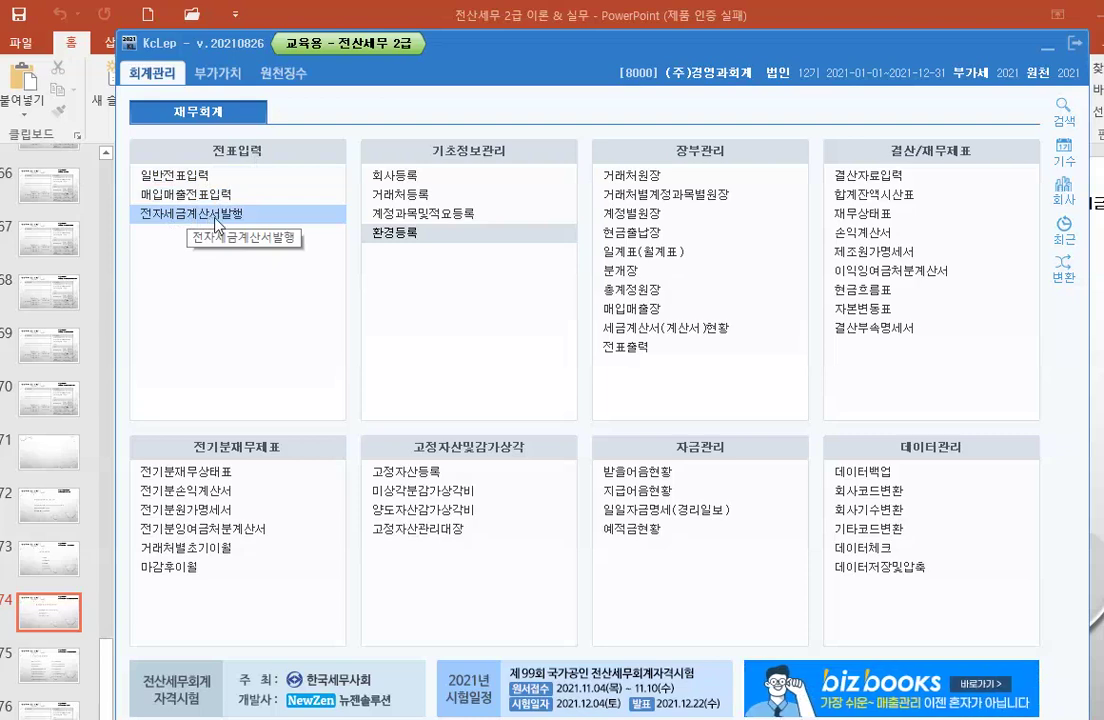
click(215, 216)
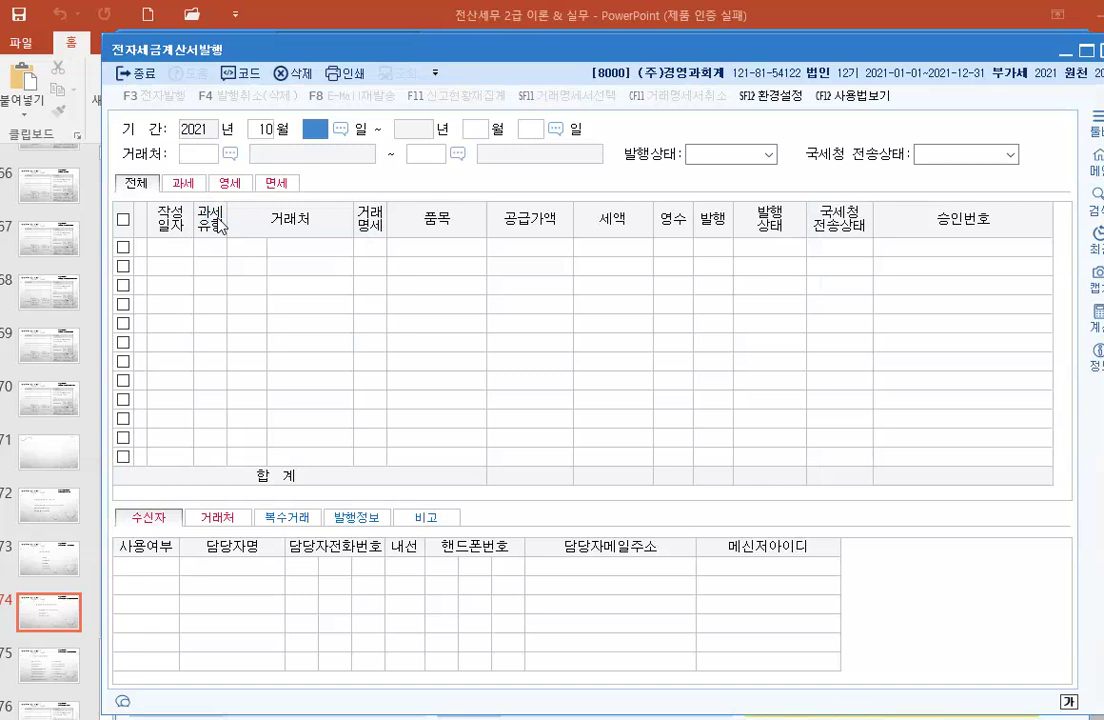
key(Return)
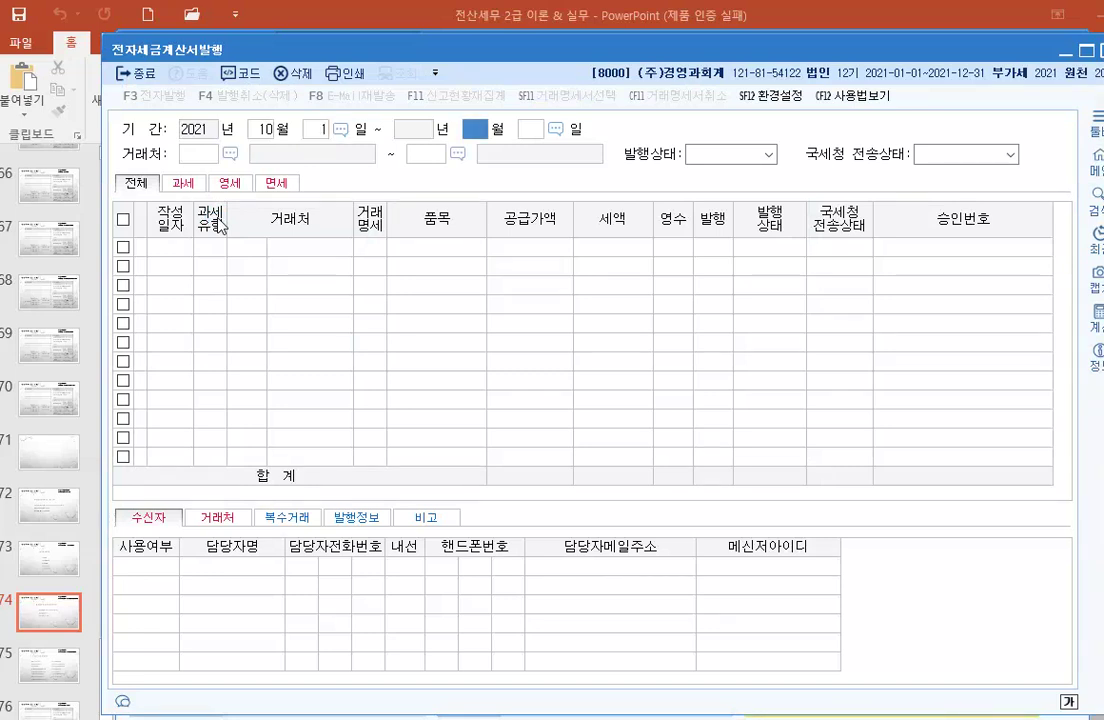
Step: End the period on 2021년 10월 31일 and accept all customers and statuses to list invoices
key(Return)
key(Return)
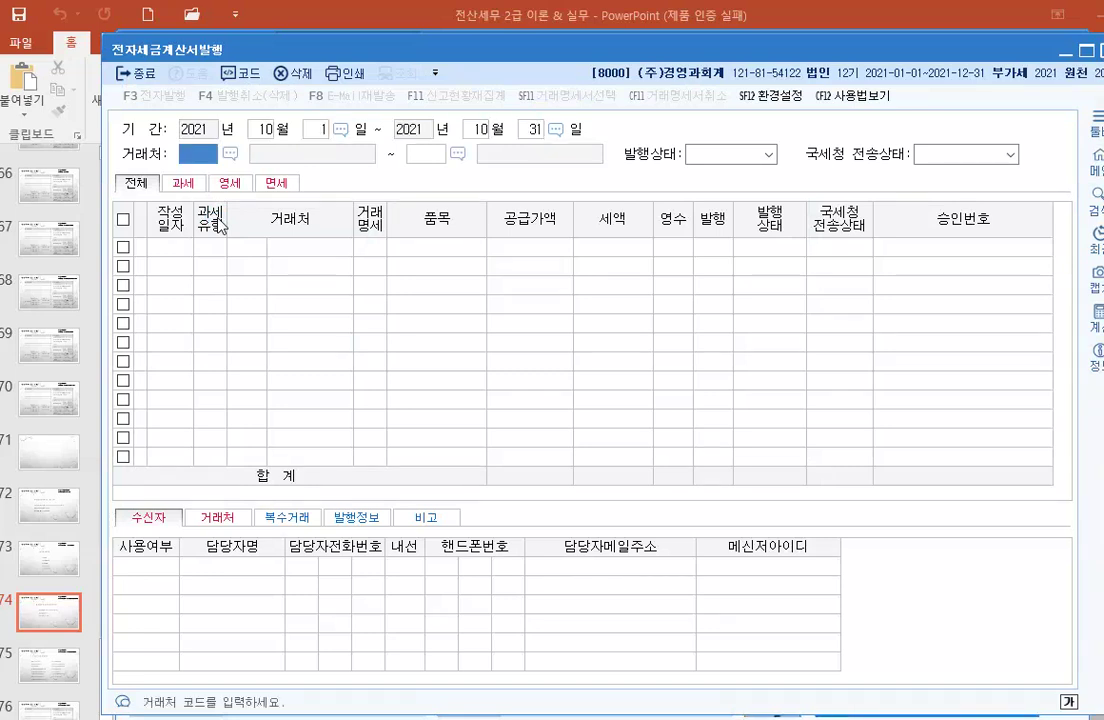
key(Return)
key(Return)
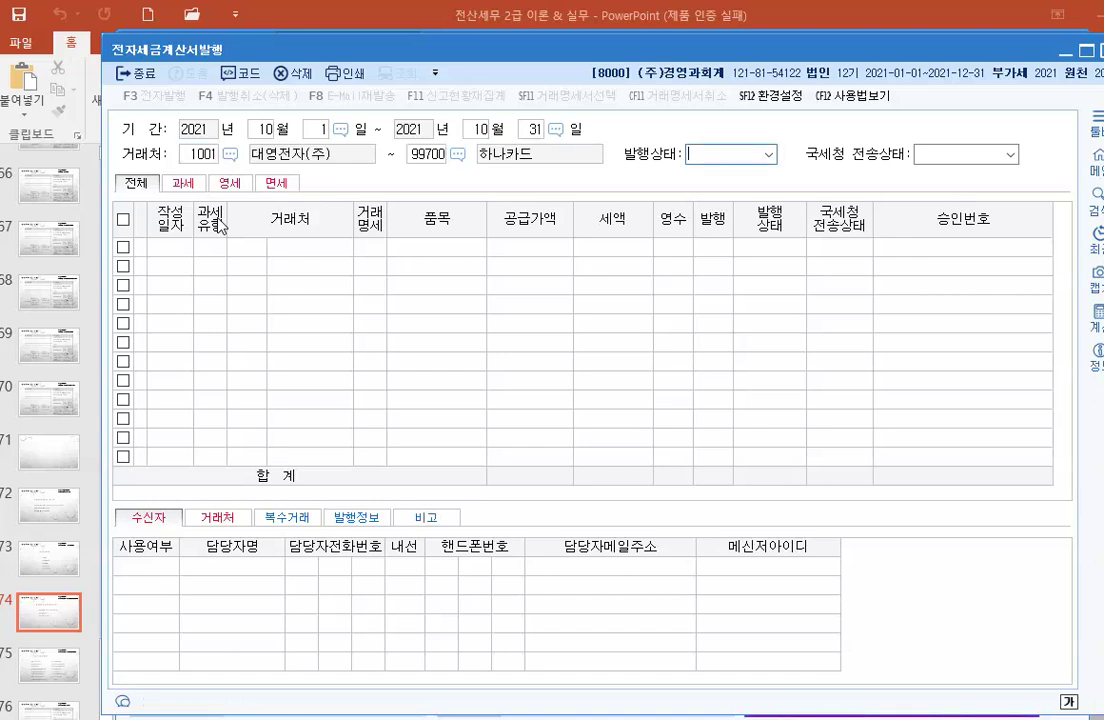
key(Return)
key(Return)
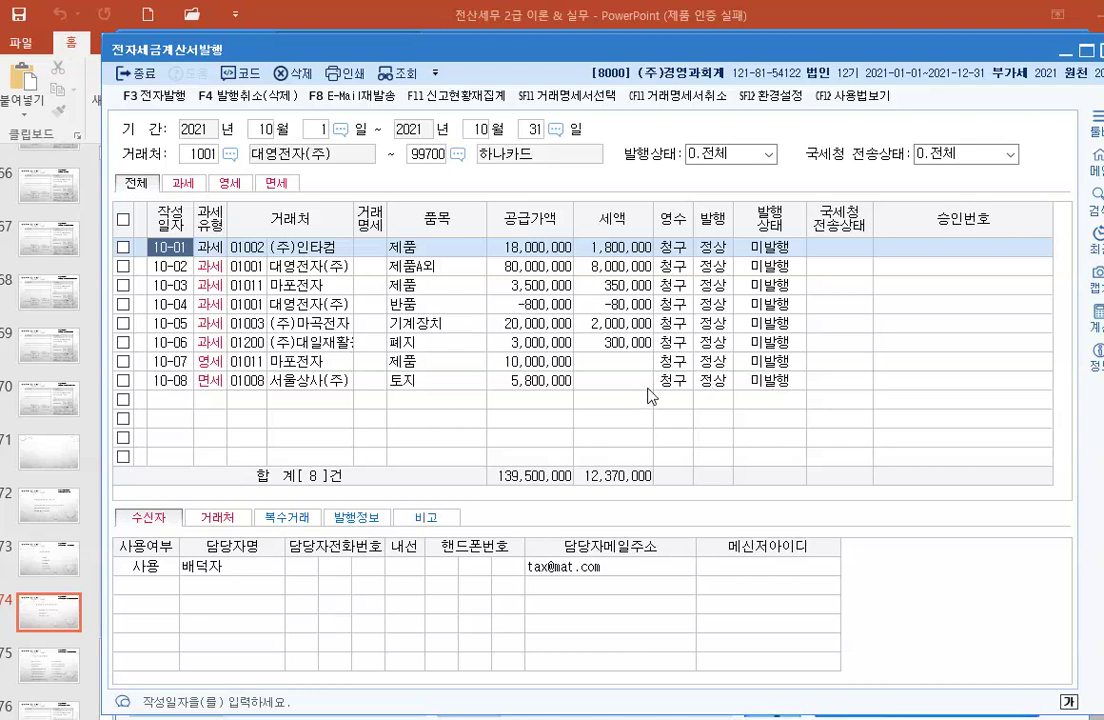
Step: Select all eight October invoices and start F3 전자발행
click(124, 221)
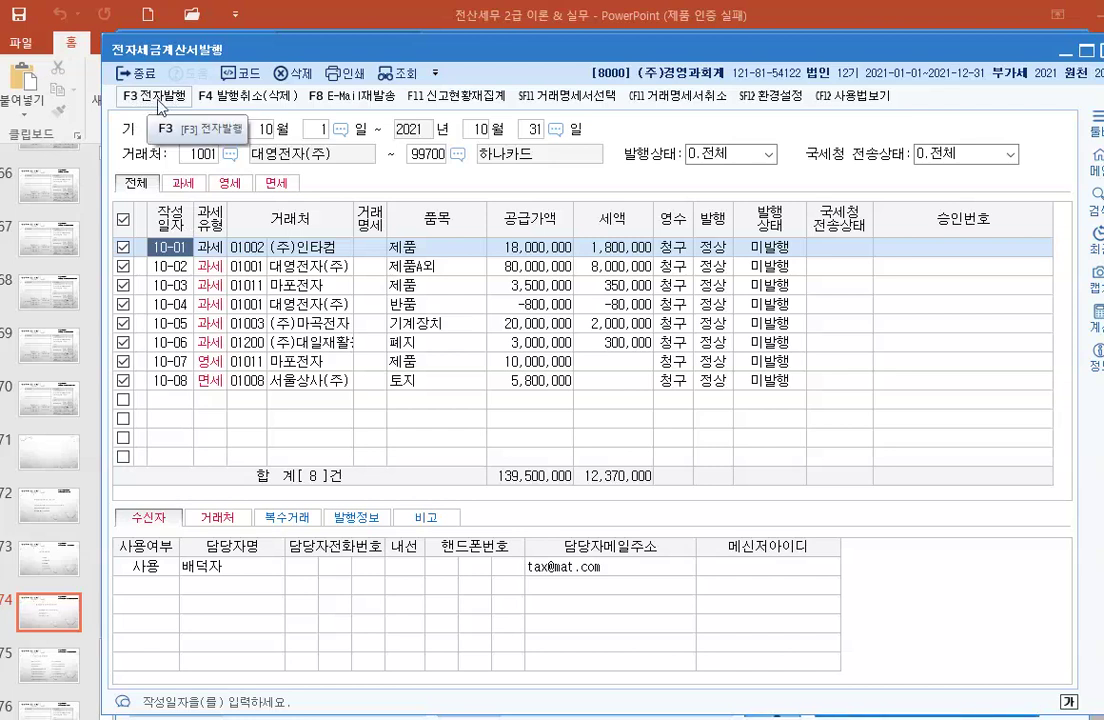
click(155, 97)
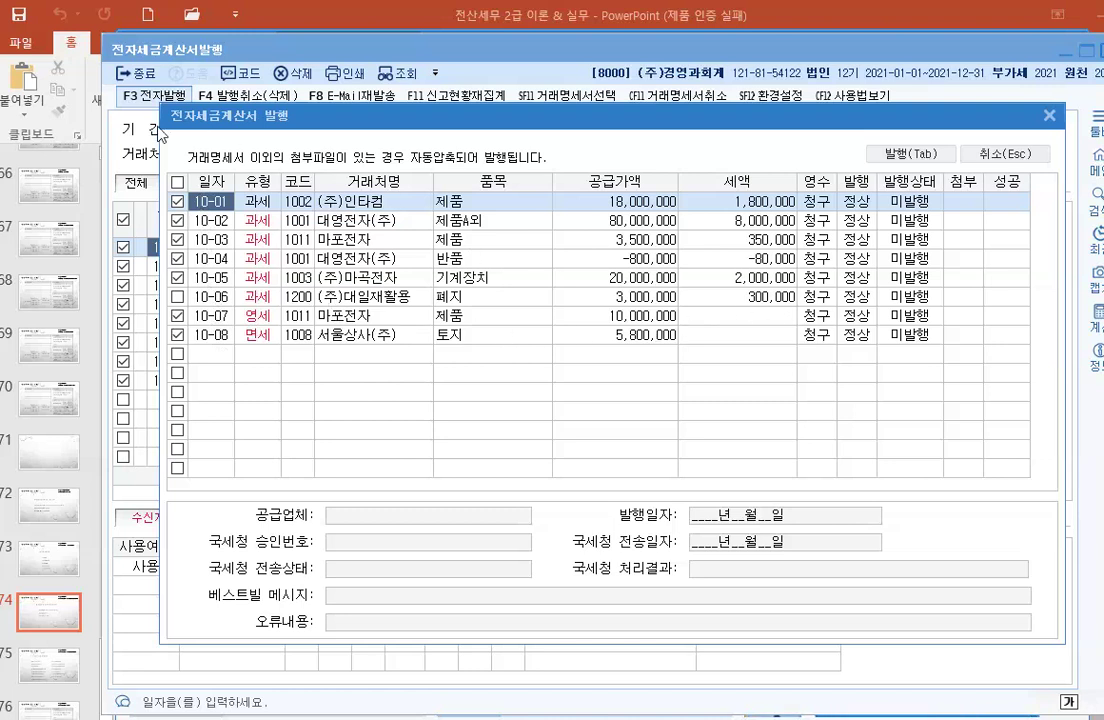
Step: Check the 10-06 invoice's missing recipient contact error and close the issuing dialog
click(177, 297)
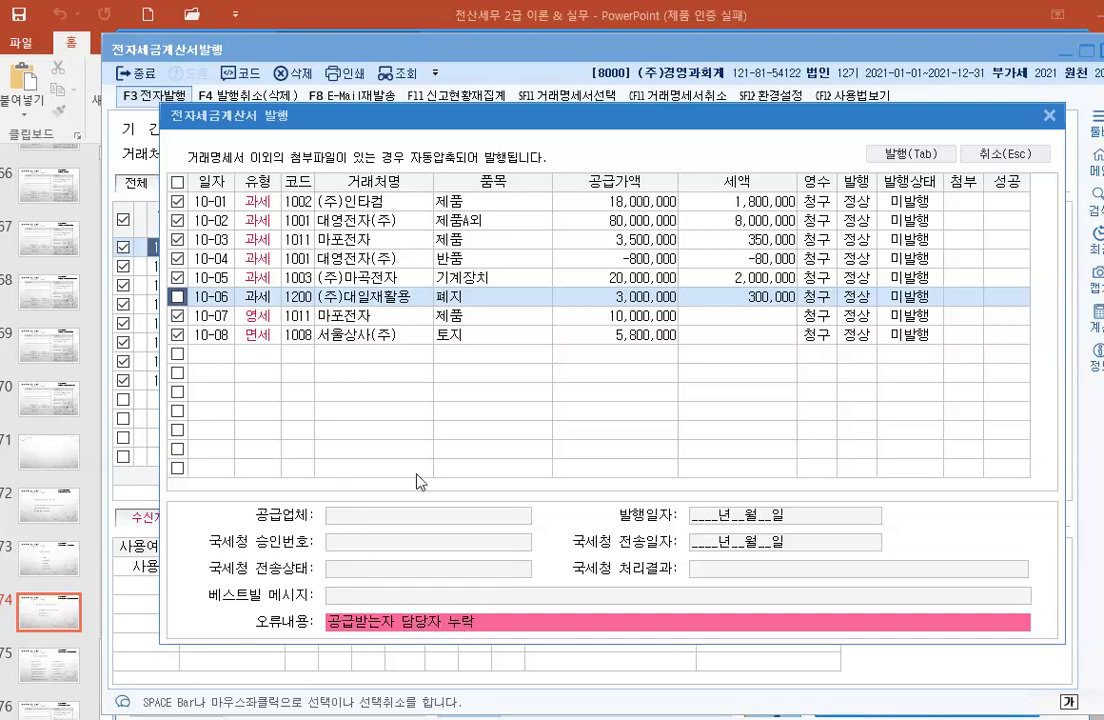
click(1050, 117)
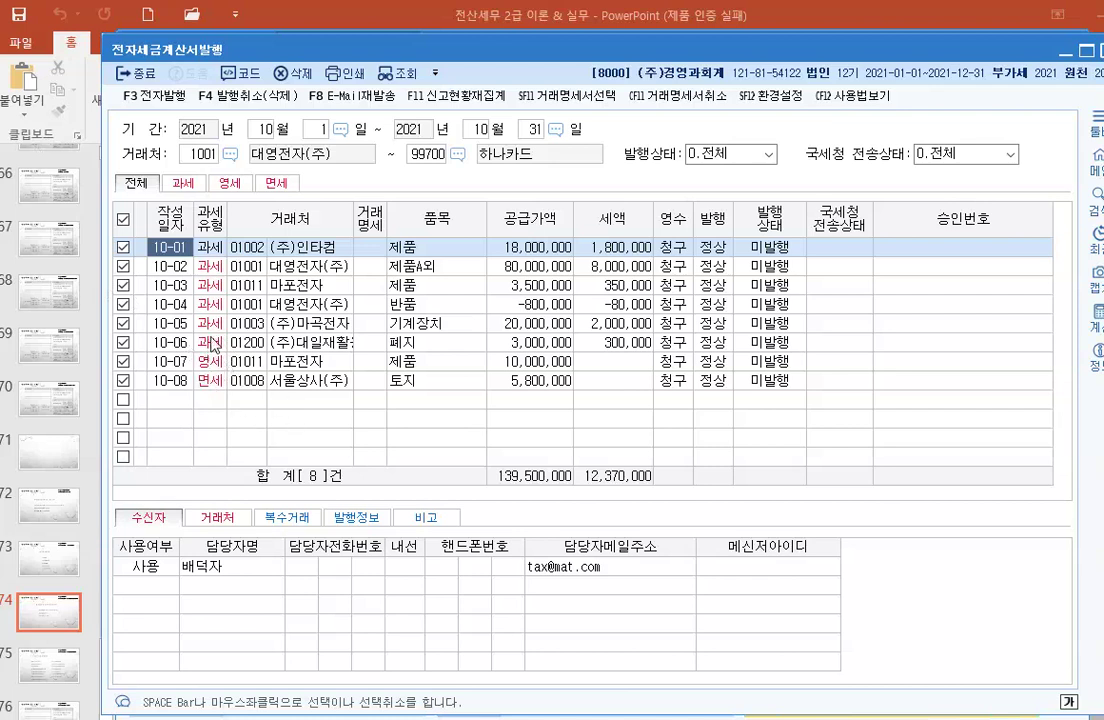
Step: Review the 10-02 to 10-06 recipient contacts and mark the empty 10-06 contact as 사용
click(240, 263)
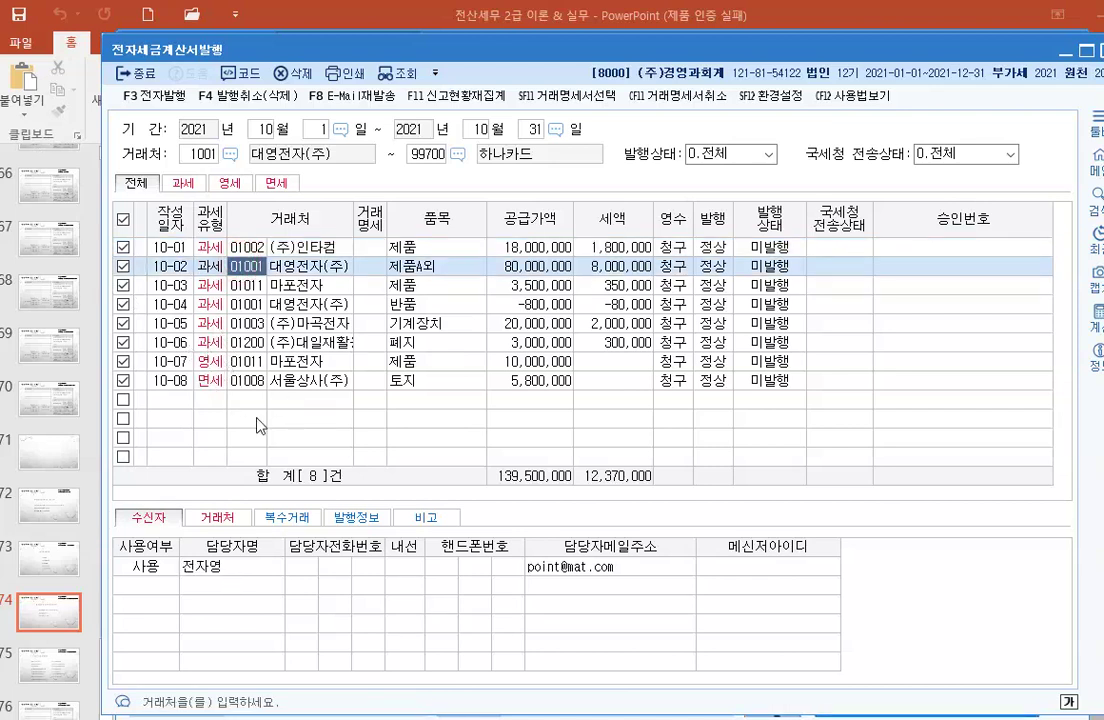
click(242, 285)
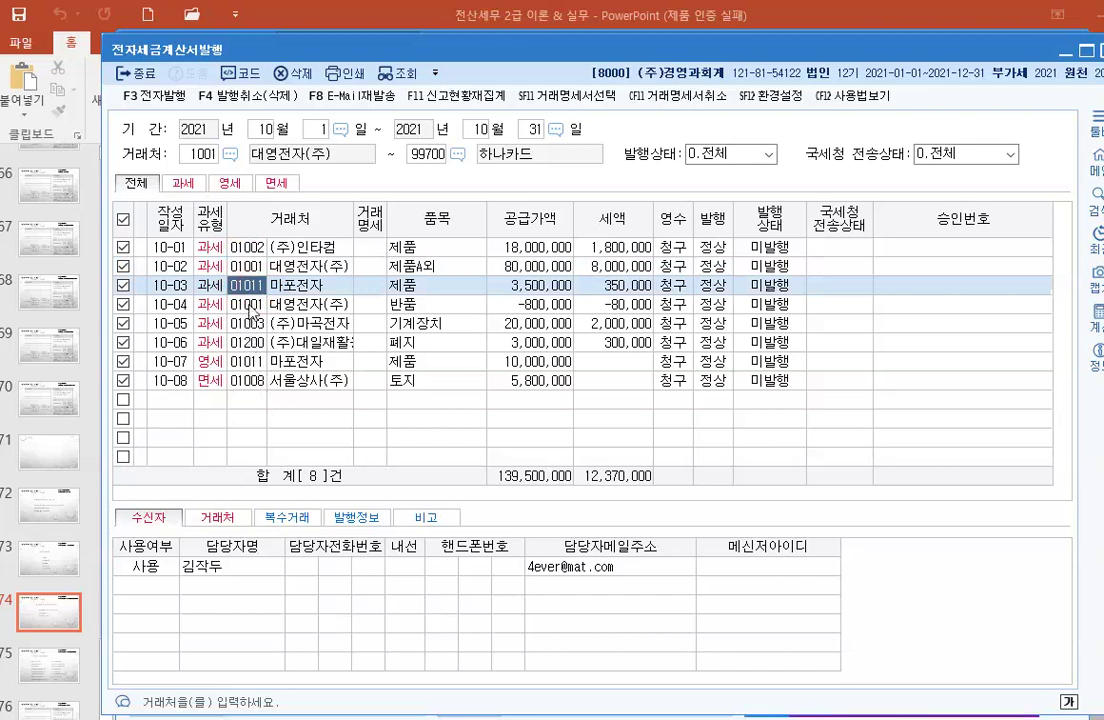
click(248, 305)
click(246, 323)
click(247, 343)
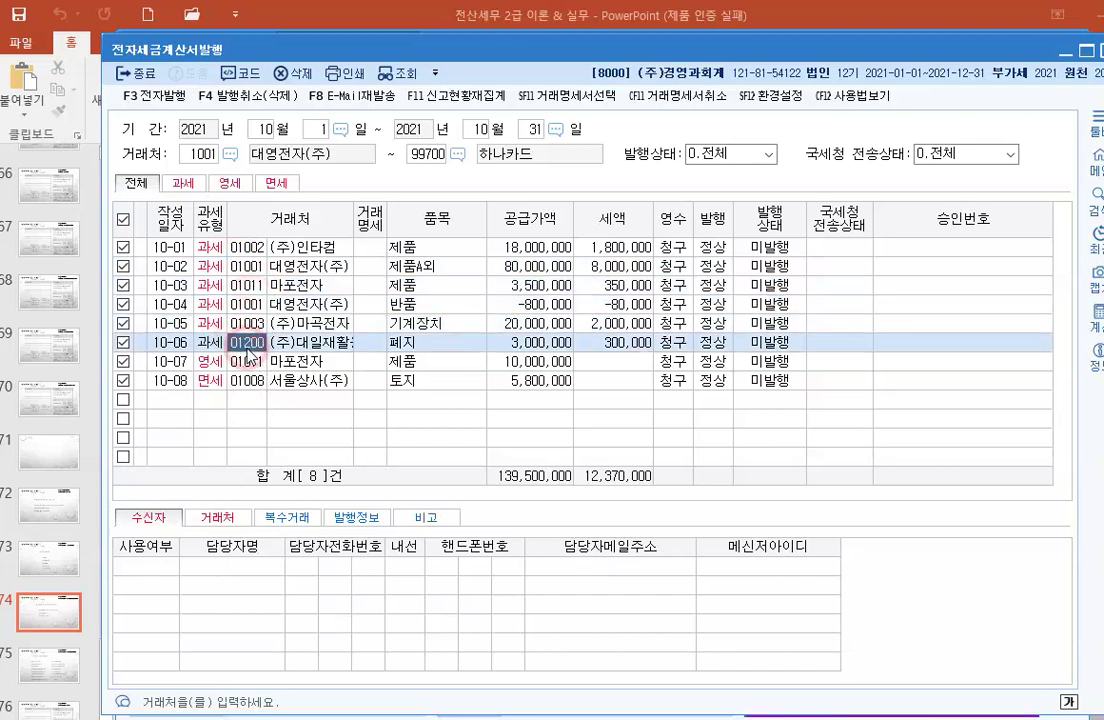
click(162, 570)
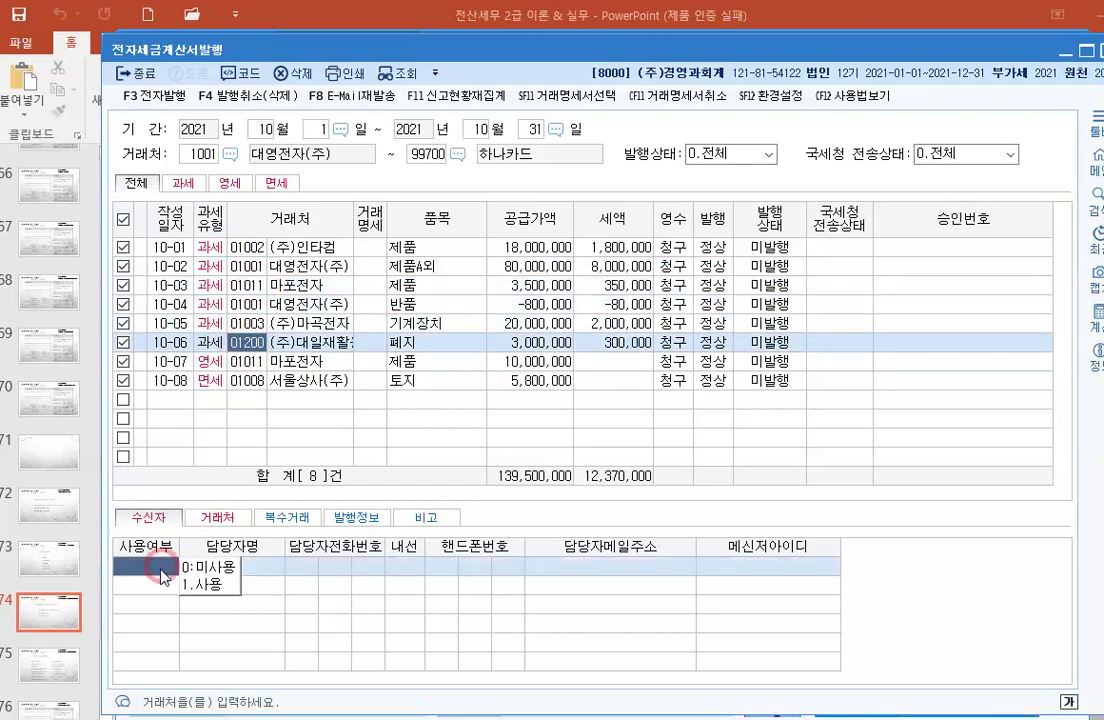
click(207, 584)
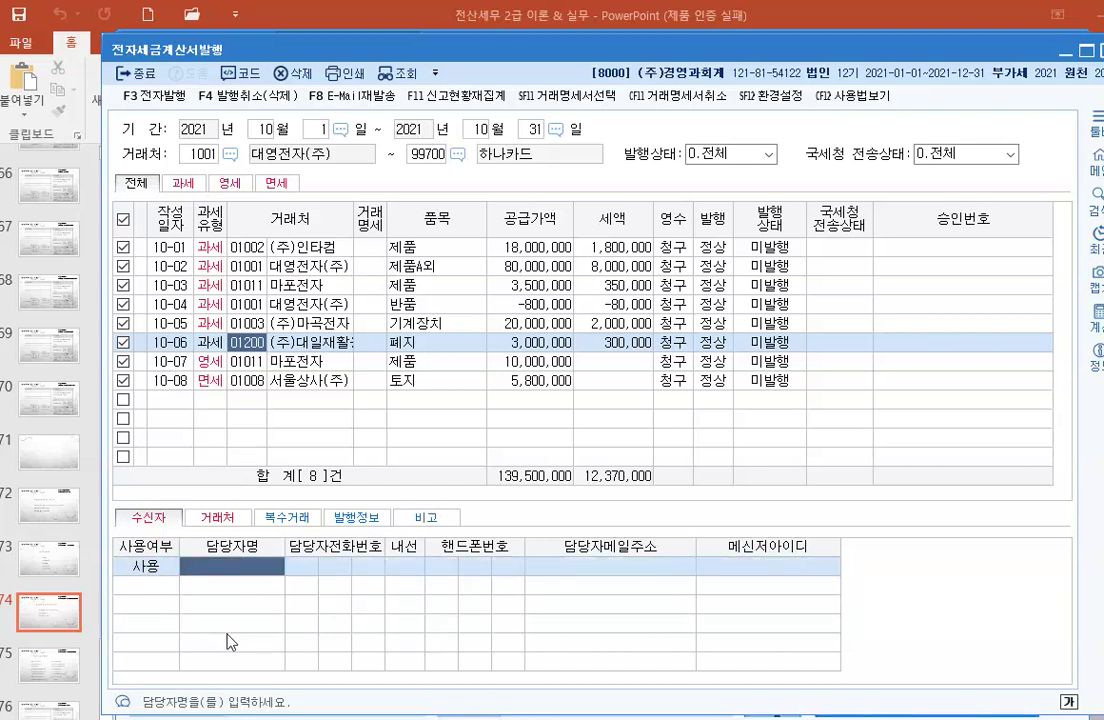
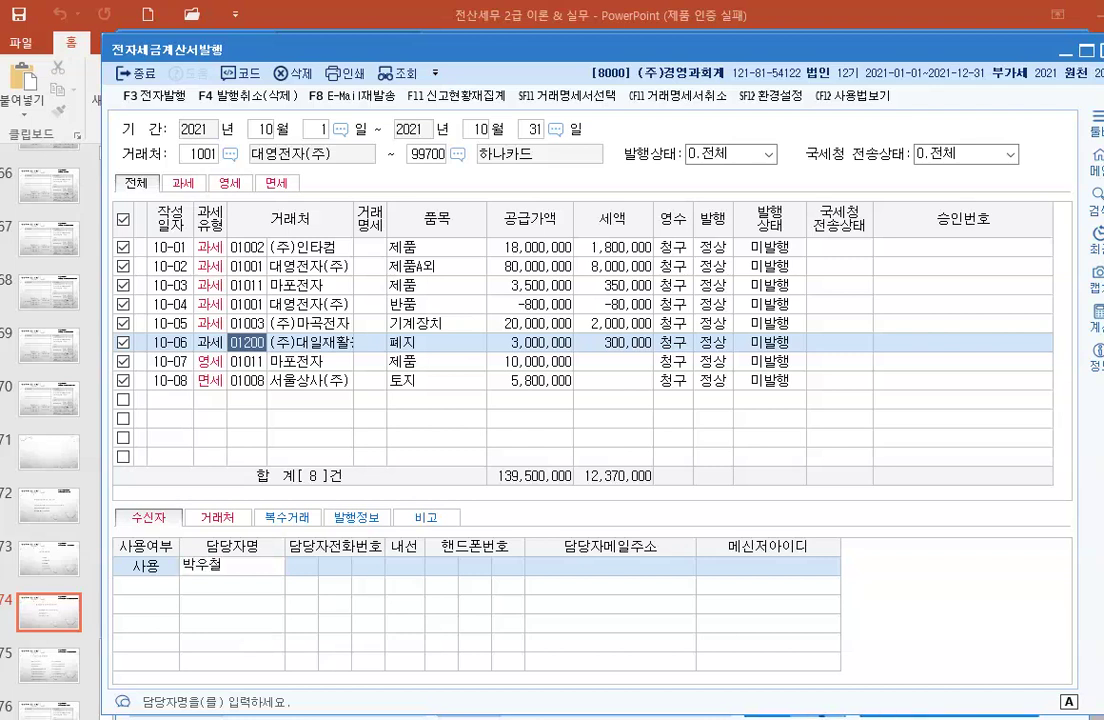
Step: Enter the 10-06 contact person's name and e-mail address
key(Return)
click(584, 565)
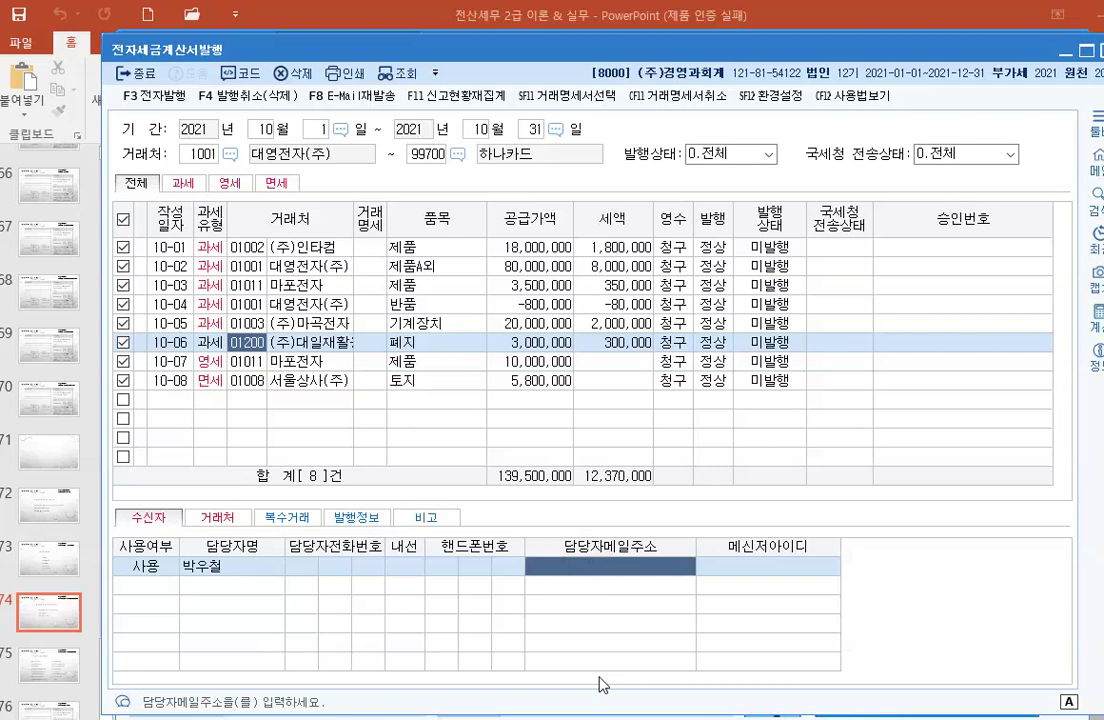
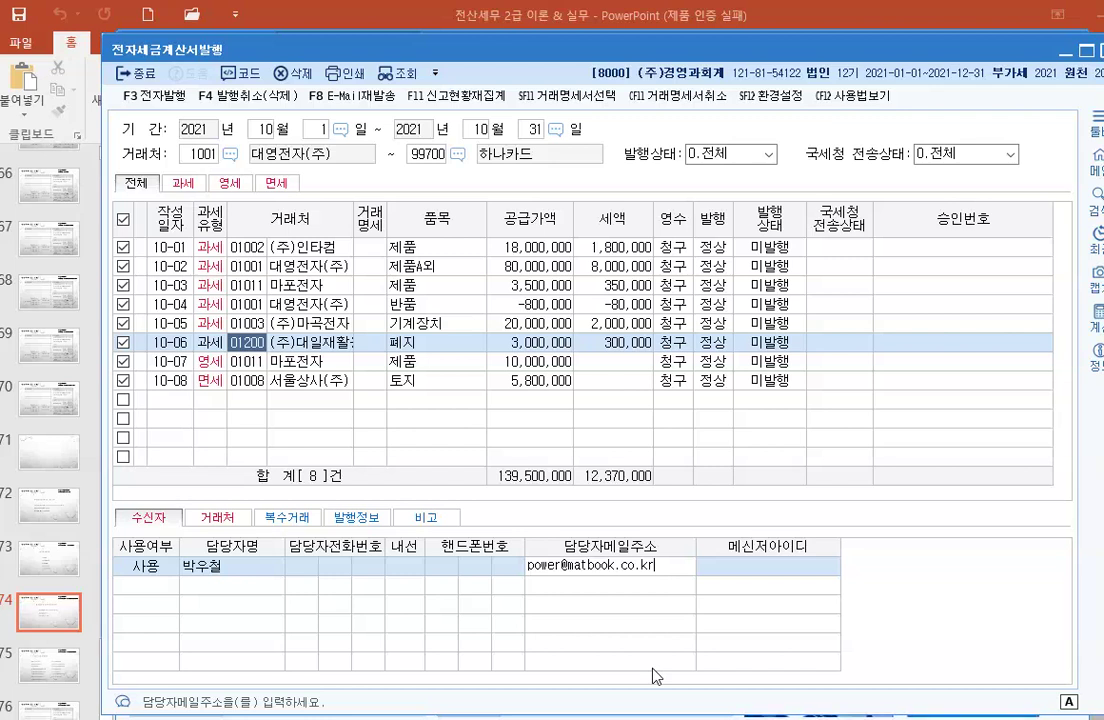
key(Return)
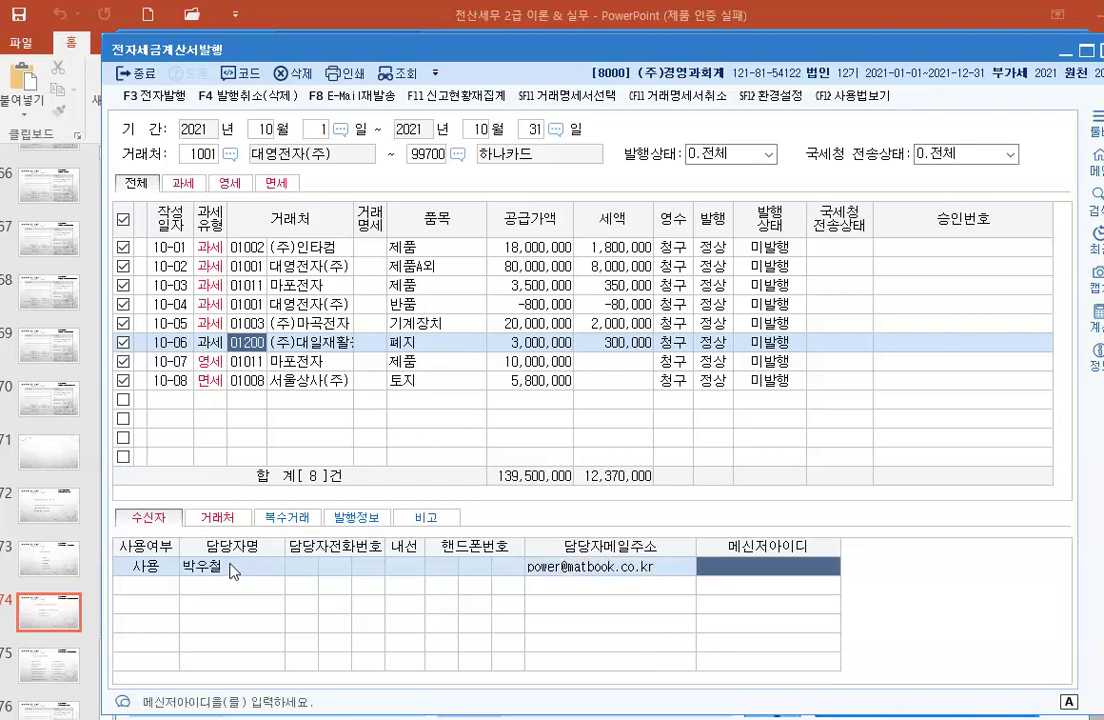
click(415, 438)
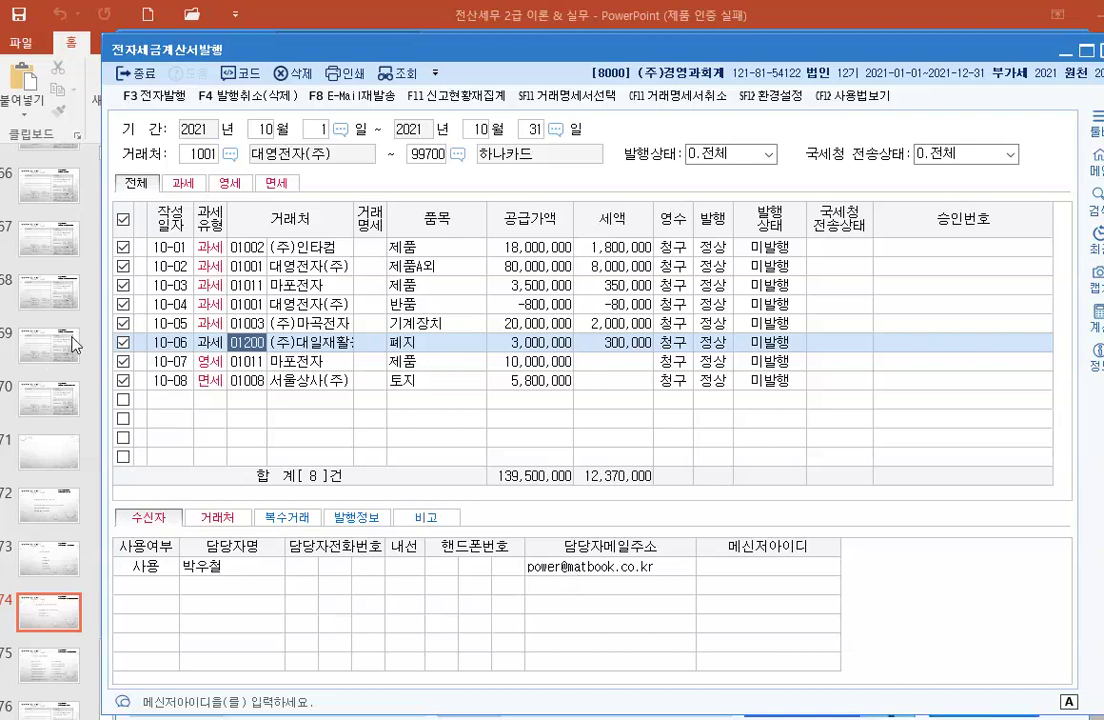
Step: Issue the eight checked October invoices through F3 전자발행 and confirm with 예(Y)
click(170, 104)
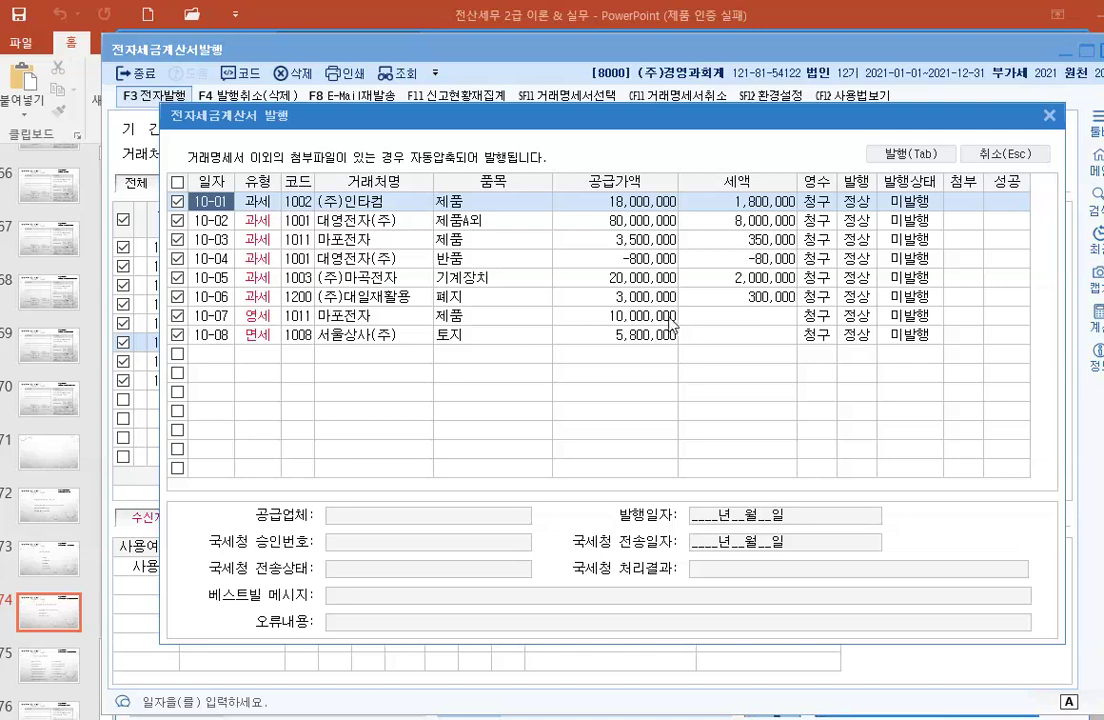
click(897, 158)
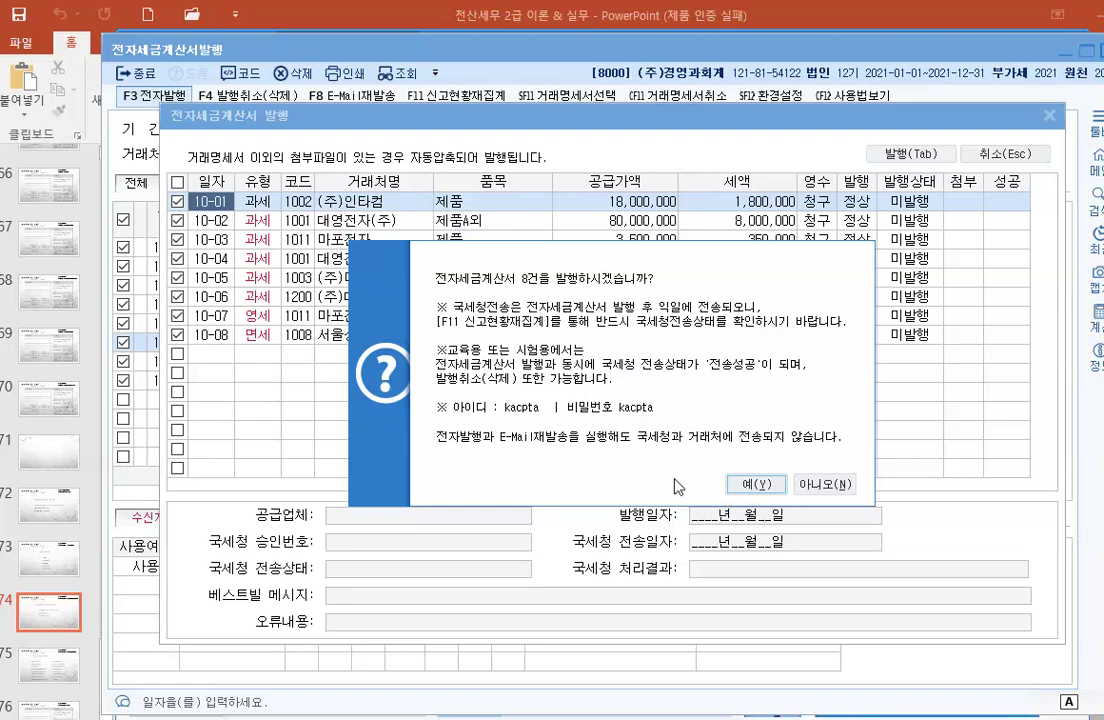
click(756, 484)
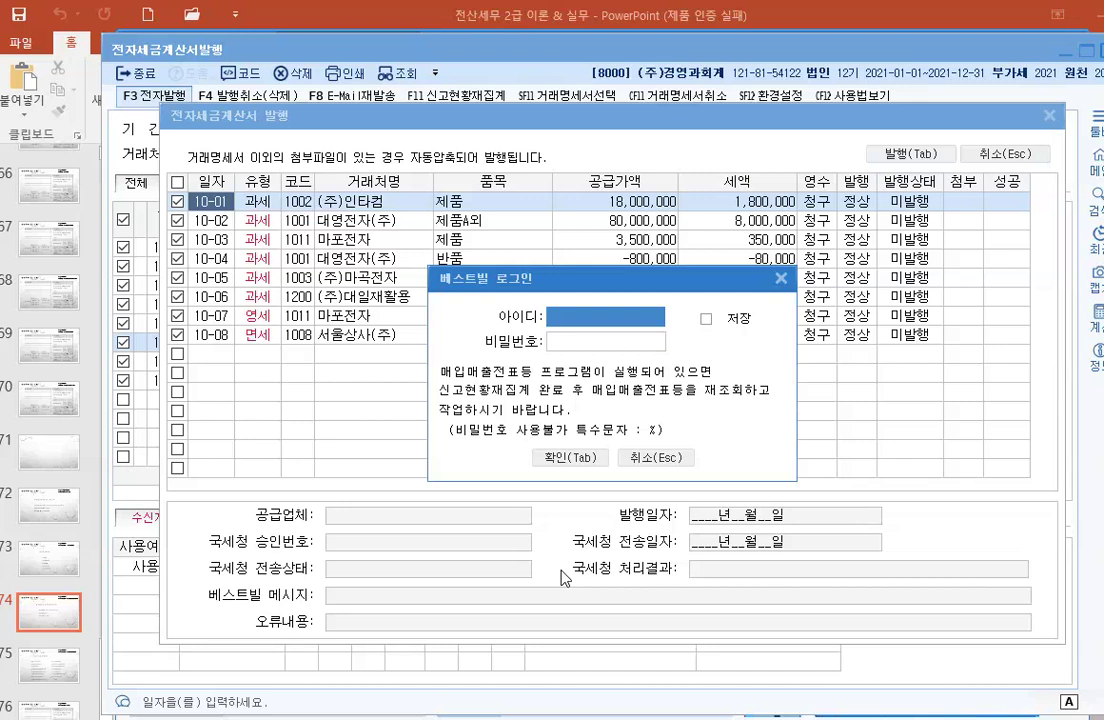
Step: Enter the Bestbill login ID and password in 베스트빌 로그인, ticking 저장 to remember the ID
text(k)
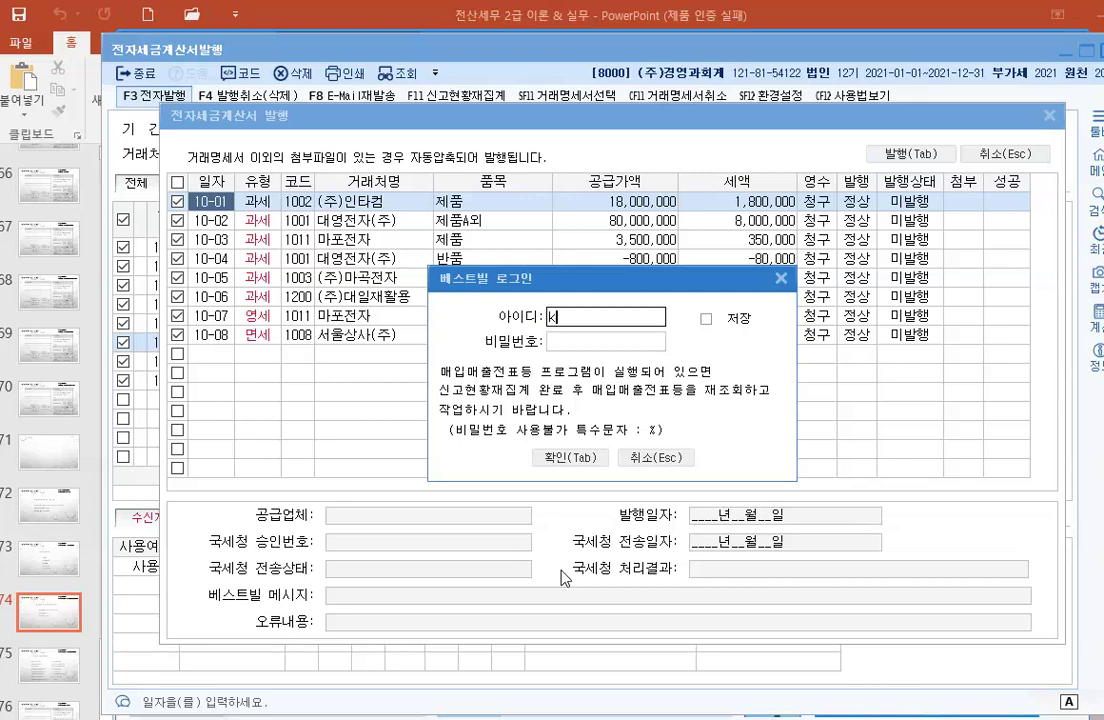
text(acpta)
click(706, 320)
click(591, 341)
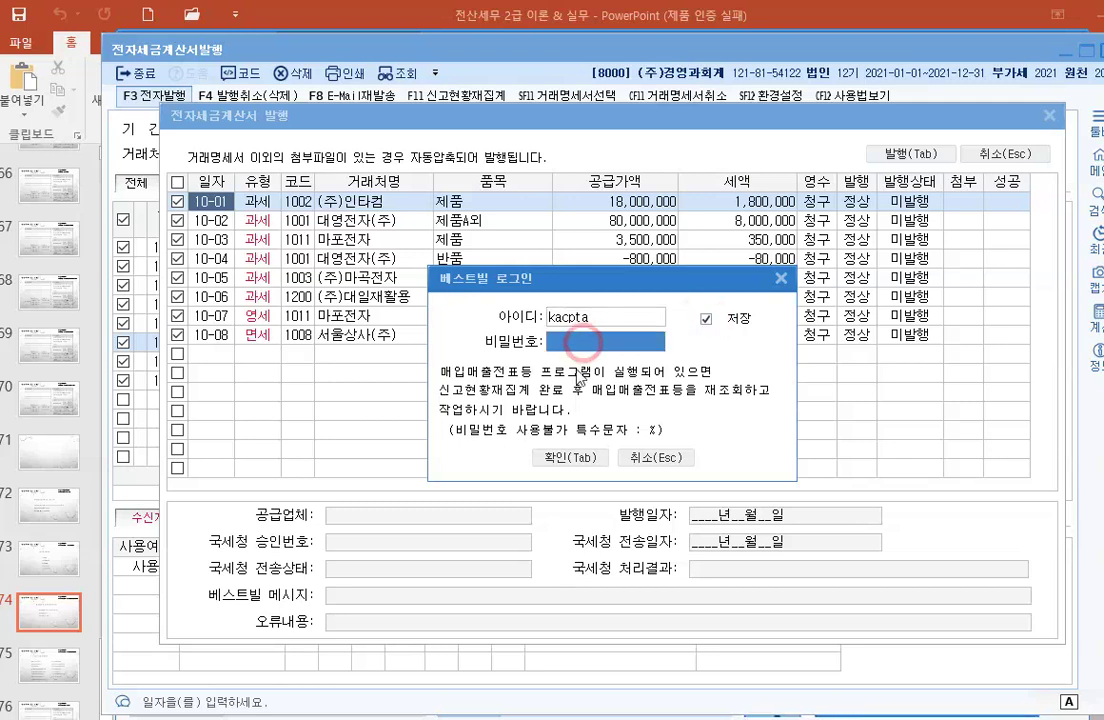
text(**)
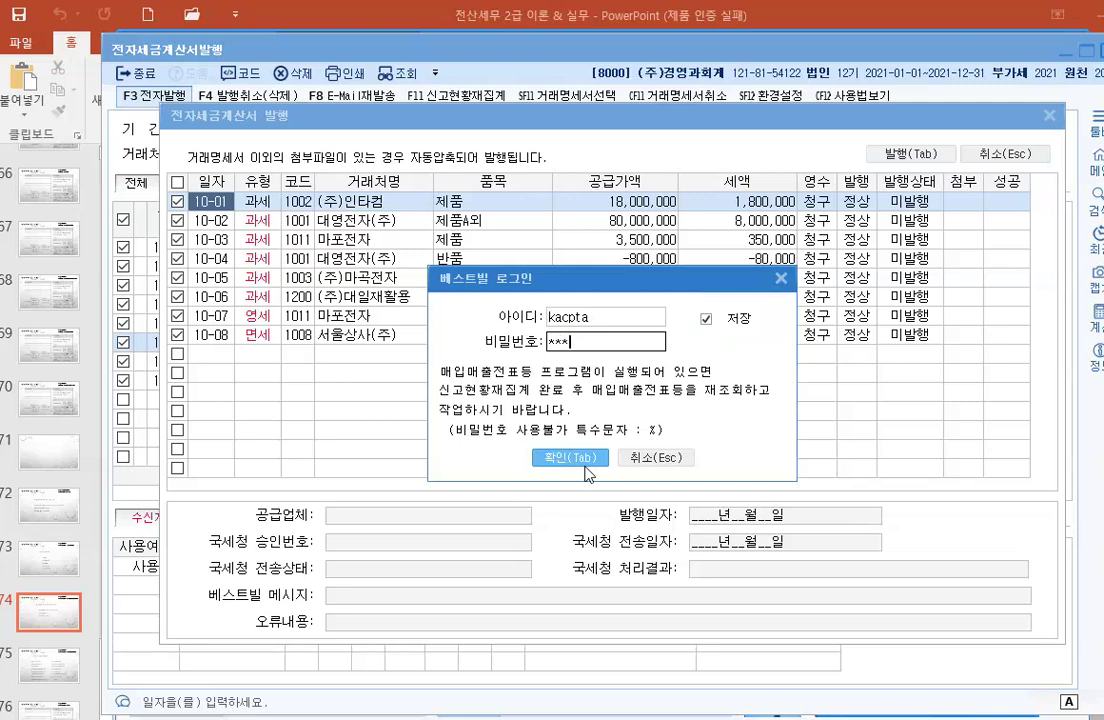
text(****)
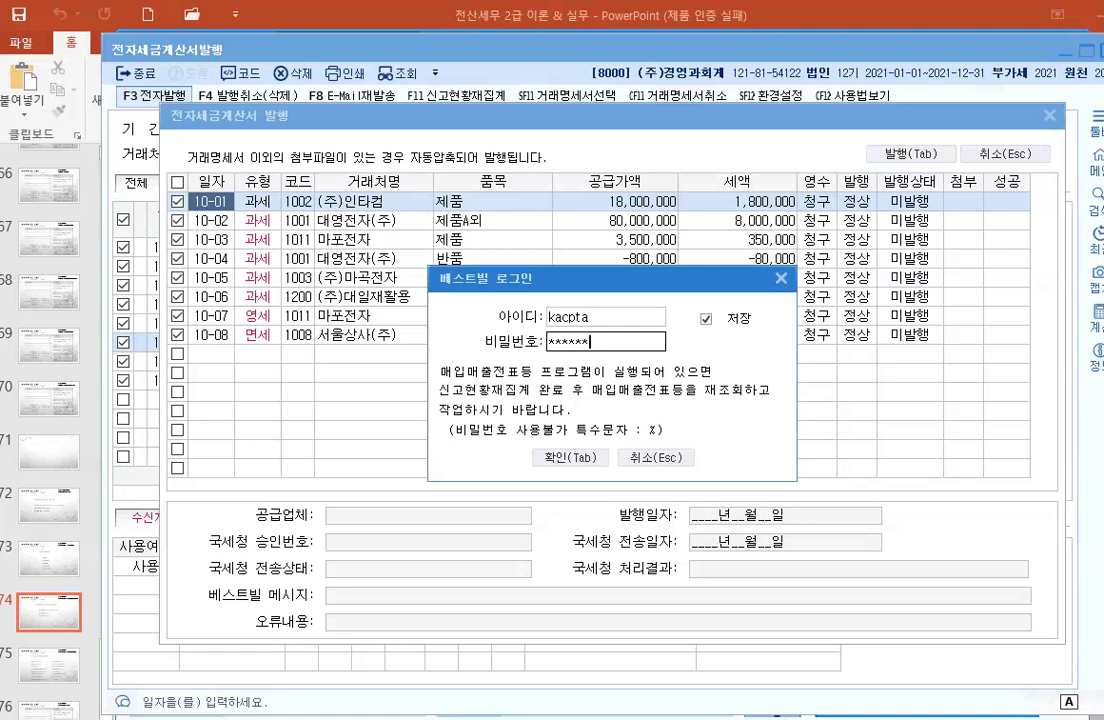
drag(182, 363, 182, 382)
drag(206, 370, 206, 394)
text(ㅏ)
key(BackSpace)
text(Korea)
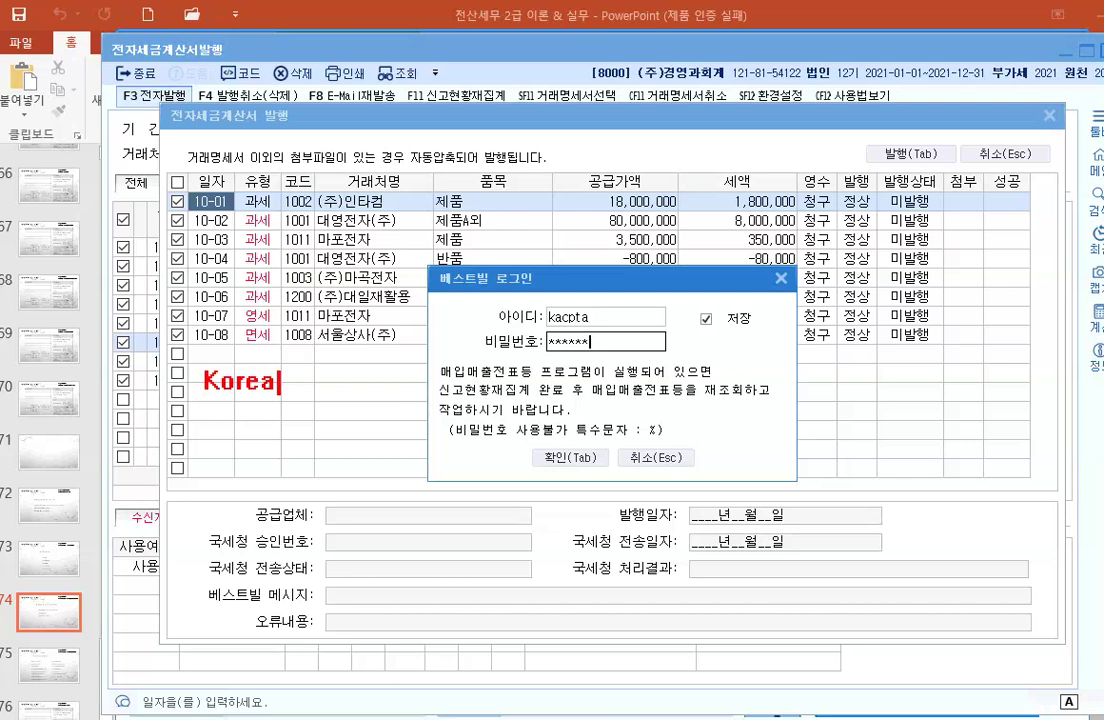
key(Return)
text(Certi)
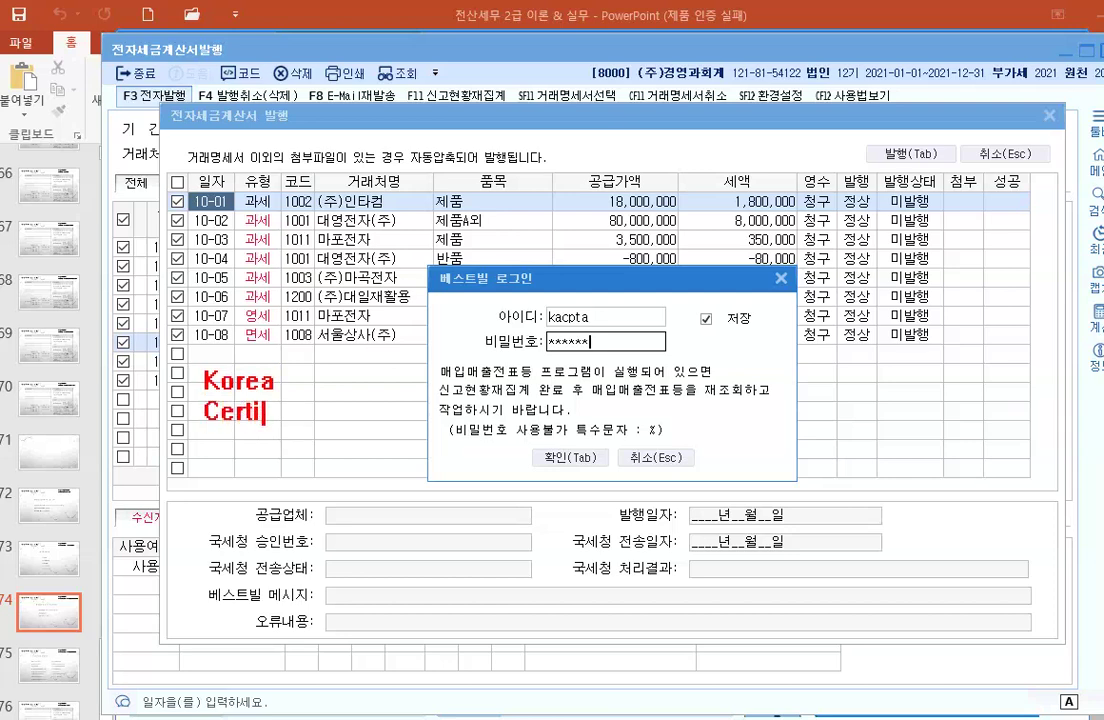
text(fied)
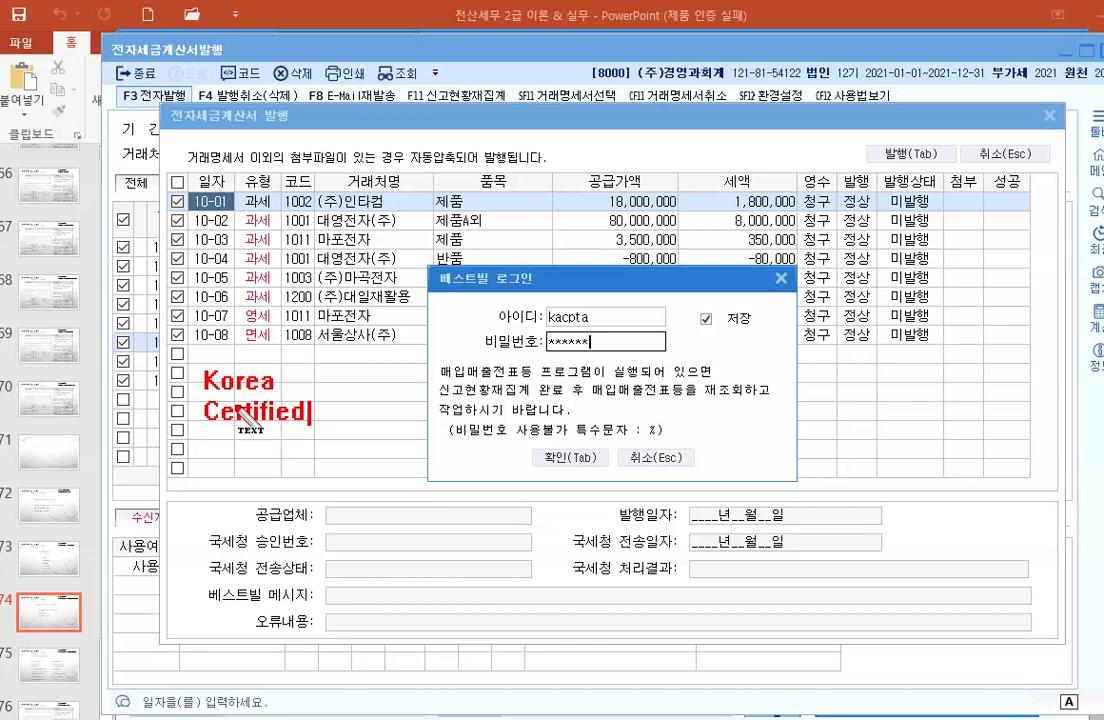
key(Return)
text(P)
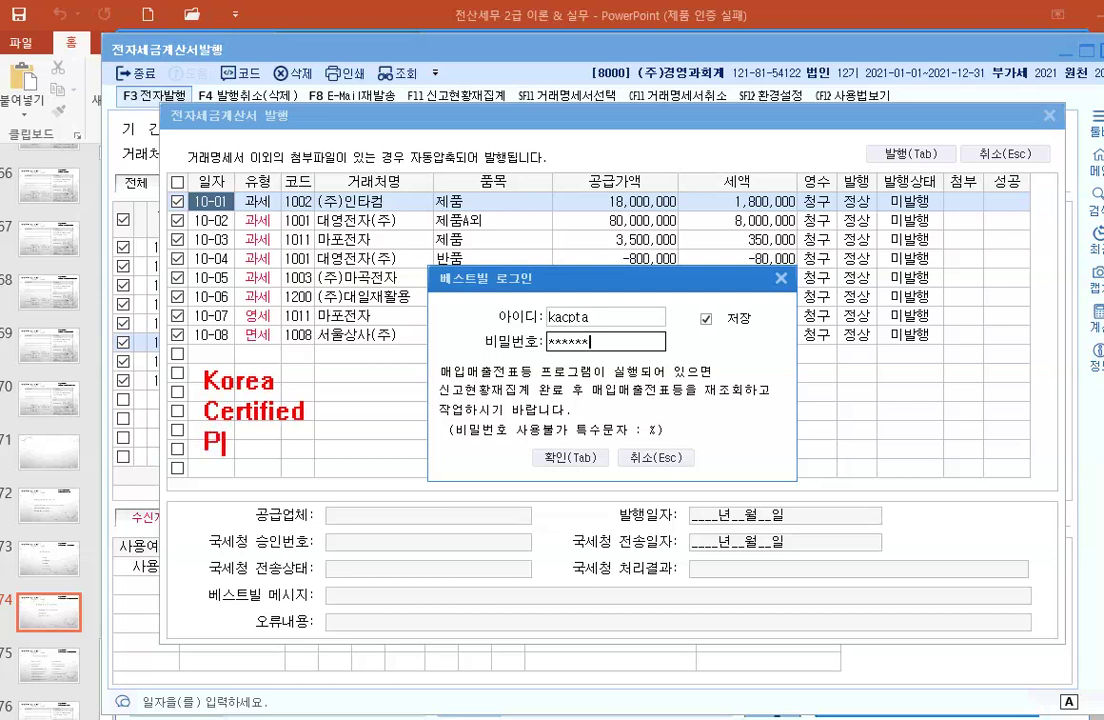
text(ublic)
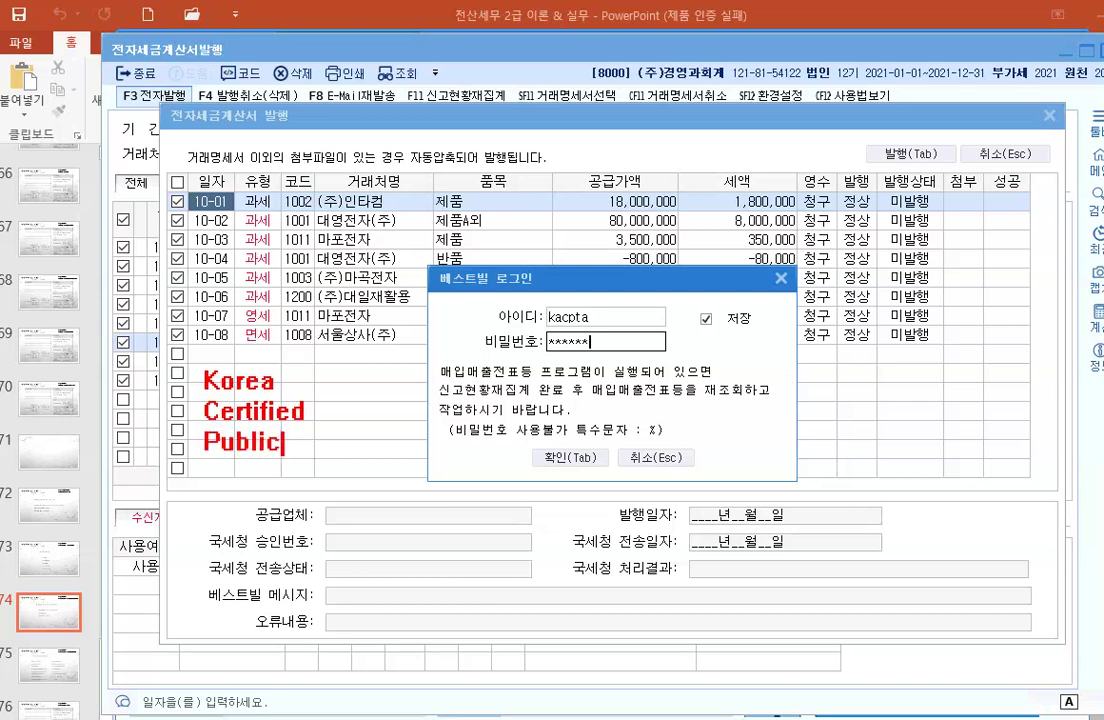
key(Return)
text(Tax)
key(Return)
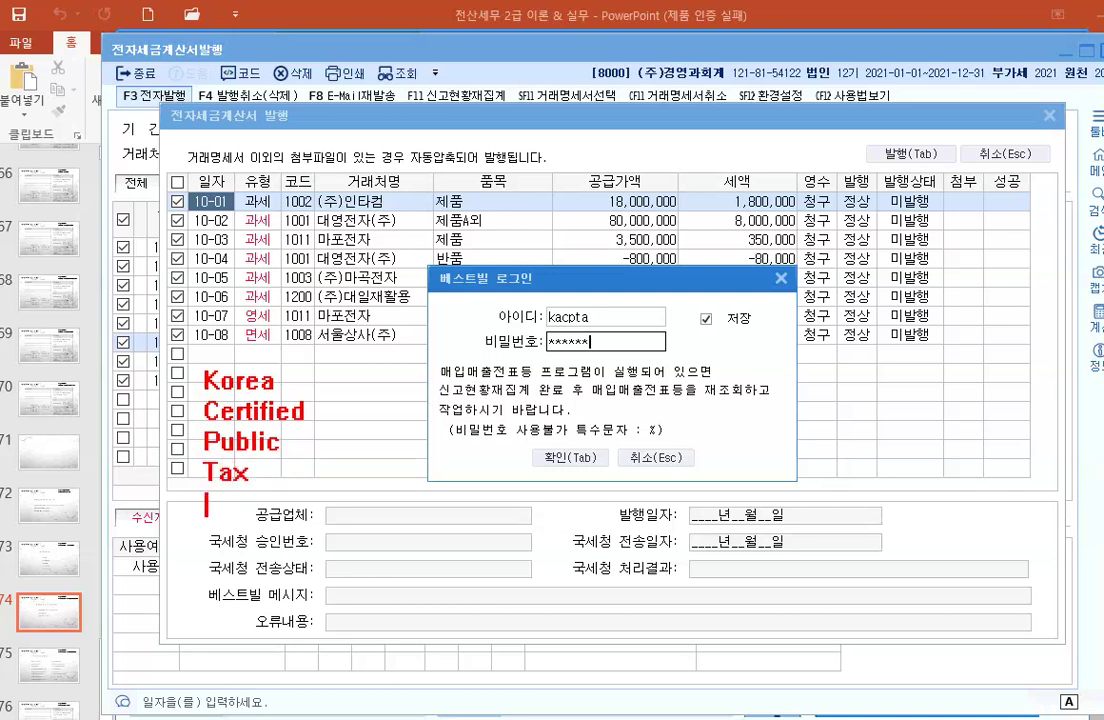
text(Accou)
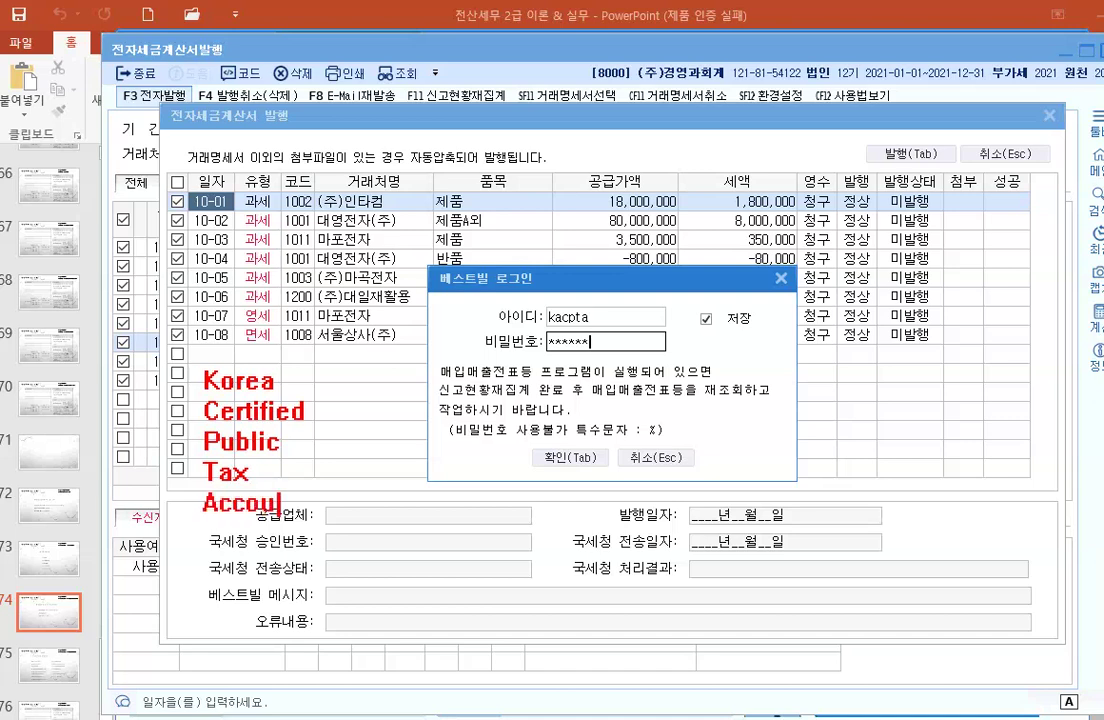
text(ntant)
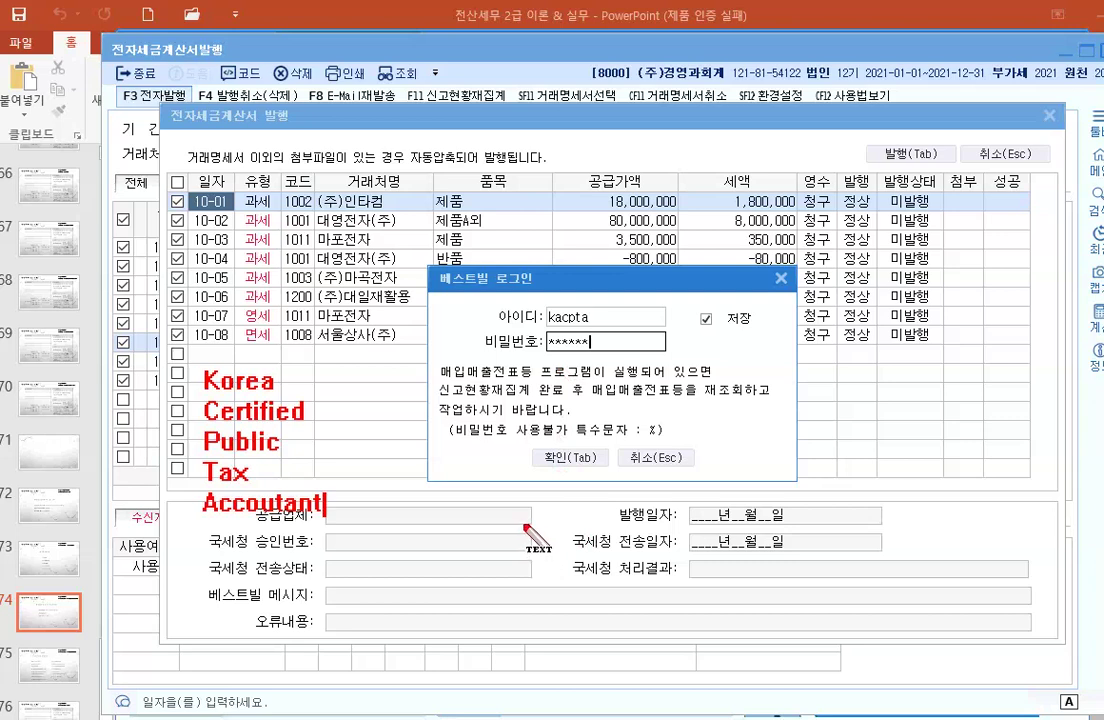
key(Escape)
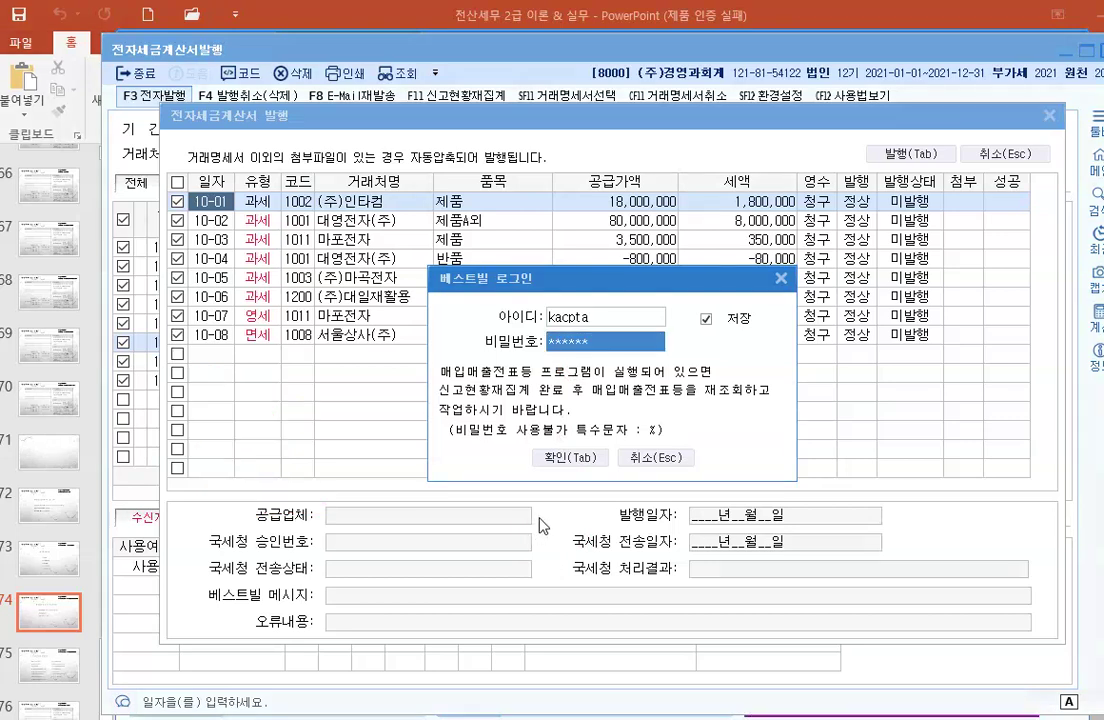
Step: Confirm the Bestbill login and certificate to issue the invoices, check the 10-02 and 10-03 results, then close
click(564, 462)
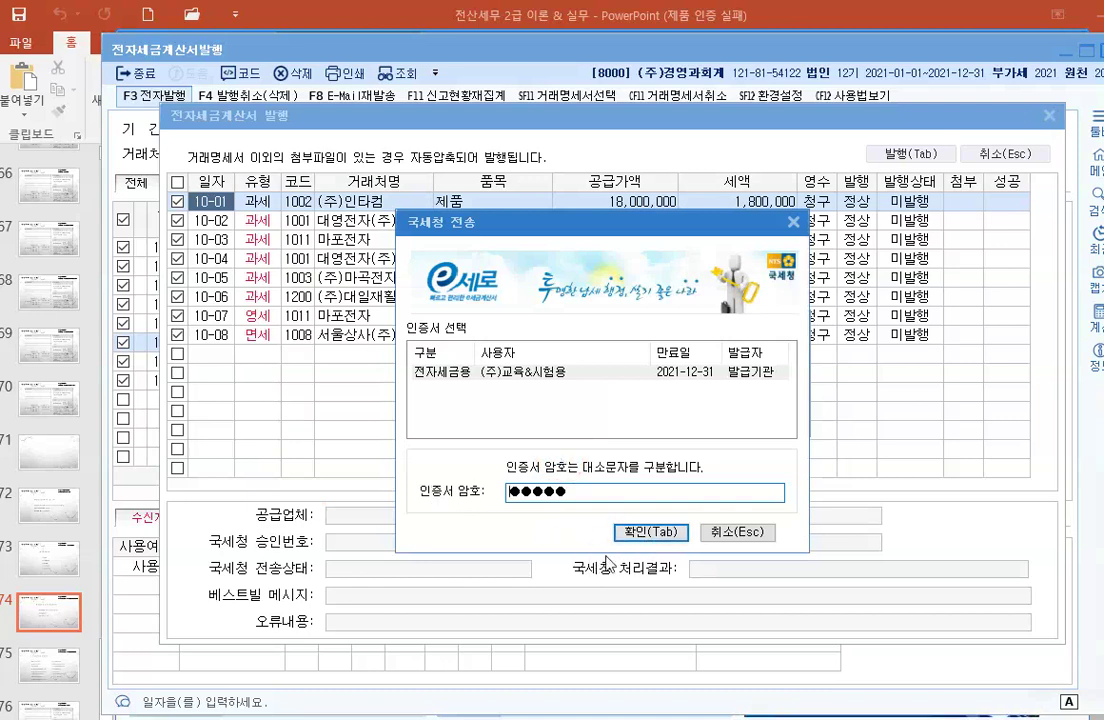
click(650, 531)
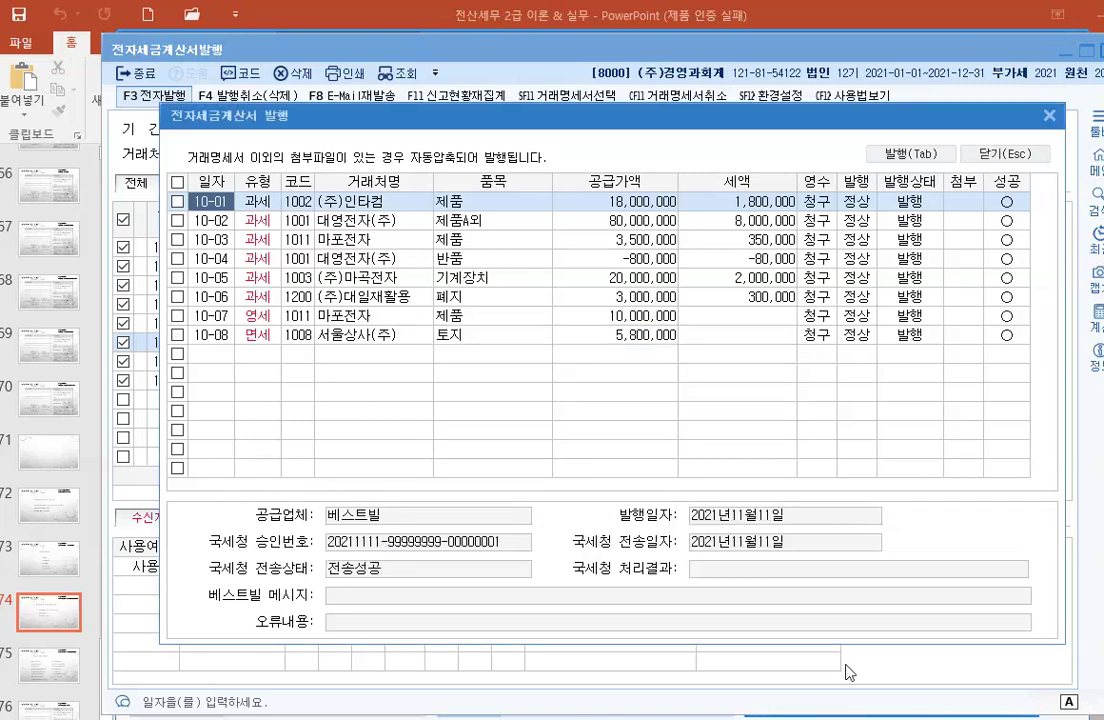
click(303, 221)
click(300, 240)
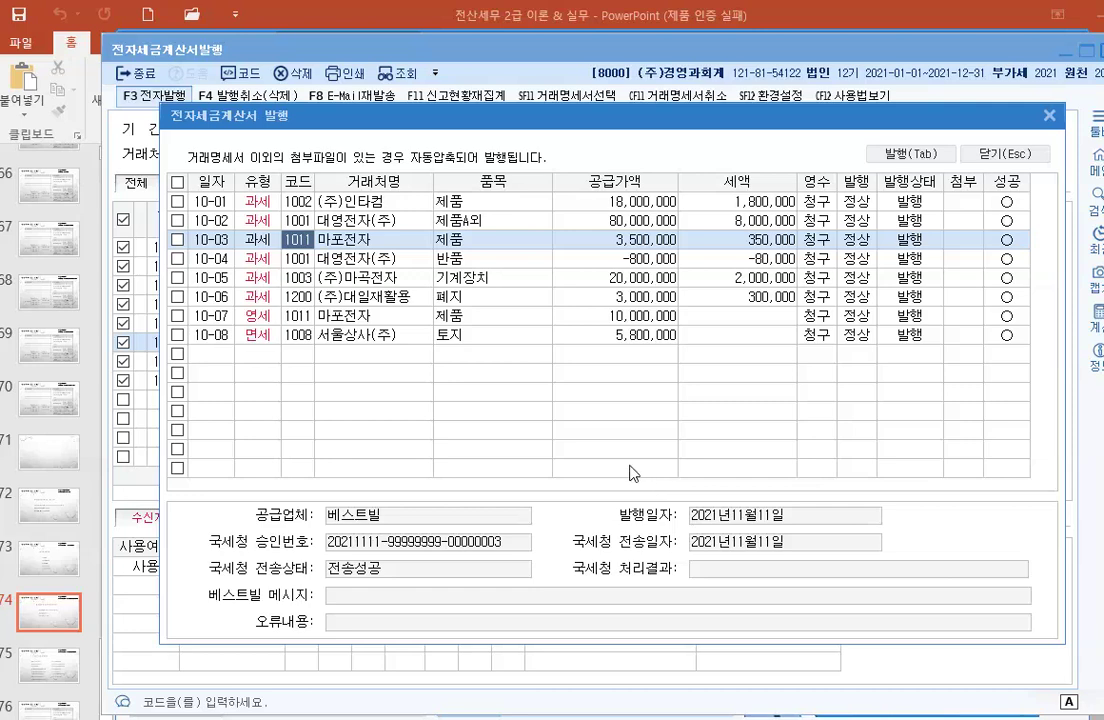
click(1005, 156)
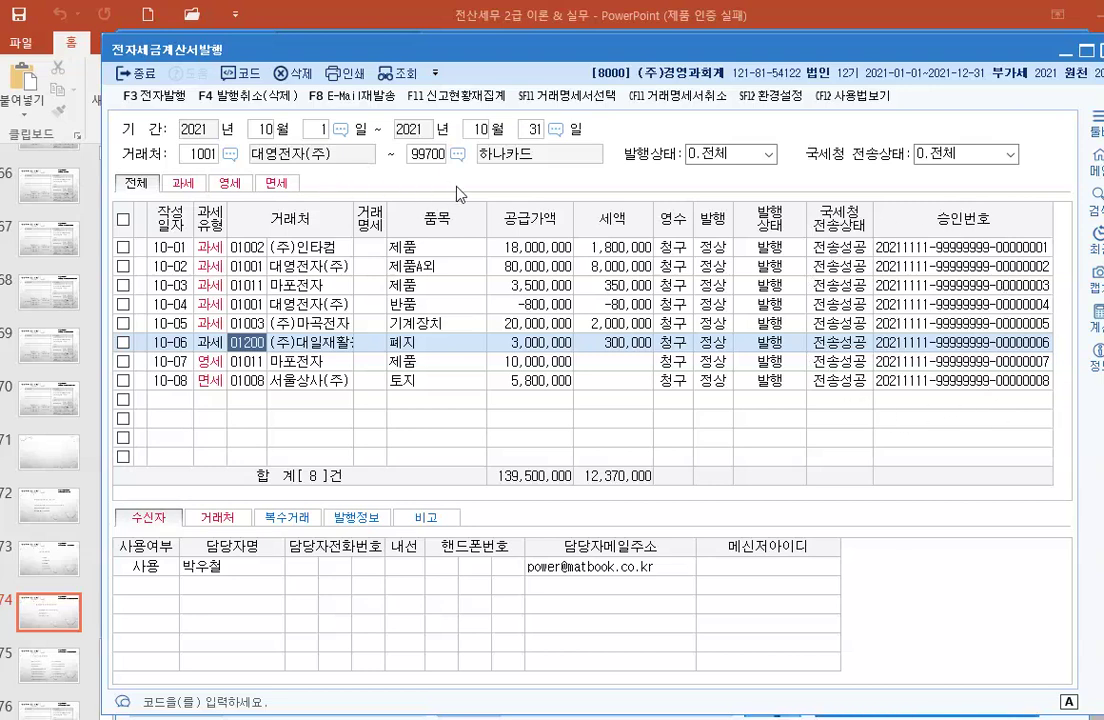
Step: Reopen 매입매출전표입력 and load month 10 of 2021 to see the issued invoice rows
click(1088, 50)
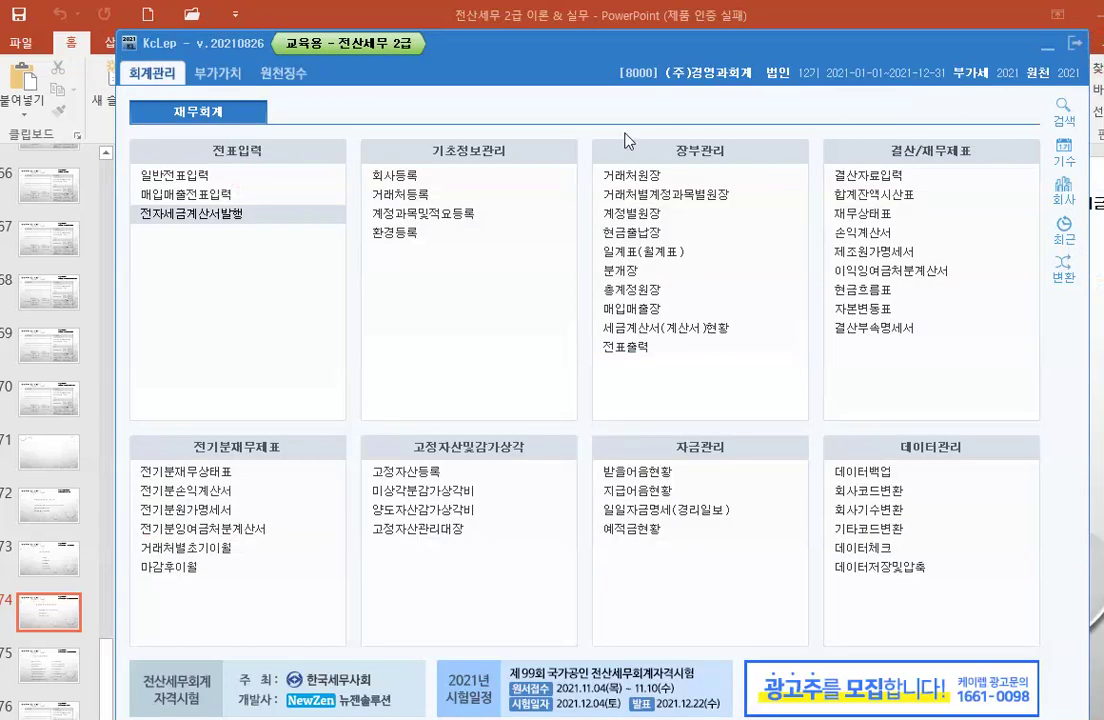
click(205, 200)
click(231, 155)
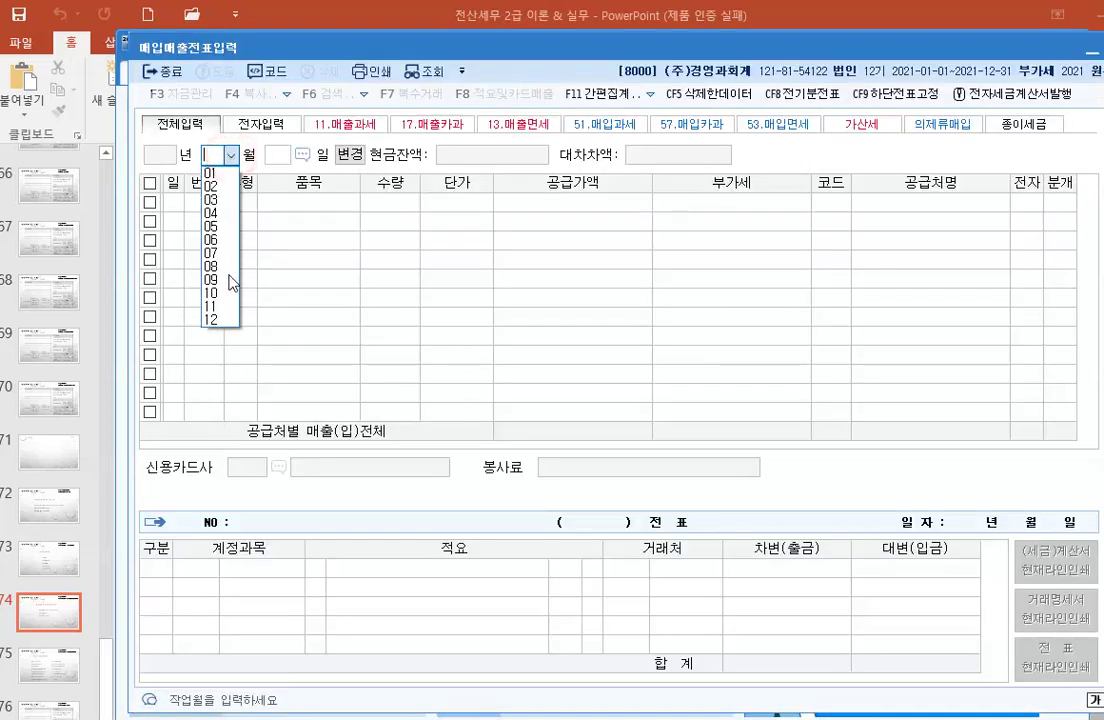
click(228, 295)
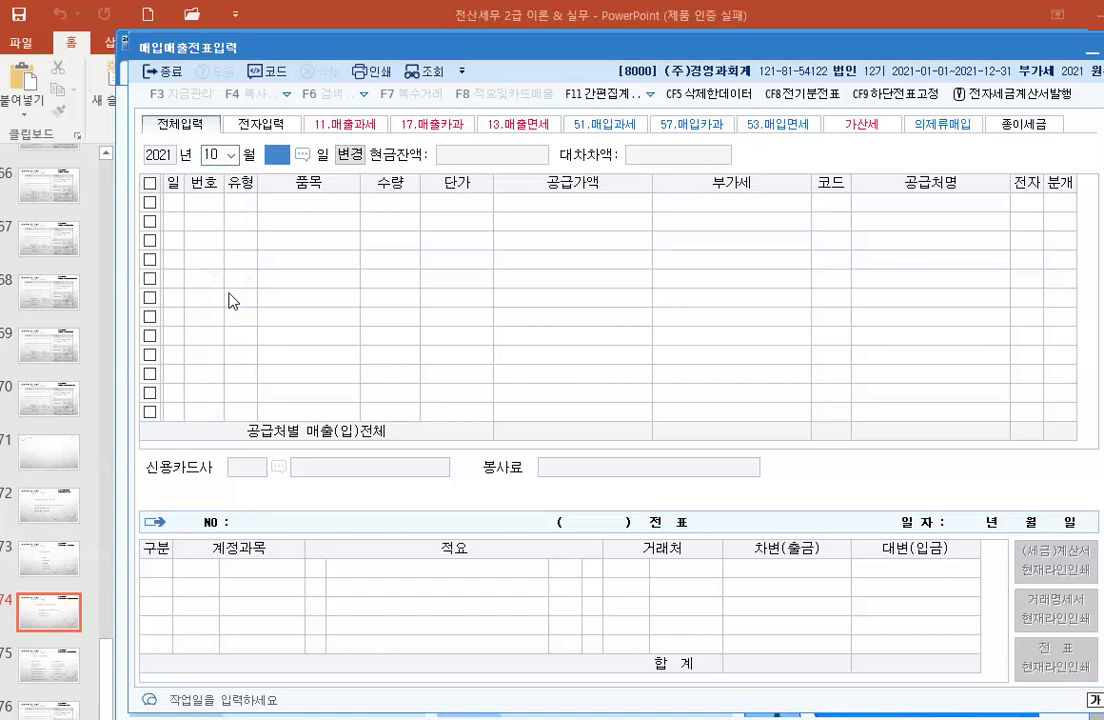
key(Return)
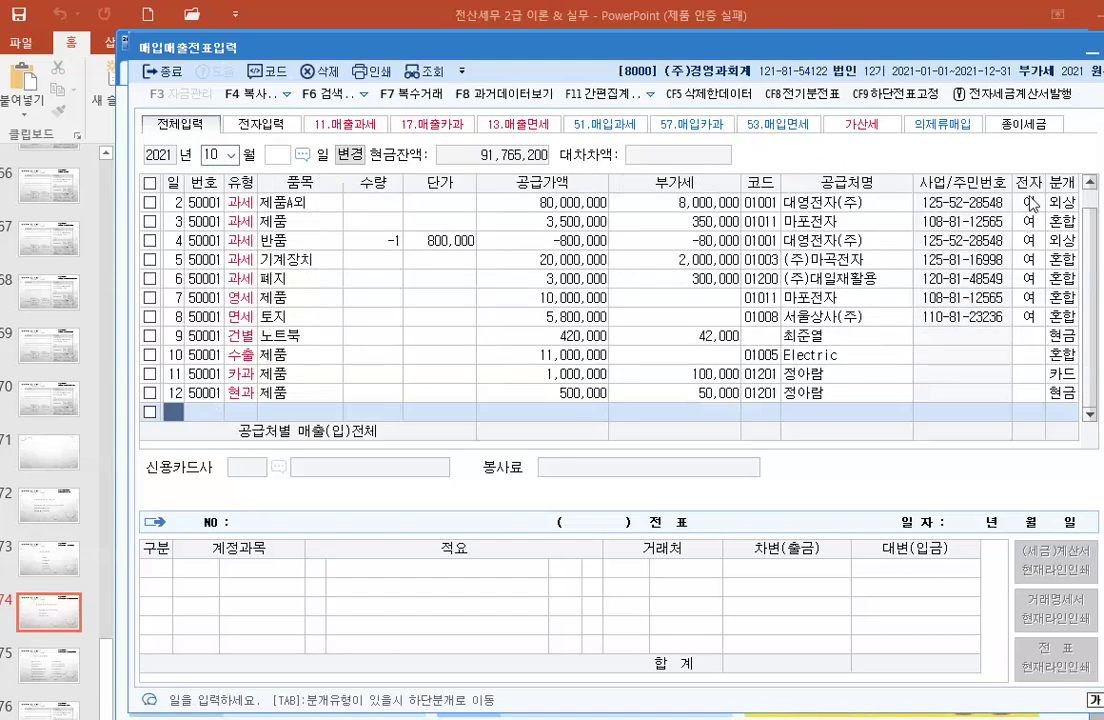